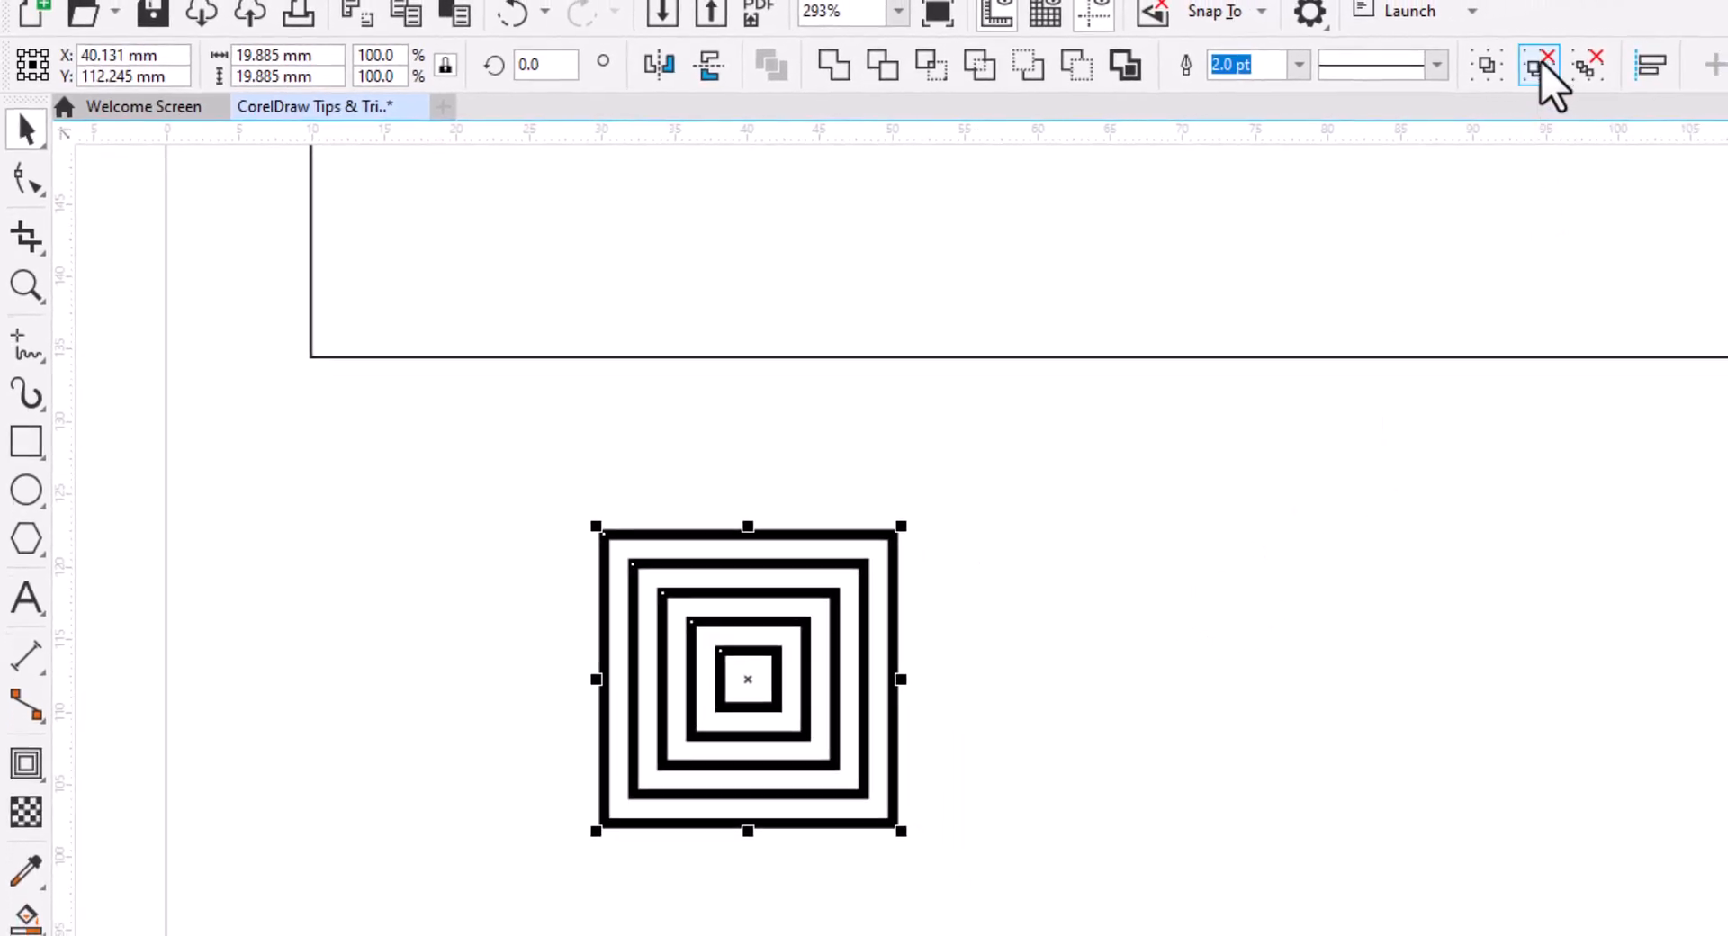
Step: Ungroup the concentric squares into separate objects and deselect them
click(1539, 65)
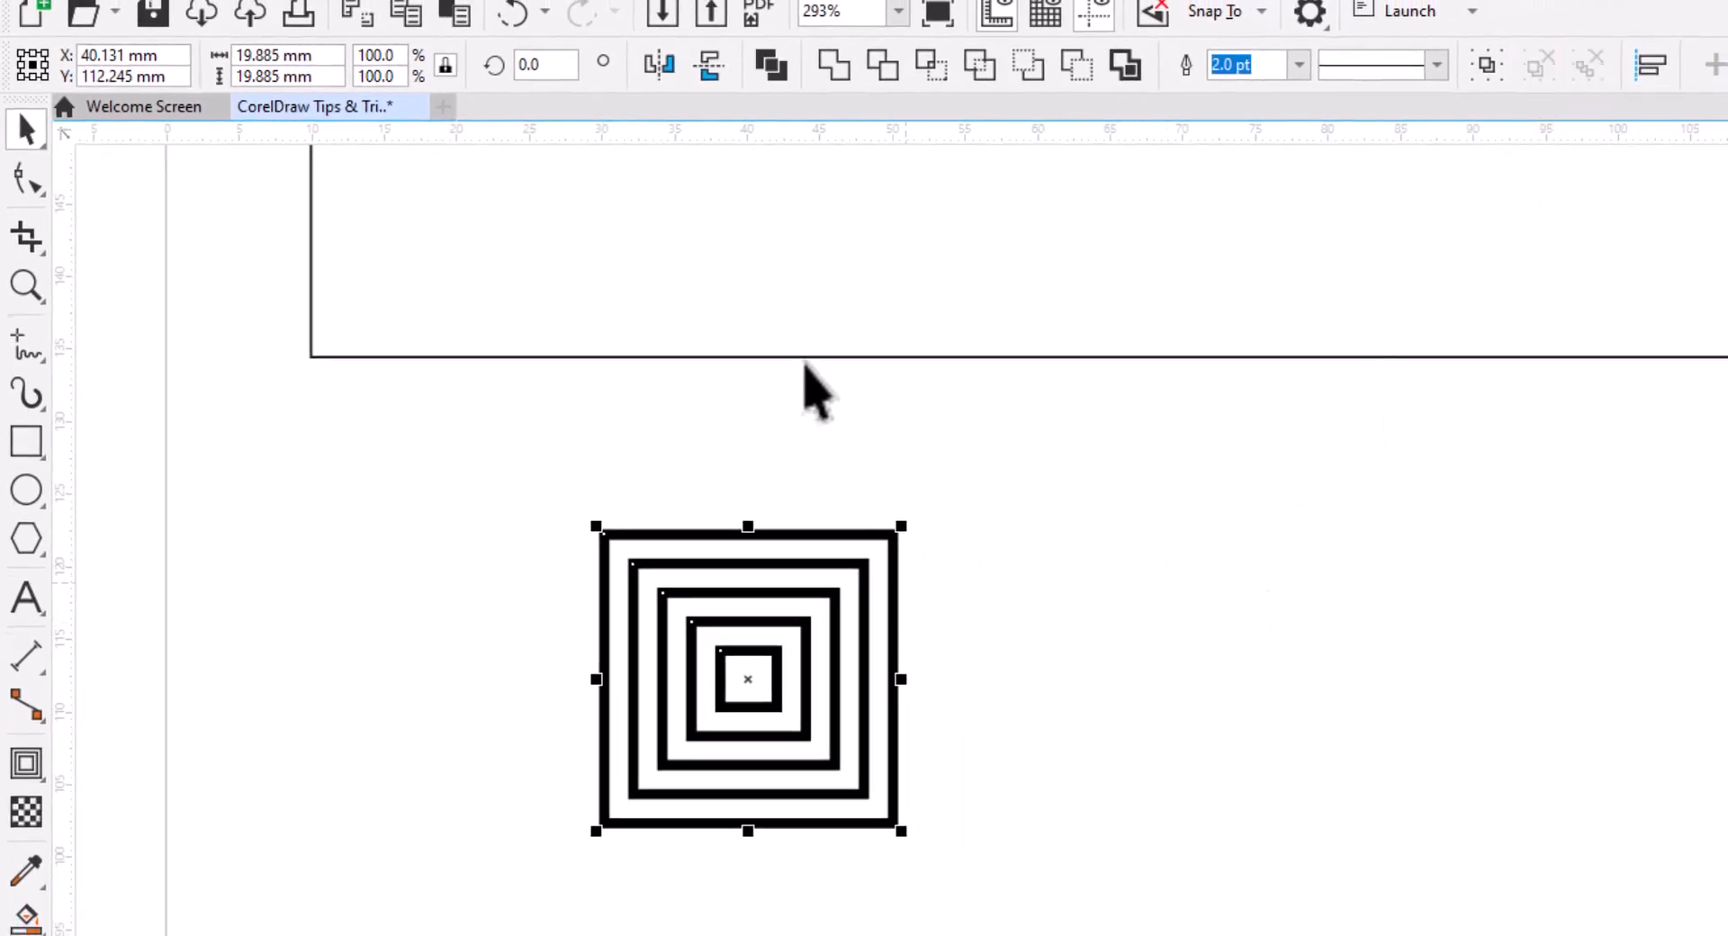
click(856, 905)
scroll(779, 839, up, 2)
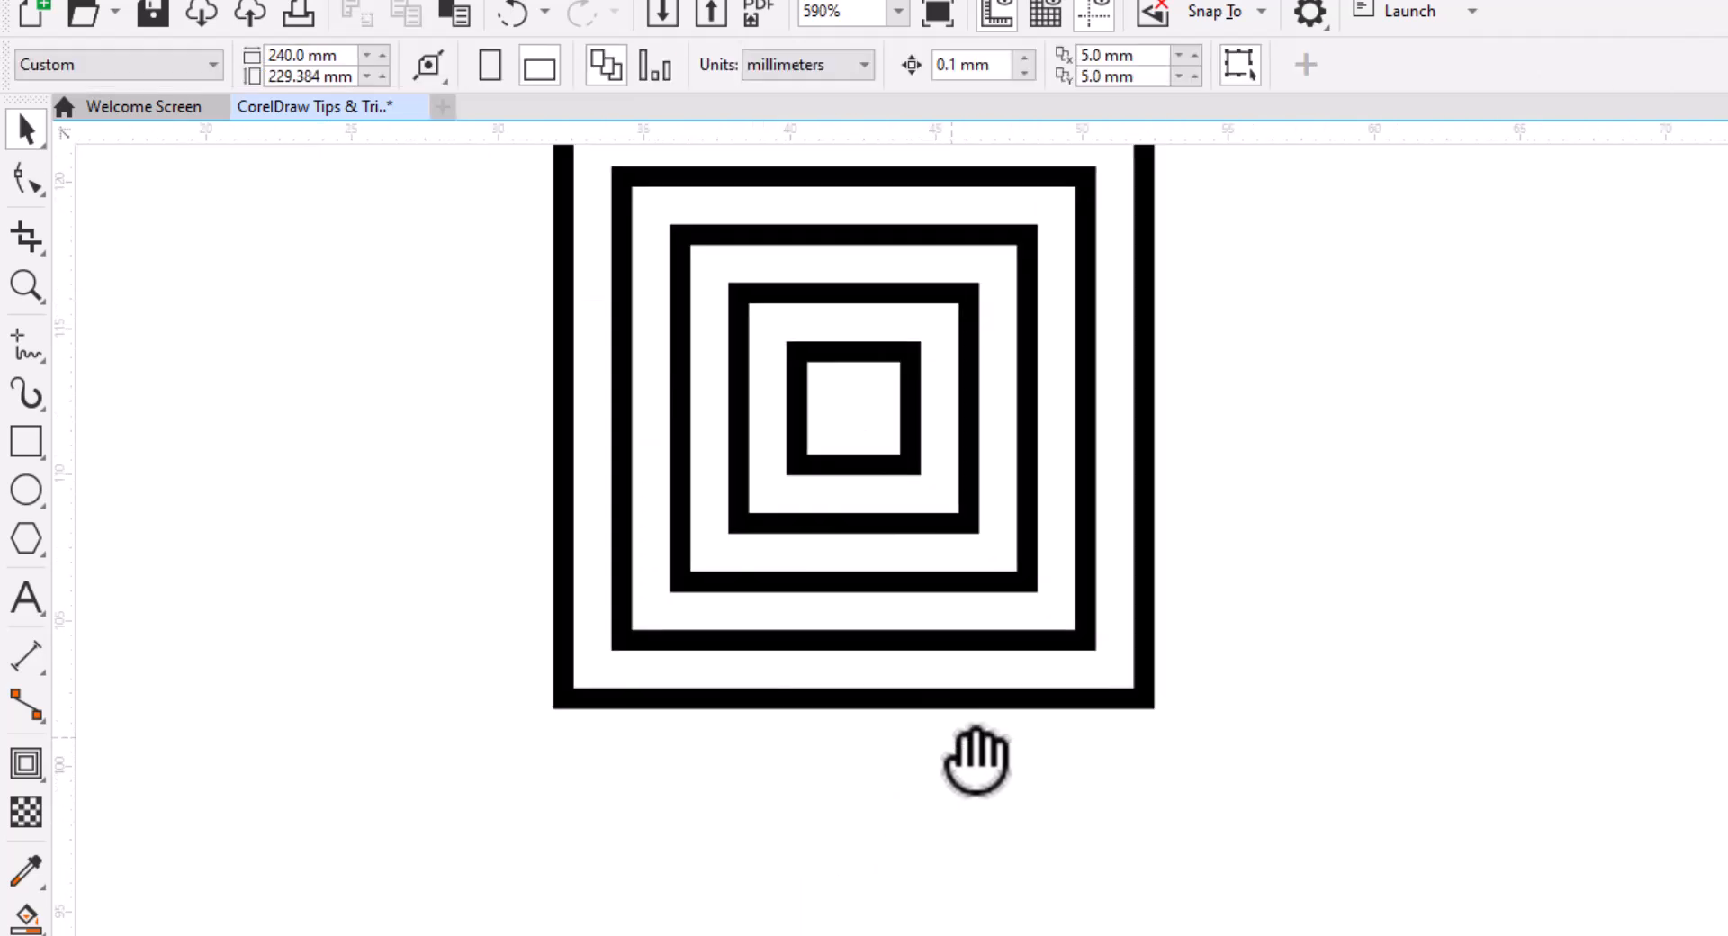
drag(976, 760, 988, 833)
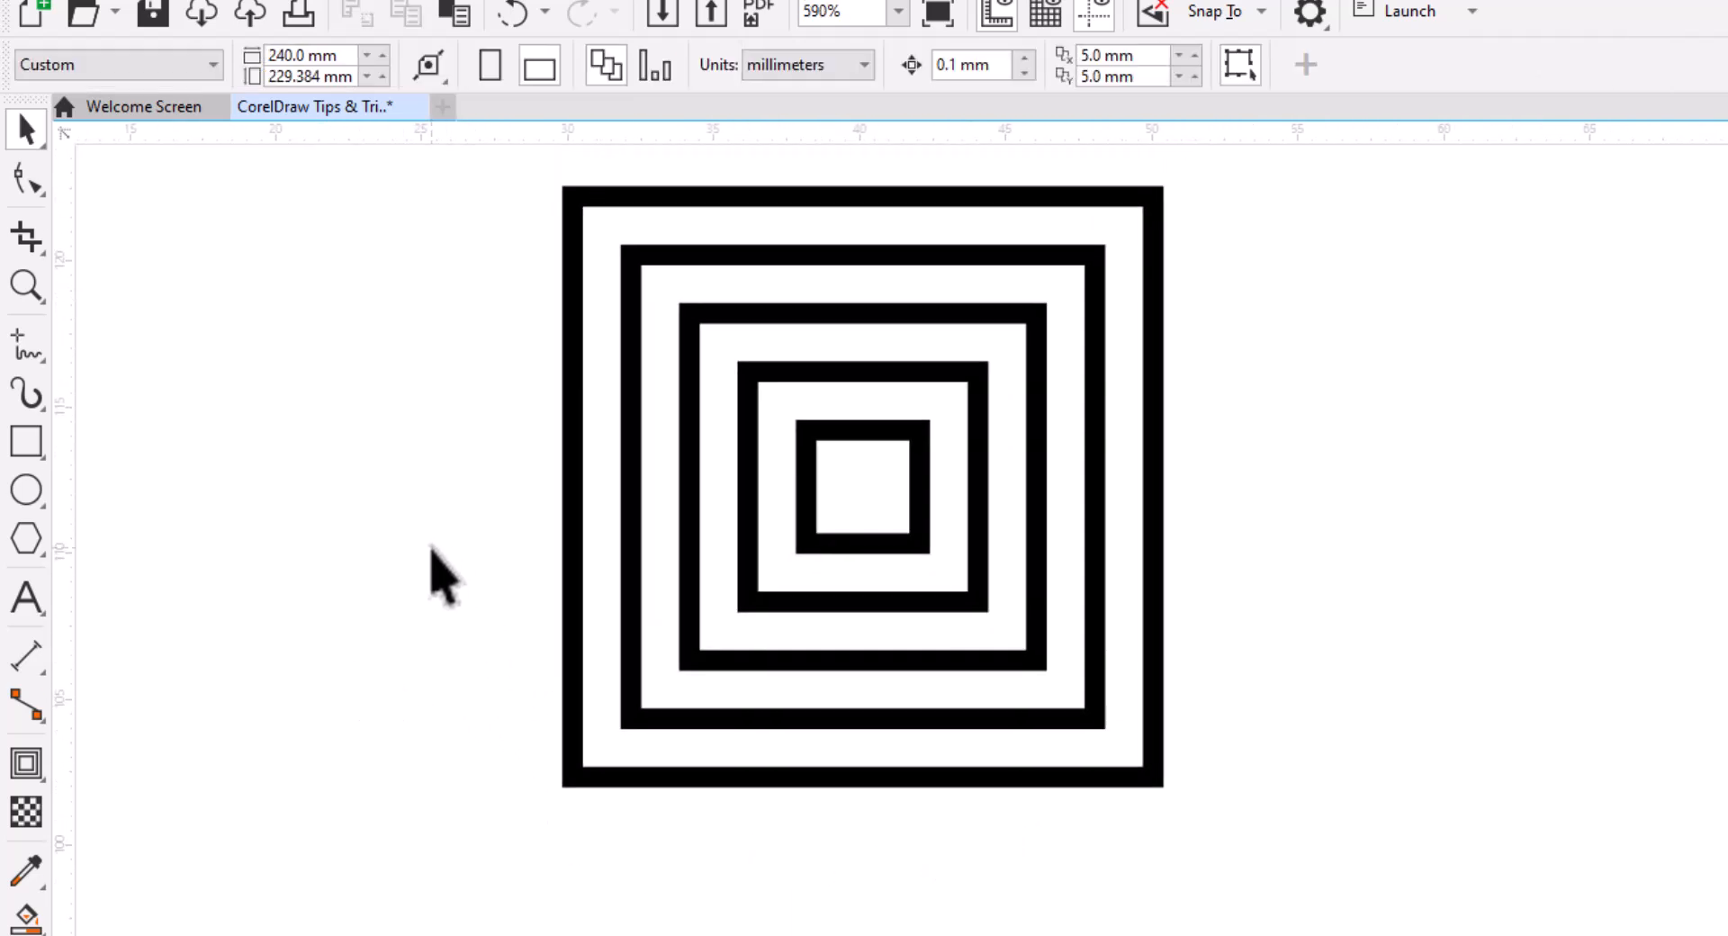
Step: Draw a rectangle about 38.5 × 11.9 mm with its upper edge along the innermost square's bottom edge, extending past both sides of the squares
click(25, 443)
key(ctrl+z)
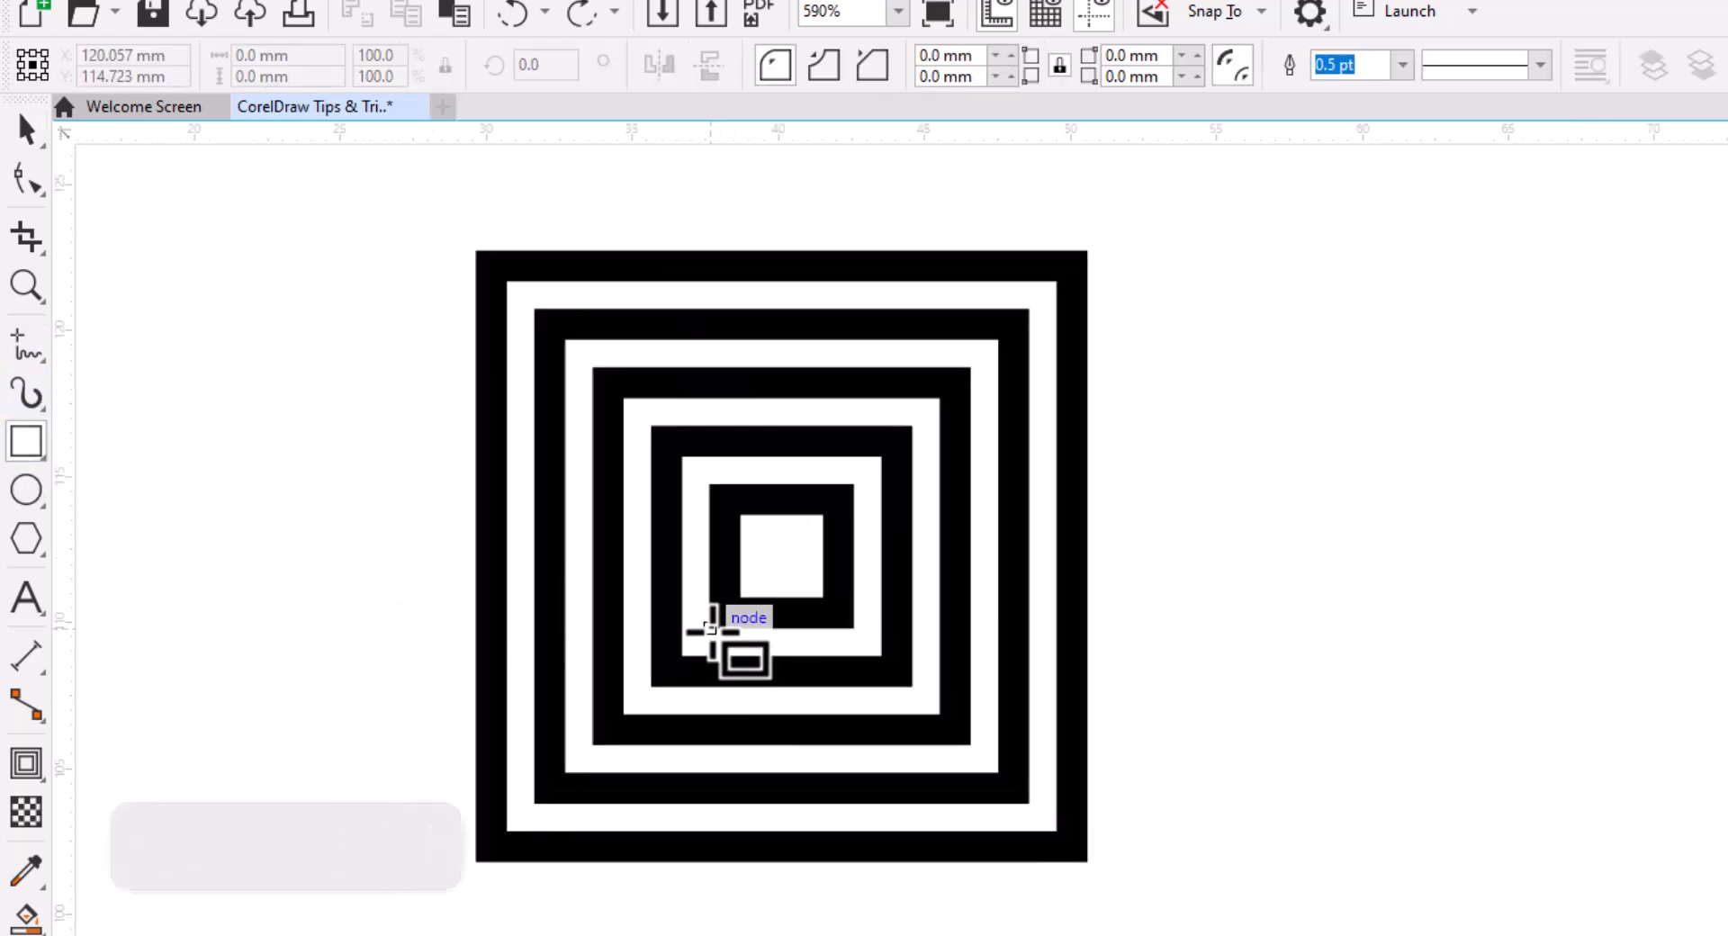
drag(710, 629, 1468, 935)
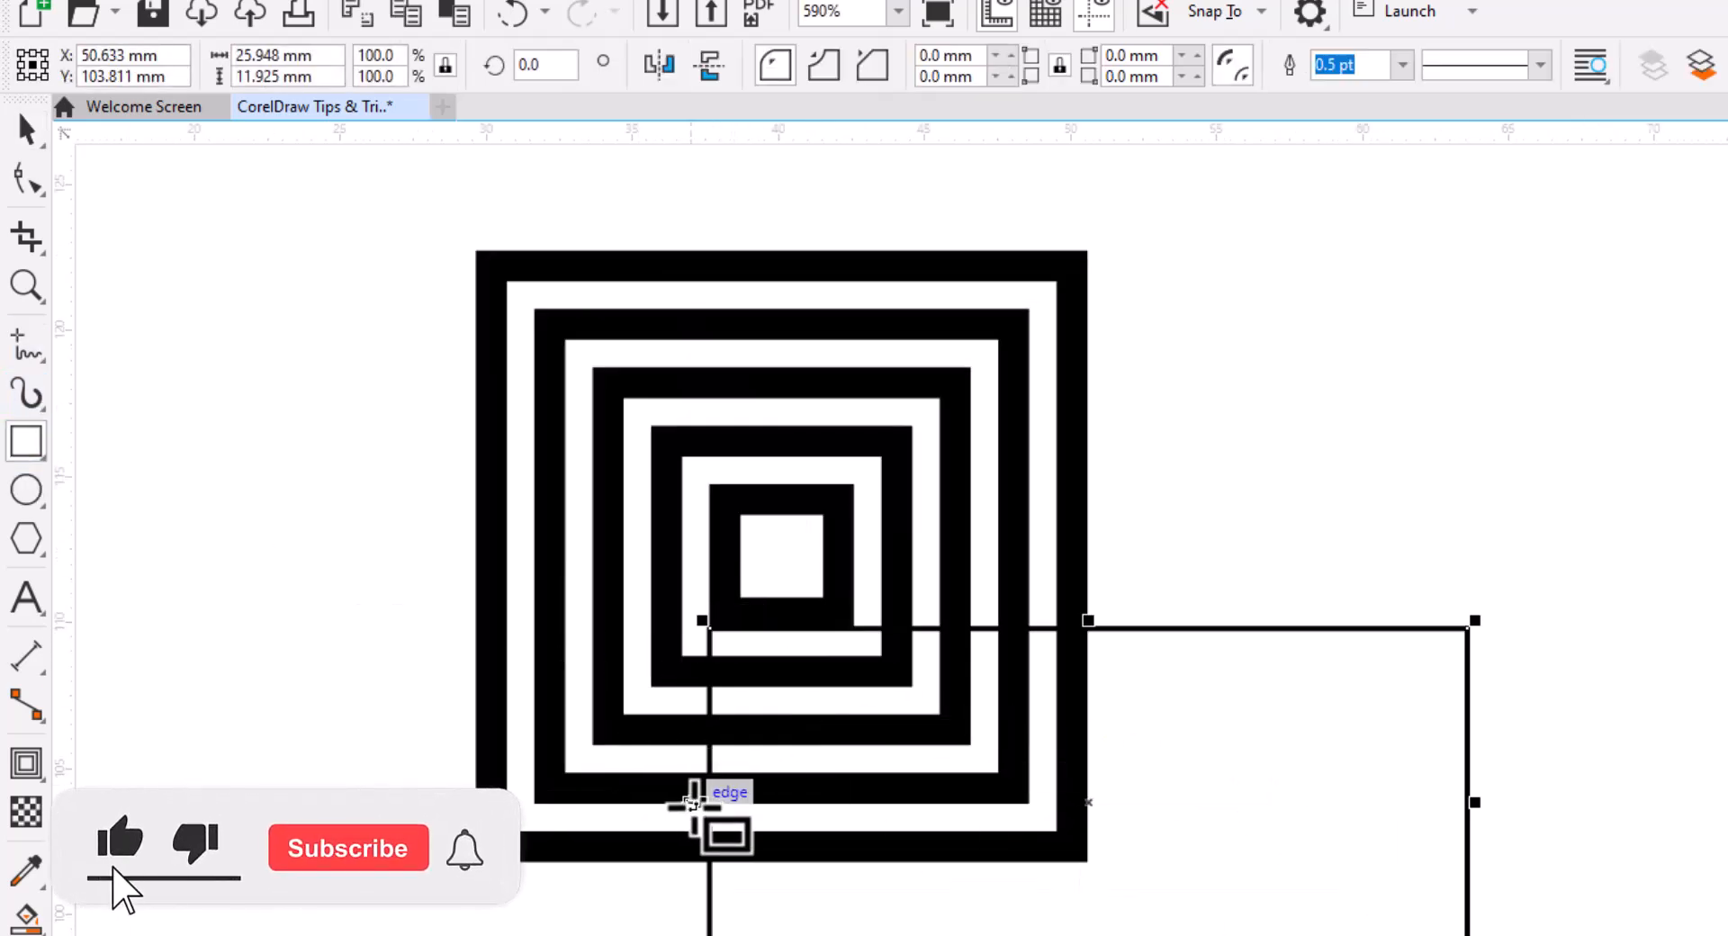
drag(698, 803, 342, 802)
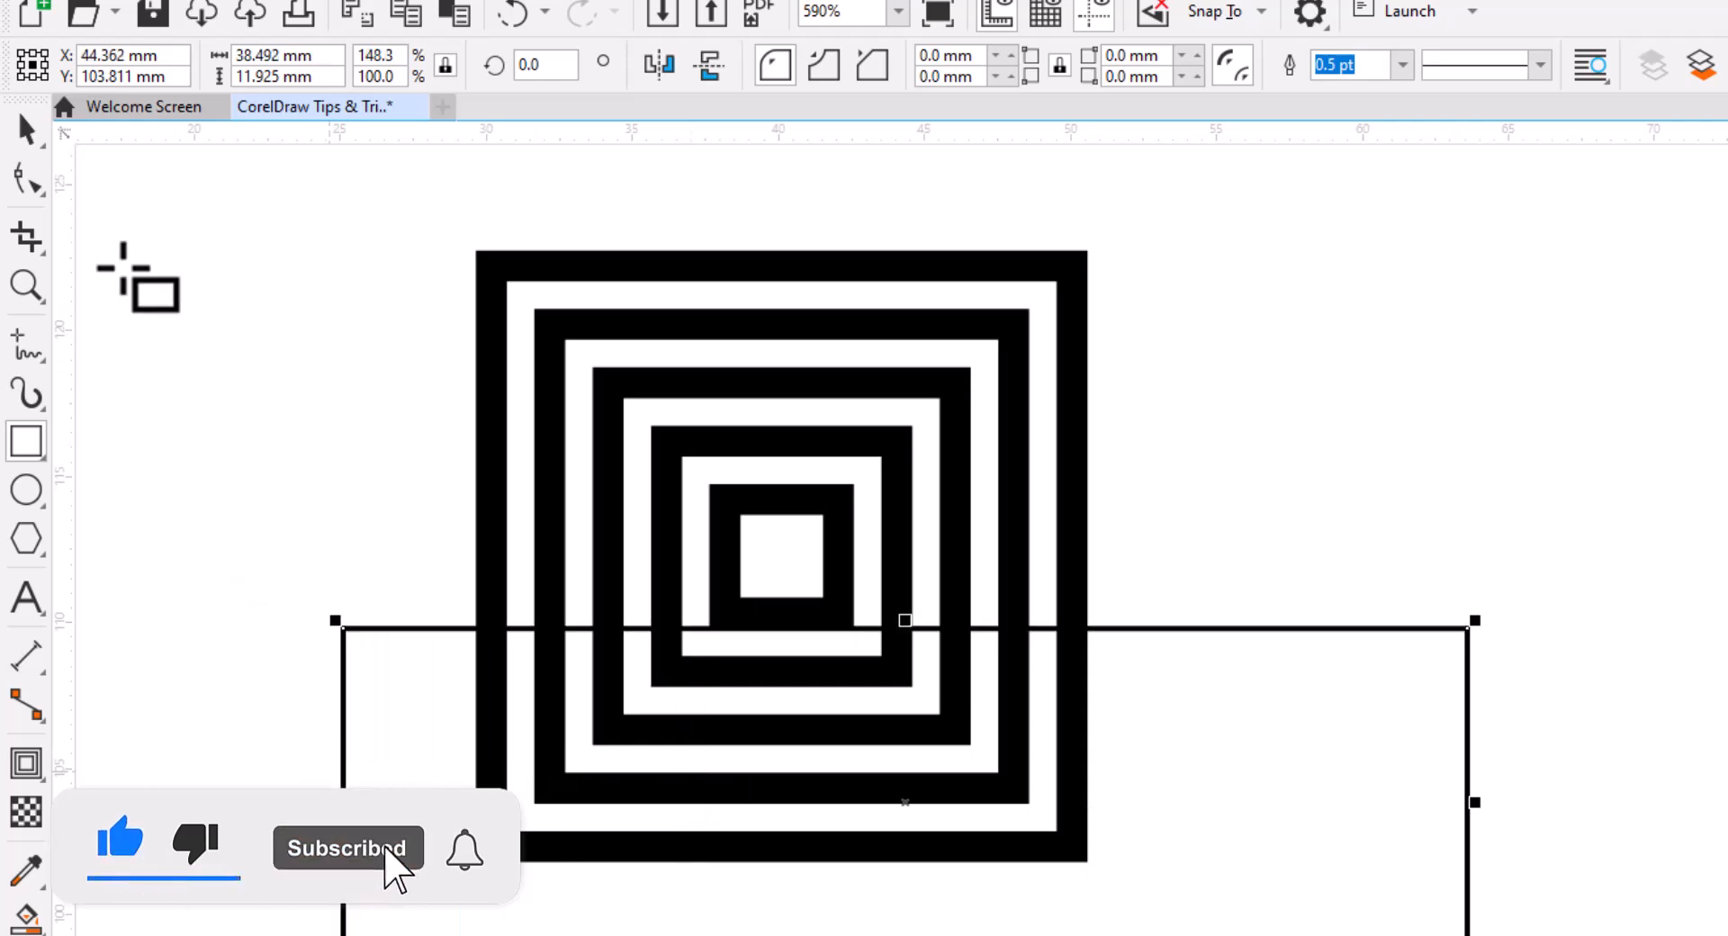
Step: Place a copy of the rectangle, rotated 90°, against the right edge of the innermost square
click(26, 130)
drag(630, 864, 1269, 627)
click(1338, 684)
click(1372, 722)
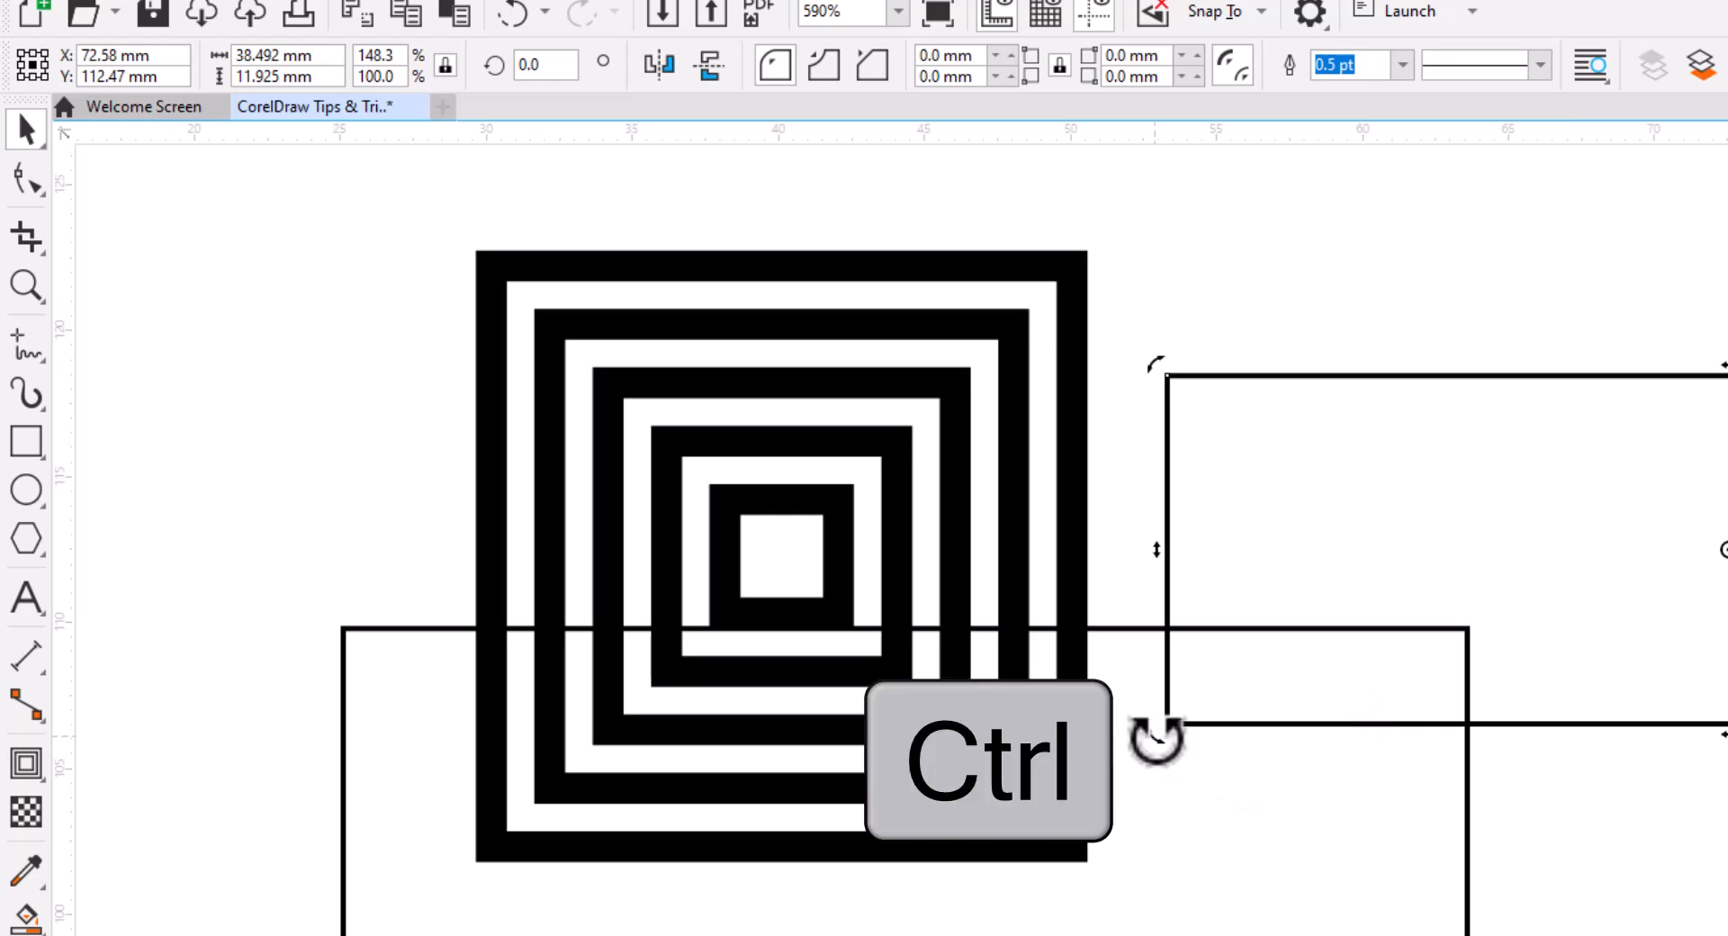
drag(1157, 739, 1646, 931)
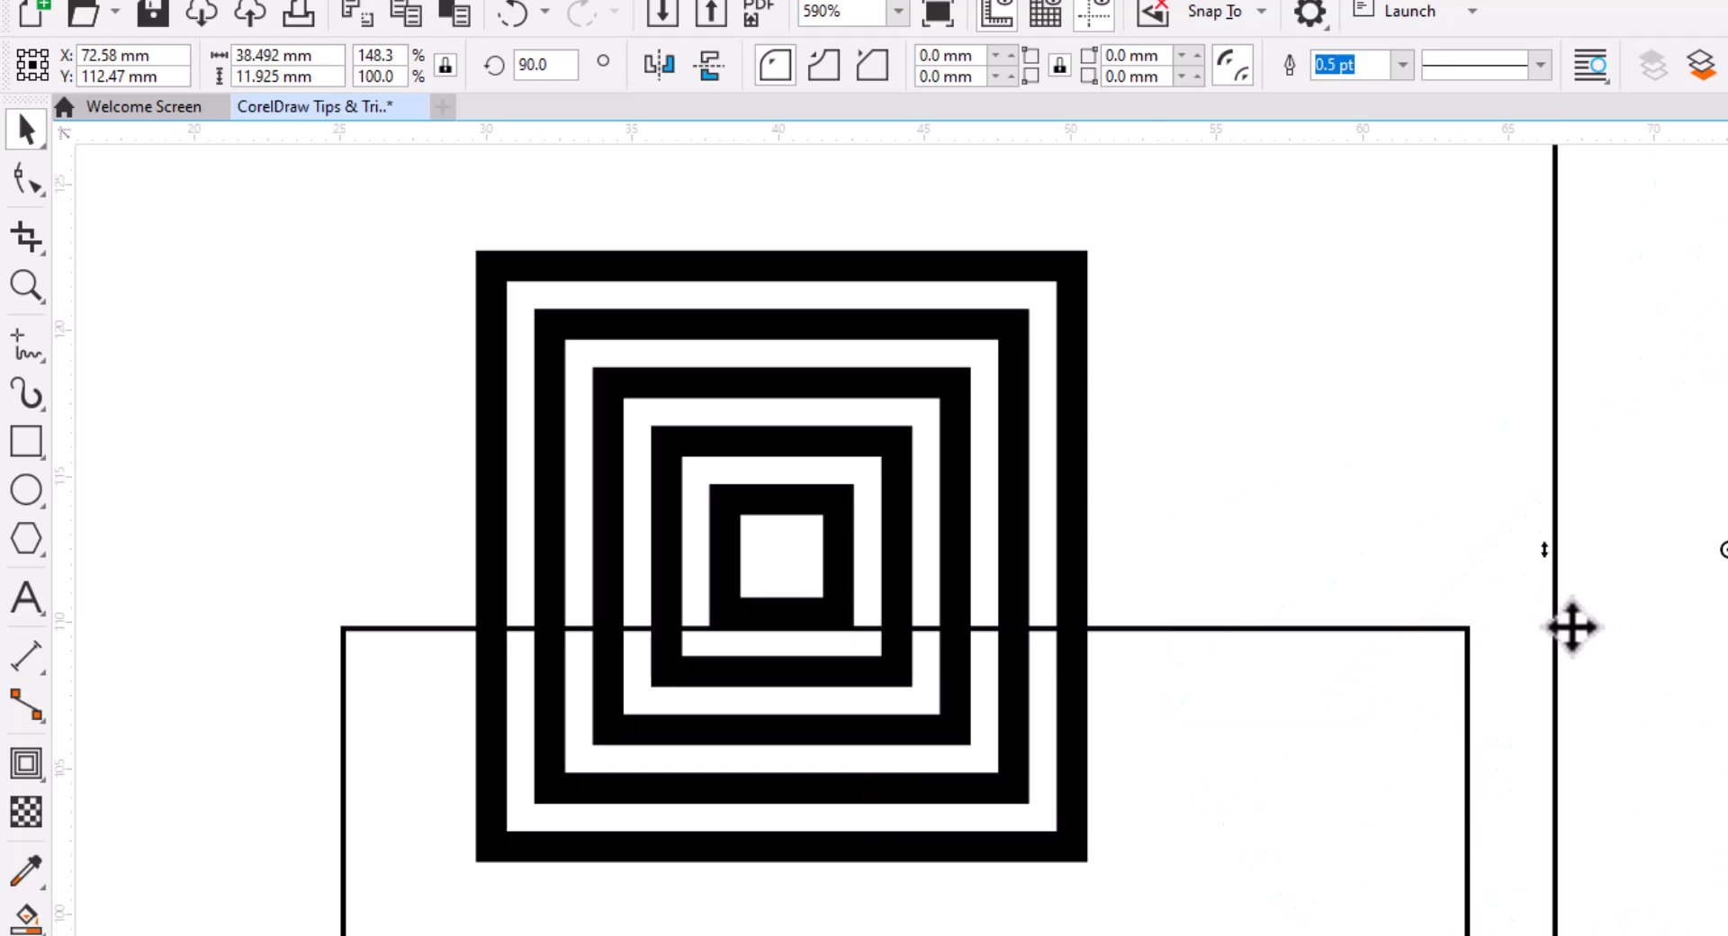
drag(1551, 604, 855, 627)
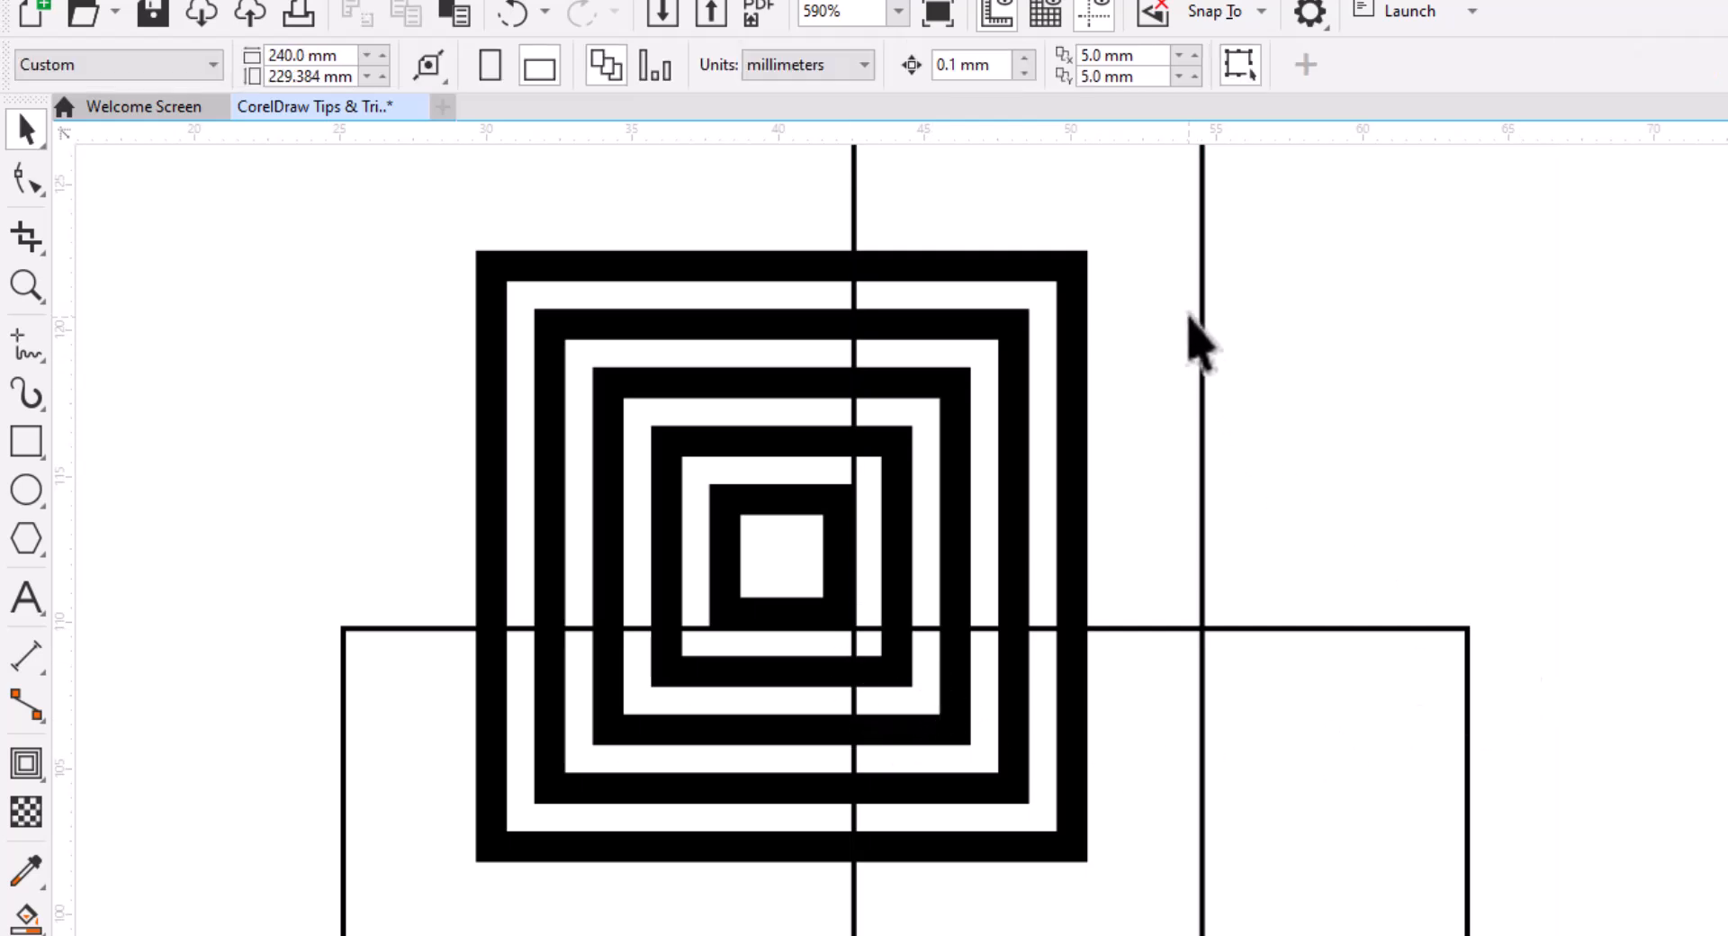
Step: Trim the concentric squares with the vertical rectangle, cutting away everything right of the innermost square
click(655, 270)
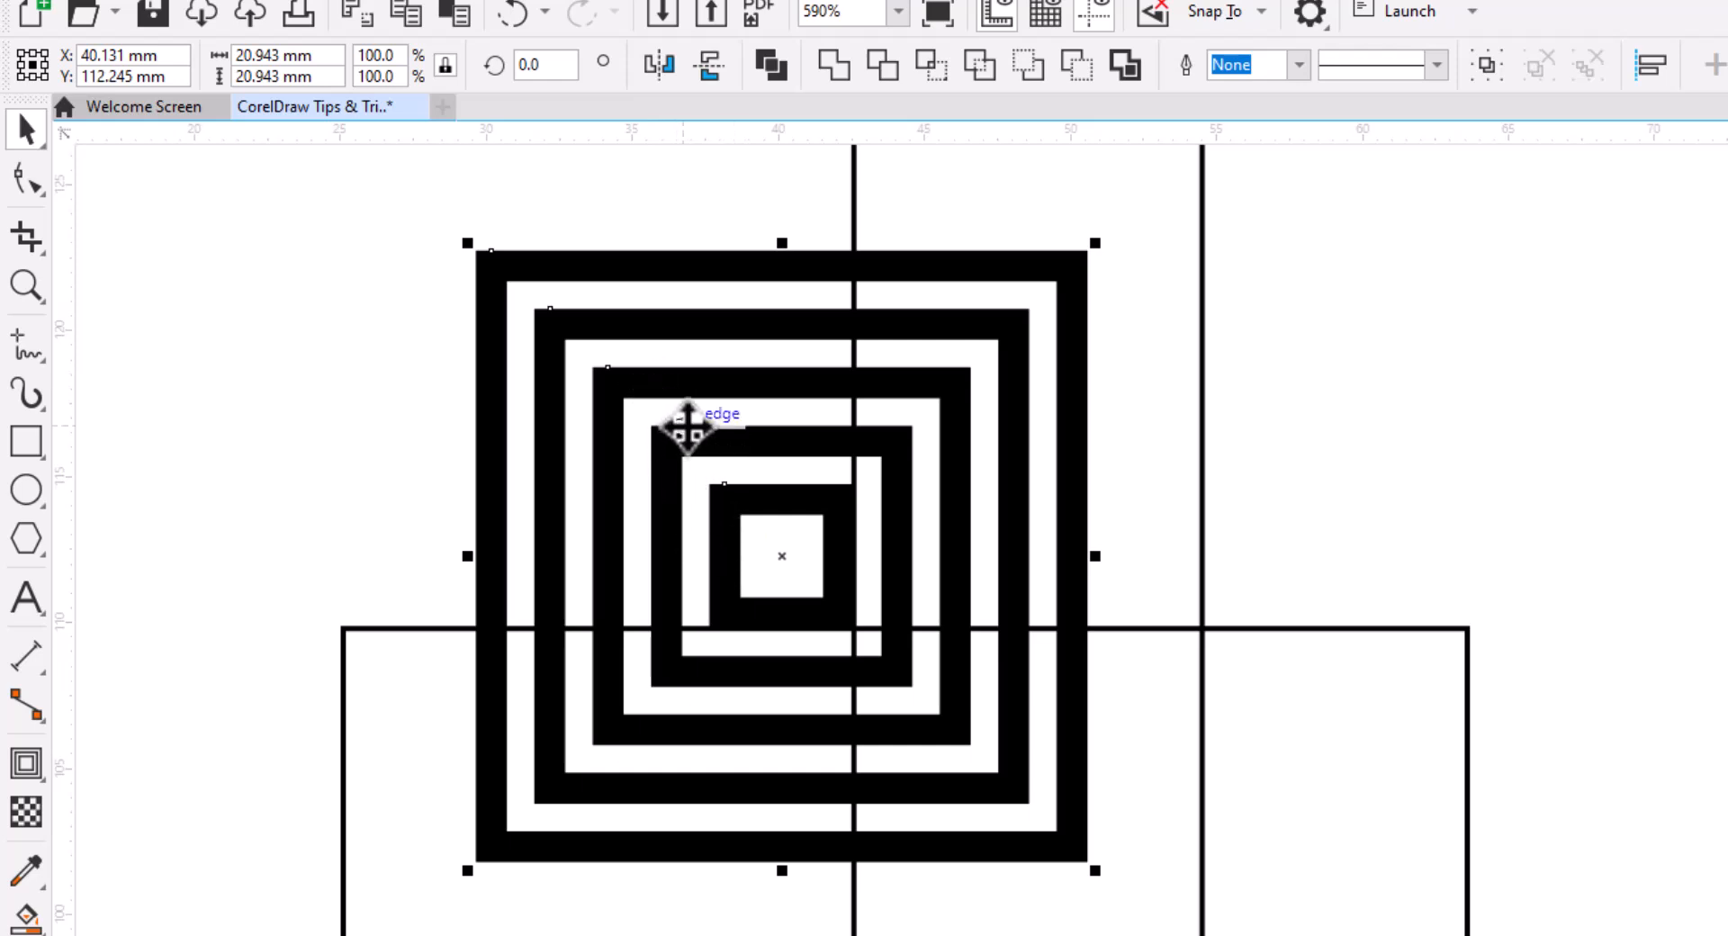
click(1202, 252)
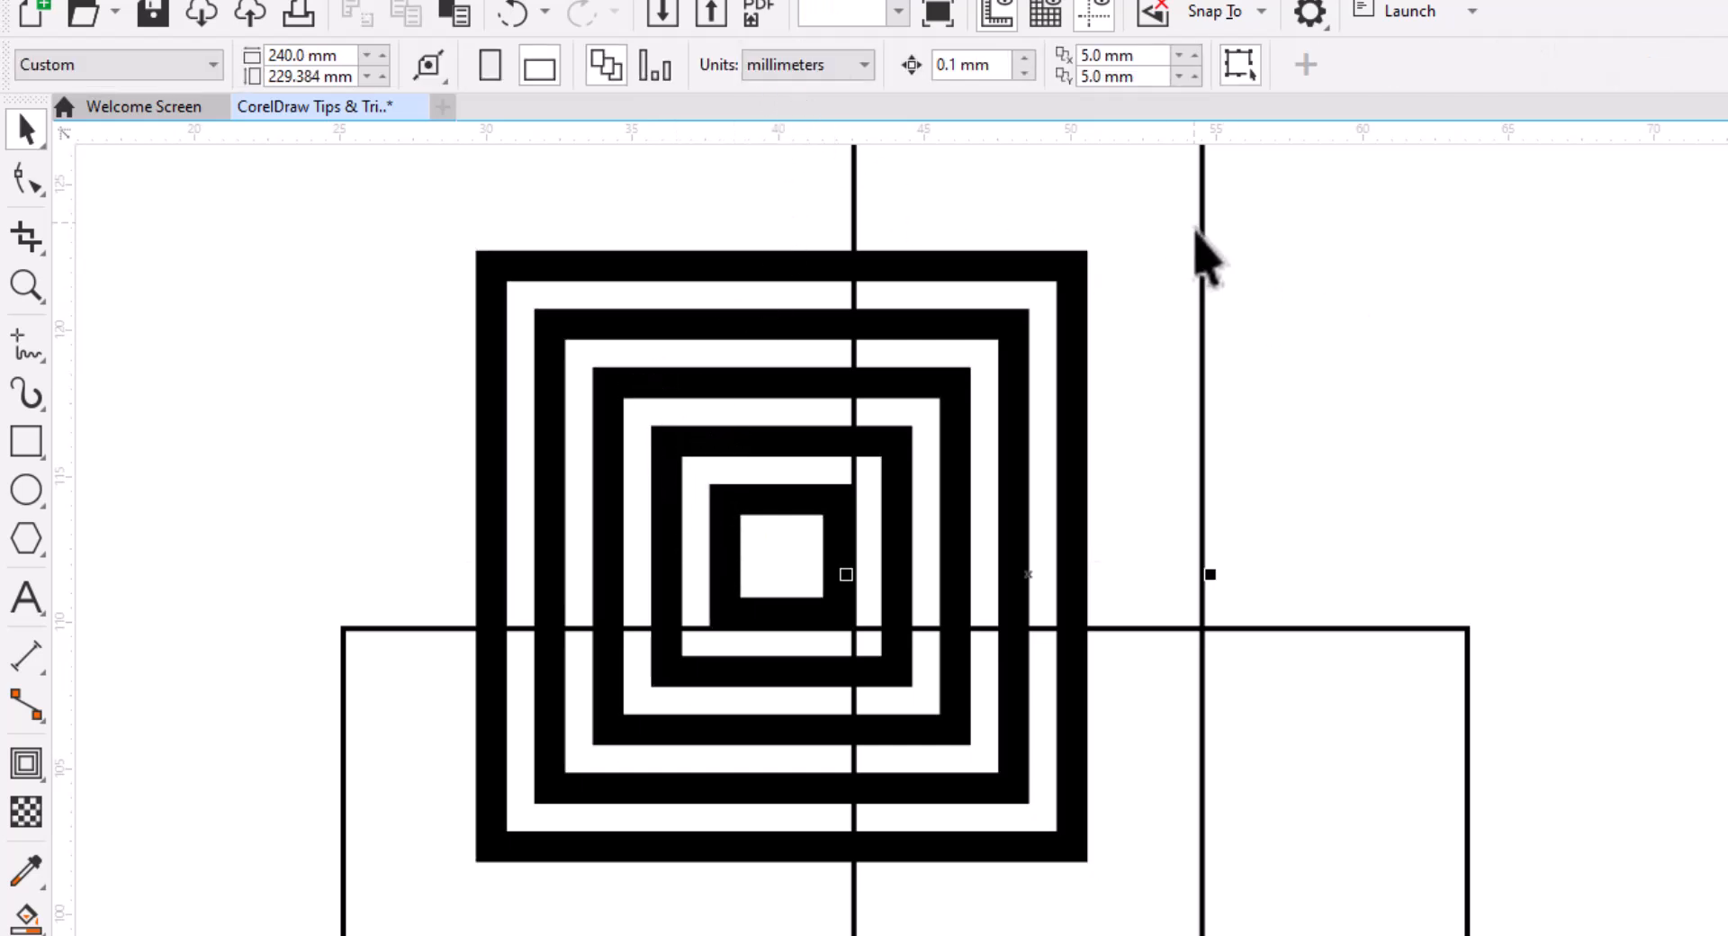
shift+click(688, 267)
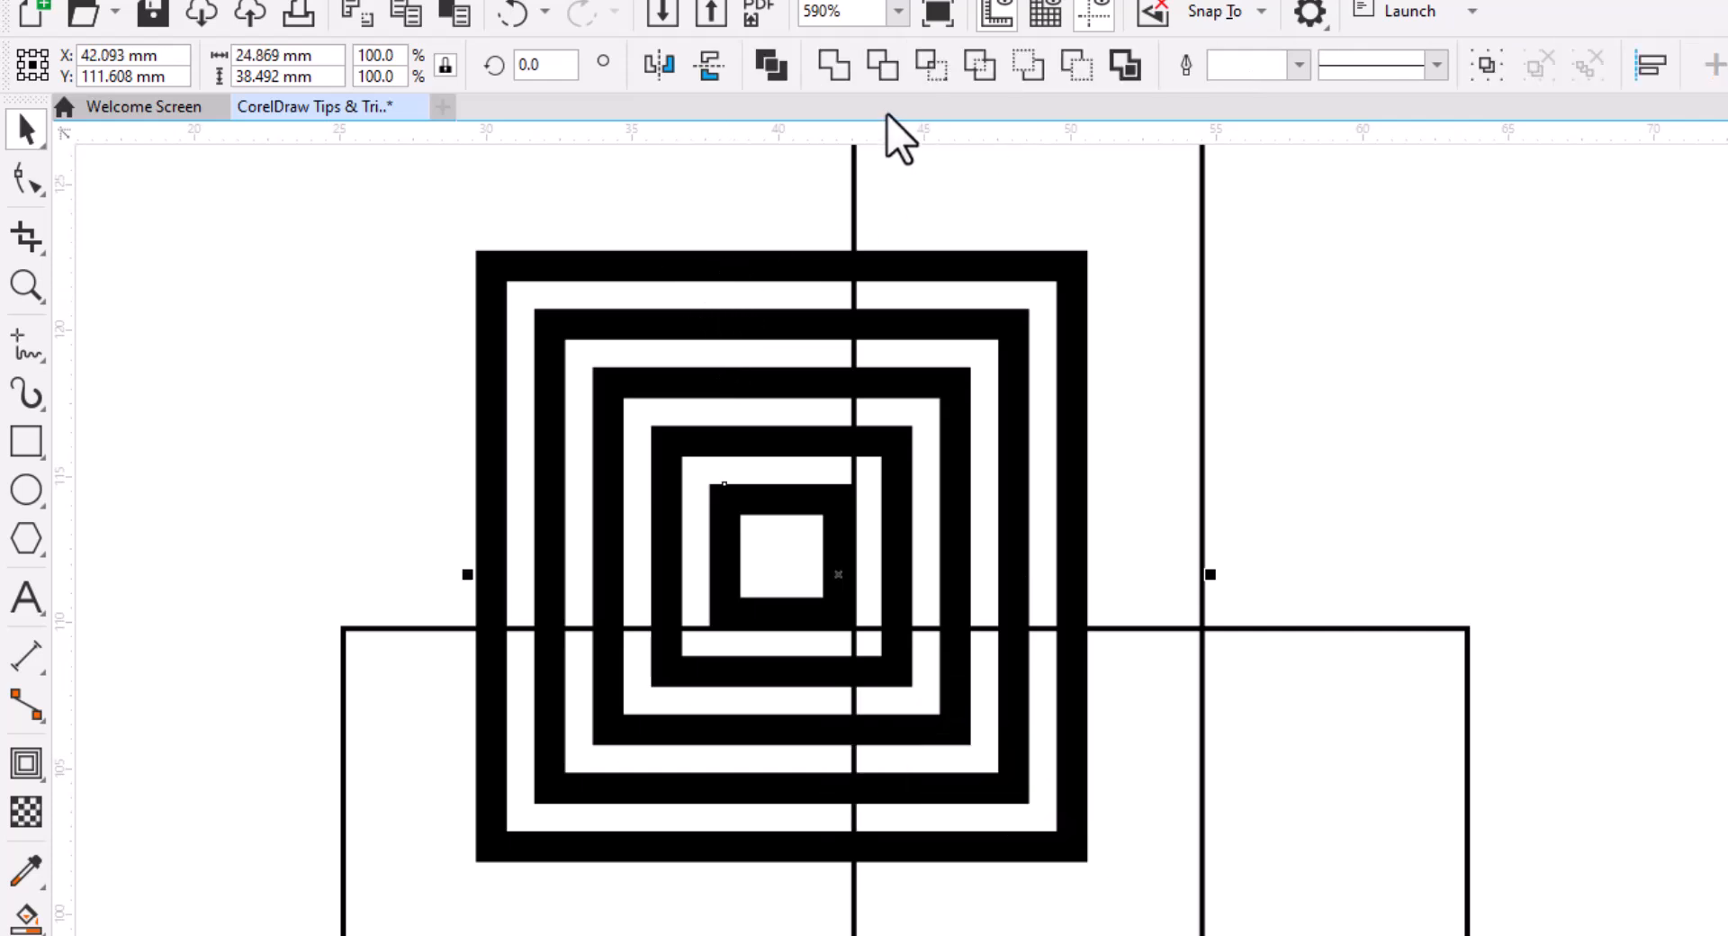
click(885, 68)
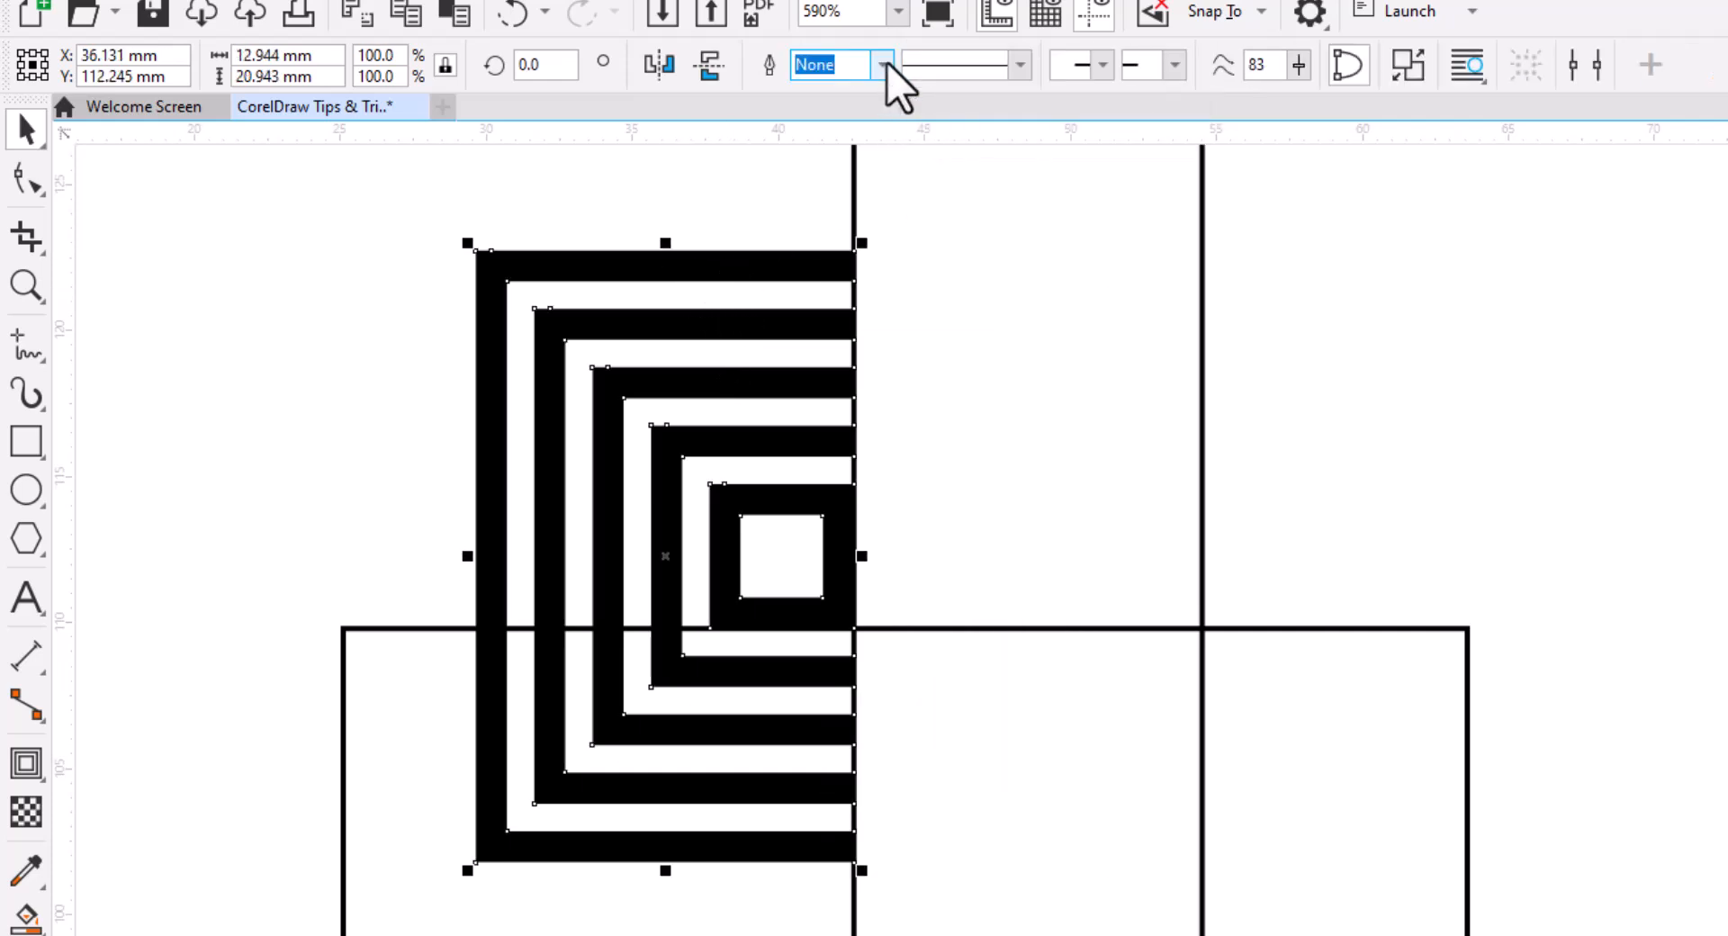
click(1378, 418)
Step: Trim the remaining squares with the horizontal rectangle, cutting away everything below the innermost square
click(744, 717)
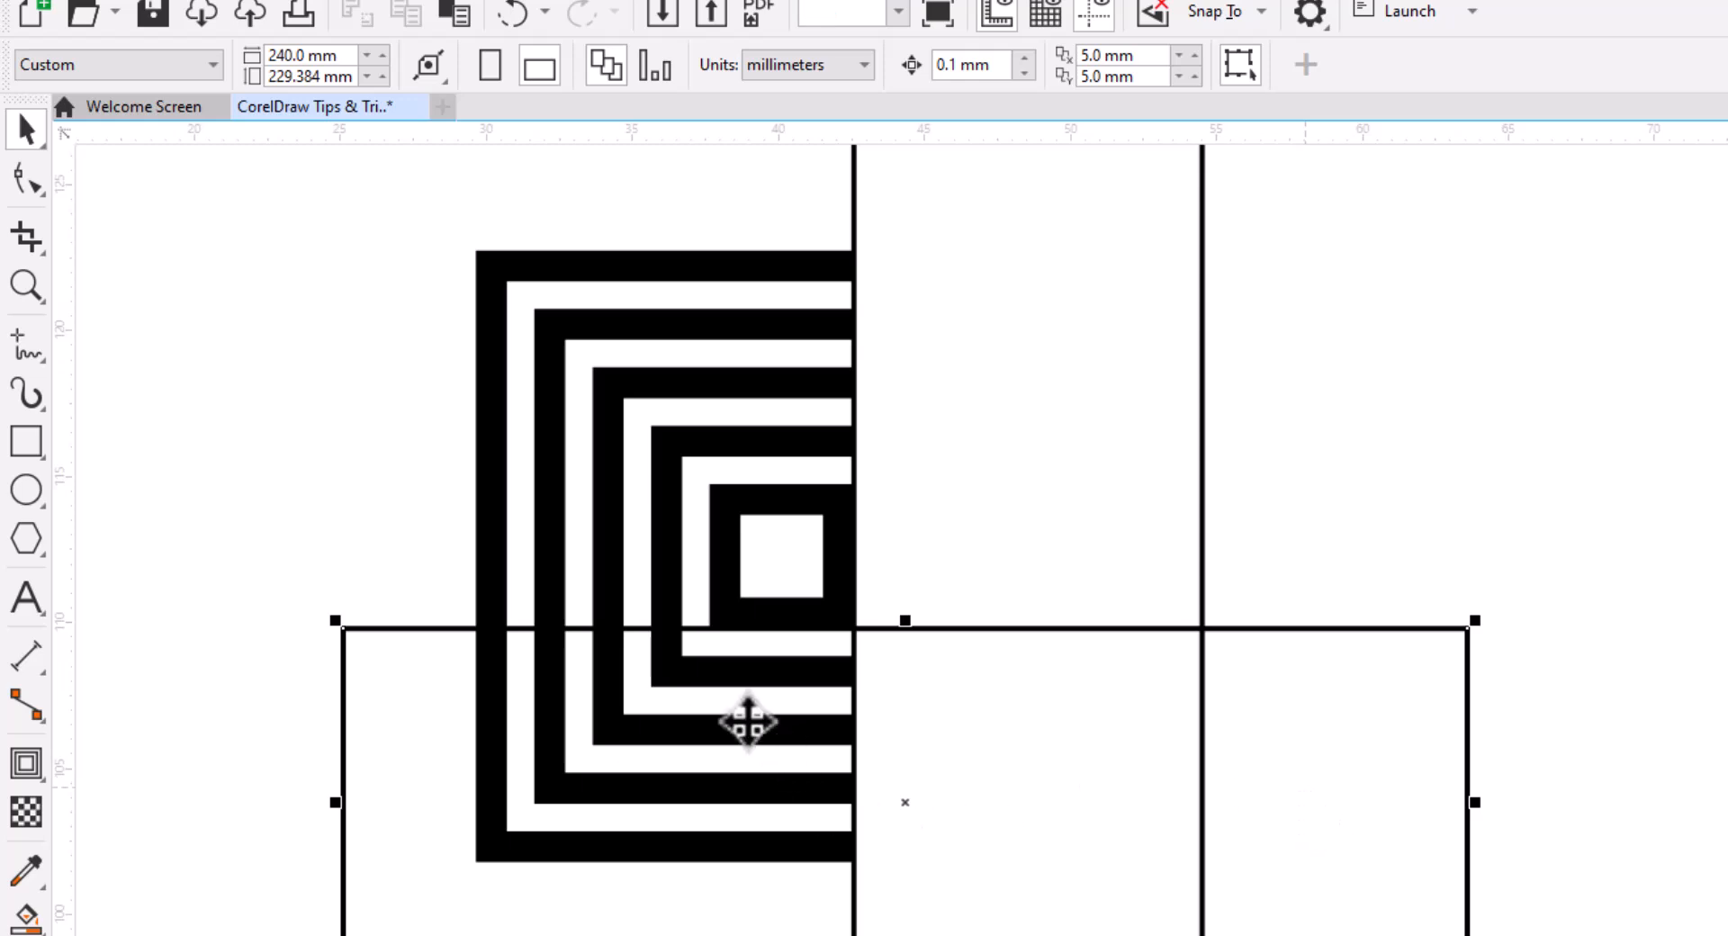
shift+click(669, 615)
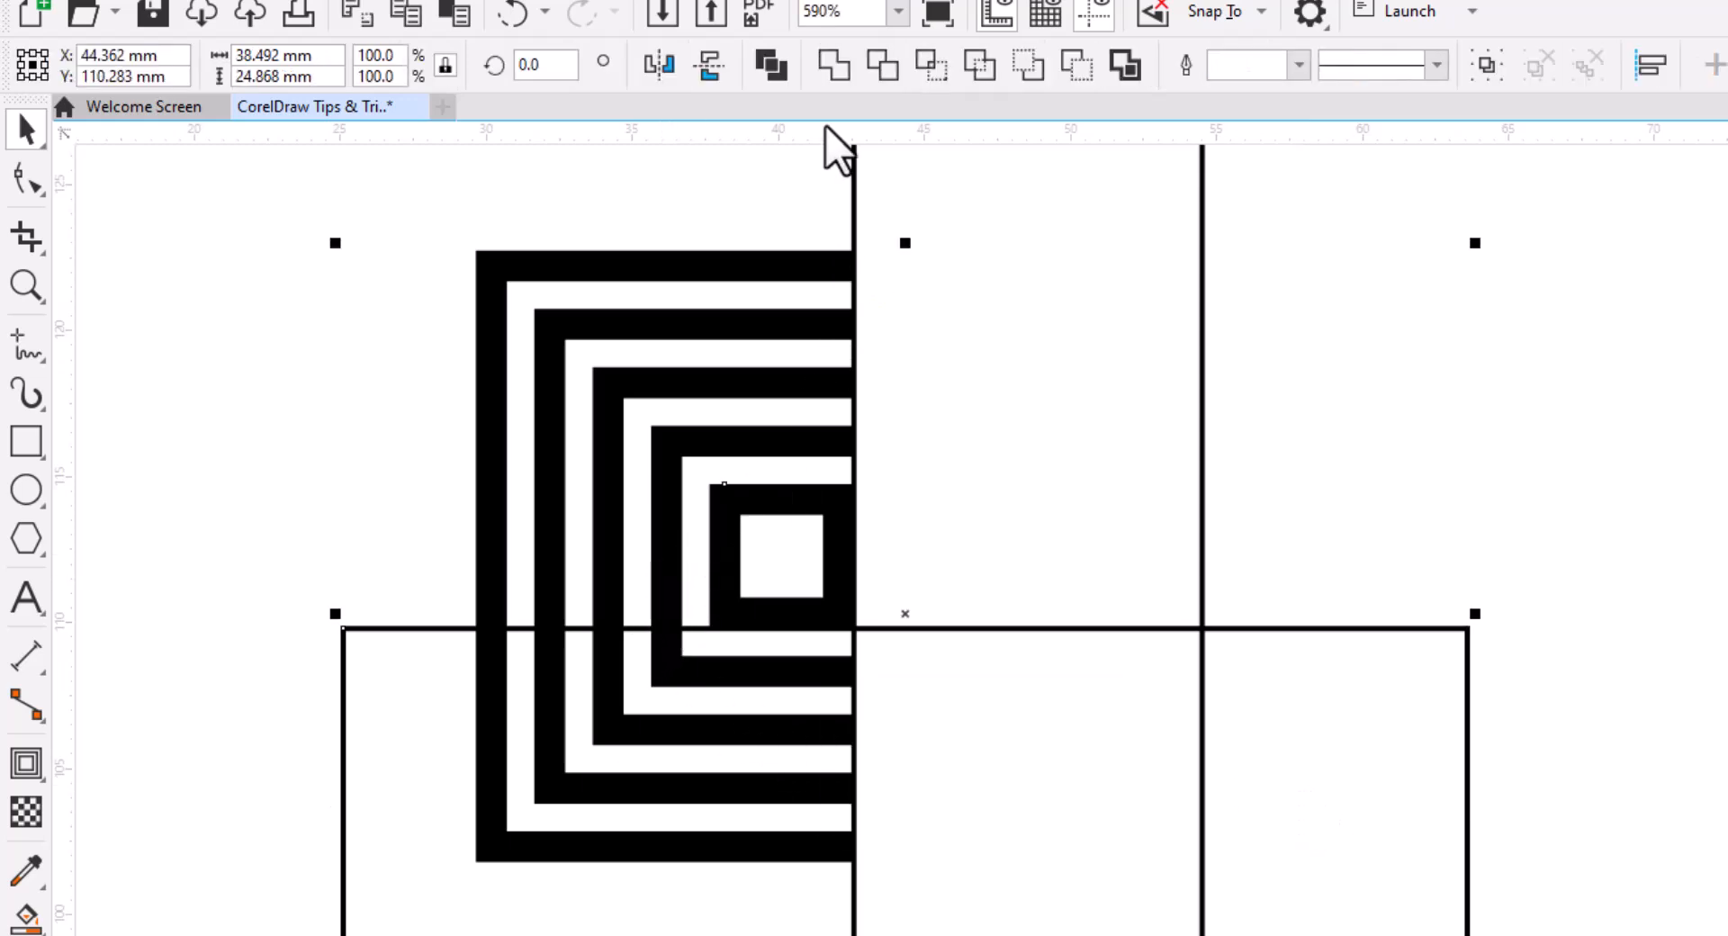
click(882, 65)
click(1312, 747)
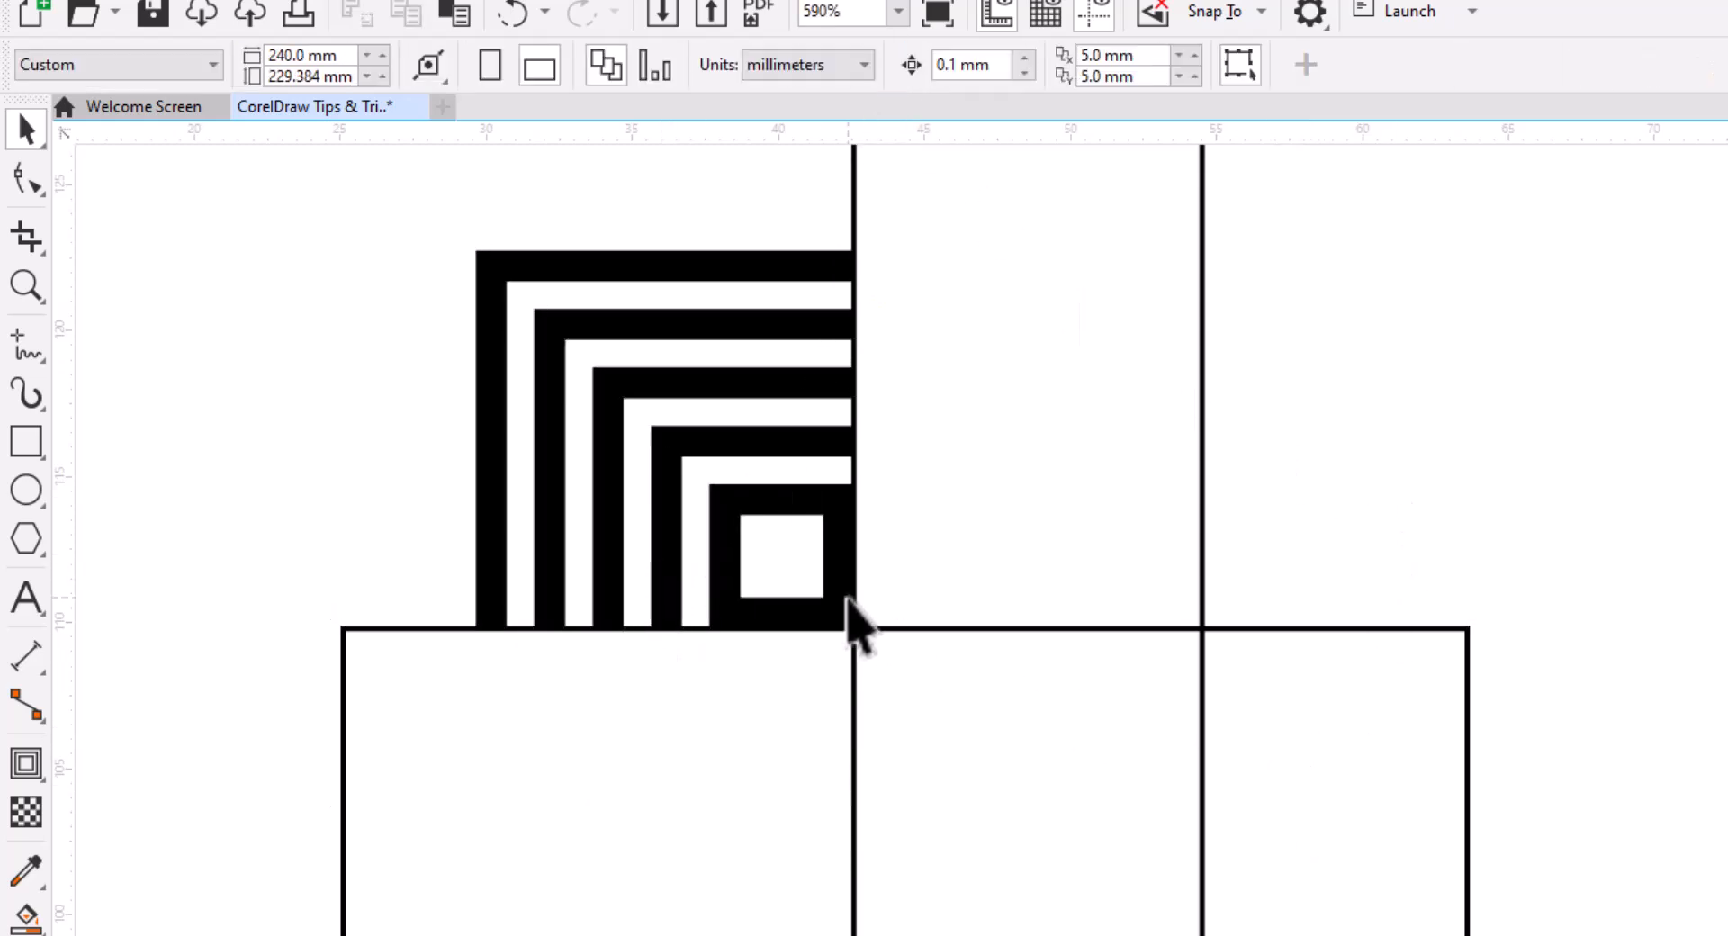
Step: Delete the vertical and horizontal rectangles used for trimming, keeping only the striped corner shape
click(810, 619)
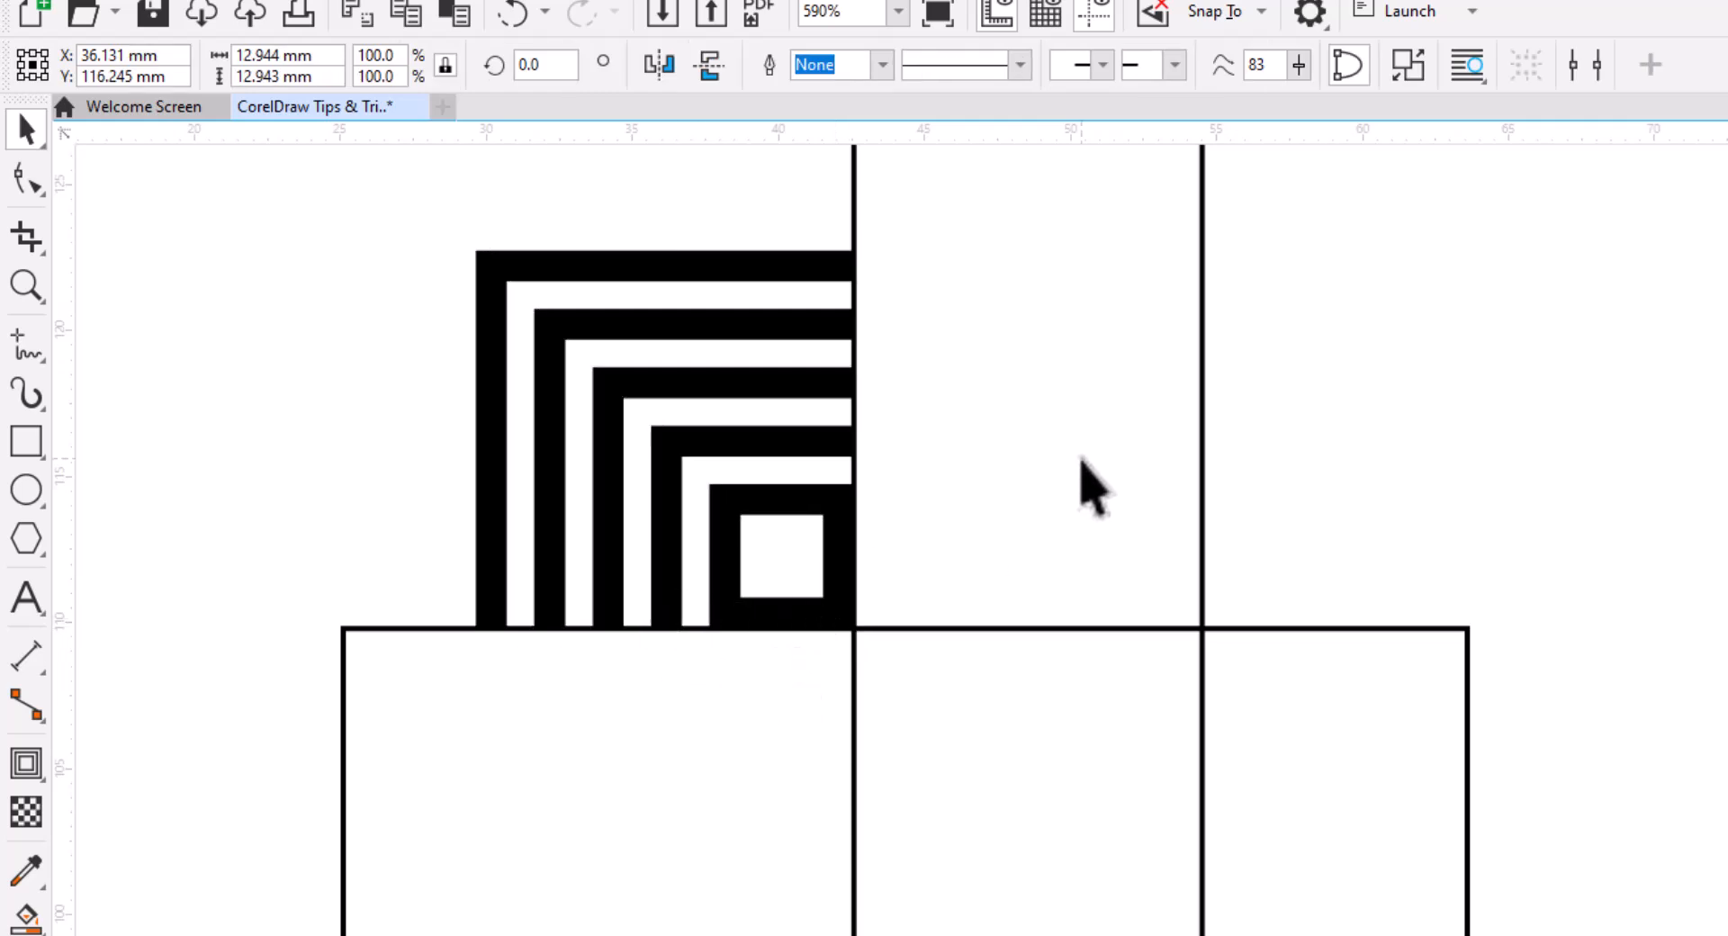
click(1081, 461)
key(Delete)
click(1425, 749)
key(Delete)
Step: Delete the four nodes of the hole in the small square with the Shape tool to make the square solid
click(605, 602)
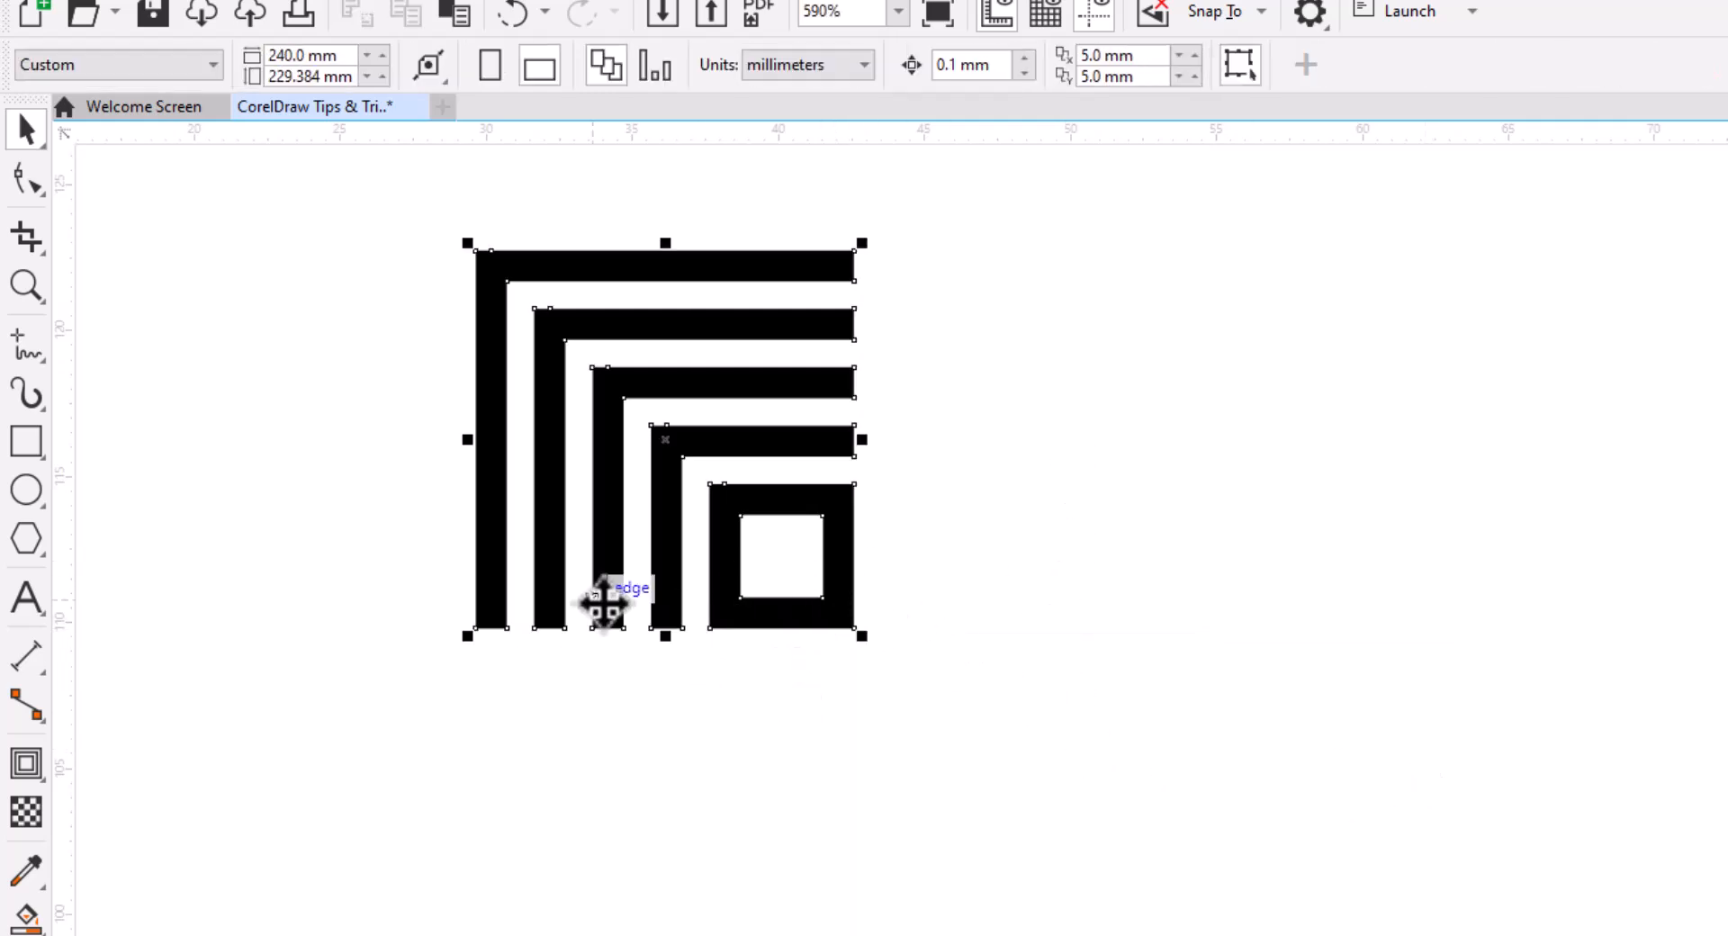
click(27, 184)
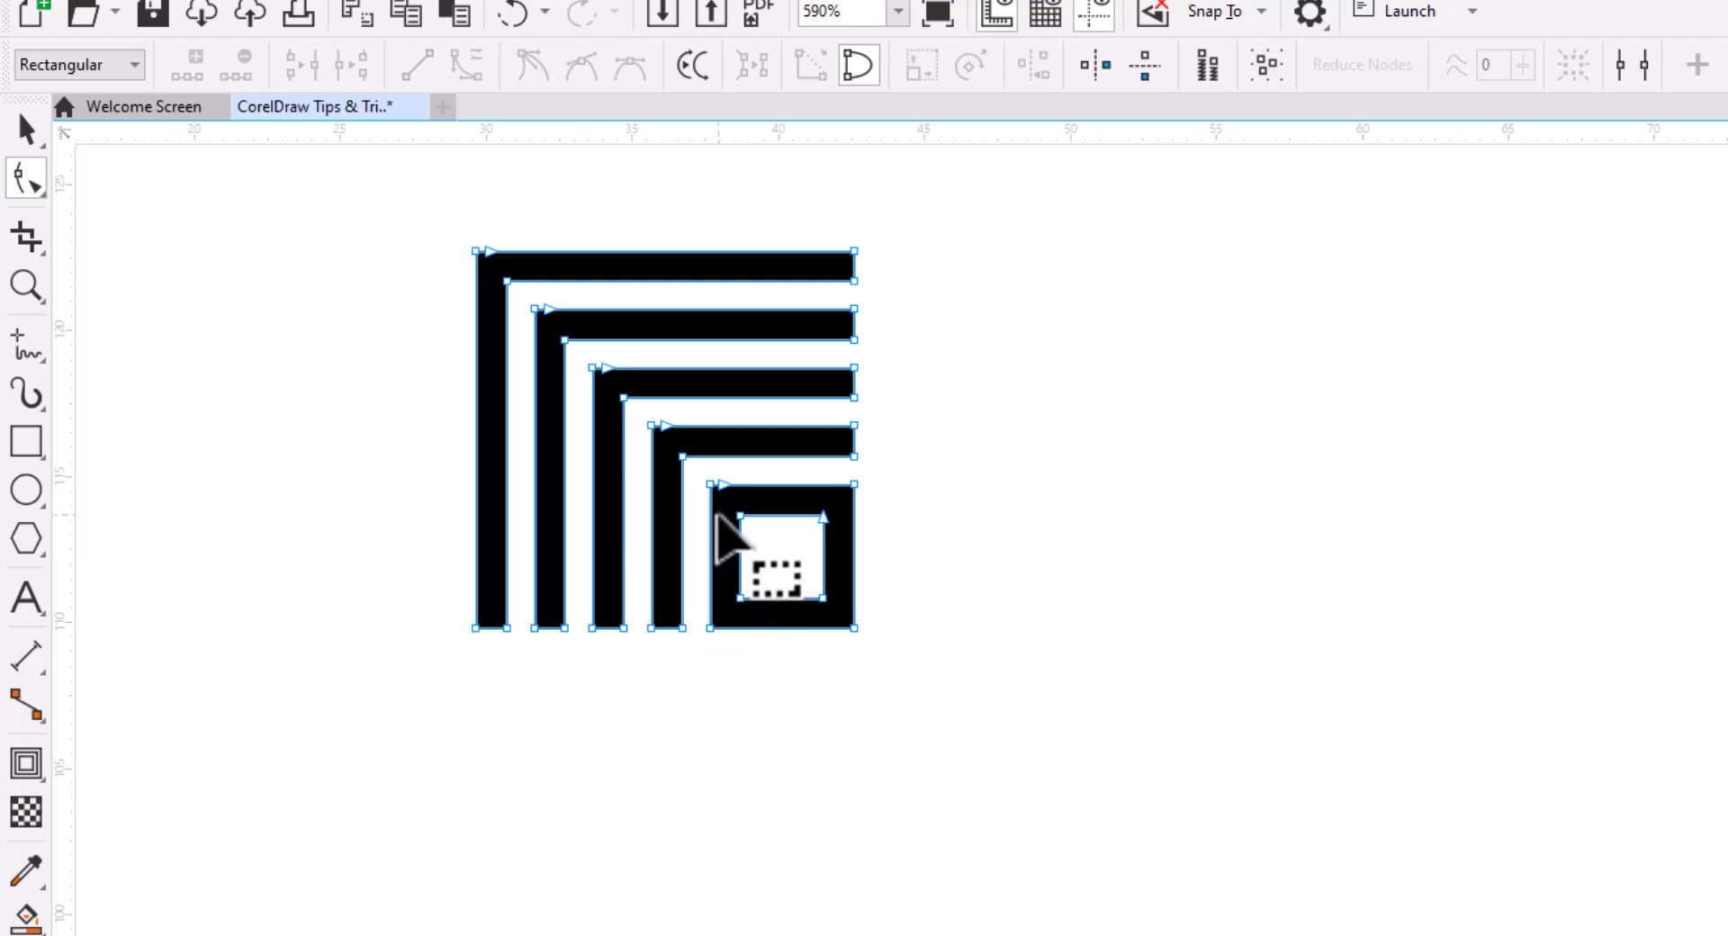
drag(720, 504, 842, 607)
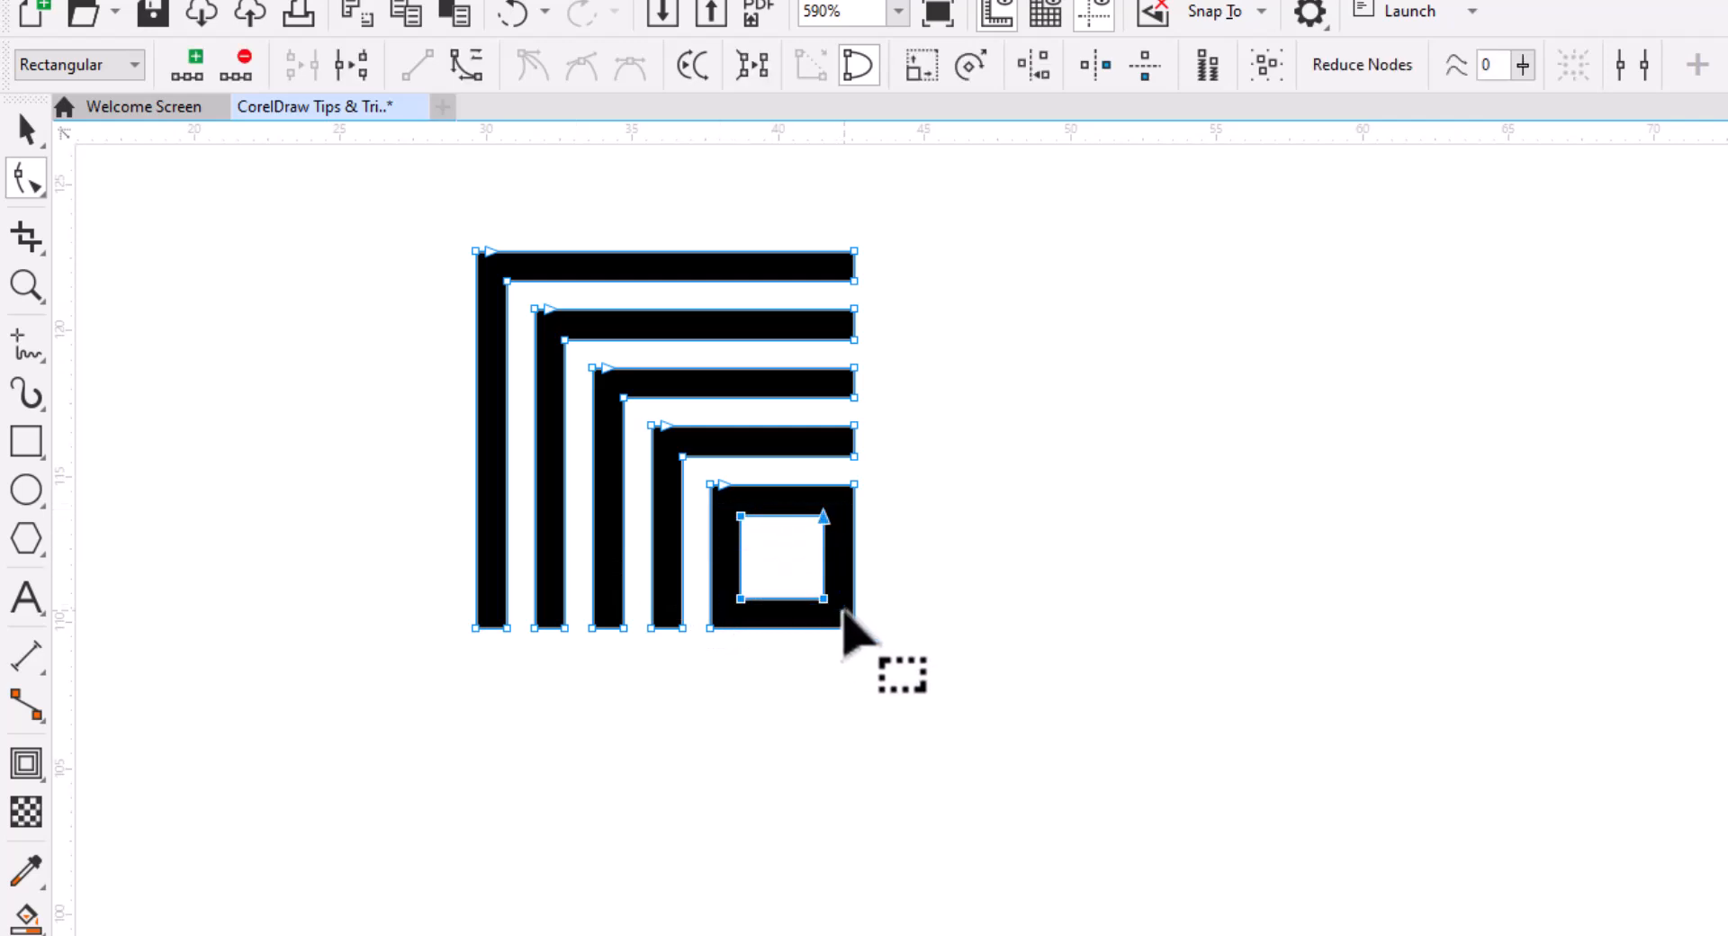
key(Delete)
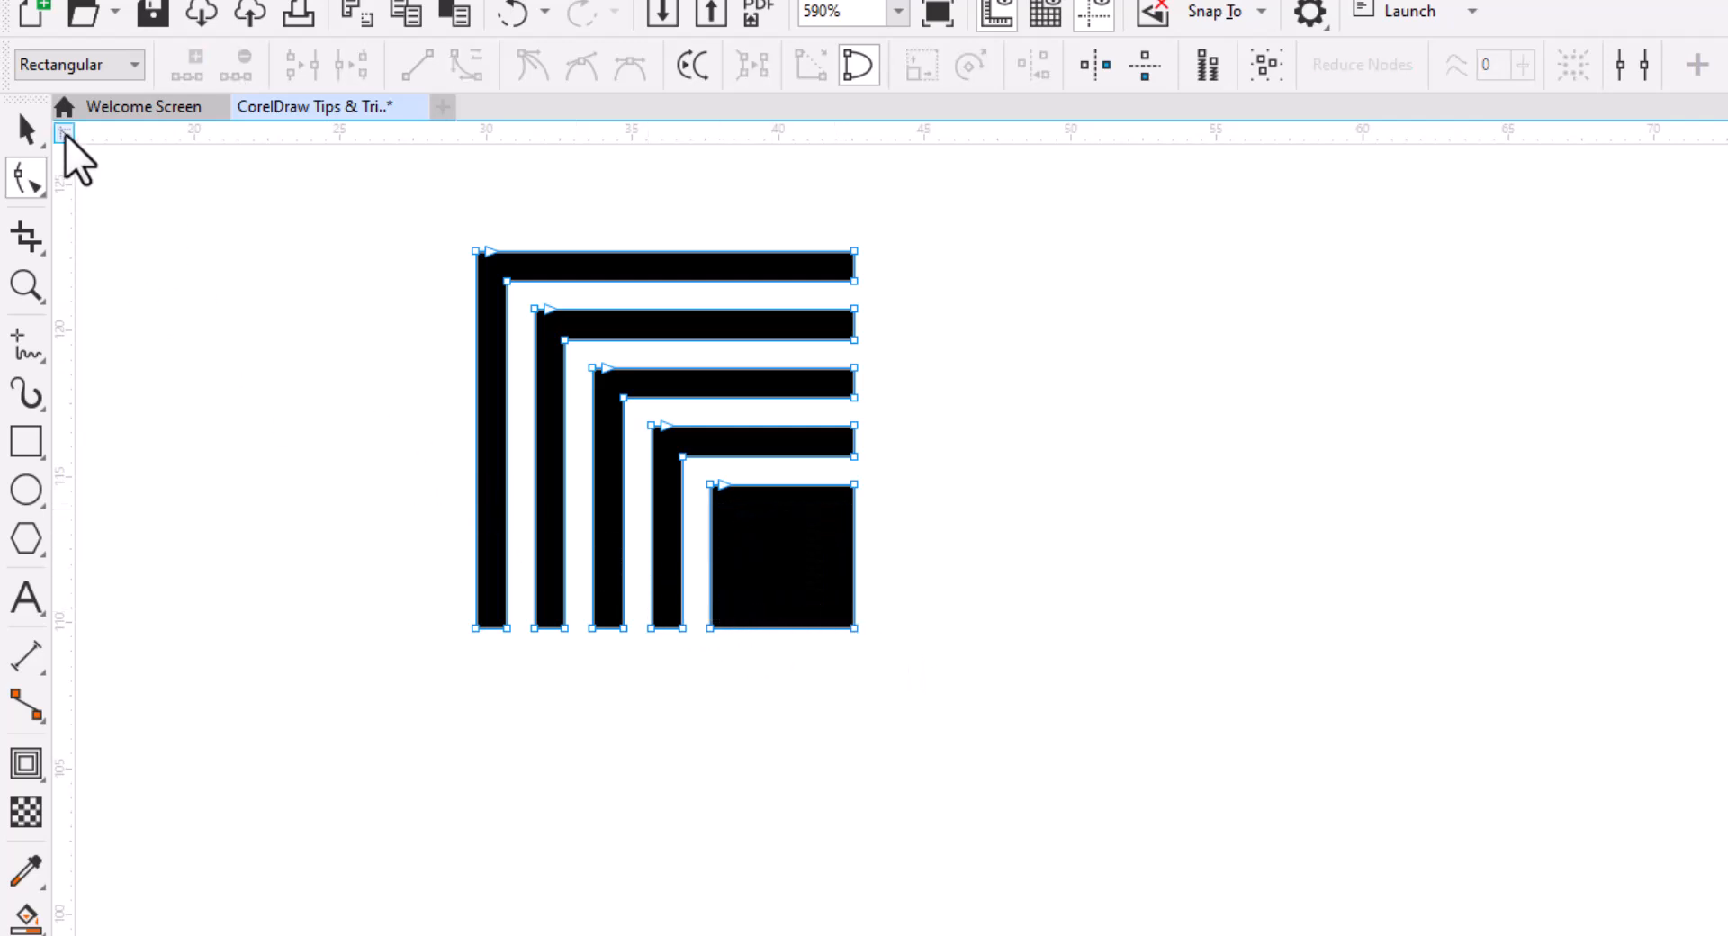
click(25, 133)
click(272, 507)
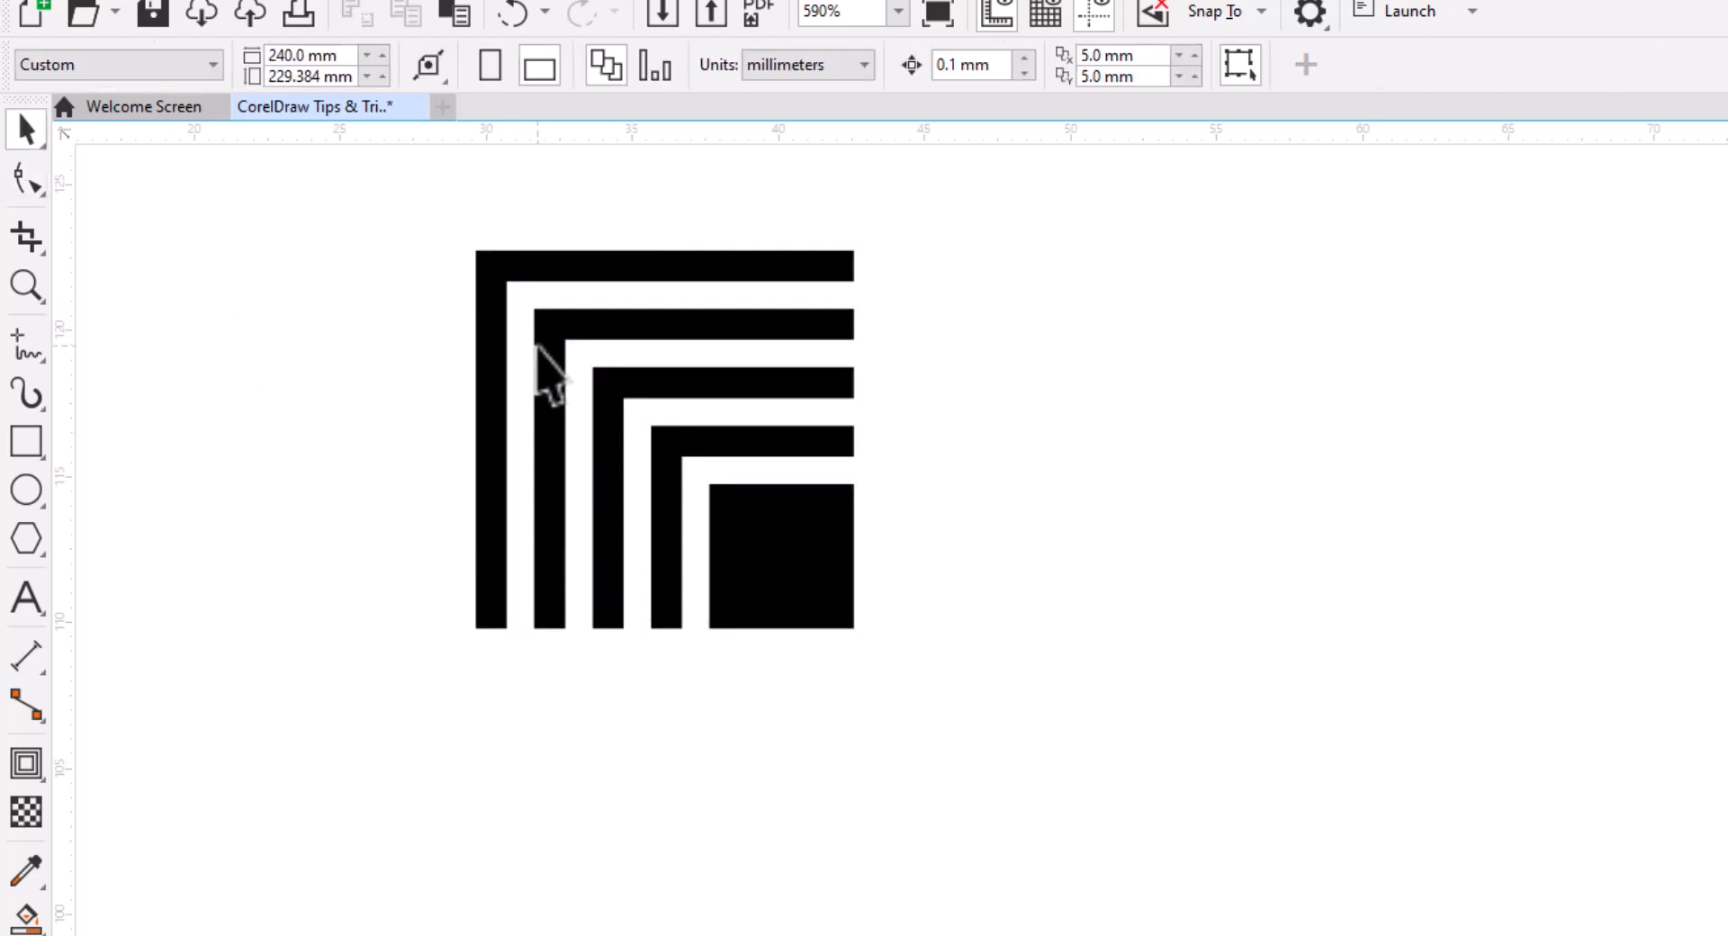
Step: Draw a spacer rectangle about 10.4 × 0.94 mm in the gap between the two uppermost bars and copy it against the bars' lower ends
click(539, 407)
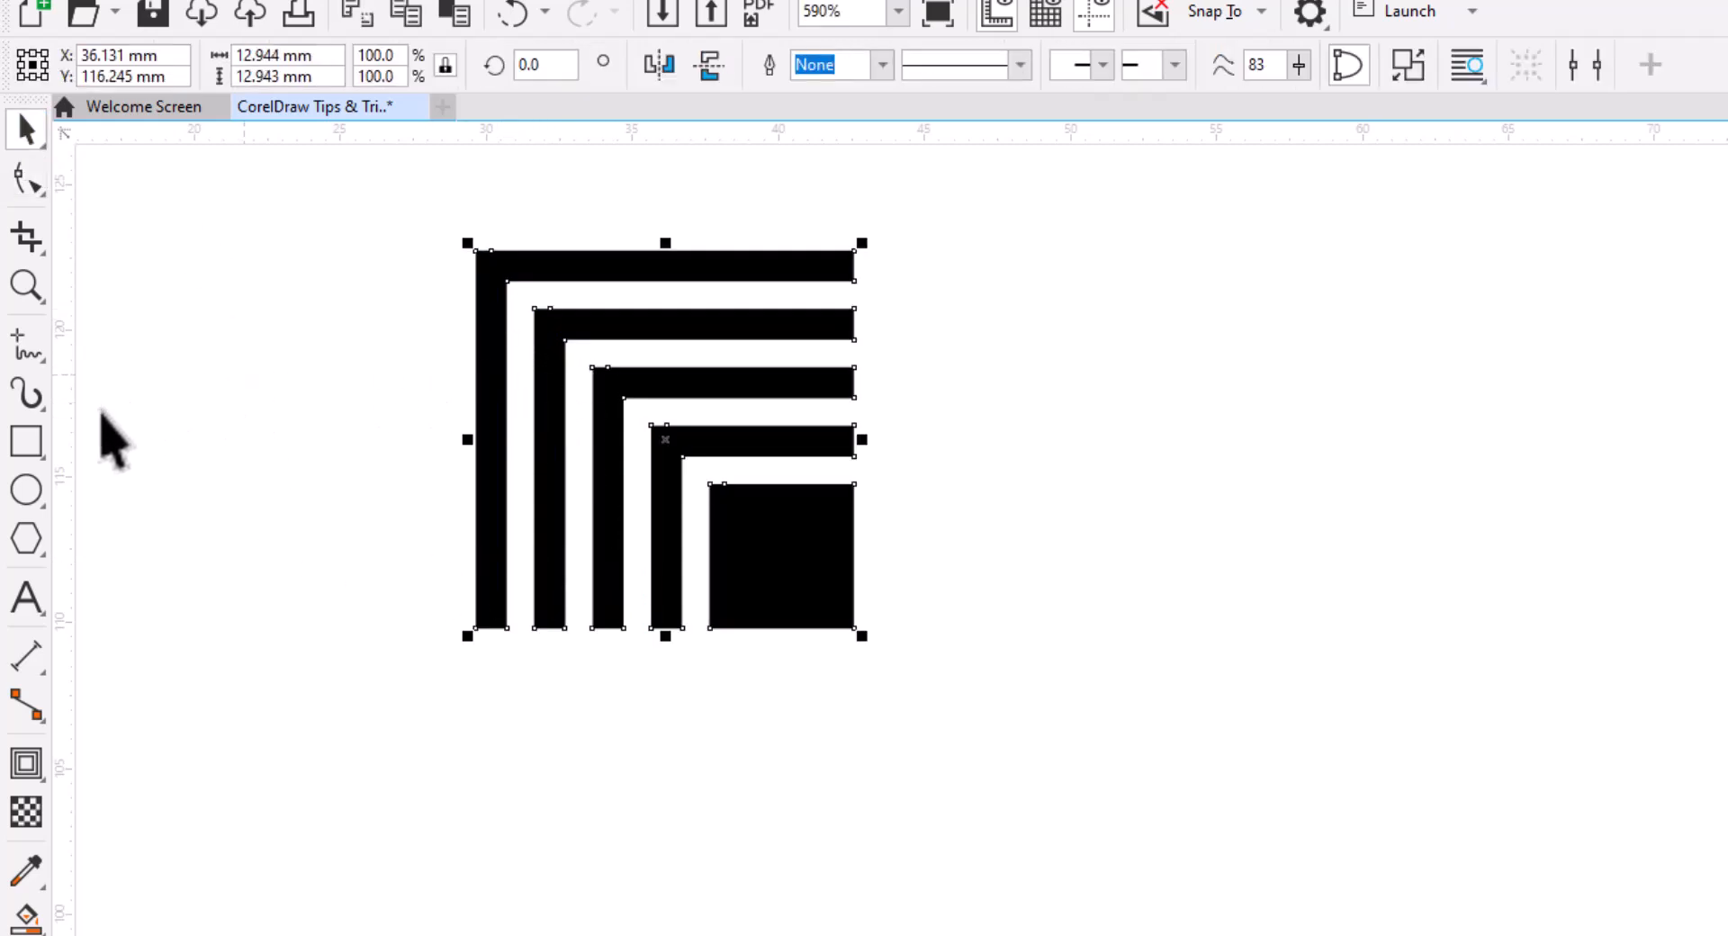
click(25, 443)
drag(768, 282, 1077, 294)
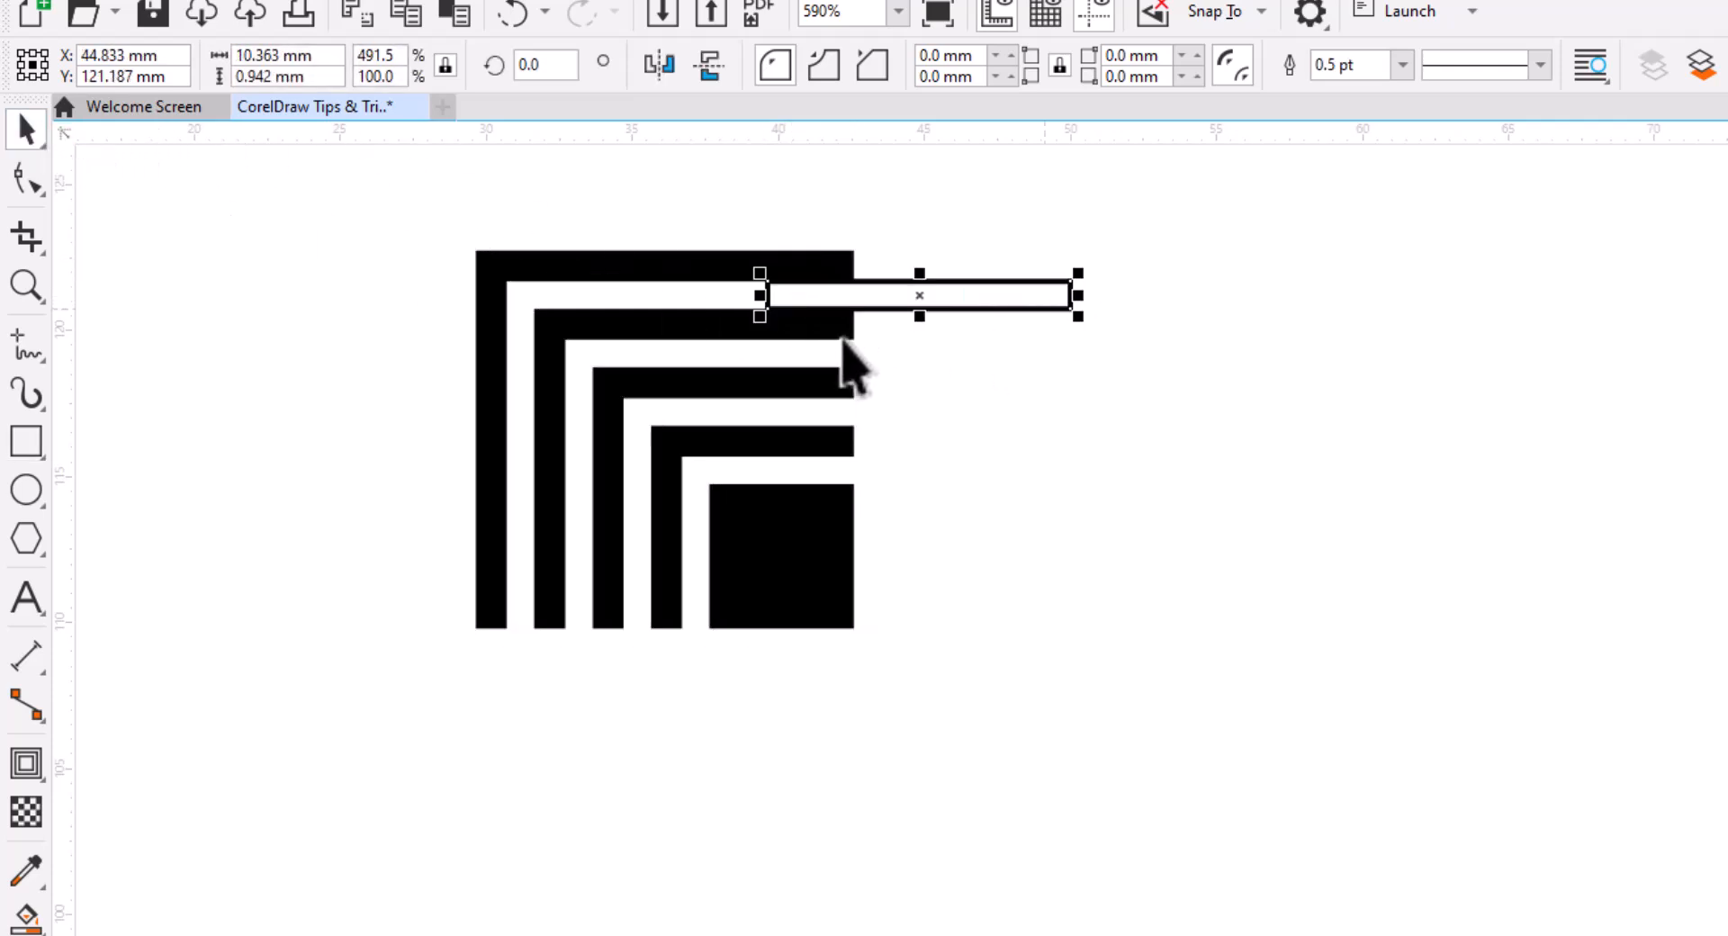
drag(882, 284, 501, 636)
click(576, 699)
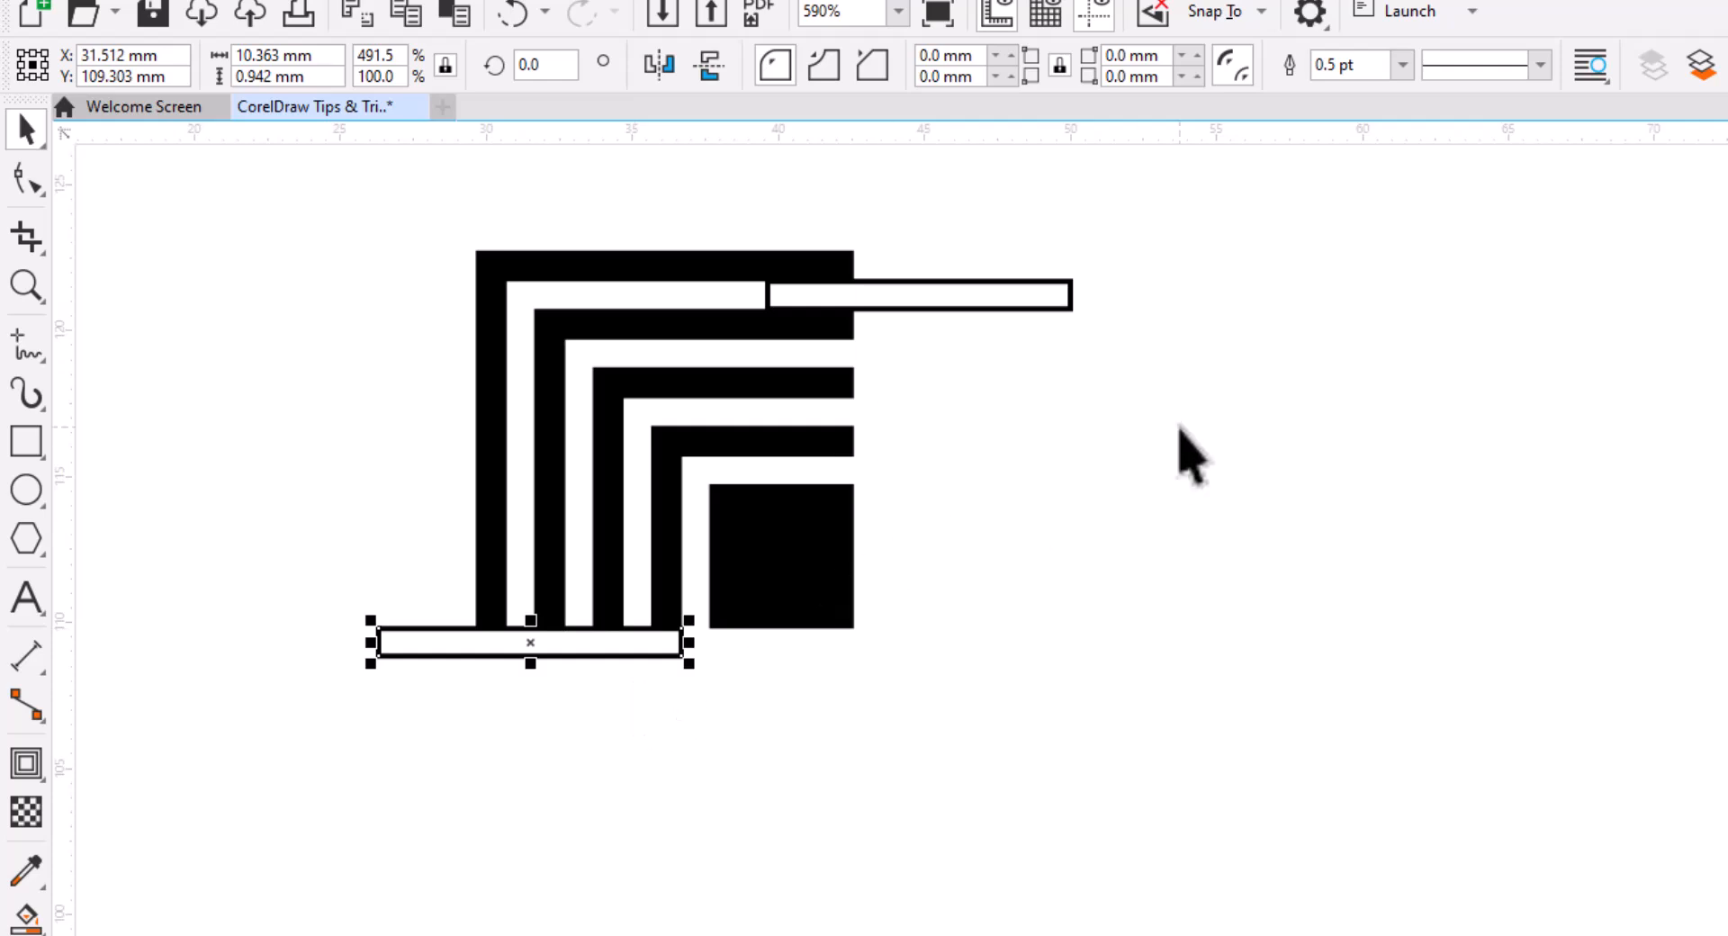
Step: Rotate the original spacer rectangle 90° and move it against the right ends of the horizontal bars
click(1185, 455)
click(979, 301)
click(894, 301)
drag(758, 326, 963, 465)
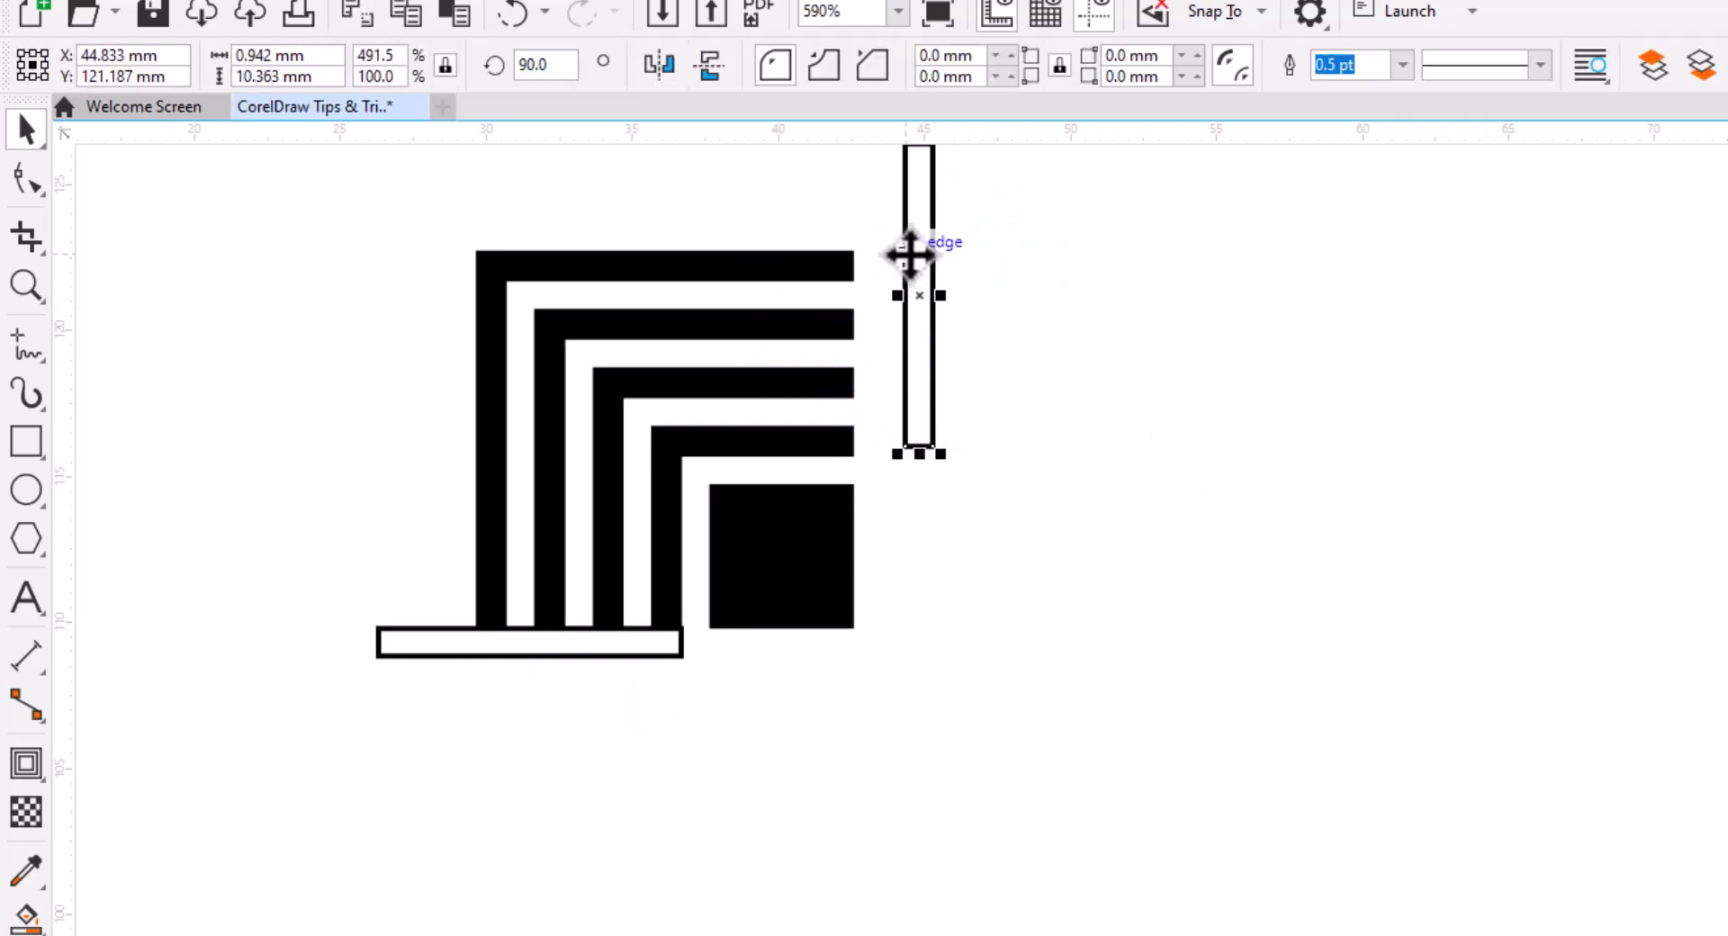
drag(910, 255, 853, 265)
click(1022, 312)
Step: Copy the striped tile to the right so it touches the far edge of the vertical spacer
click(661, 254)
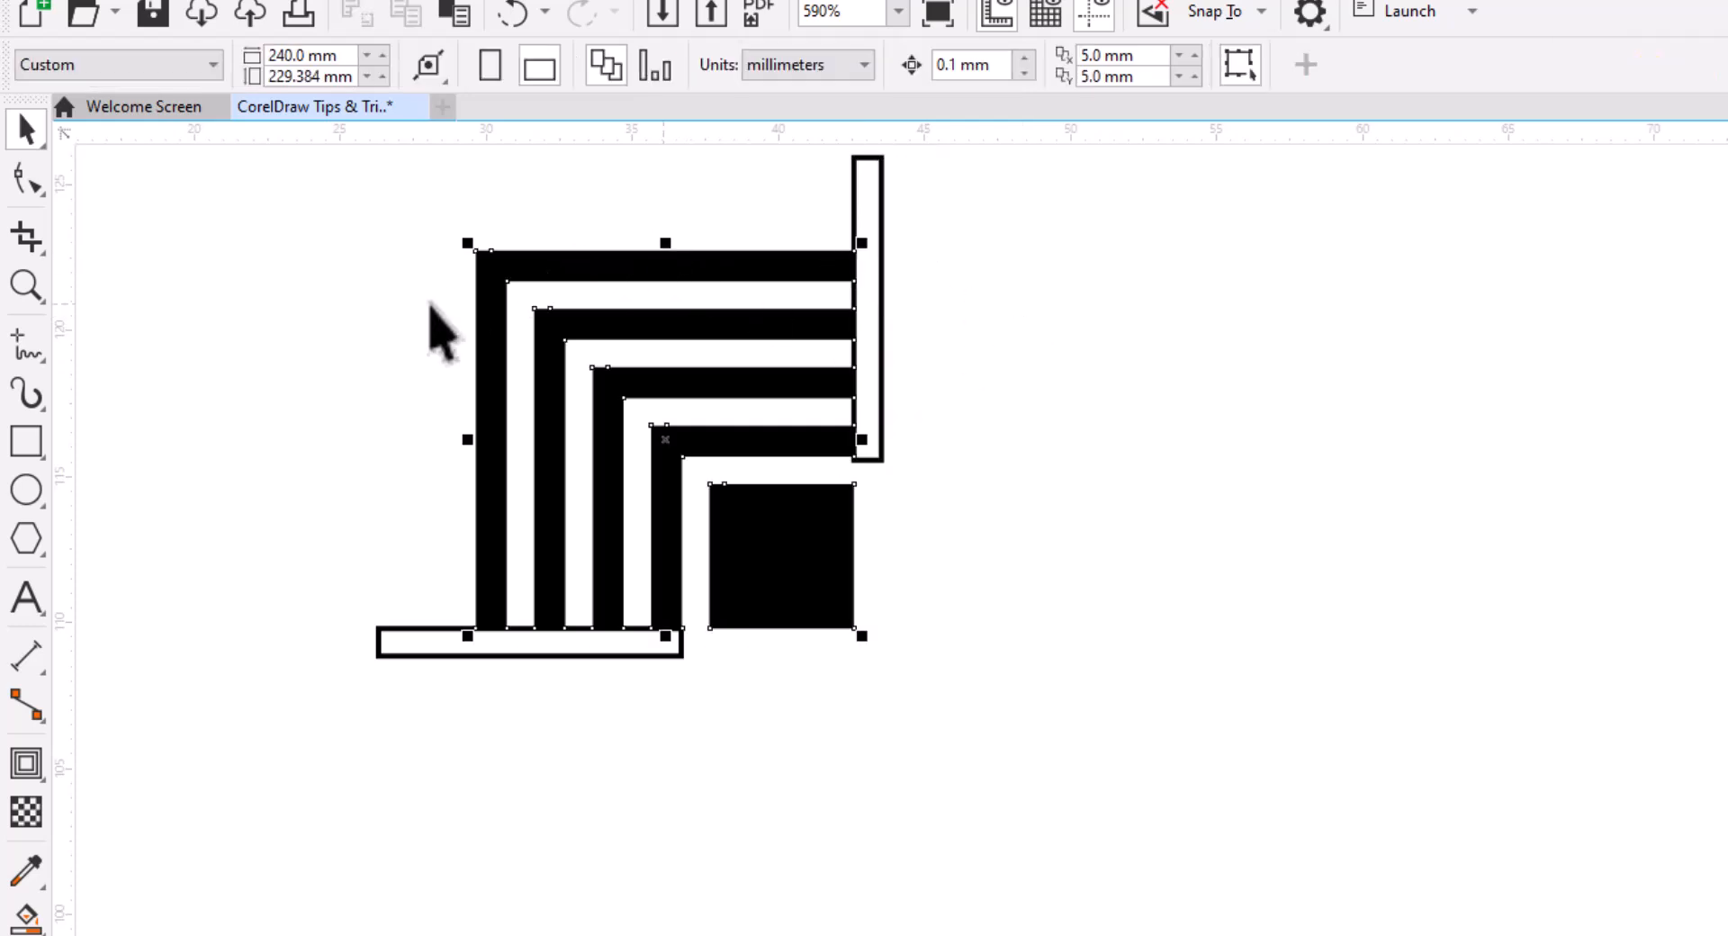
scroll(531, 368, down, 1)
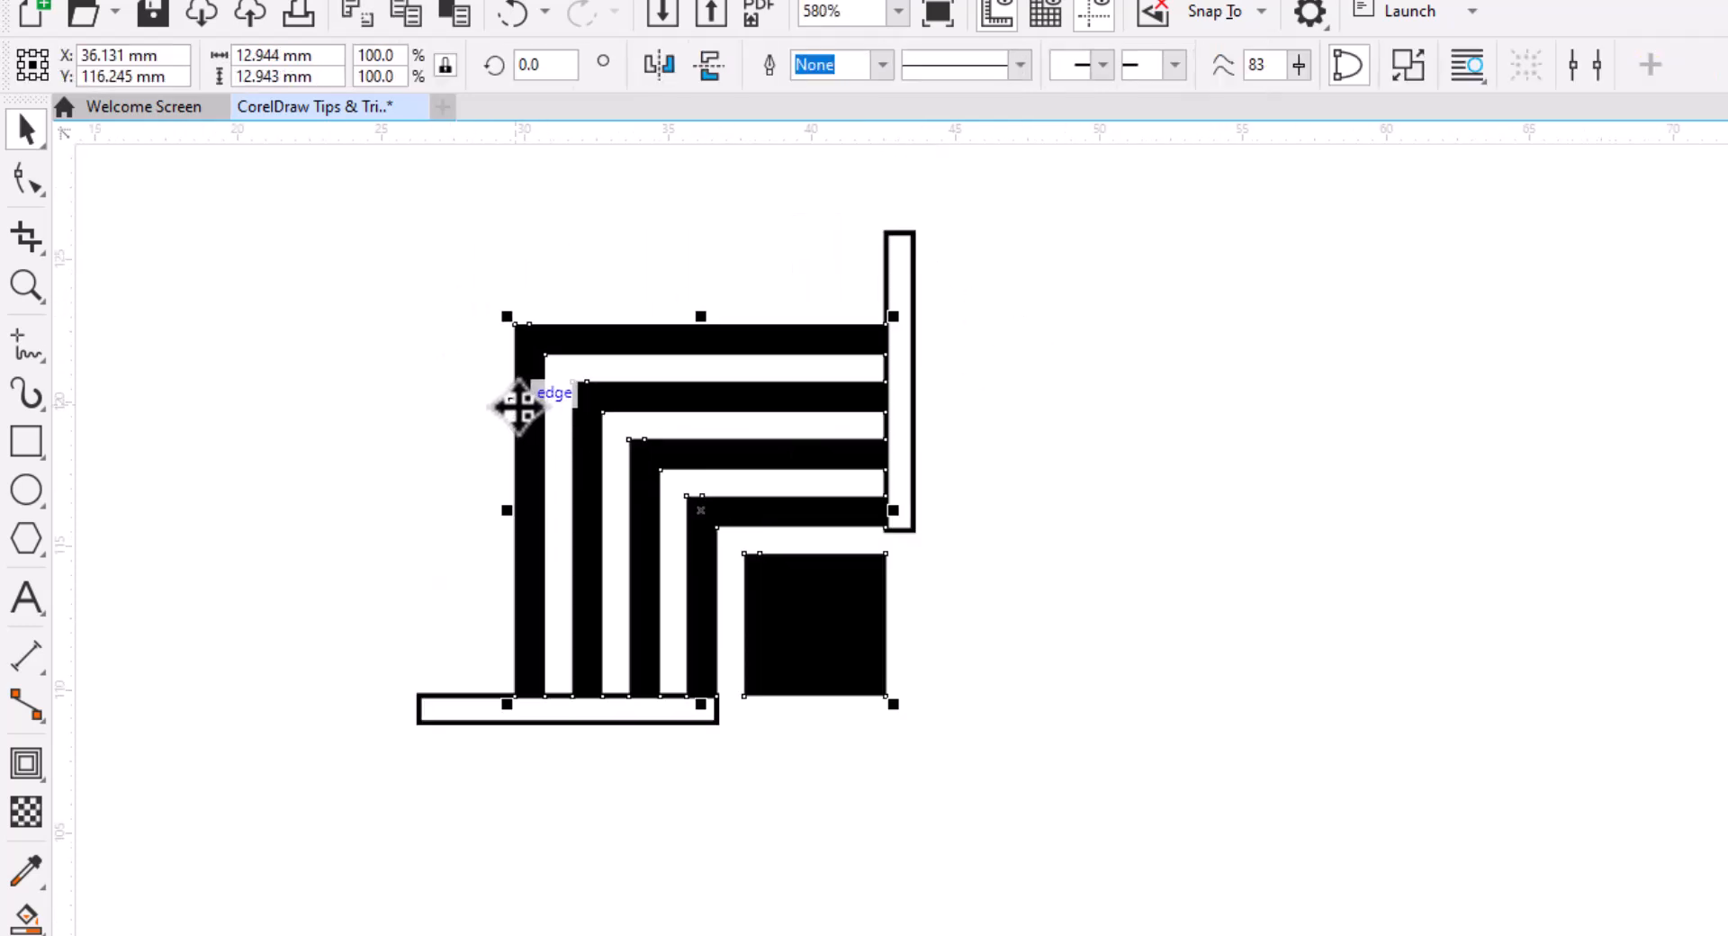
drag(519, 406, 917, 391)
click(992, 451)
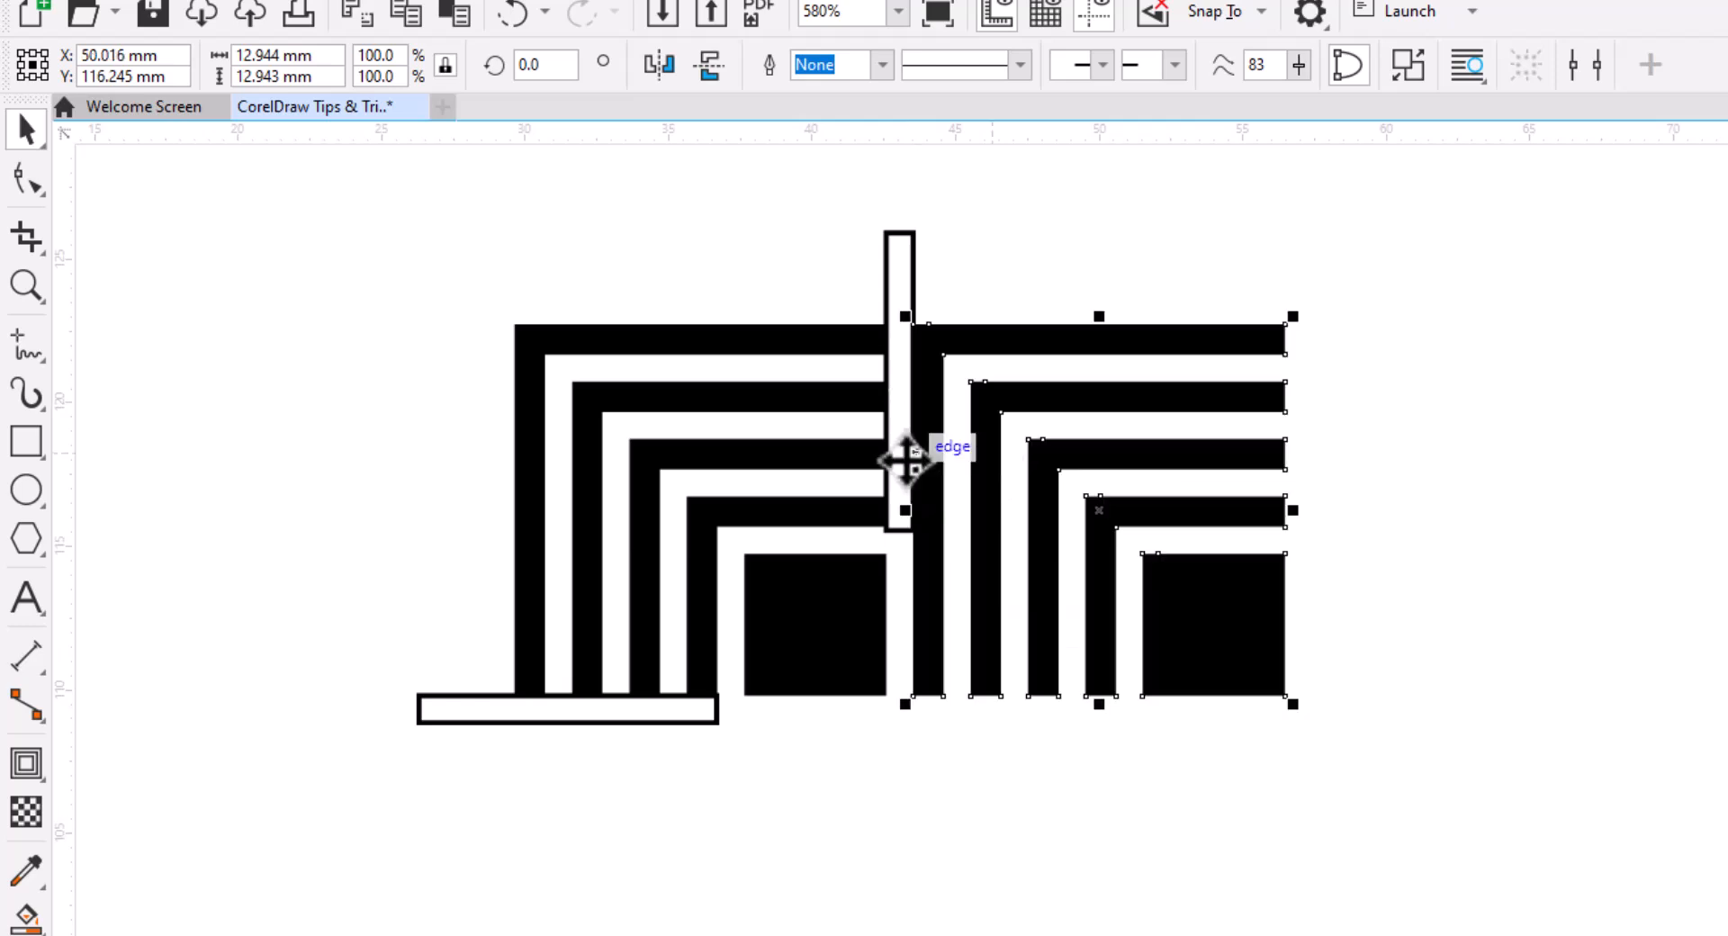
Step: Repeat the tile duplication at the same spacing to build a horizontal row of 13 tiles
scroll(709, 375, down, 2)
scroll(764, 461, down, 1)
drag(976, 623, 831, 719)
key(ctrl+d)
key(ctrl+d)
key(ctrl+d)
key(ctrl+d)
key(ctrl+d)
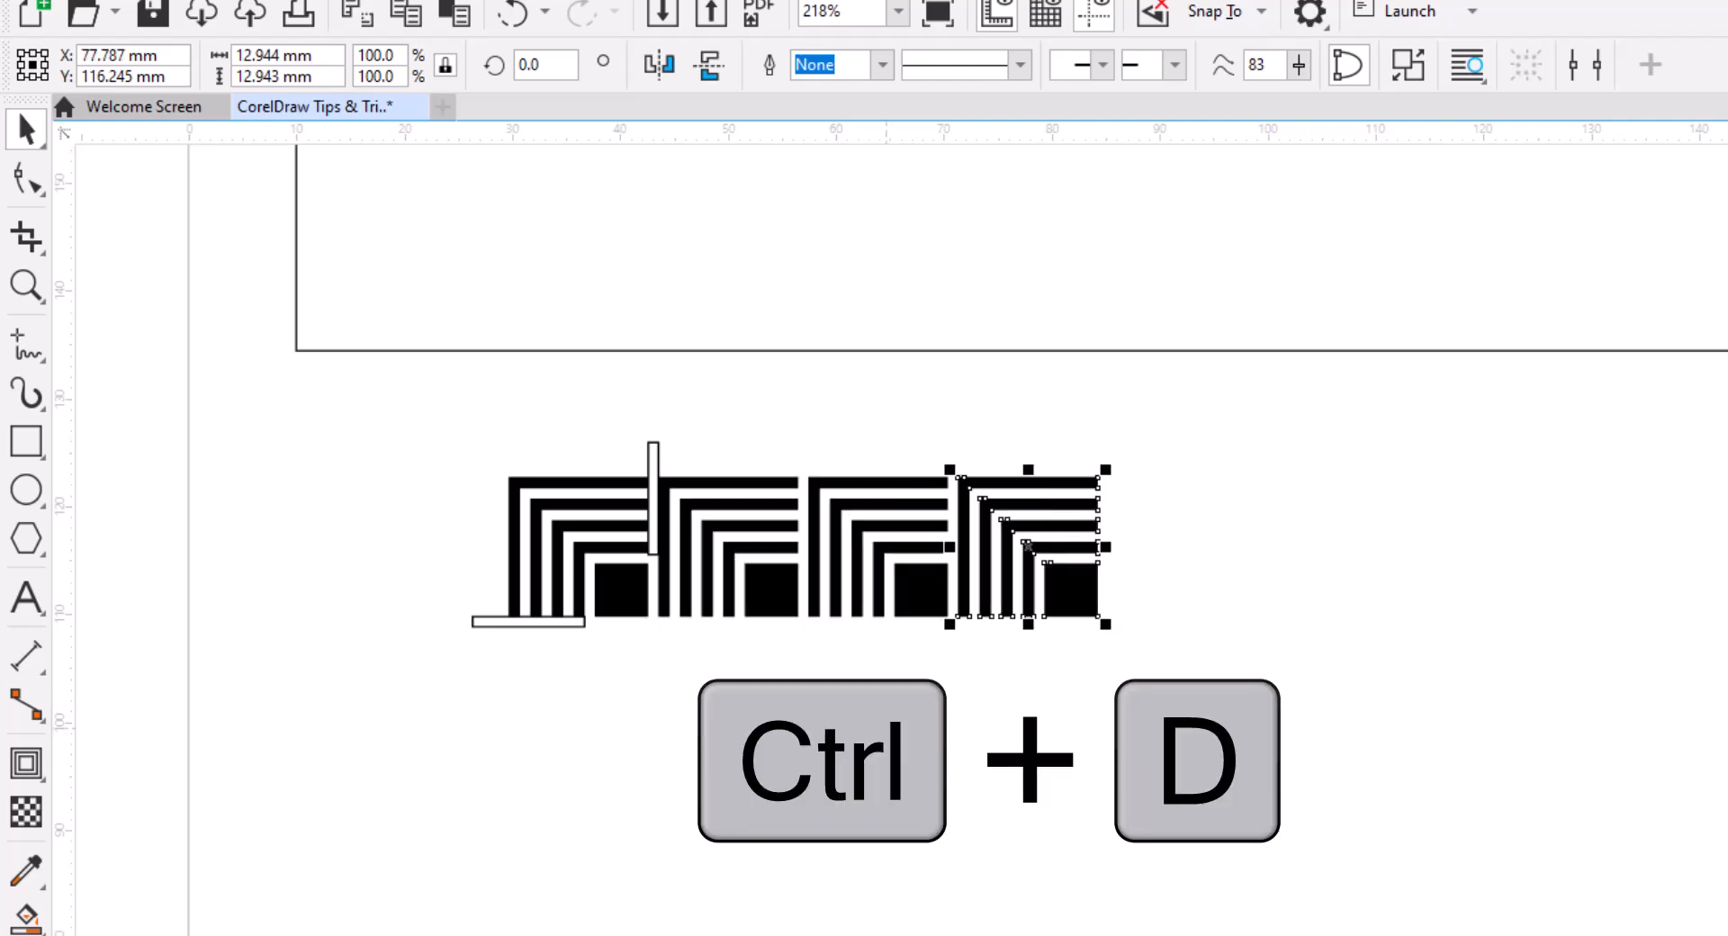
key(ctrl+d)
key(ctrl+d)
drag(1188, 792, 906, 809)
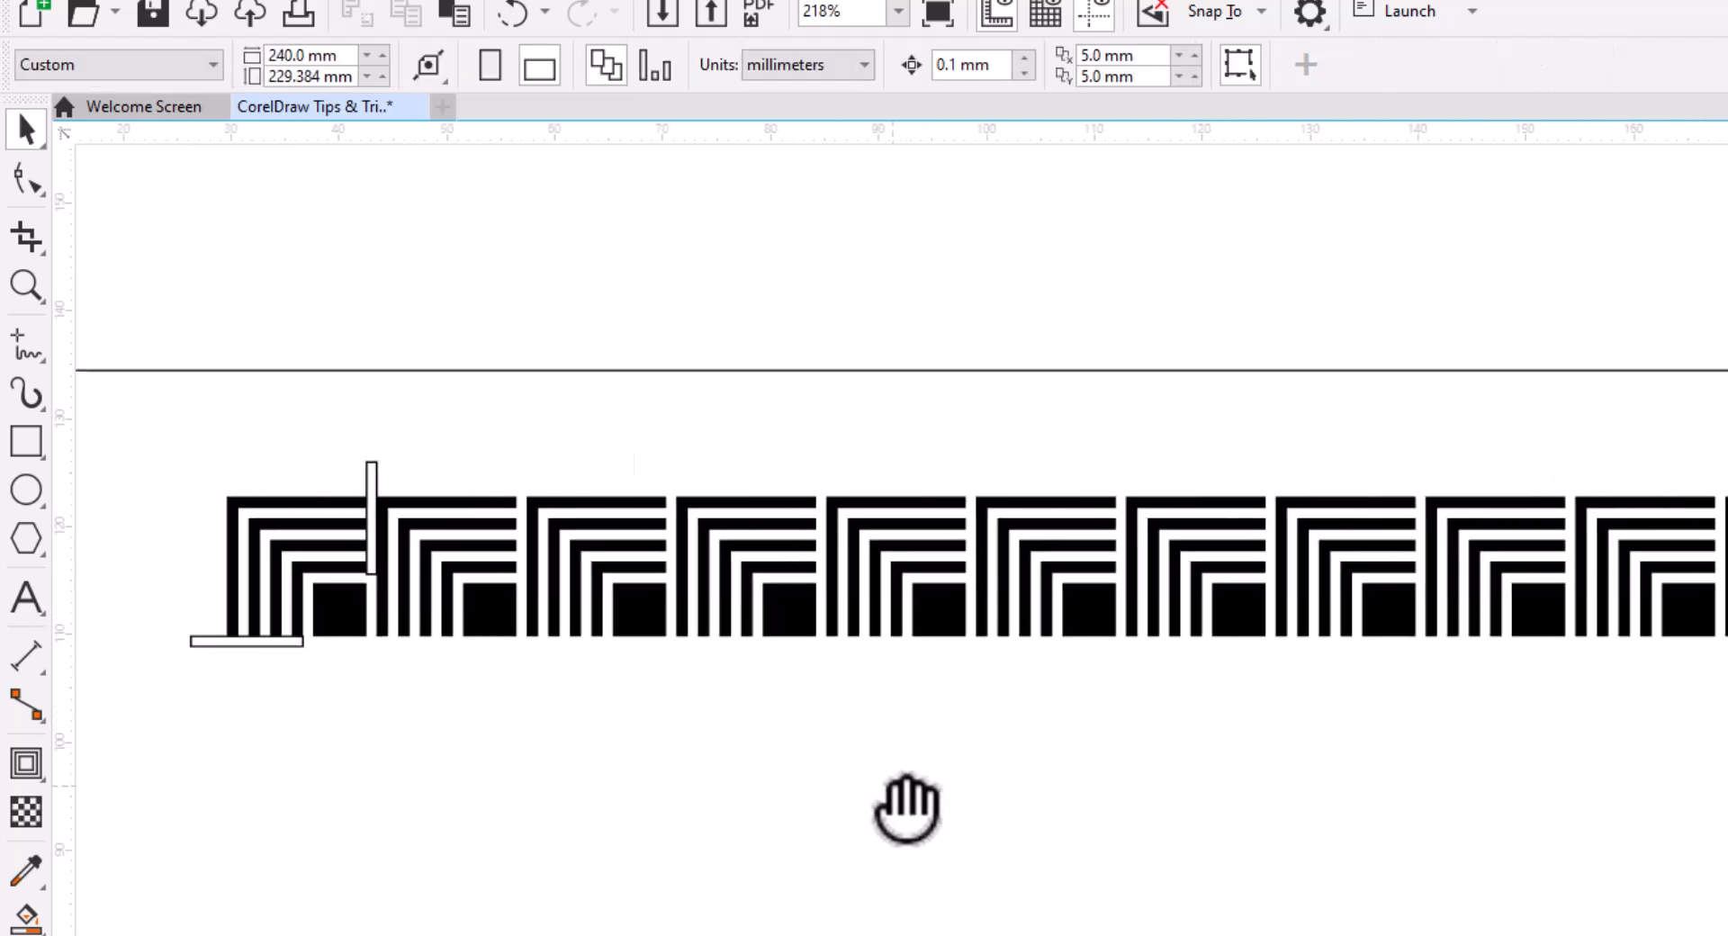
scroll(977, 813, down, 2)
drag(1085, 865, 1103, 779)
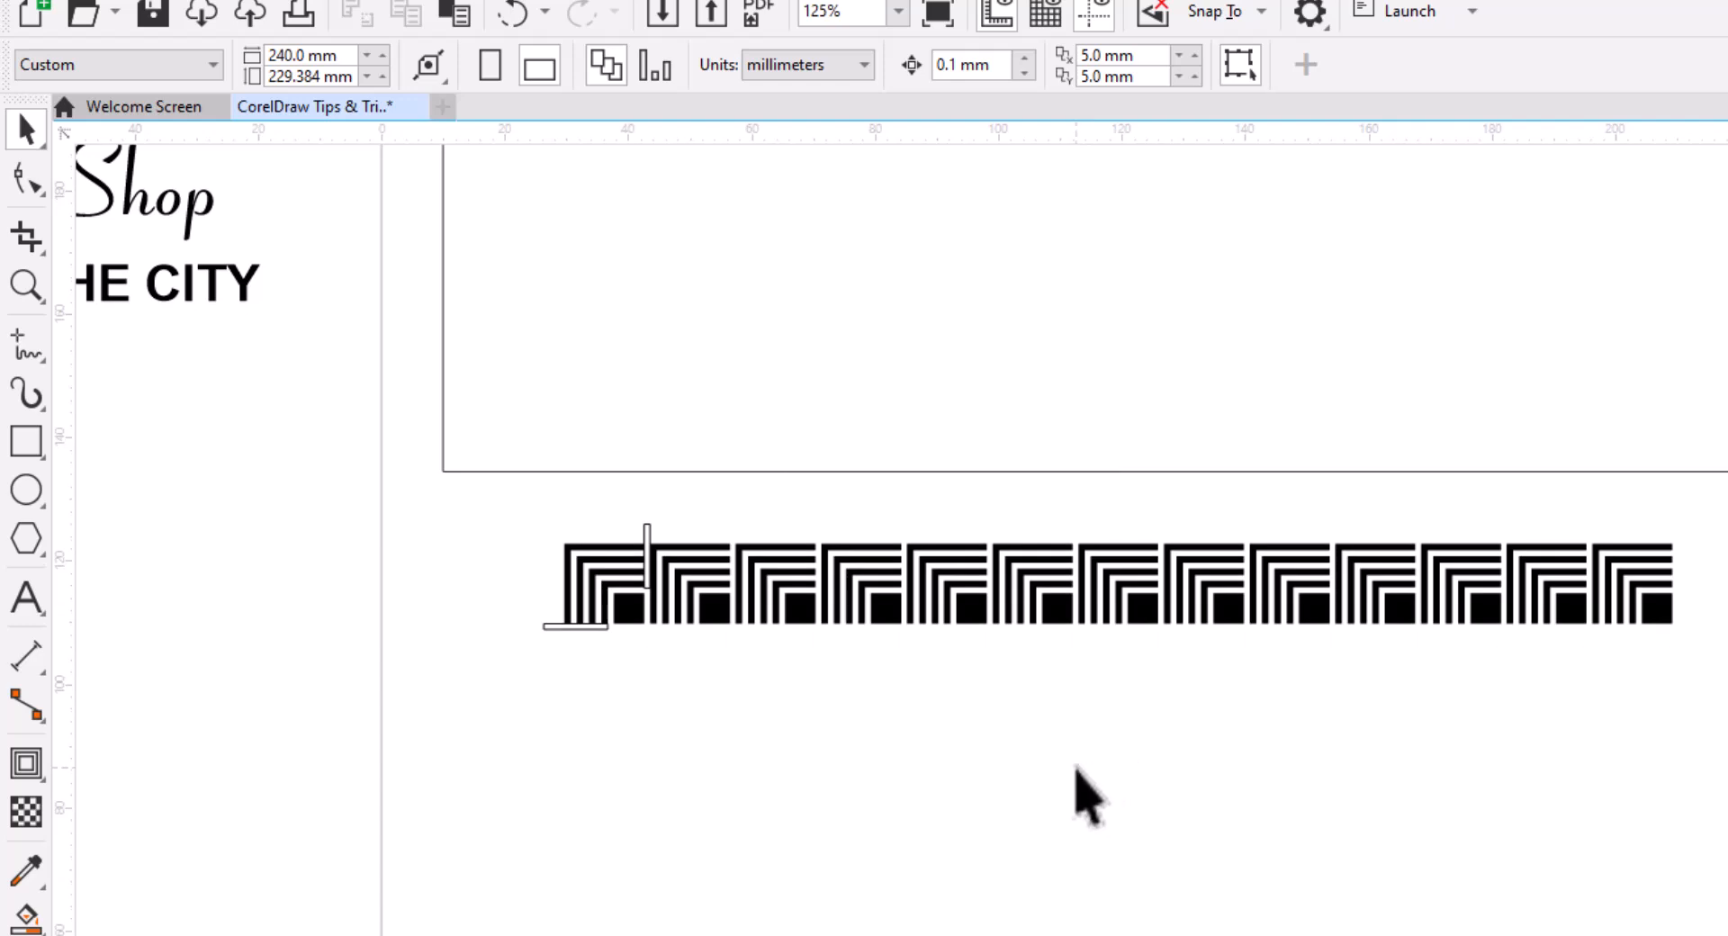
Step: Copy the entire row of tiles straight down so it touches the lower edge of the horizontal spacer
drag(1690, 646, 551, 551)
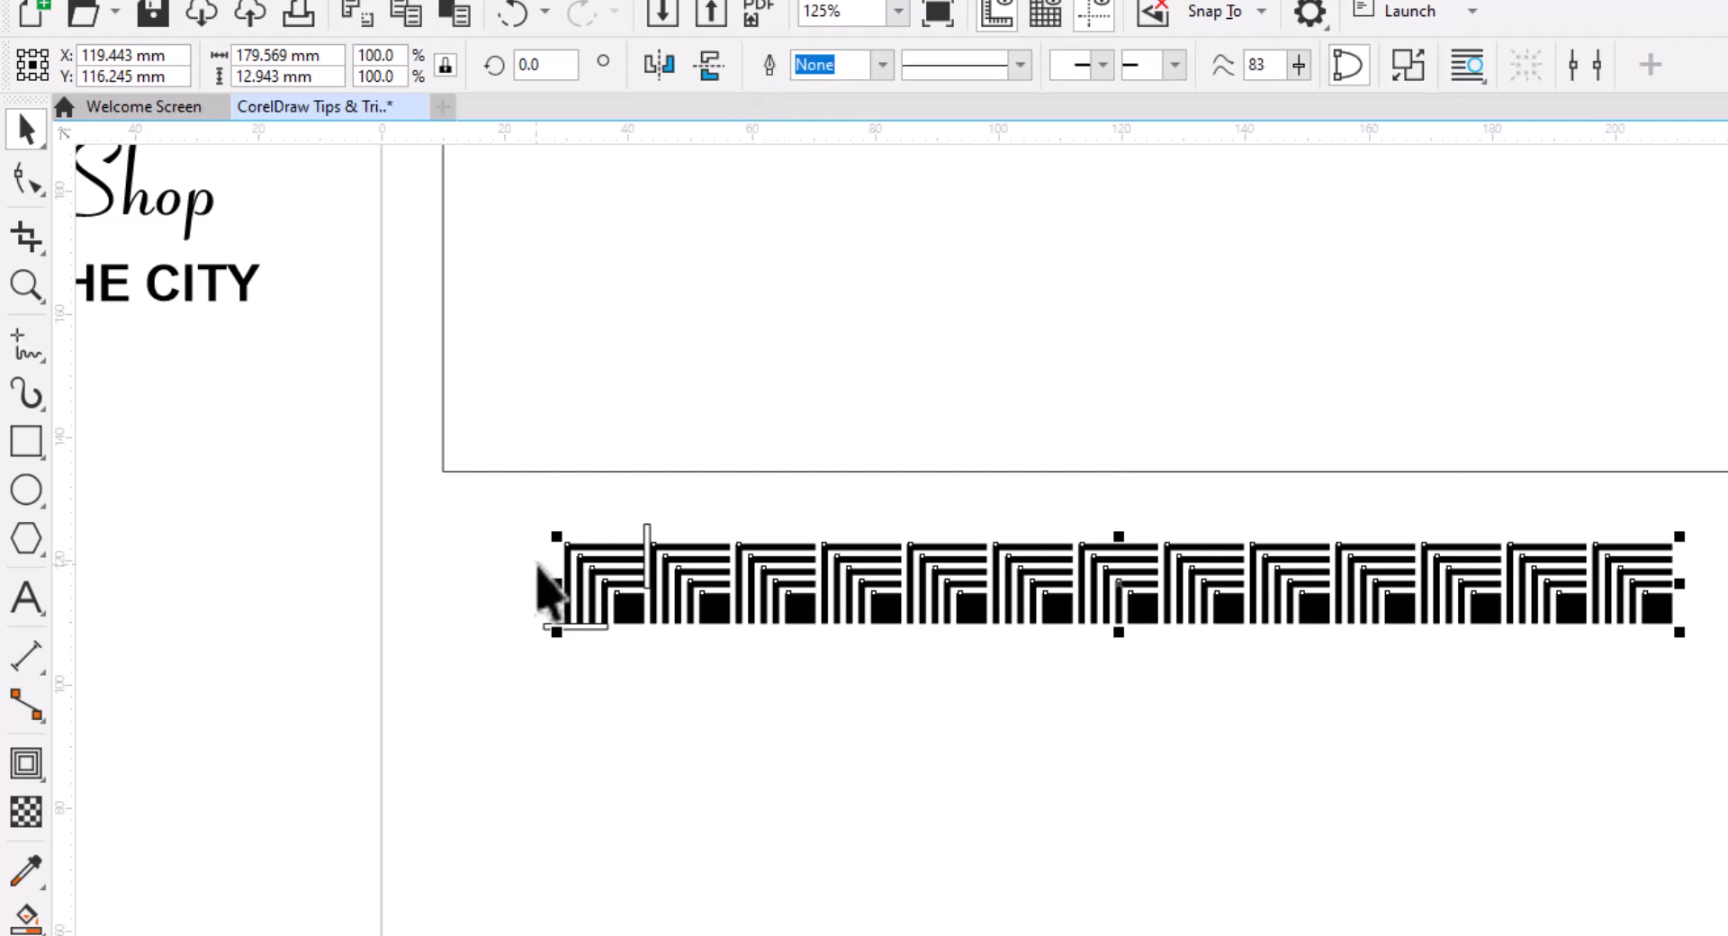
scroll(549, 585, up, 3)
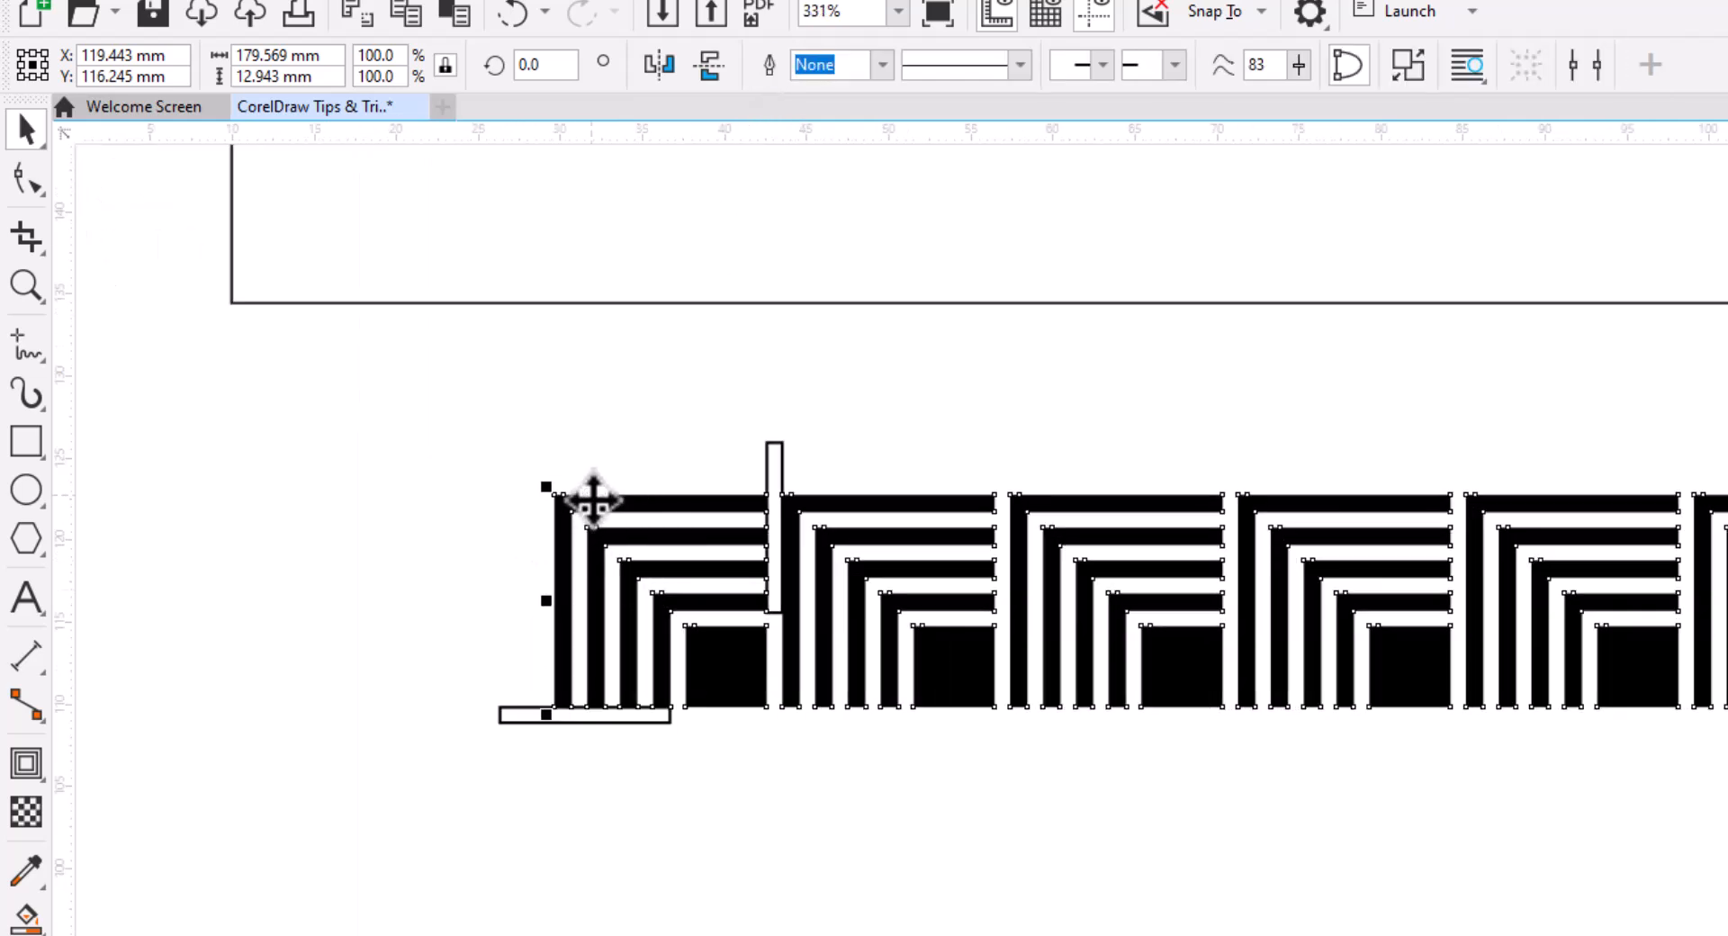
drag(593, 498, 606, 729)
click(681, 794)
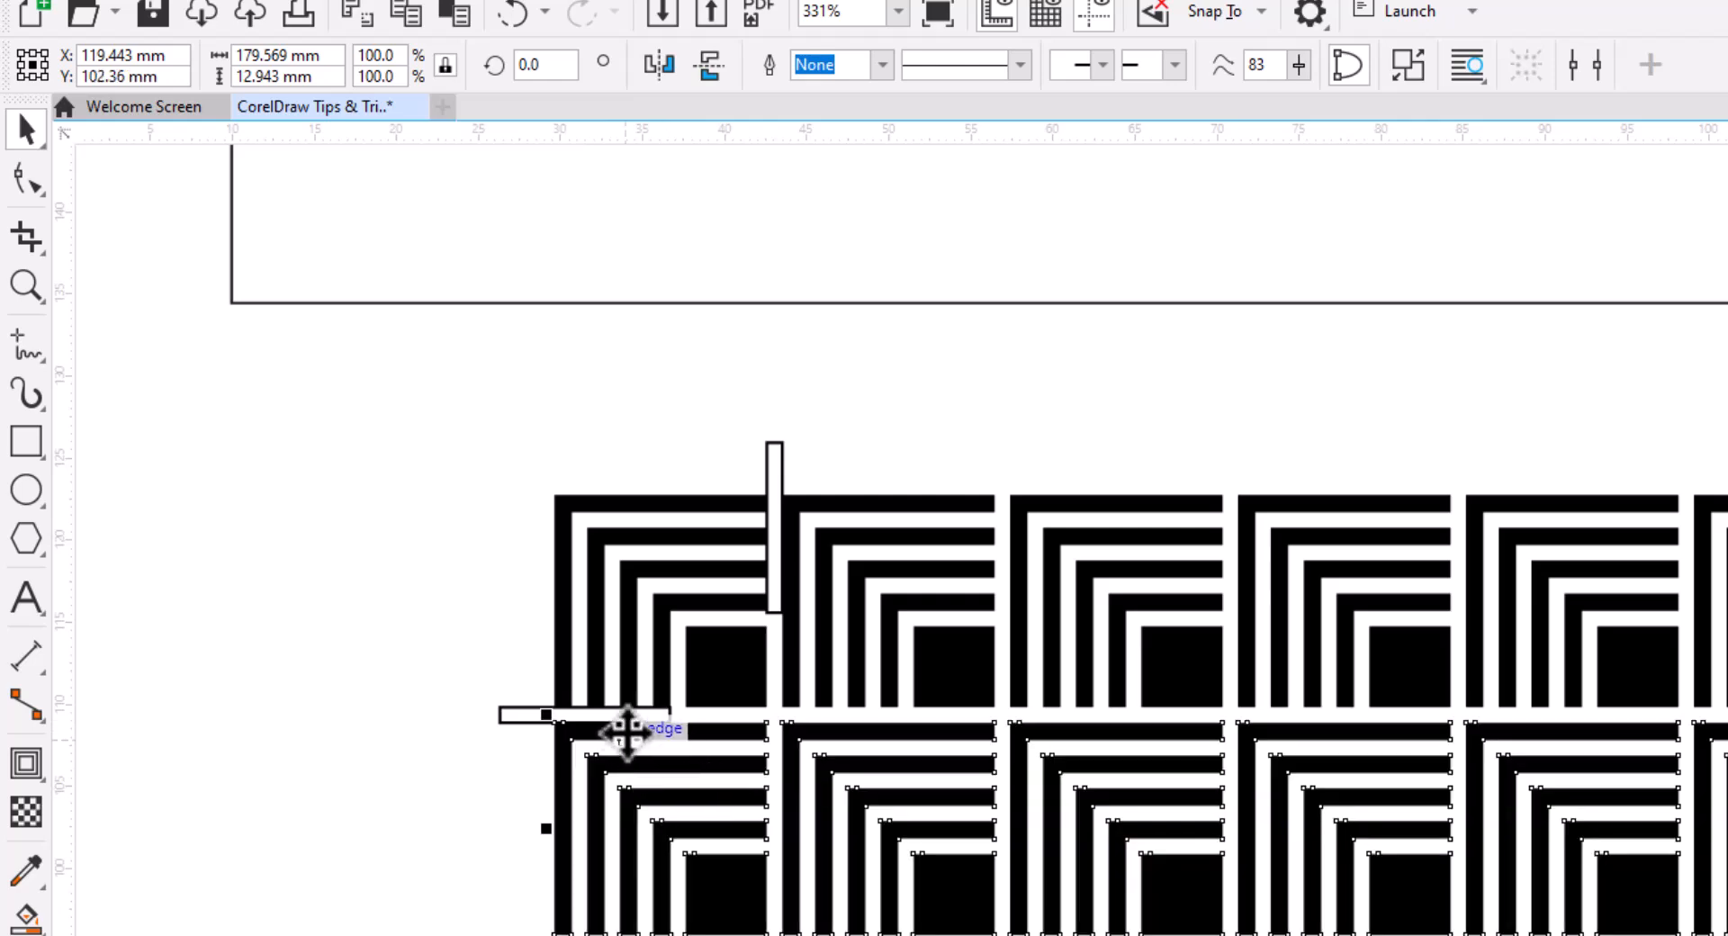
Step: Repeat the row duplication at the same vertical spacing to build a block of 17 rows of tiles
scroll(636, 712, up, 5)
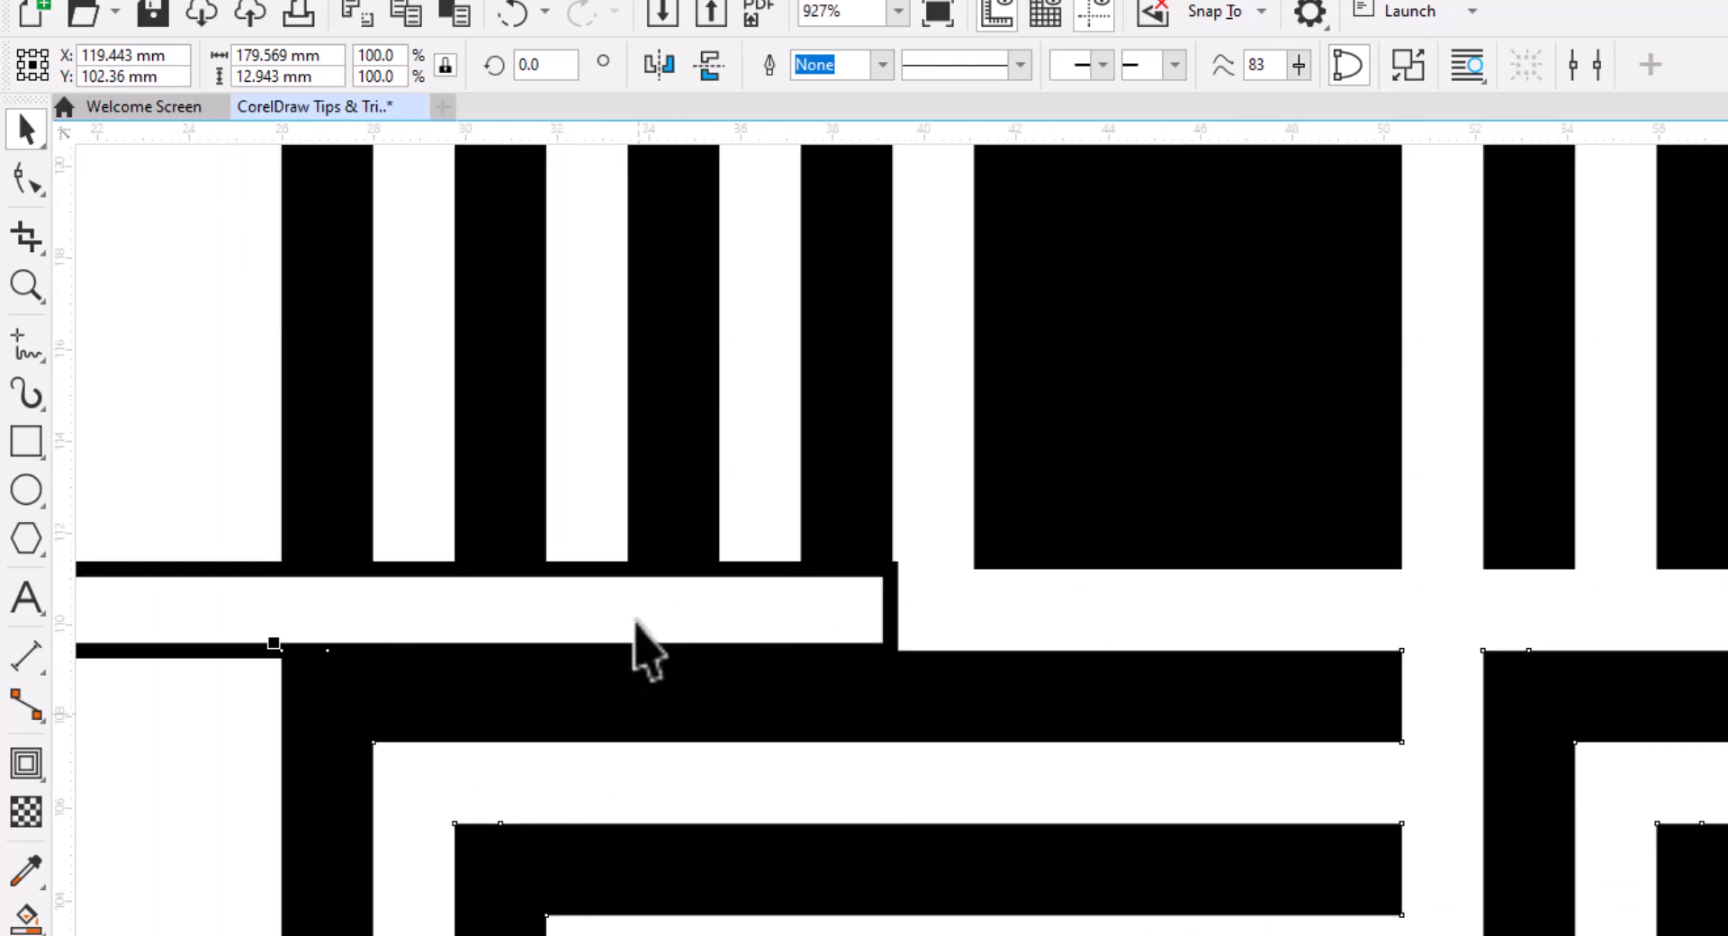
scroll(1064, 532, down, 10)
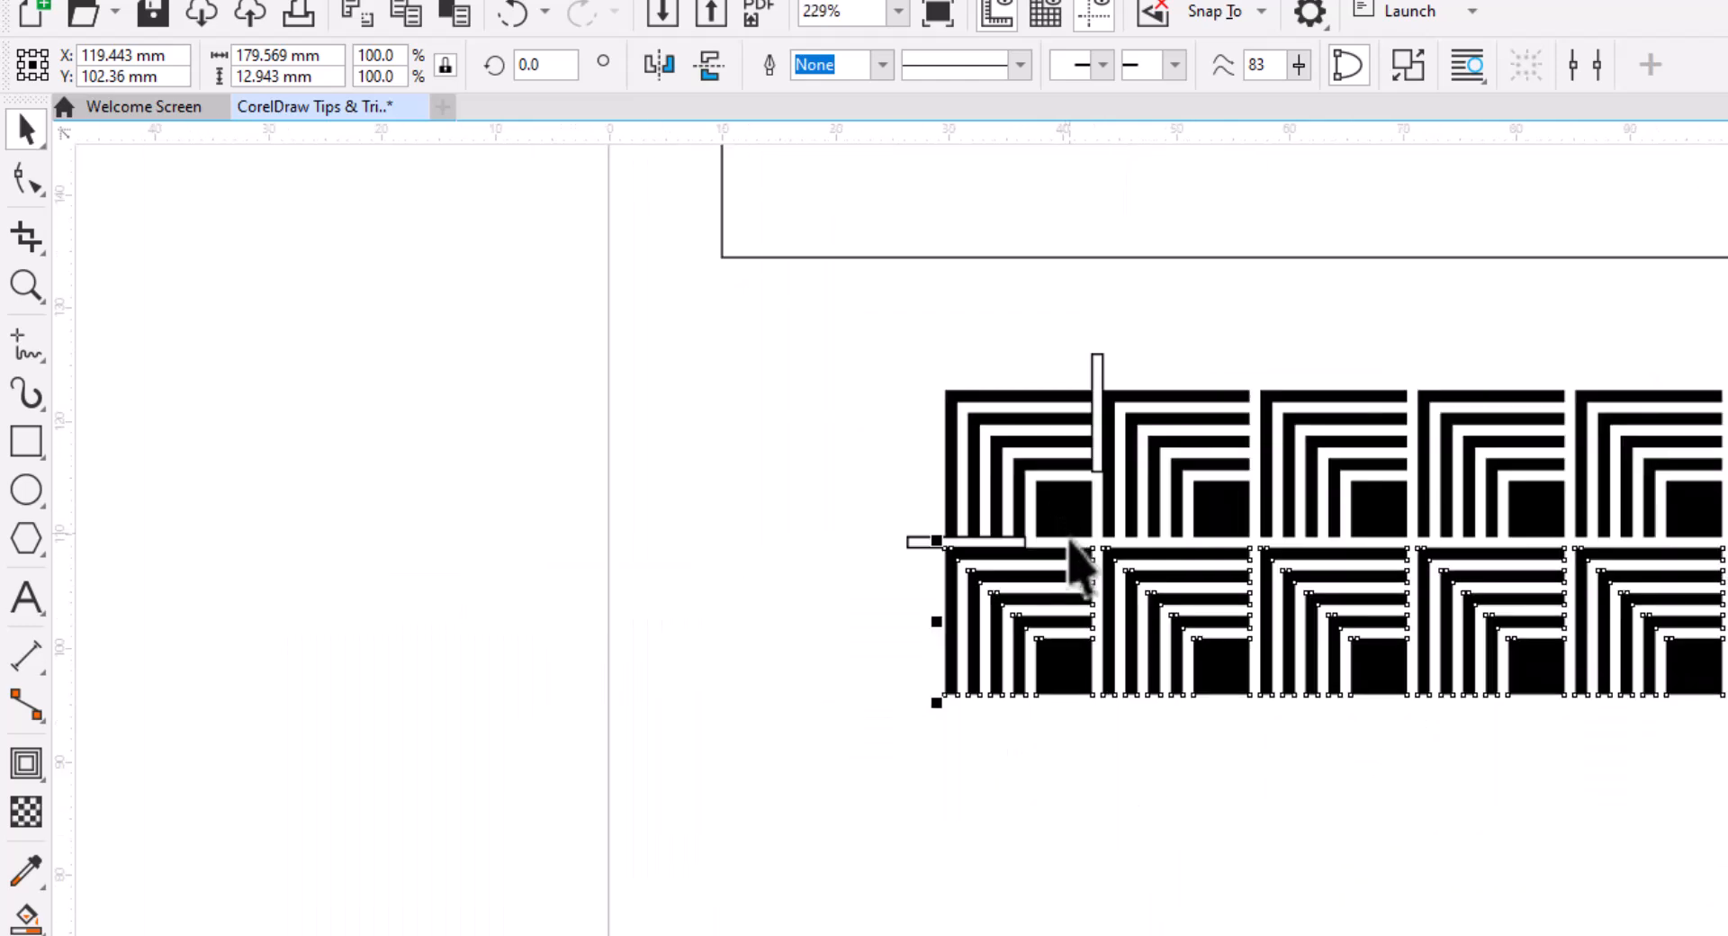
drag(1210, 688, 898, 539)
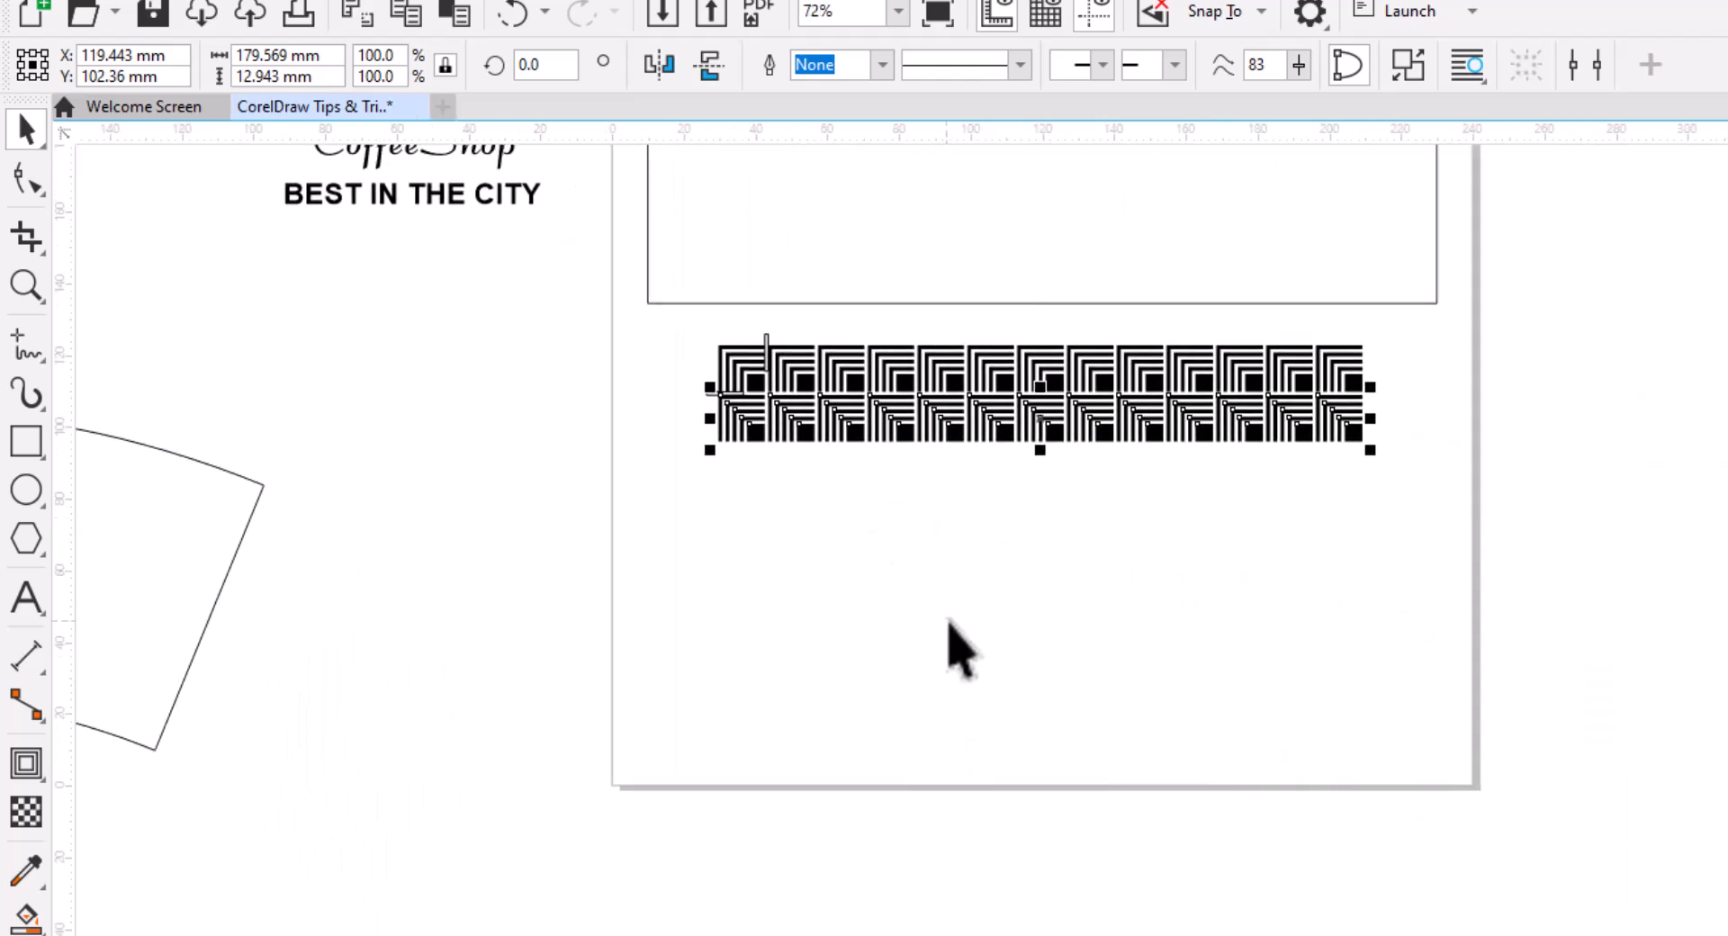
key(ctrl+d)
key(ctrl+d)
key(ctrl+d)
key(ctrl+d)
key(ctrl+d)
key(ctrl+d)
key(ctrl+d)
key(ctrl+d)
key(ctrl+d)
key(ctrl+d)
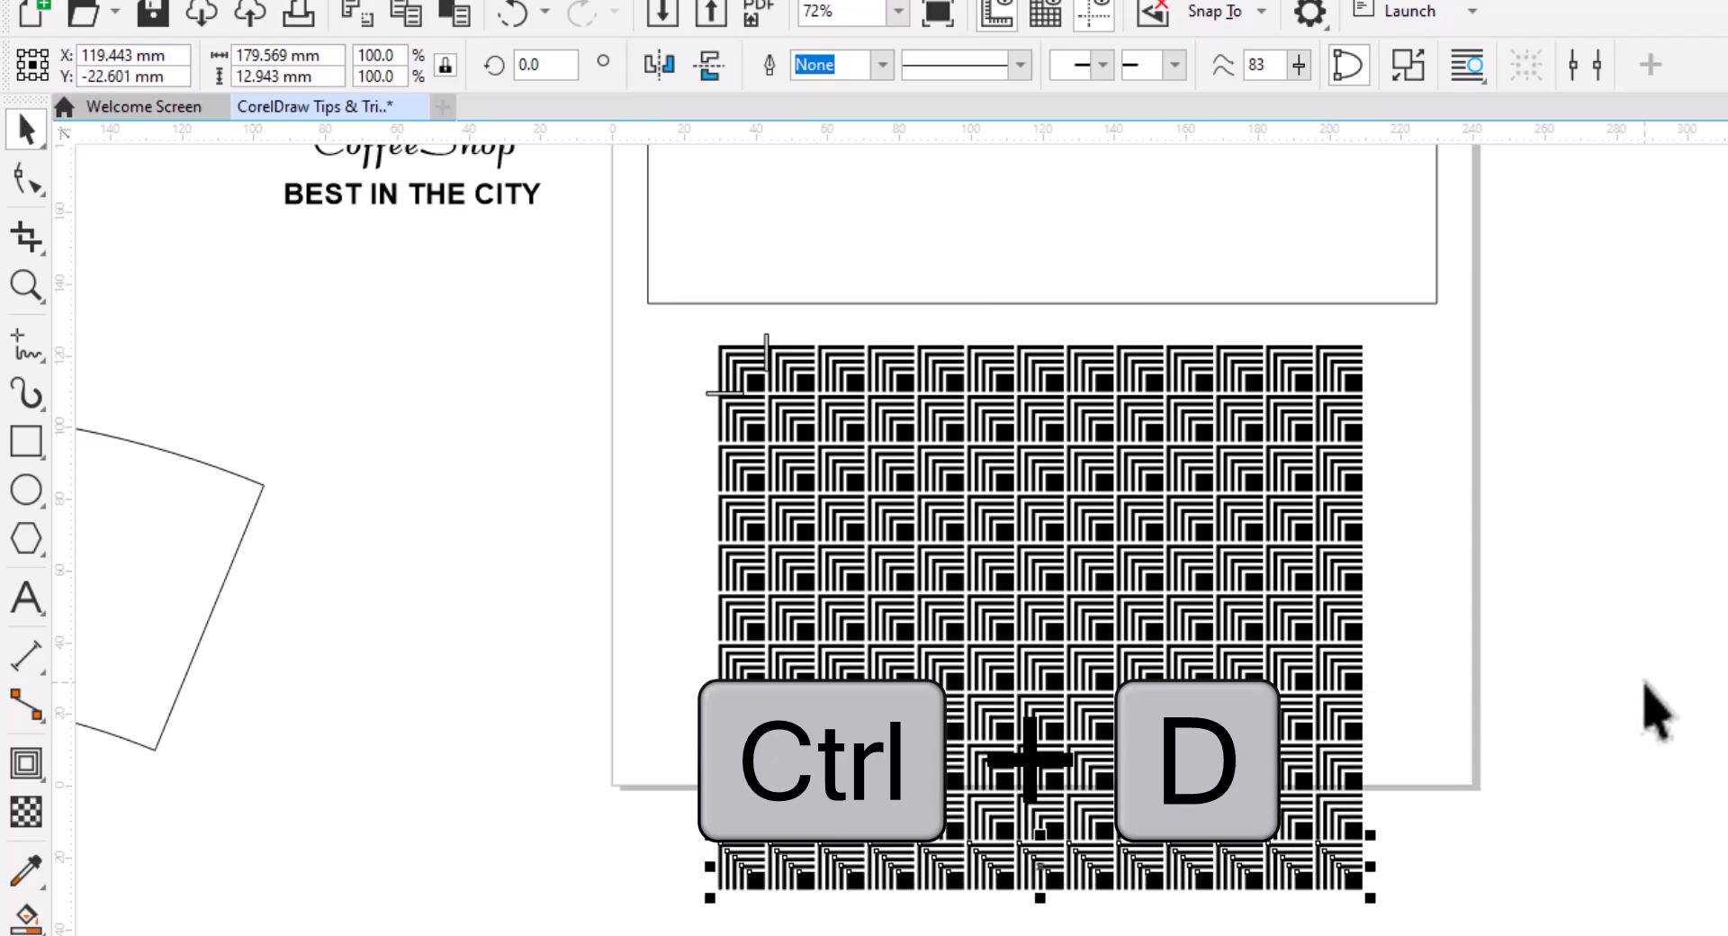
key(ctrl+d)
key(ctrl+d)
key(ctrl+d)
scroll(1528, 637, down, 4)
drag(1574, 656, 1584, 684)
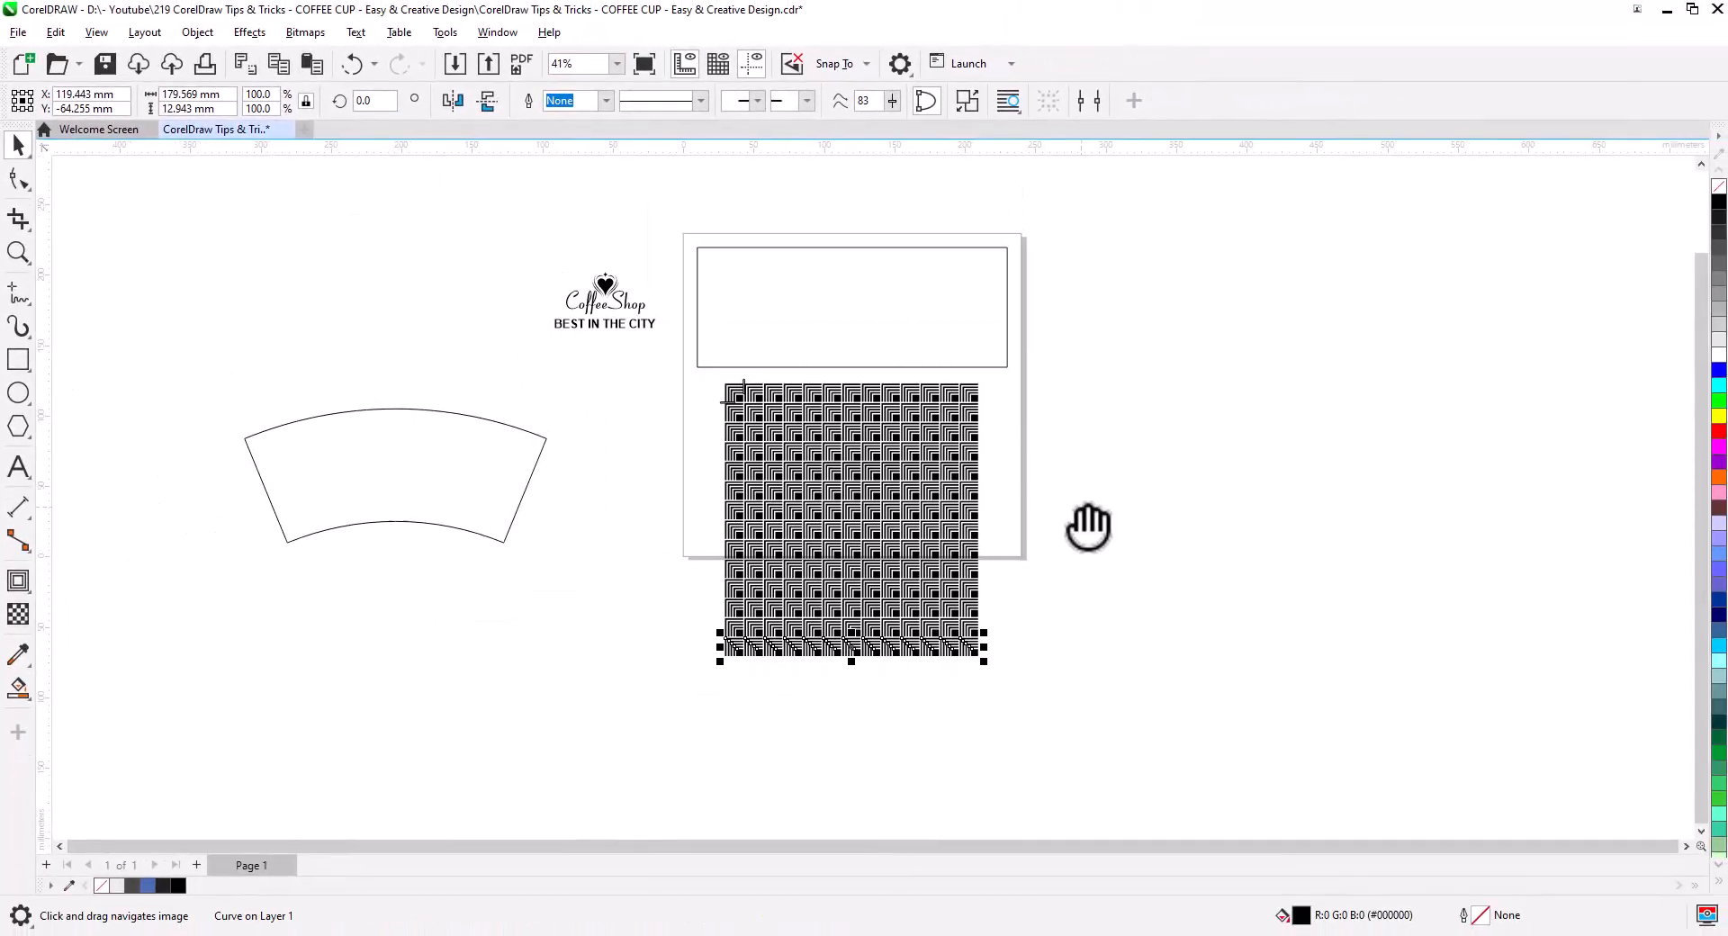
drag(1088, 526, 1067, 553)
key(ctrl+d)
key(ctrl+d)
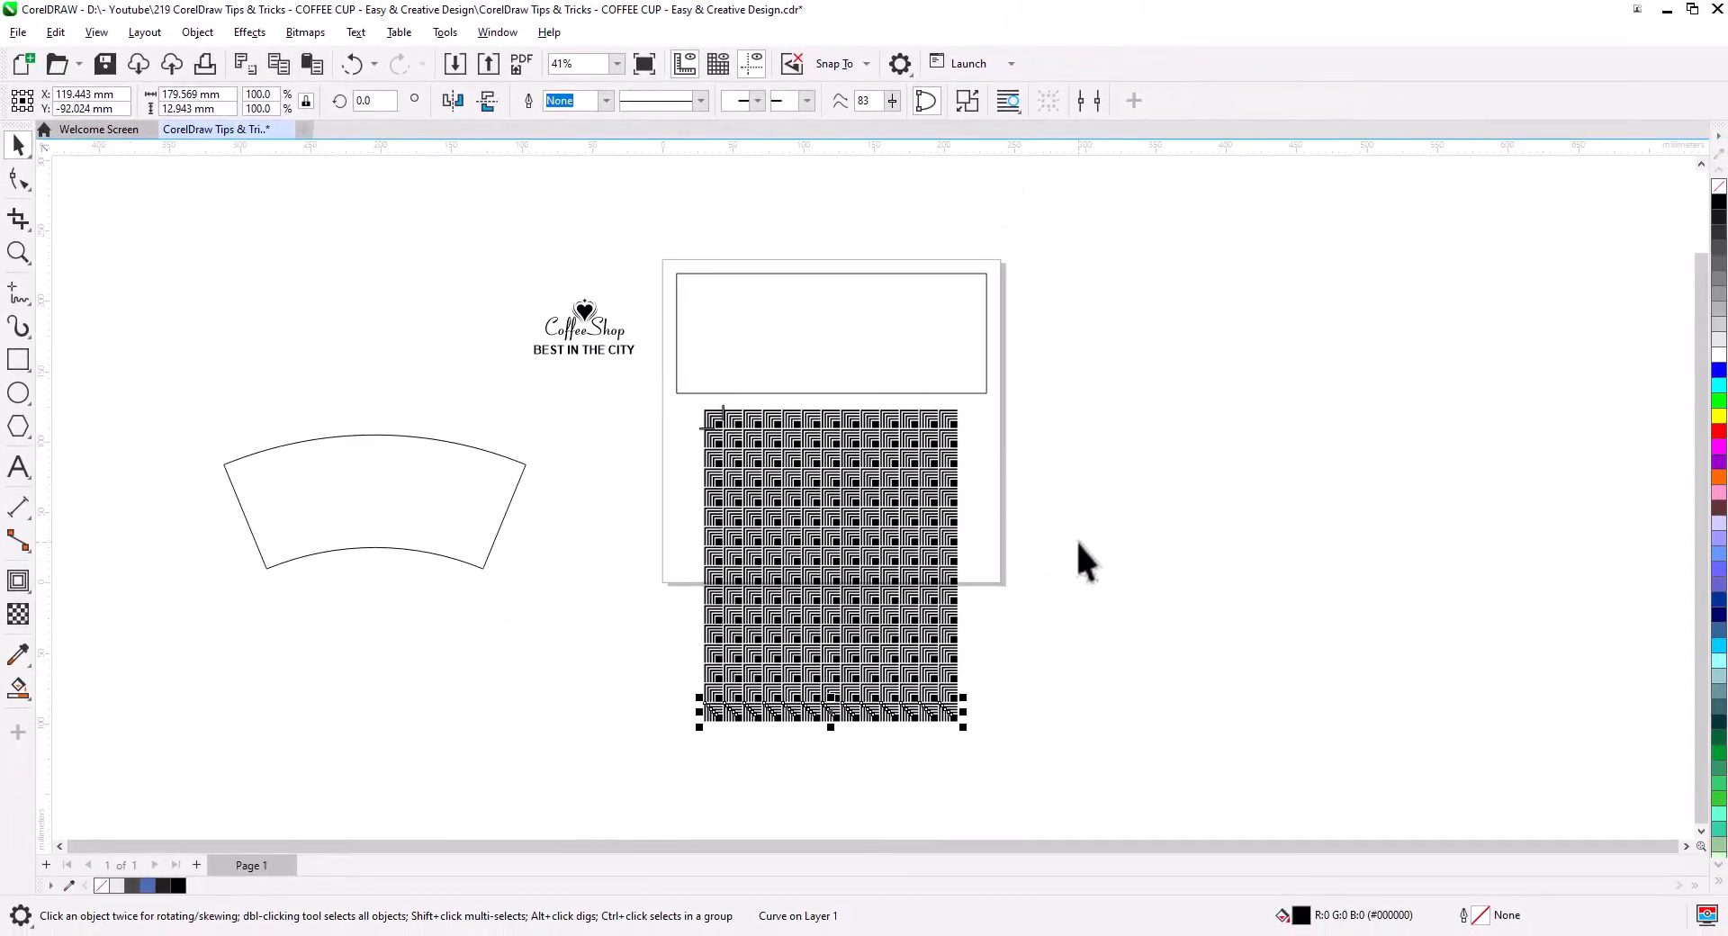
key(ctrl+d)
click(964, 534)
Step: Select both spacer rectangles together and move them off the pattern into the empty area beside the page
scroll(634, 440, up, 2)
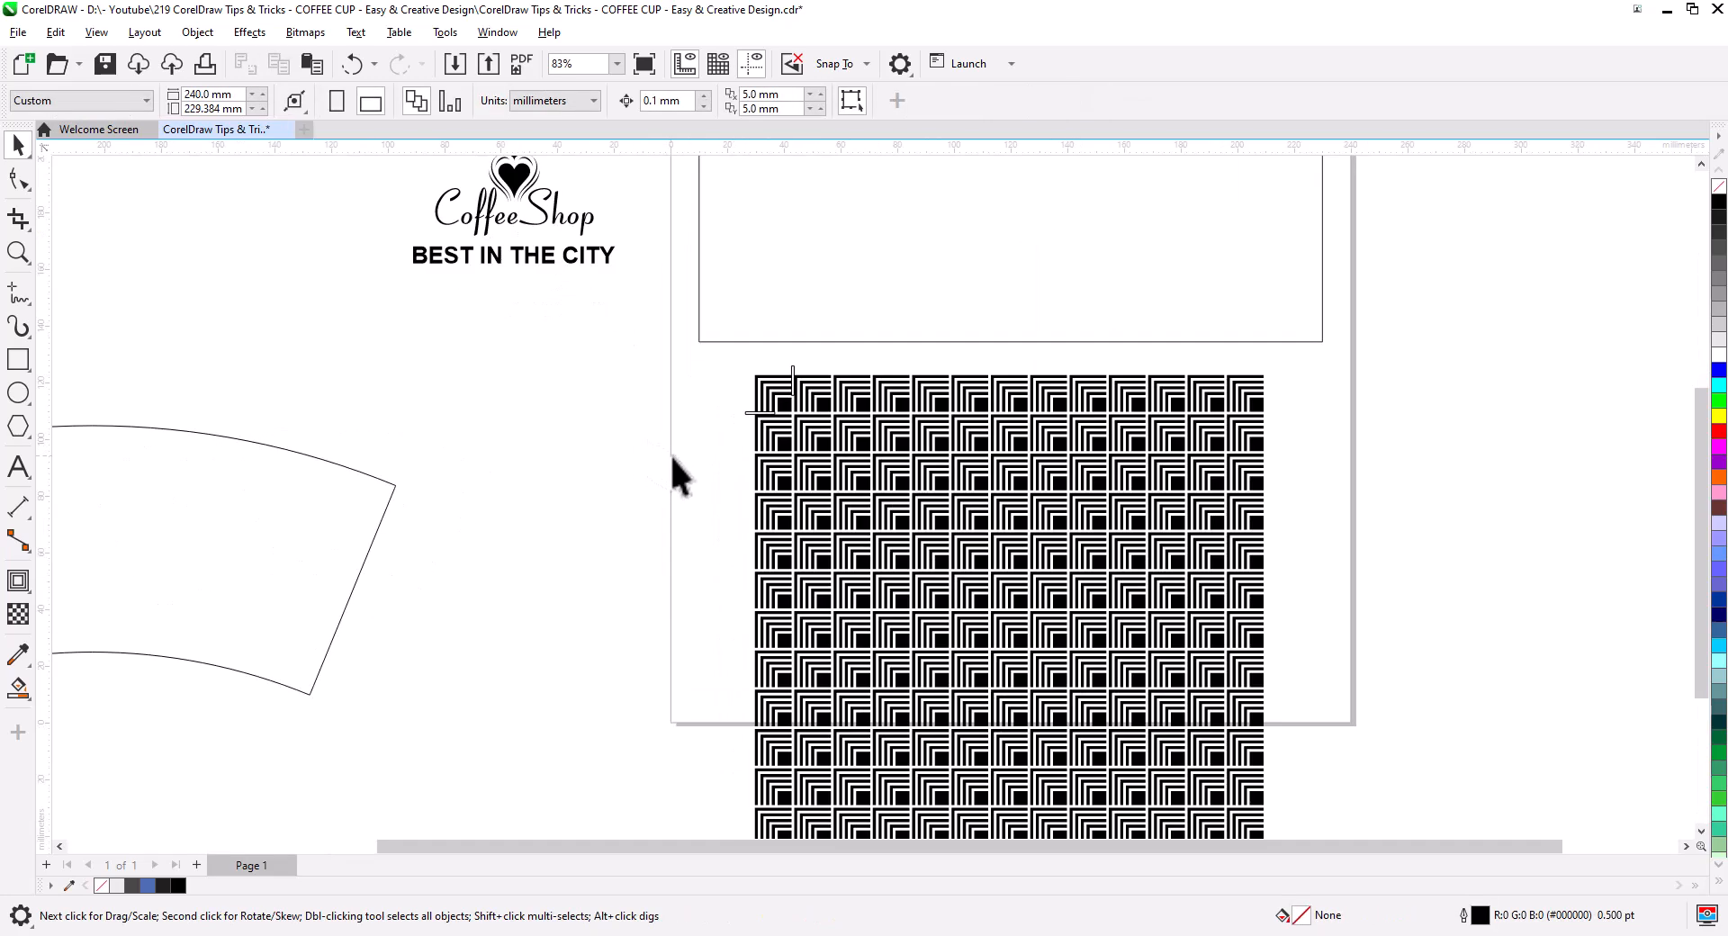
shift+click(747, 413)
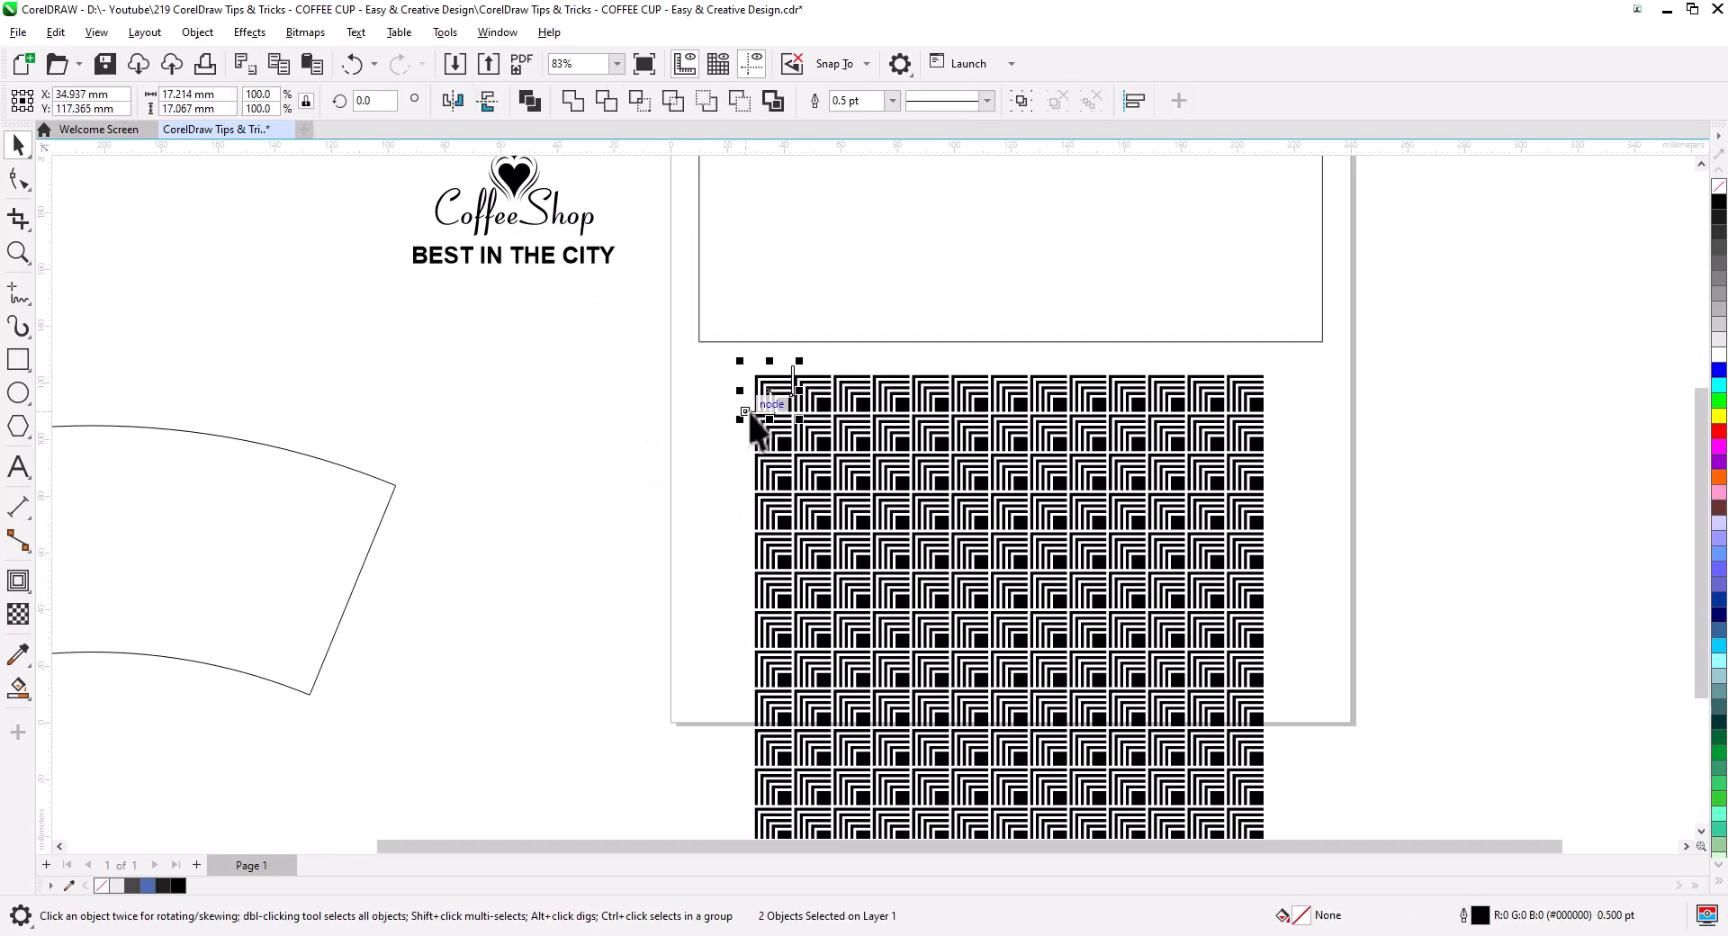
drag(748, 413, 701, 413)
drag(498, 431, 497, 430)
click(570, 432)
Step: Copy the vertical spacer rectangle and snap it against the right edge of the top row of tiles
drag(520, 354, 551, 426)
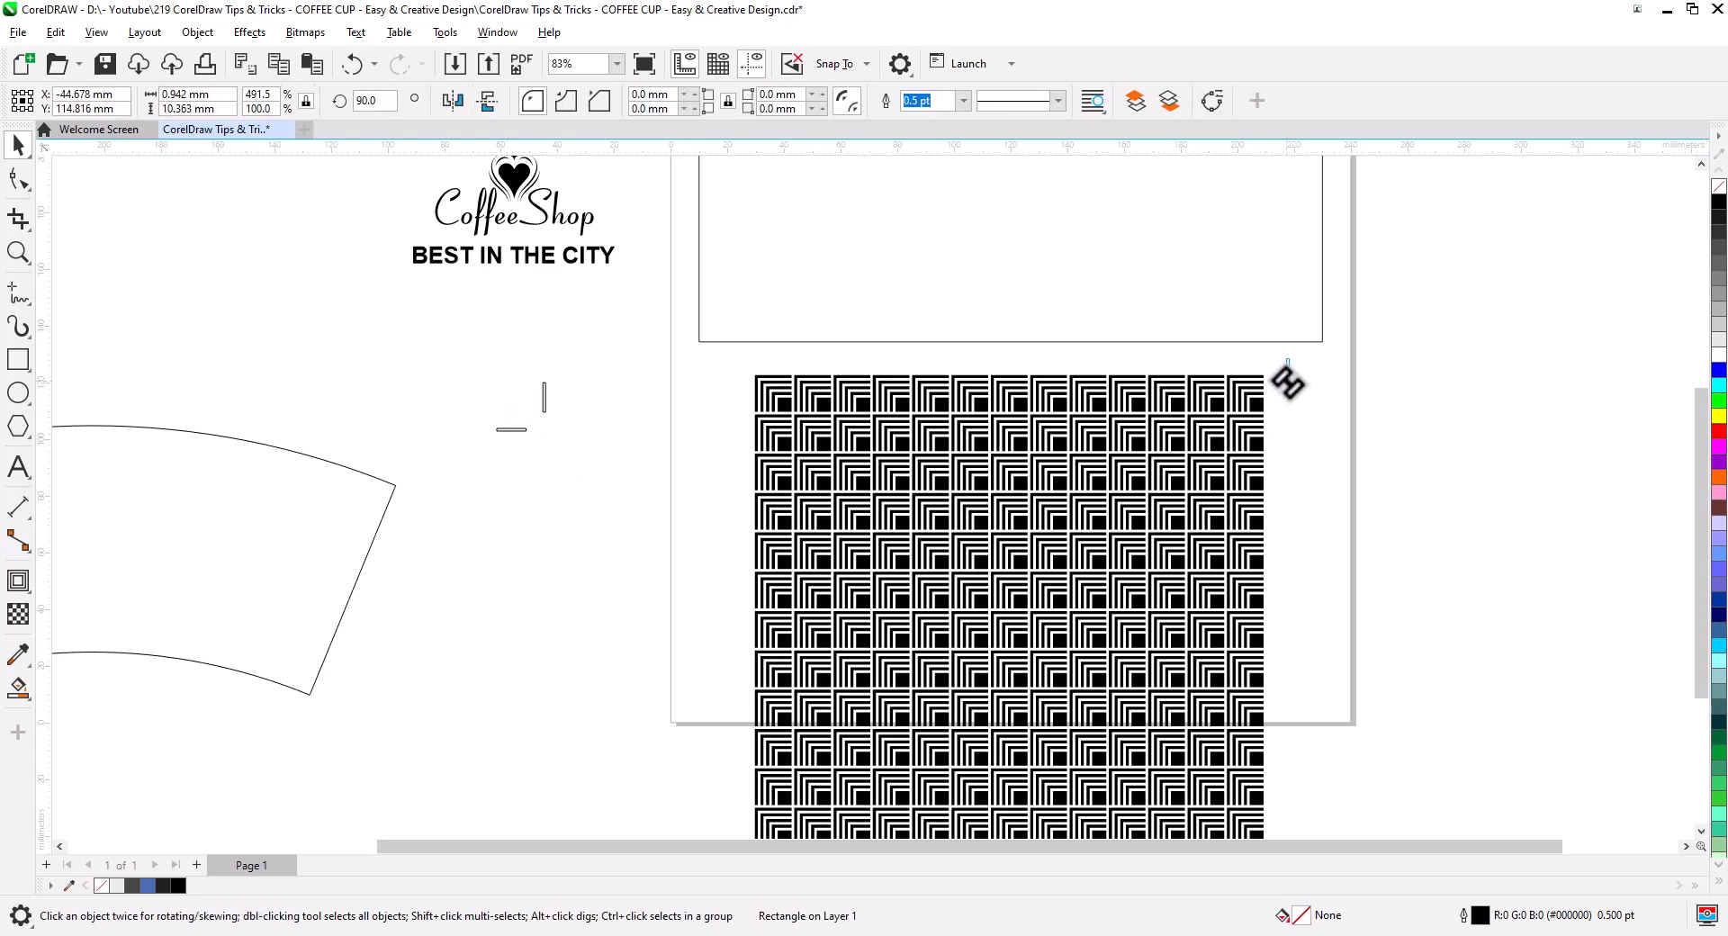
click(1309, 428)
scroll(1265, 365, up, 4)
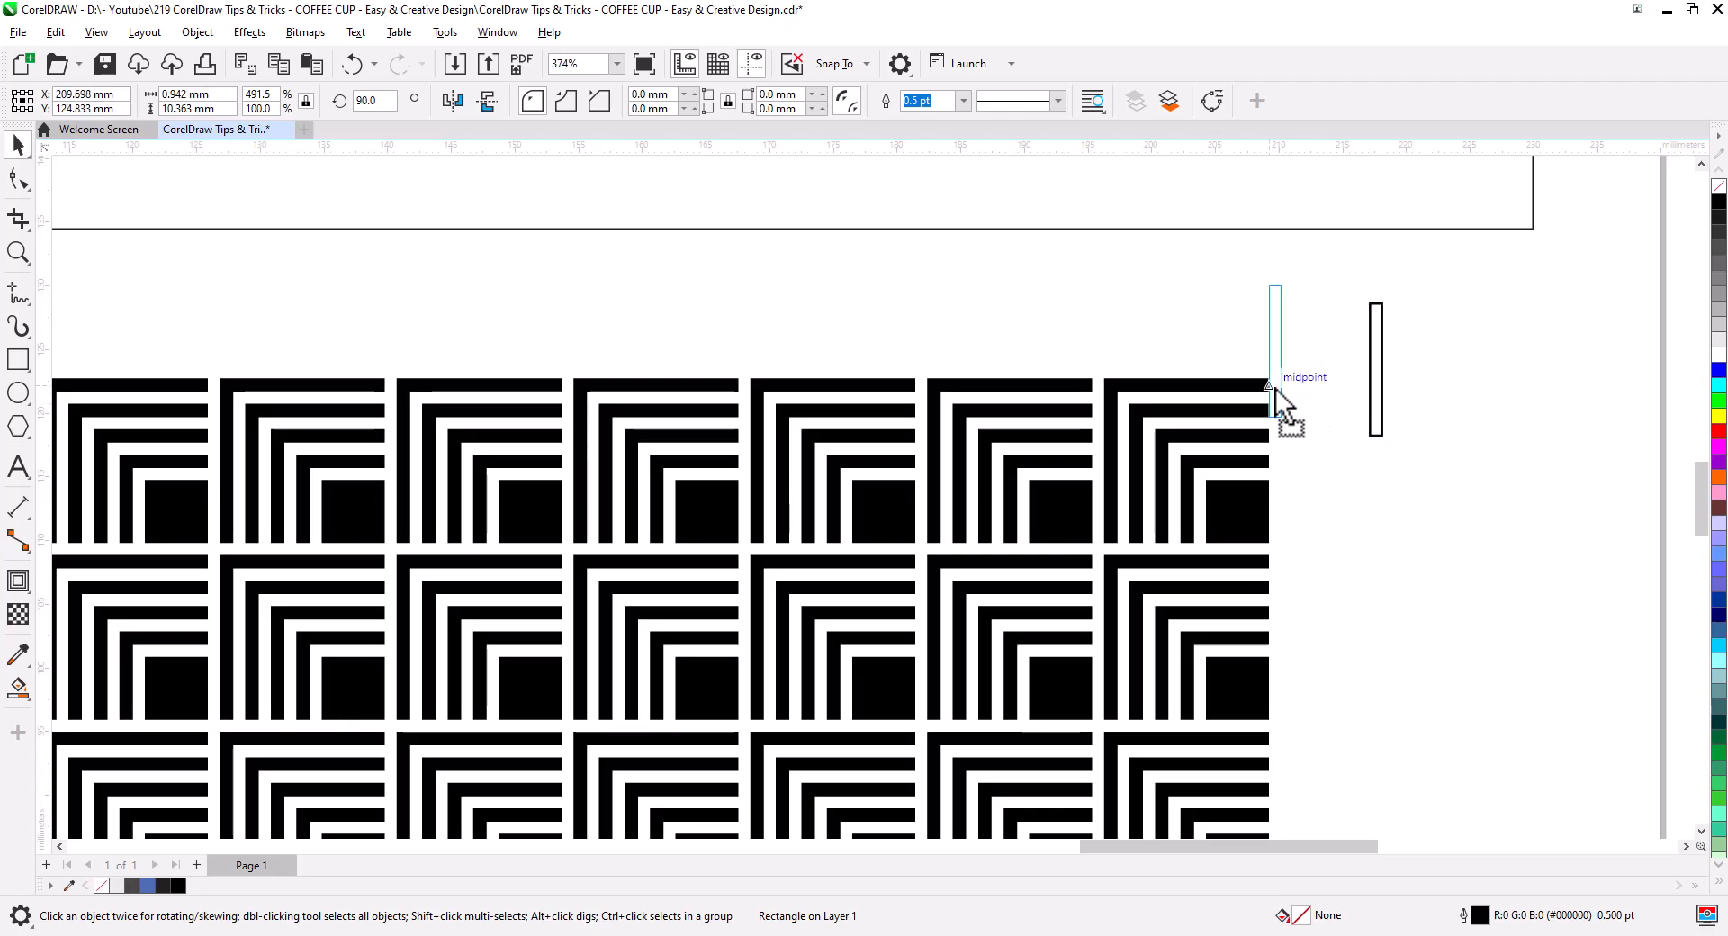
drag(1276, 387, 1272, 387)
scroll(1116, 495, down, 3)
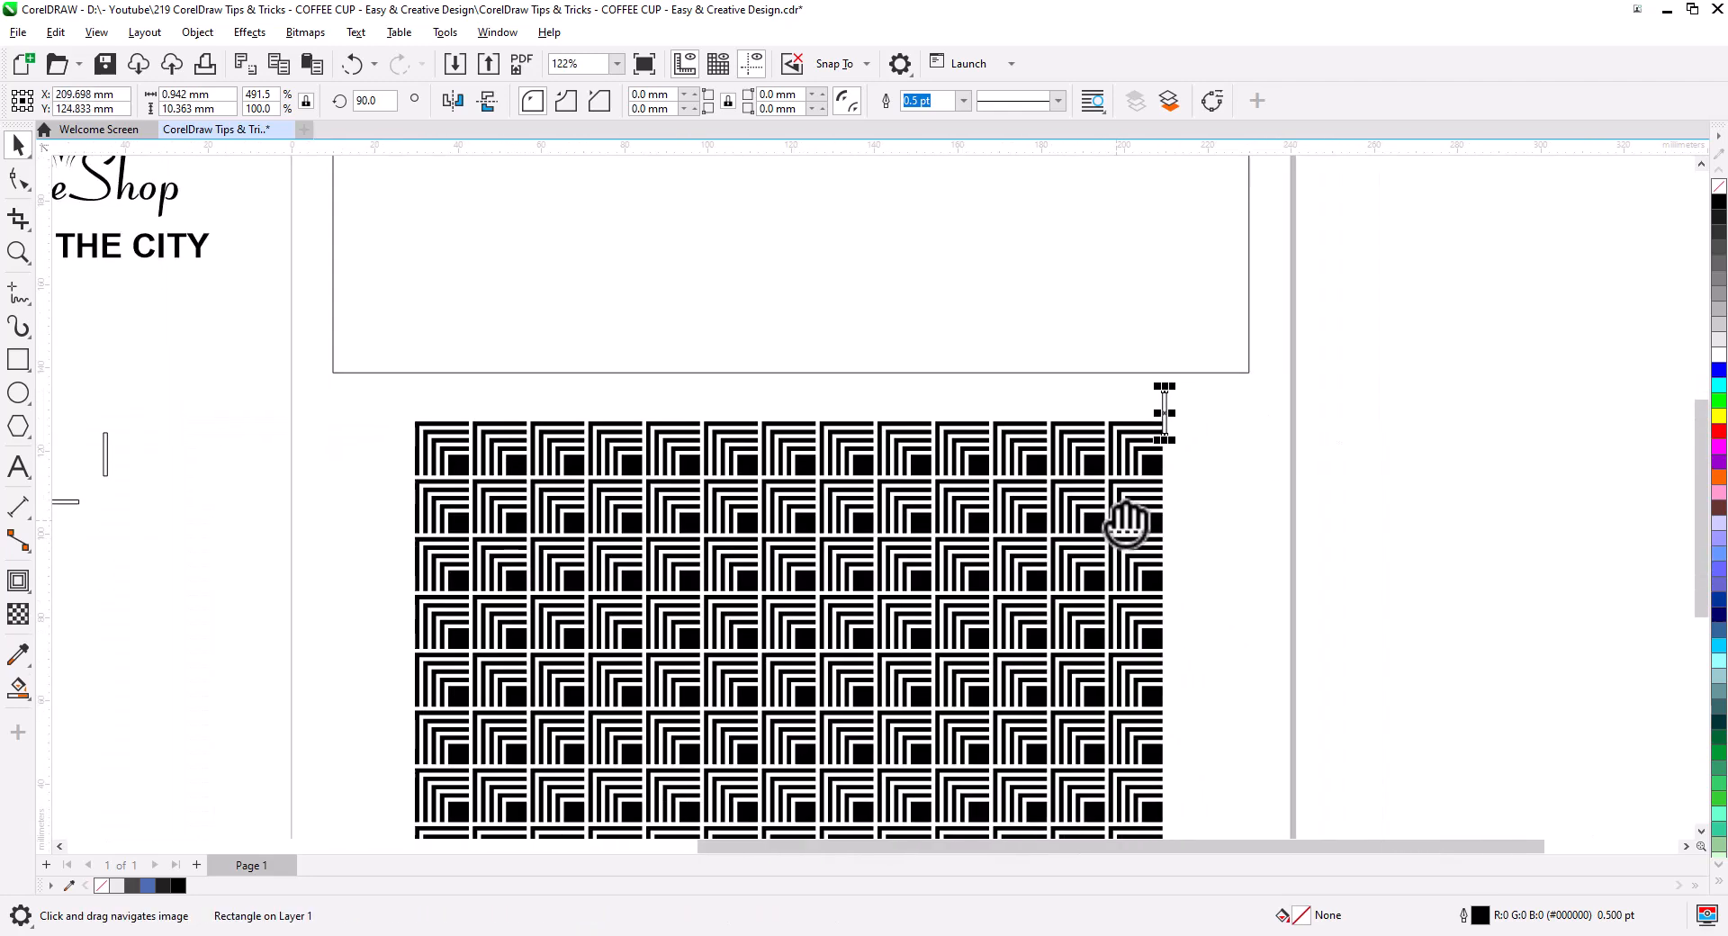
Step: Select all 17 rows of tiles without the spacer and group them
scroll(1124, 522, down, 3)
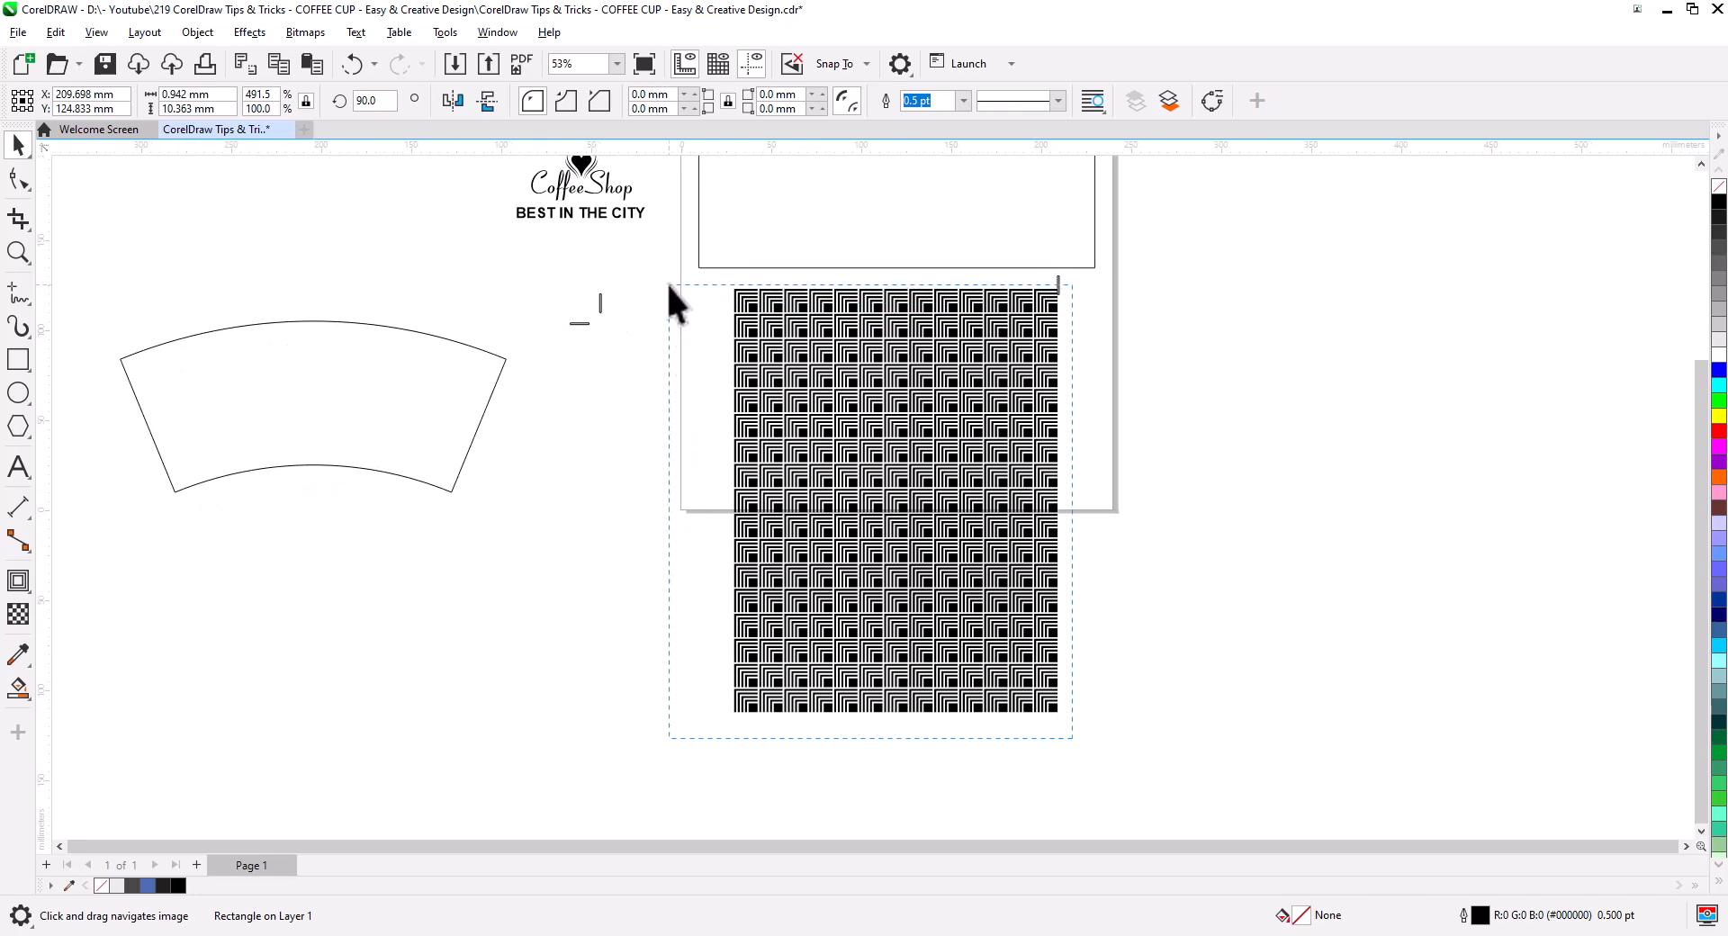
drag(668, 284, 667, 285)
key(ctrl+g)
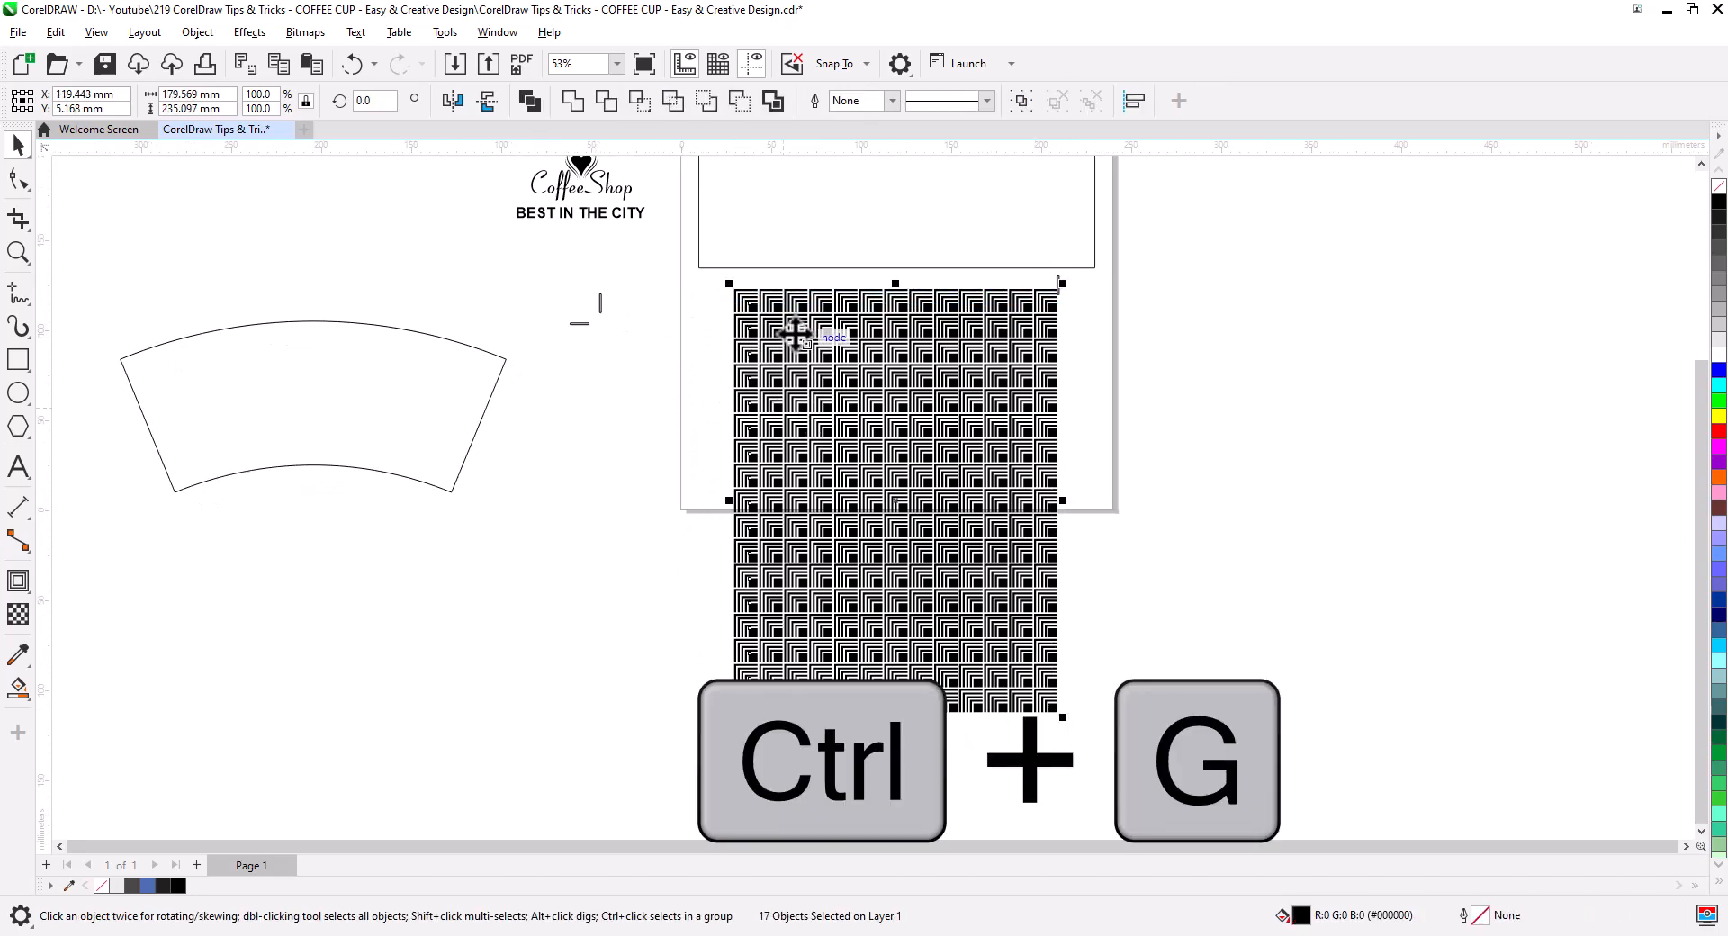
Step: Copy the tile group to the right against the spacer's far edge, and repeat the copy once at the same spacing
drag(734, 297, 1061, 287)
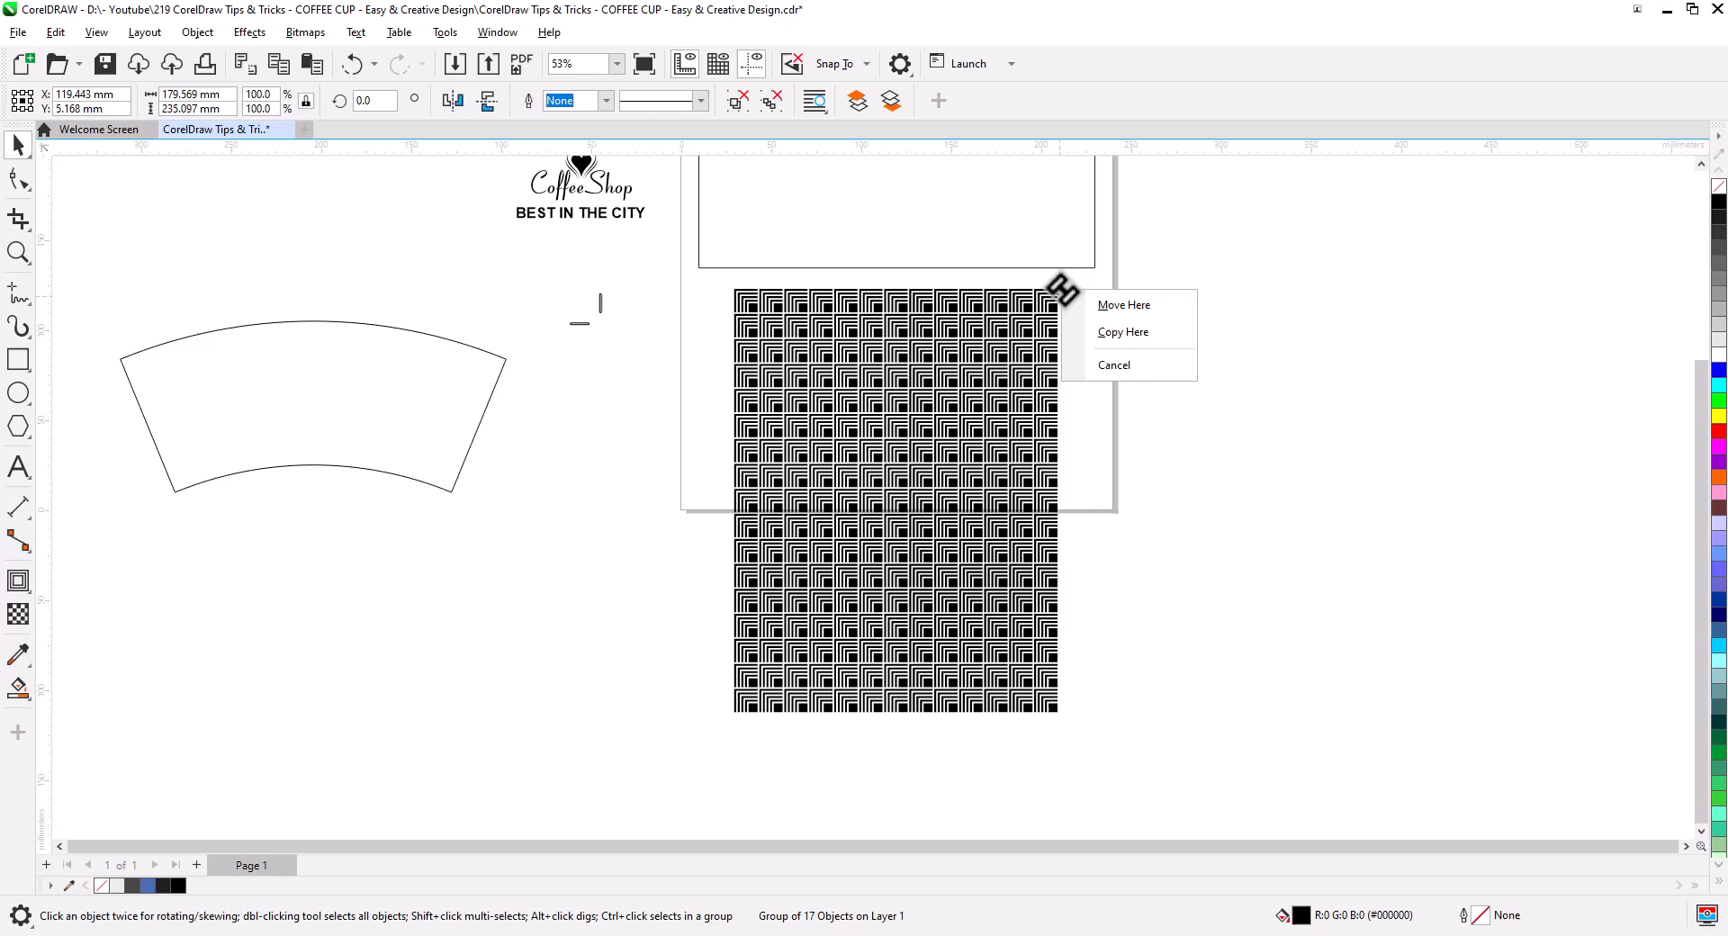
click(1122, 332)
scroll(1064, 300, up, 10)
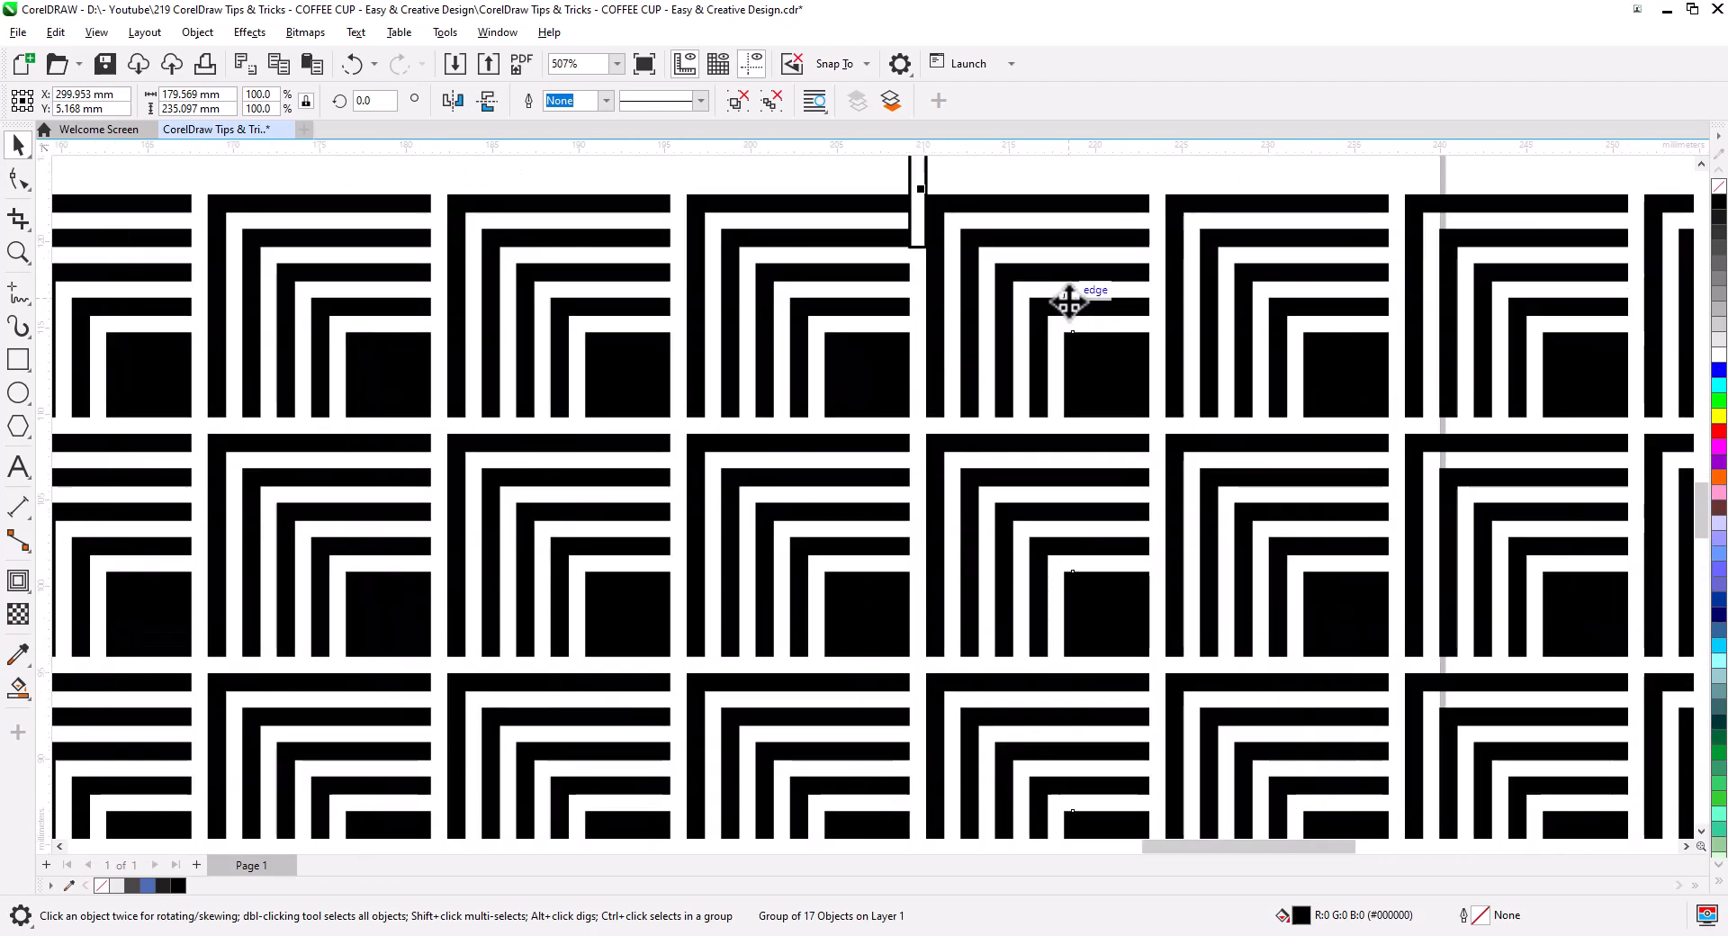
scroll(1063, 299, down, 12)
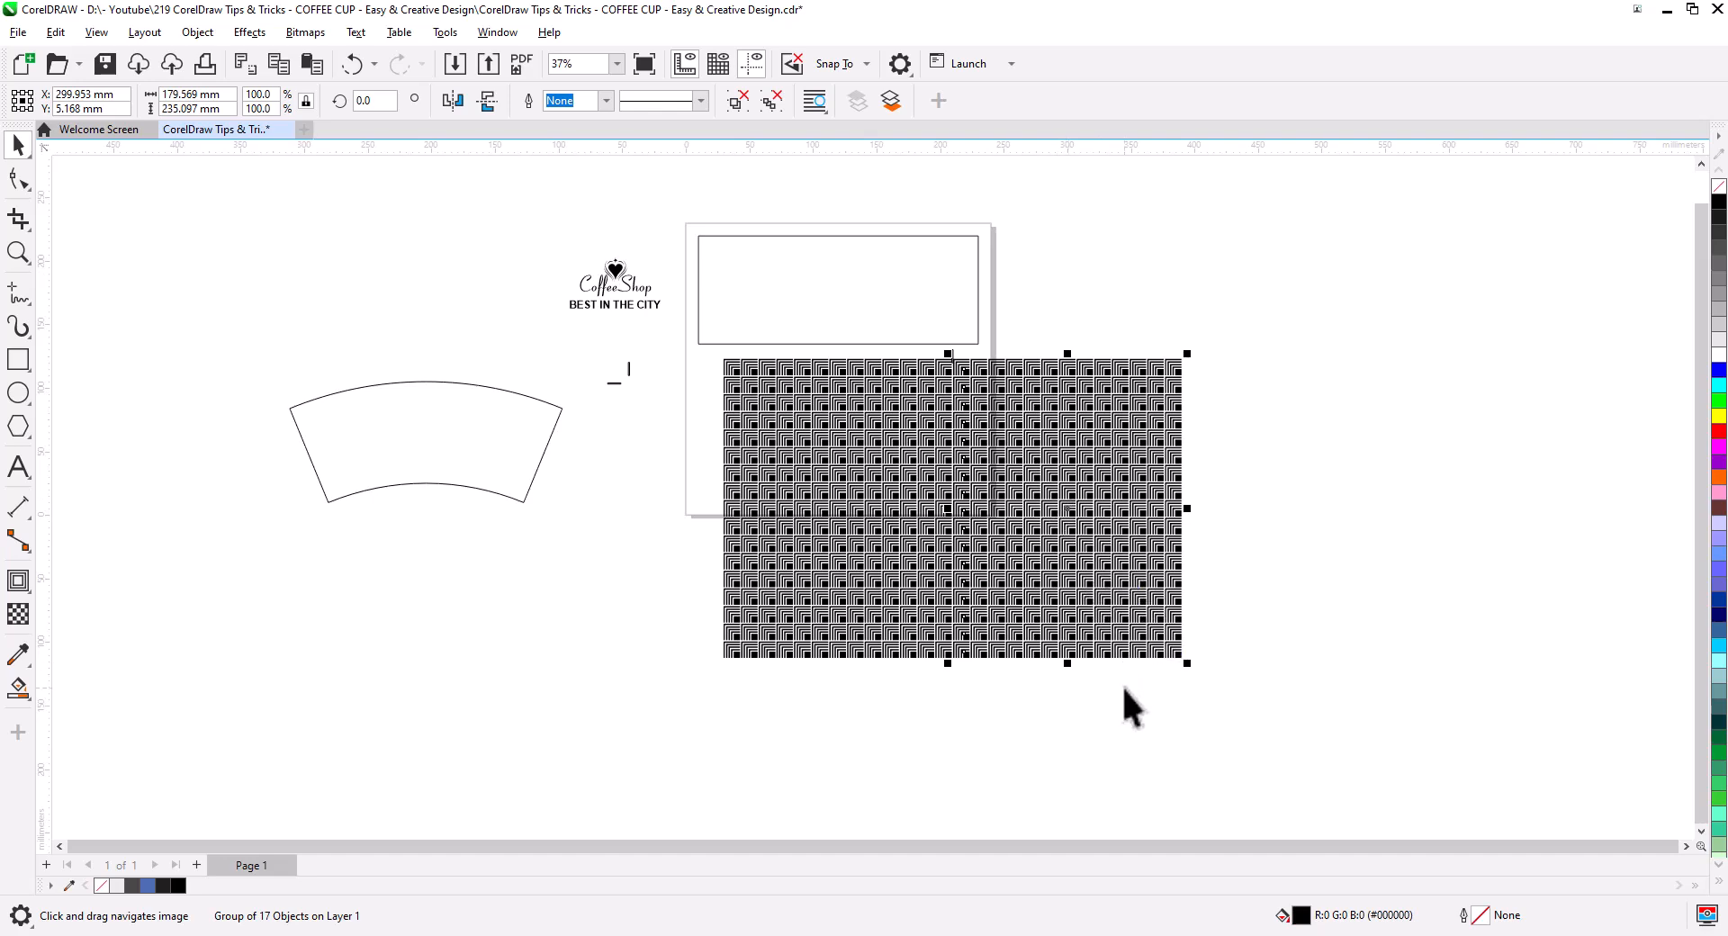
key(ctrl+d)
click(1259, 732)
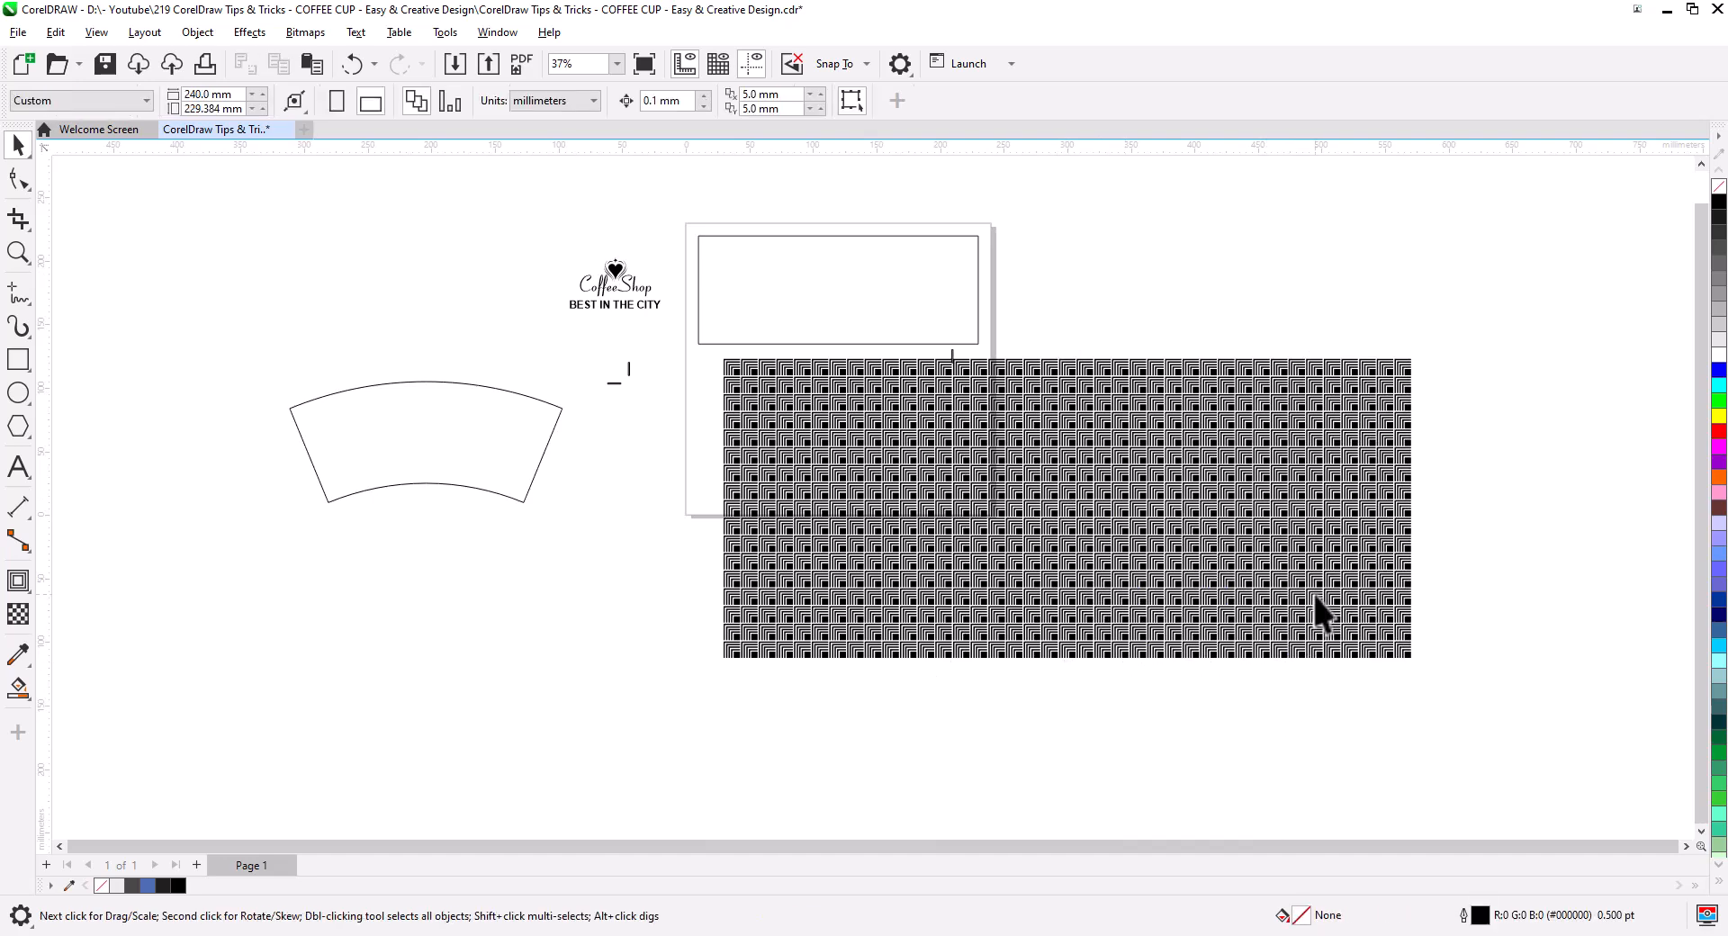
Step: Select all three tile groups and rotate them together by -45°
shift+click(1092, 596)
shift+click(895, 566)
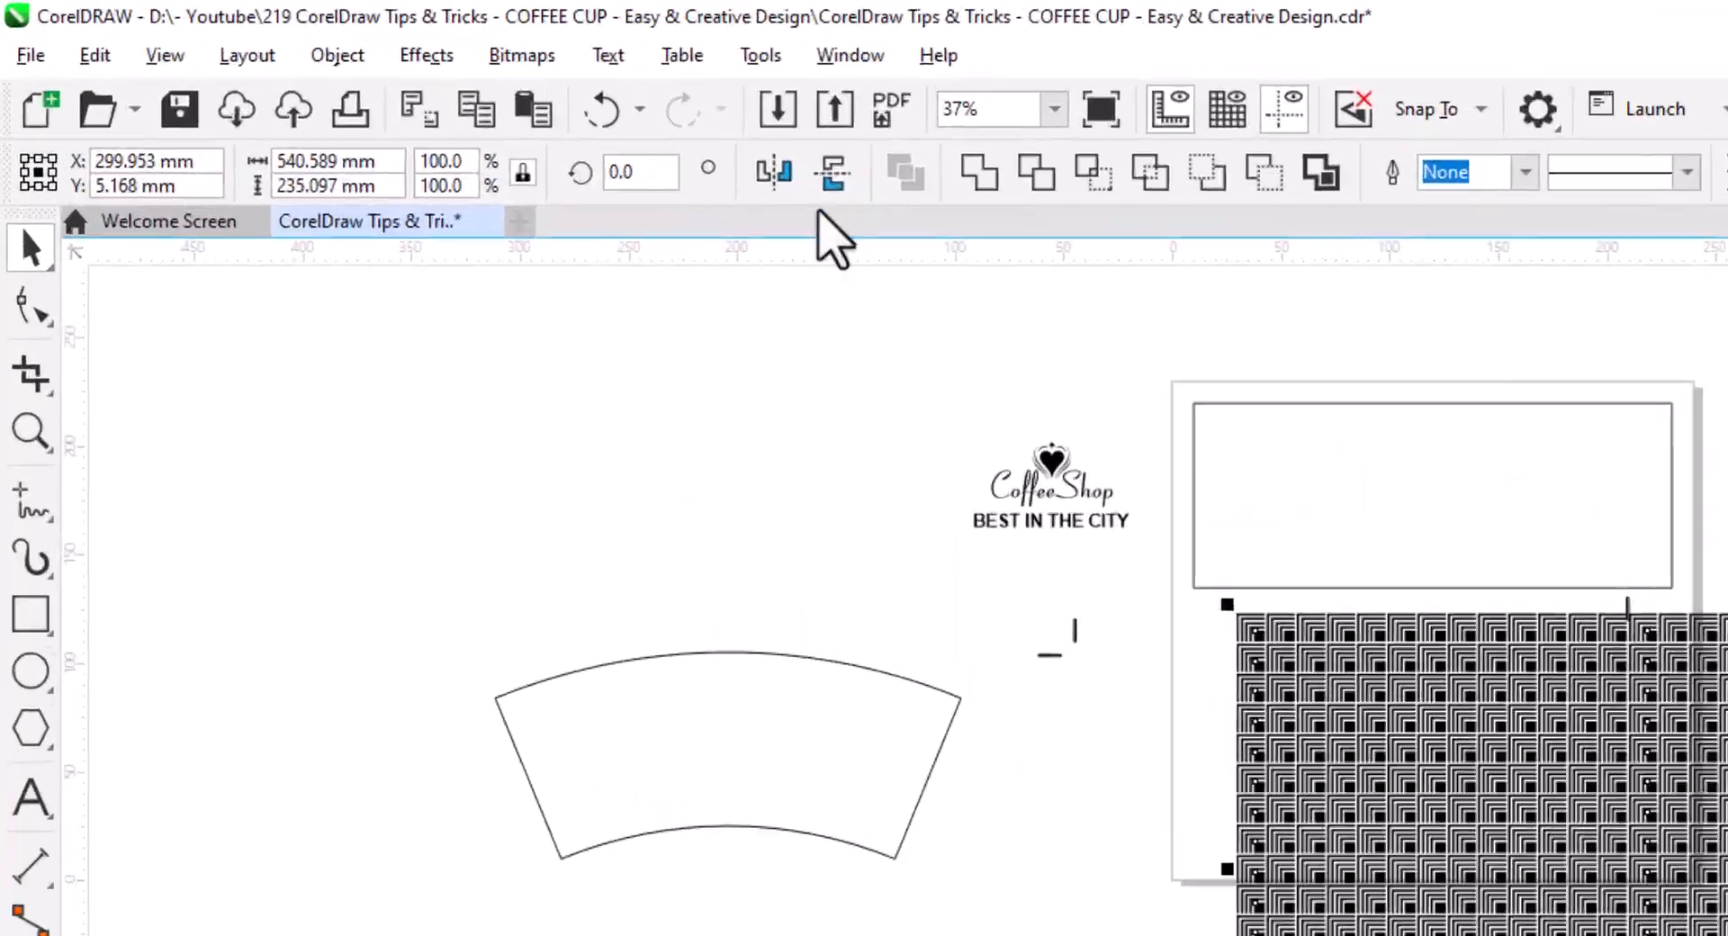
click(382, 101)
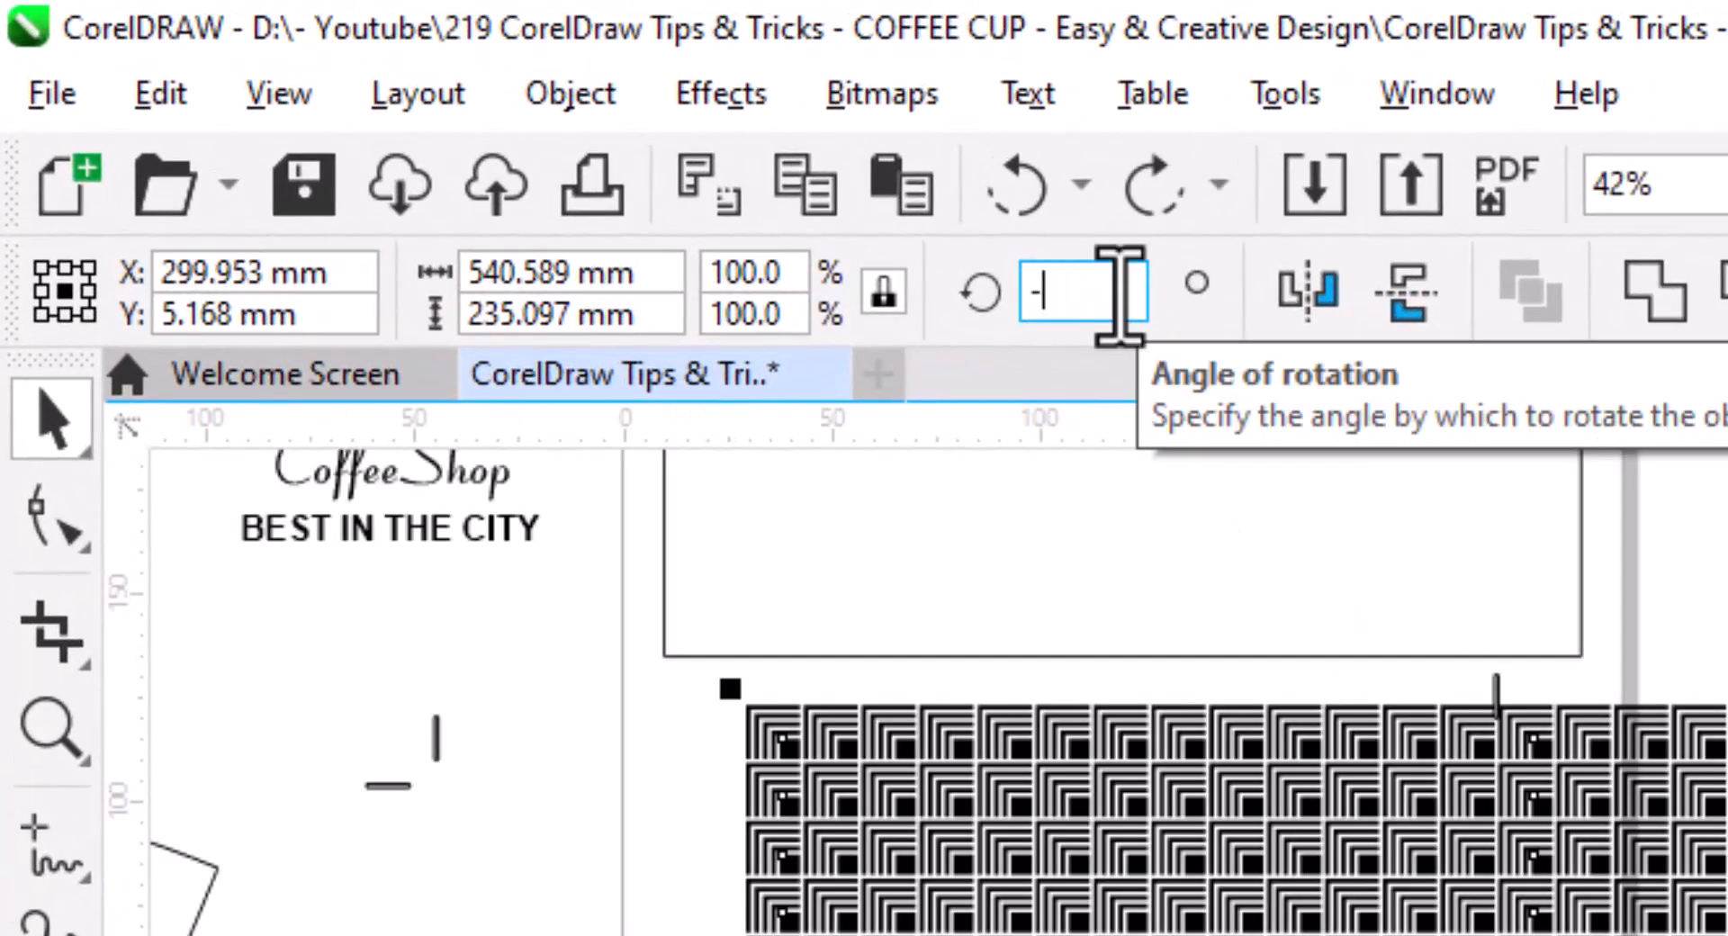
text(-45)
key(Return)
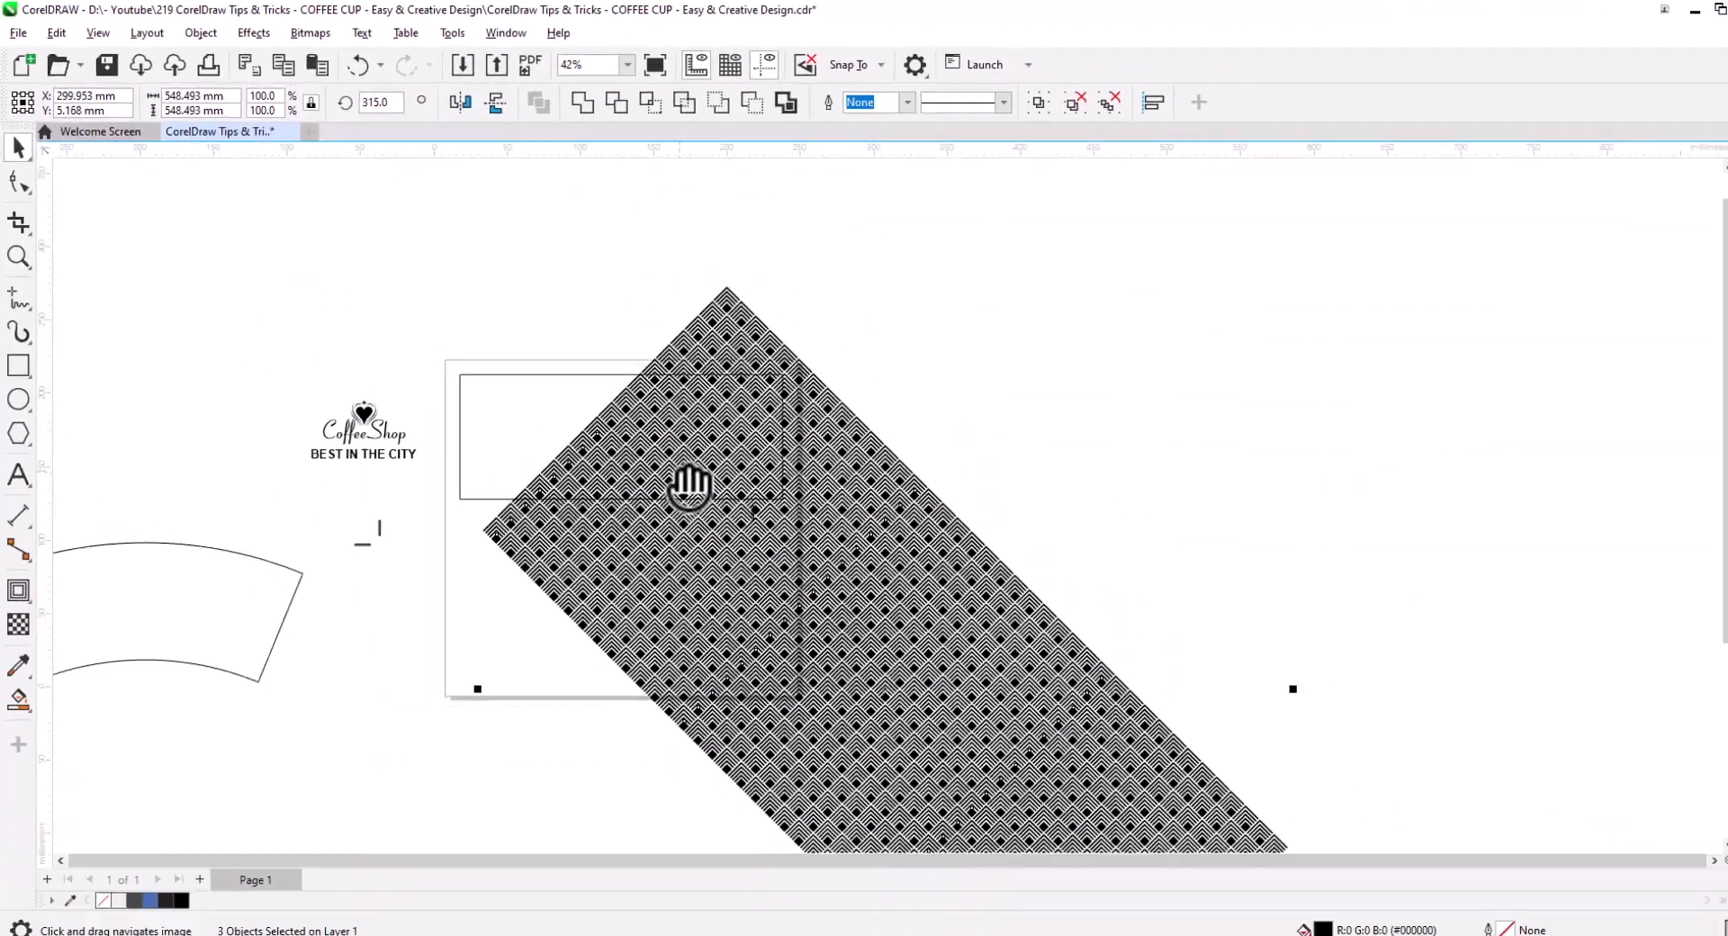
Step: Move the rotated pattern to the right off the page and delete the spacer rectangle left on the page
drag(796, 584, 1076, 570)
click(878, 655)
drag(879, 655, 751, 513)
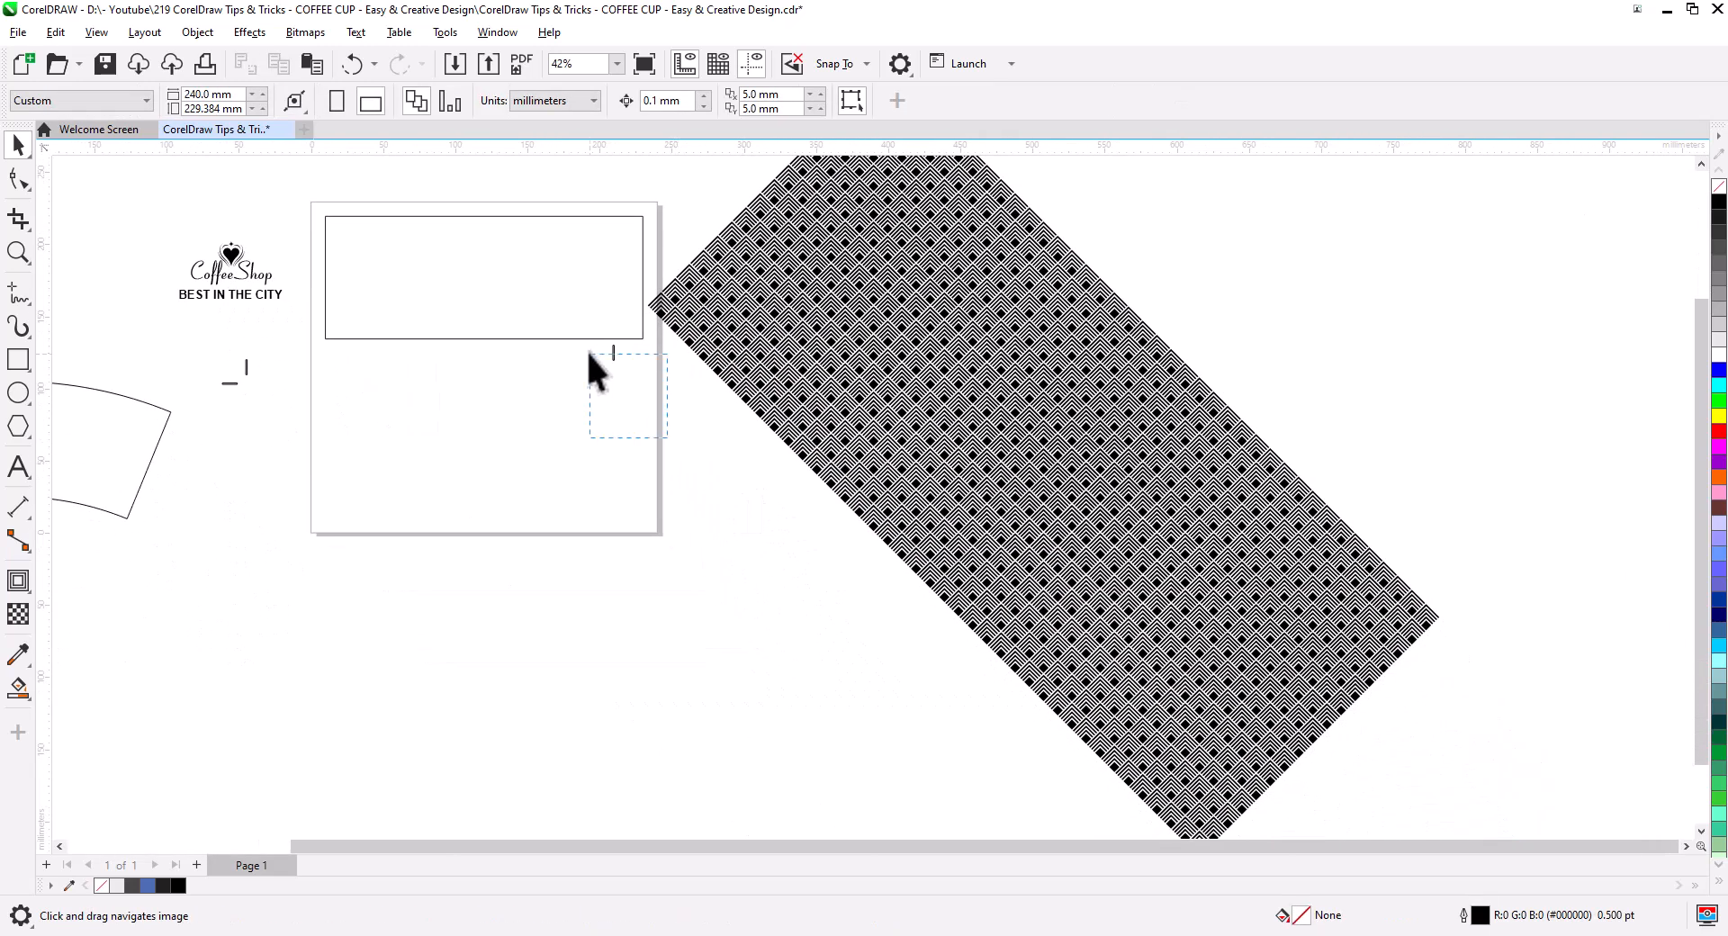
click(757, 488)
Step: Remove the block at the lower-right end of the rotated pattern and group the two remaining blocks
click(939, 479)
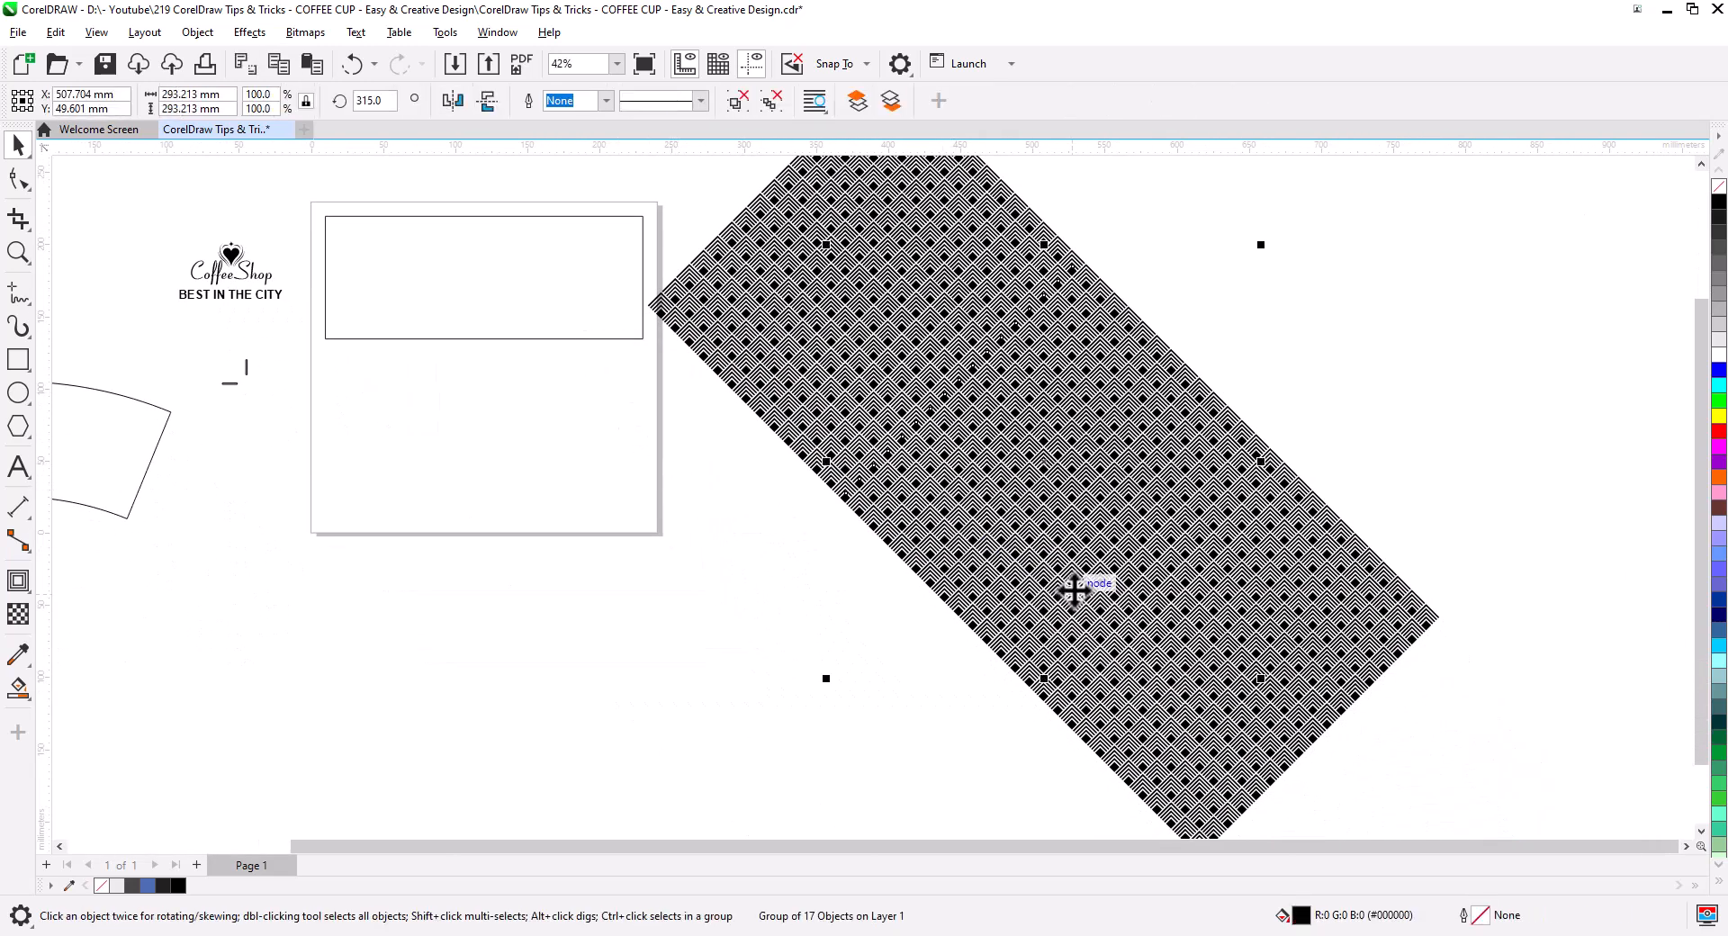
drag(887, 184, 1305, 700)
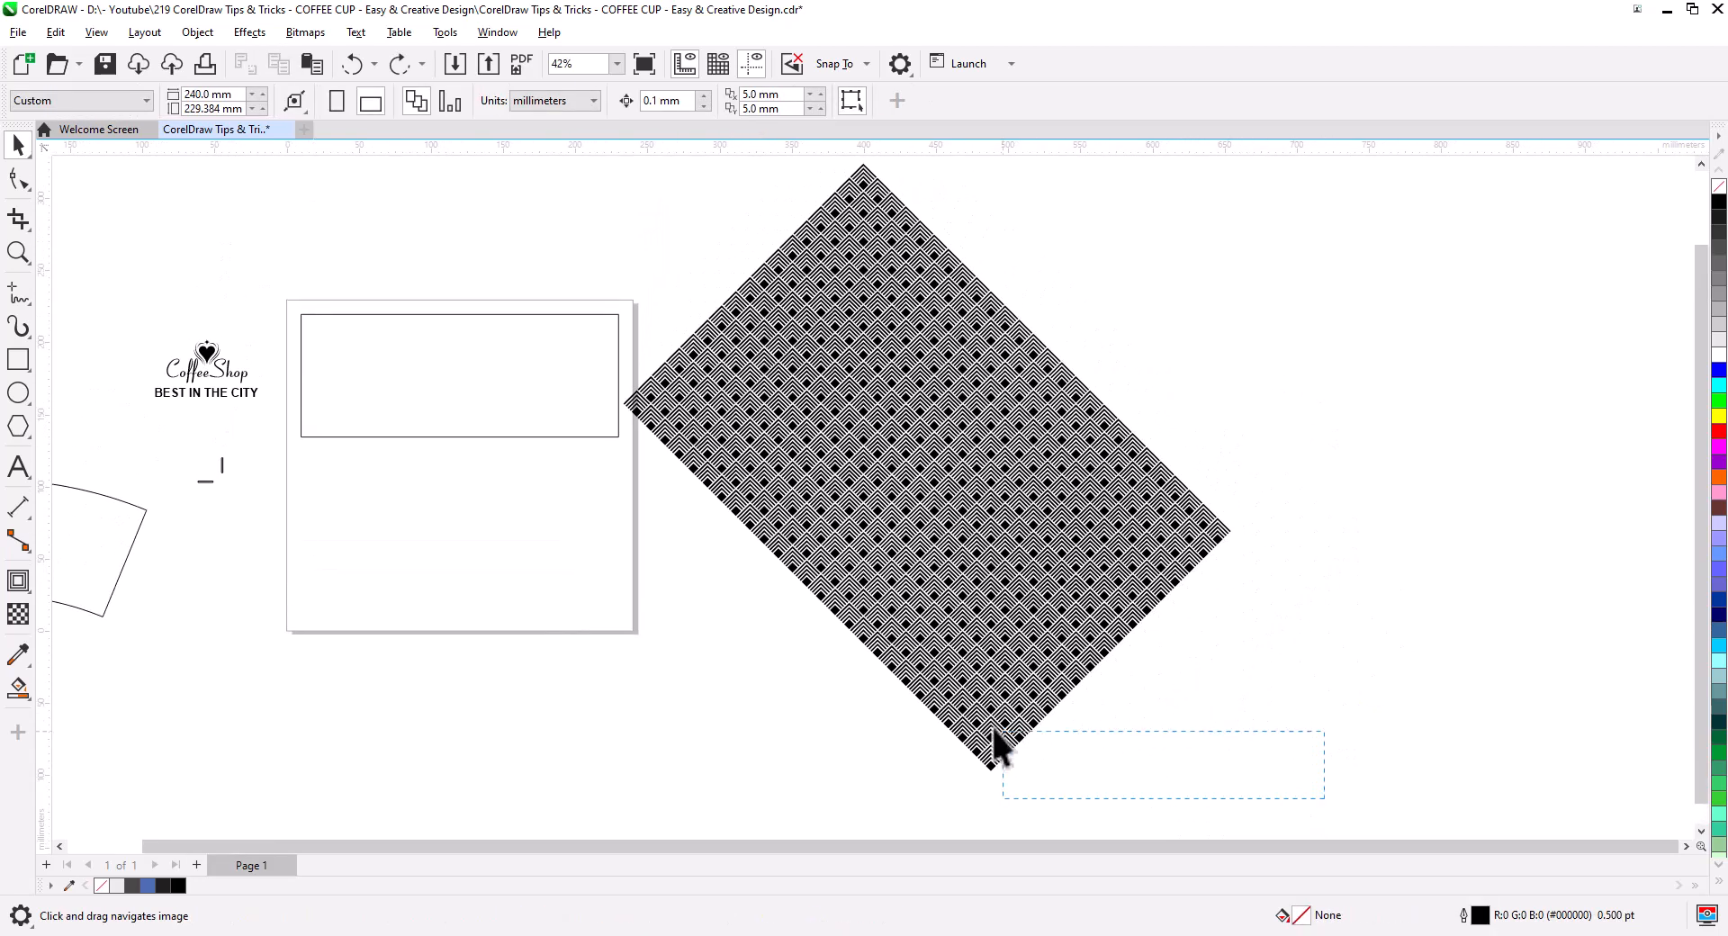
drag(615, 180, 604, 215)
key(ctrl+g)
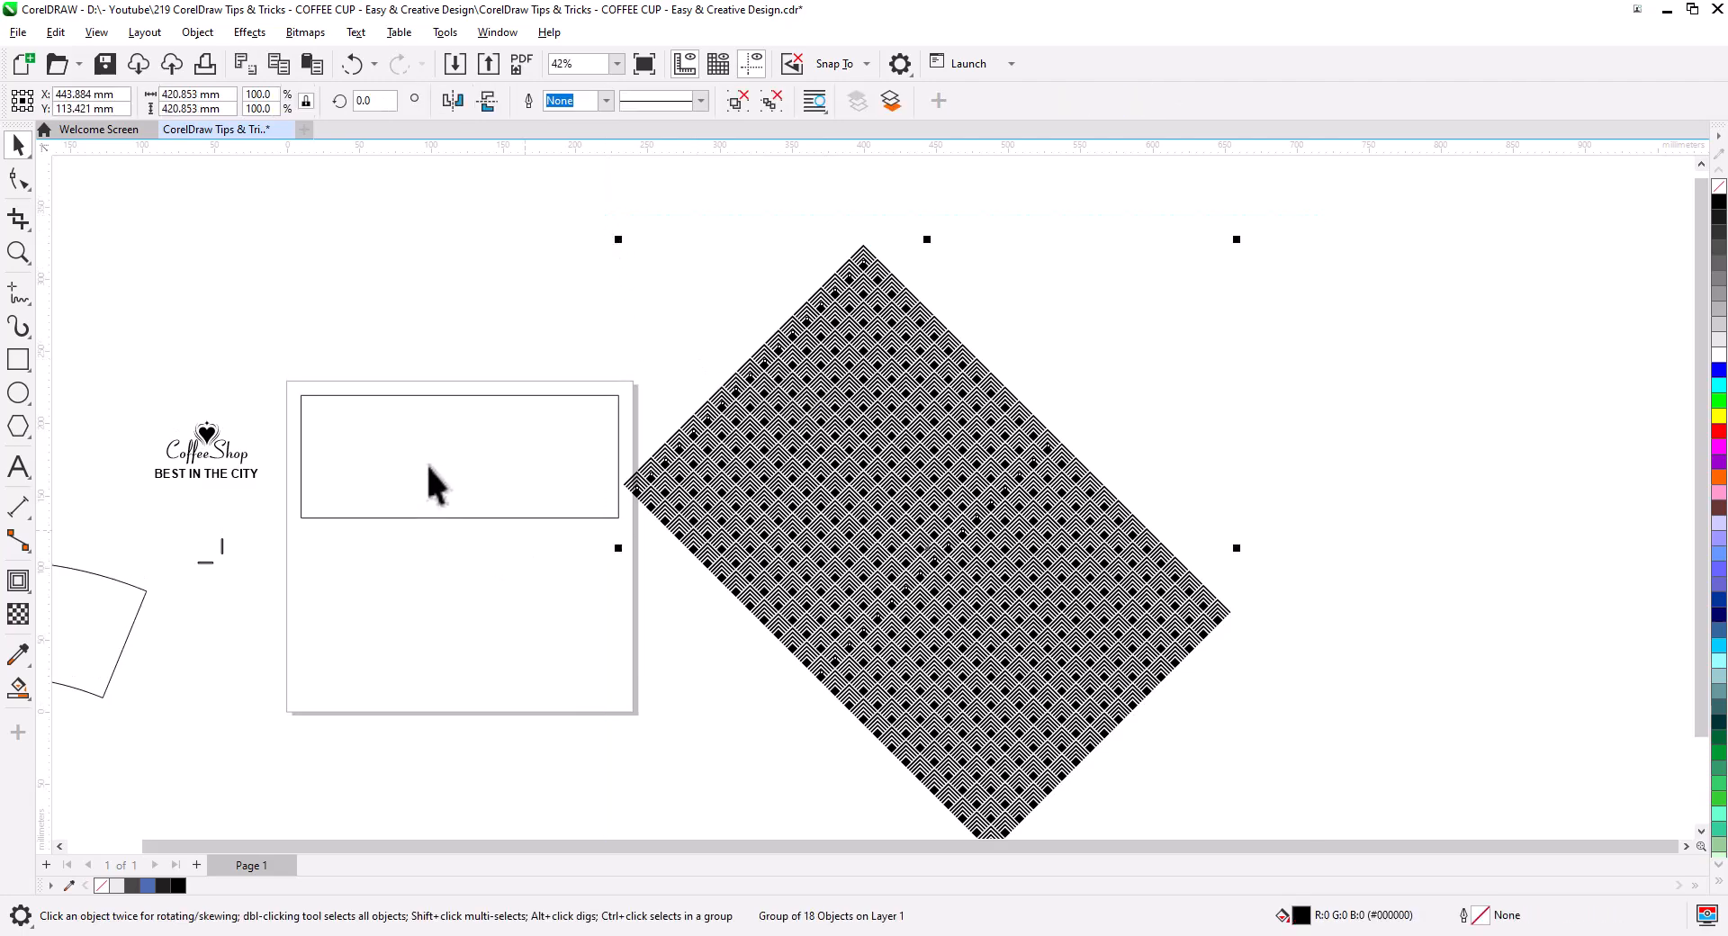
Step: Draw a straight horizontal 2-point line about 242 mm long across the page rectangle, extending past both its sides
scroll(432, 464, up, 3)
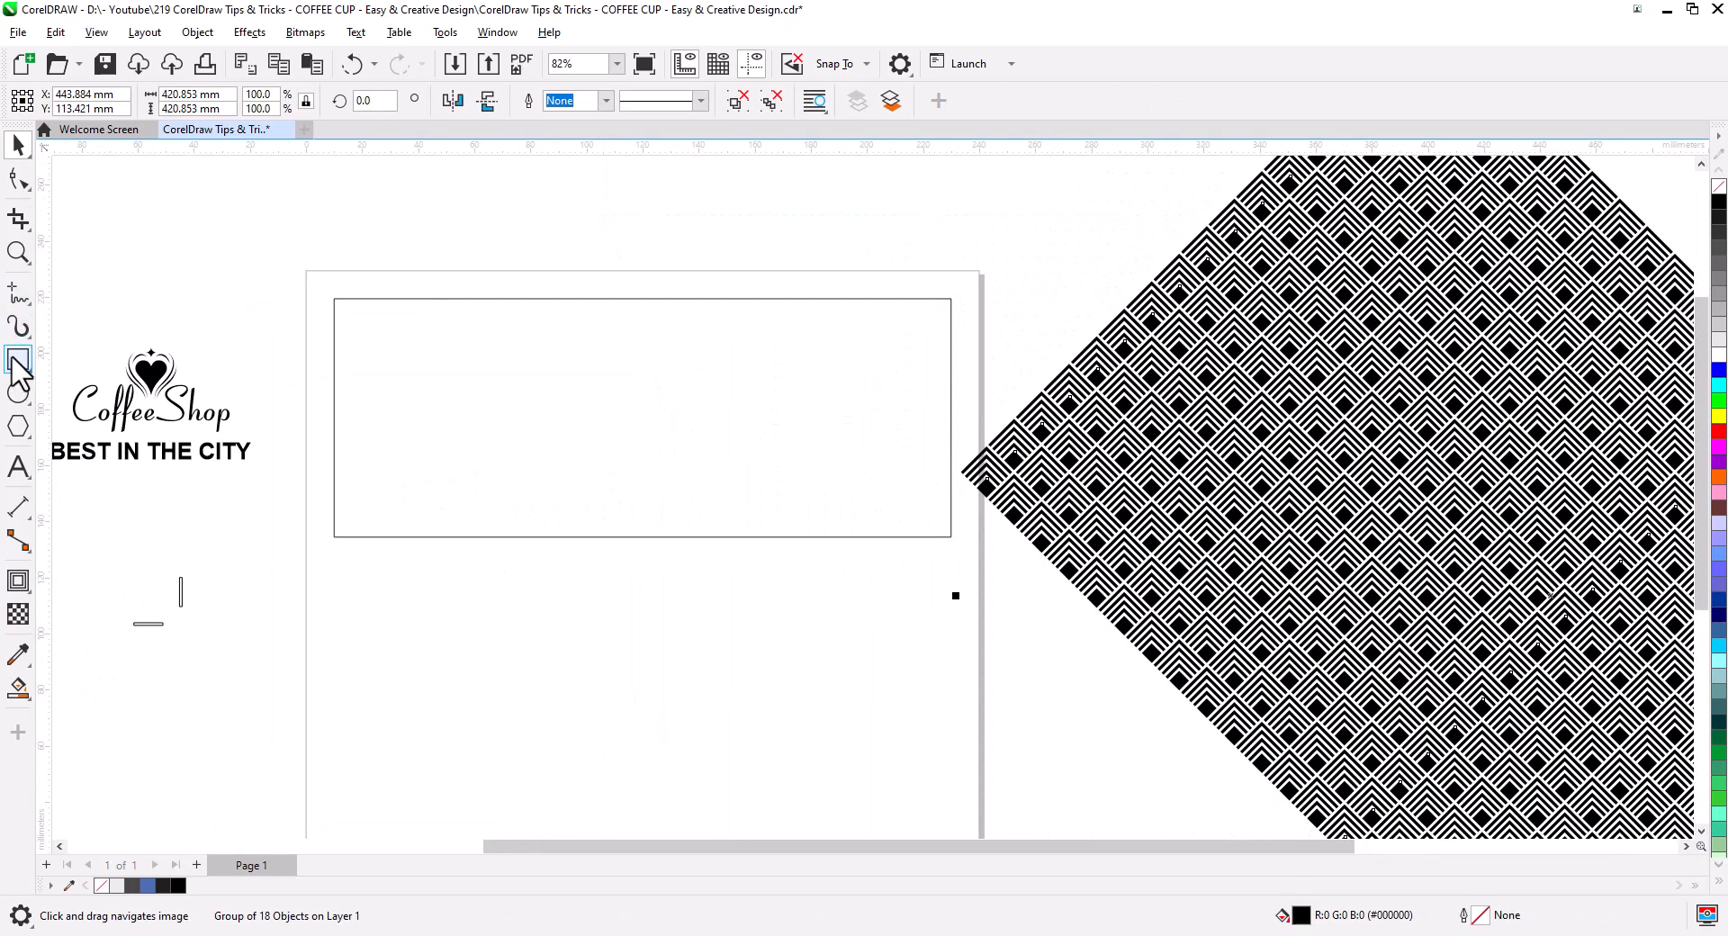
click(16, 359)
click(16, 297)
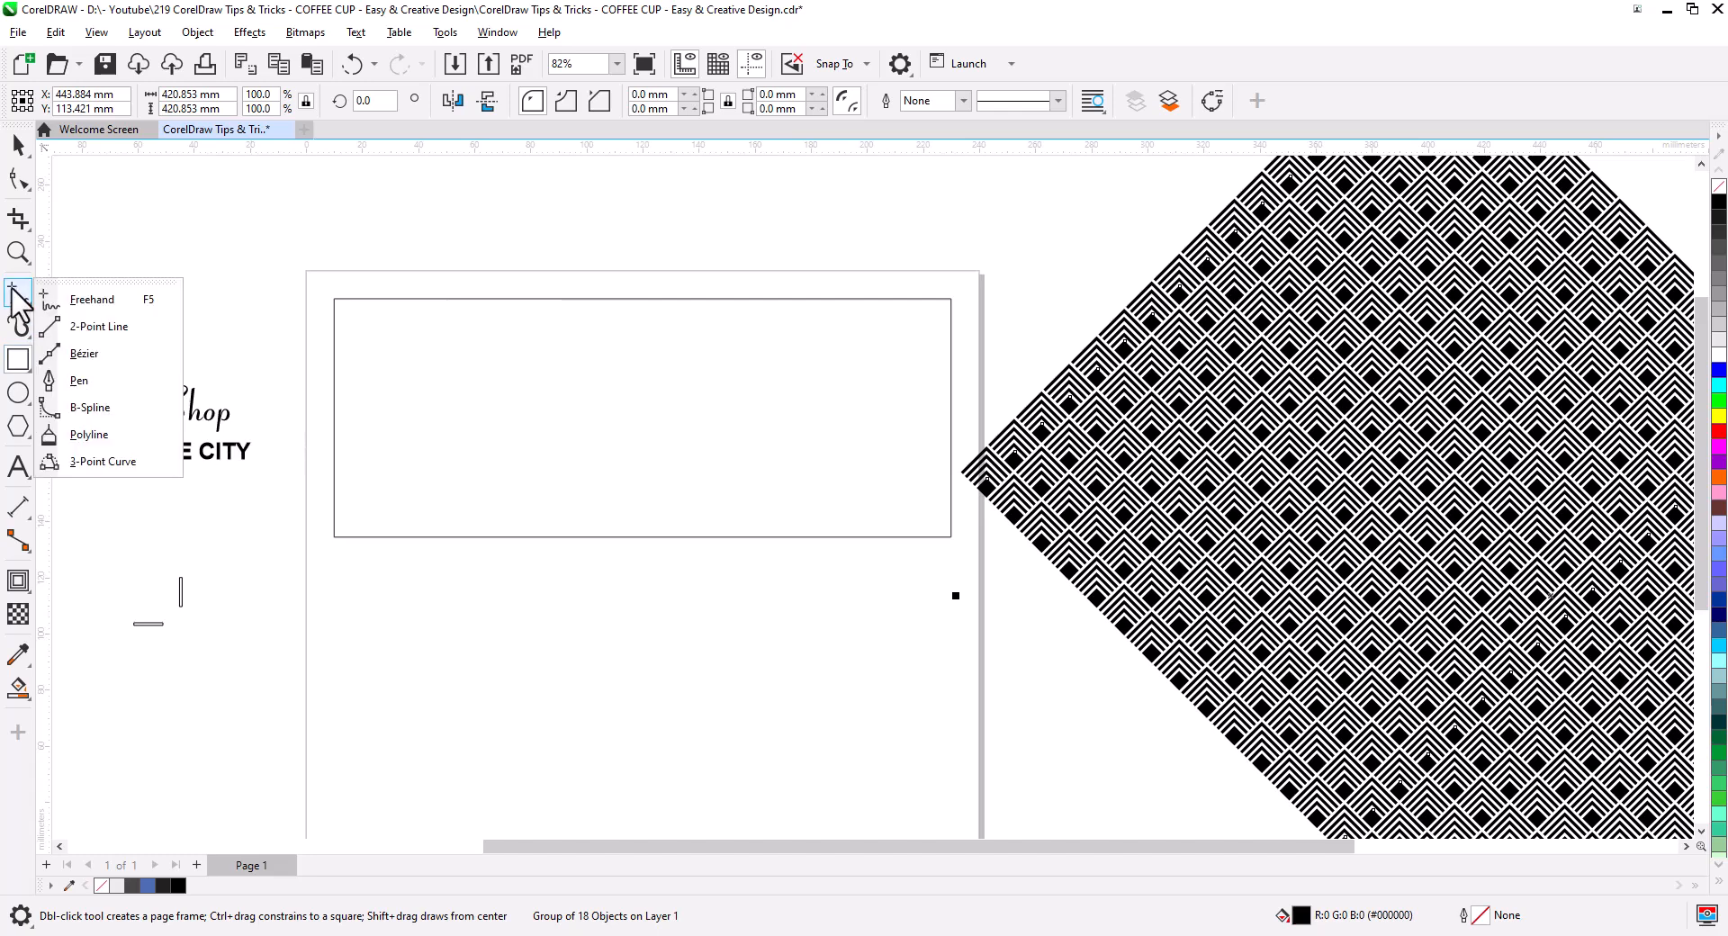
click(90, 327)
drag(308, 407, 531, 420)
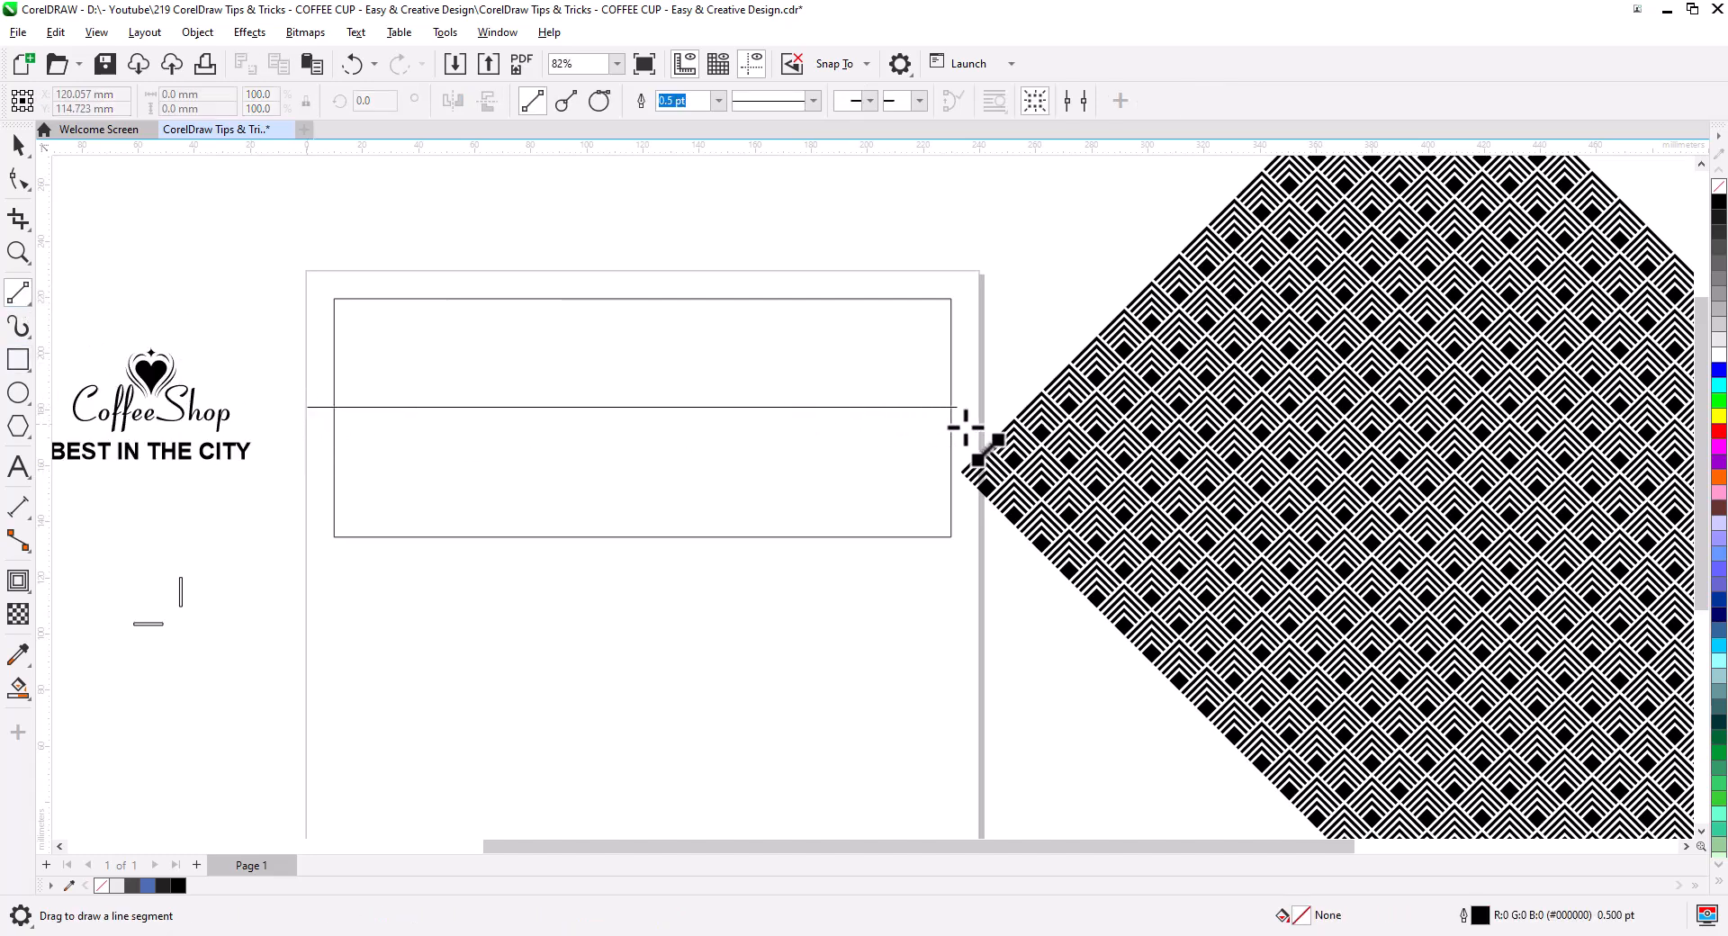
drag(967, 430, 985, 412)
Step: Align the line to the vertical middle of the page rectangle
click(18, 146)
shift+click(445, 351)
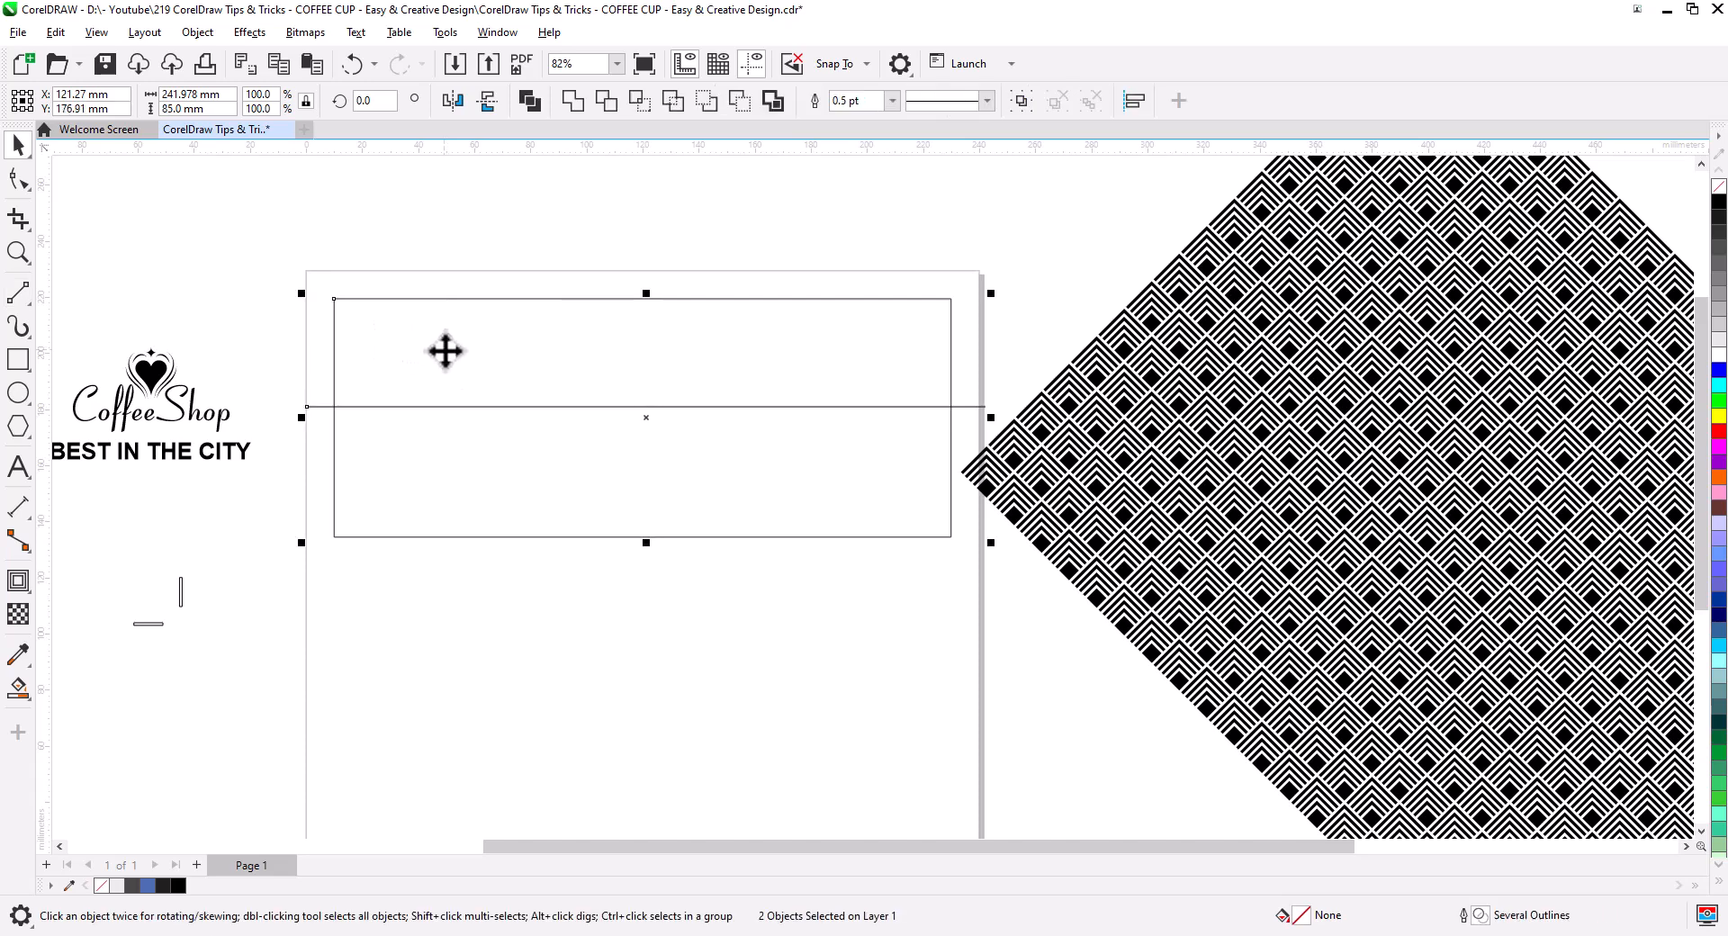
key(e)
click(446, 244)
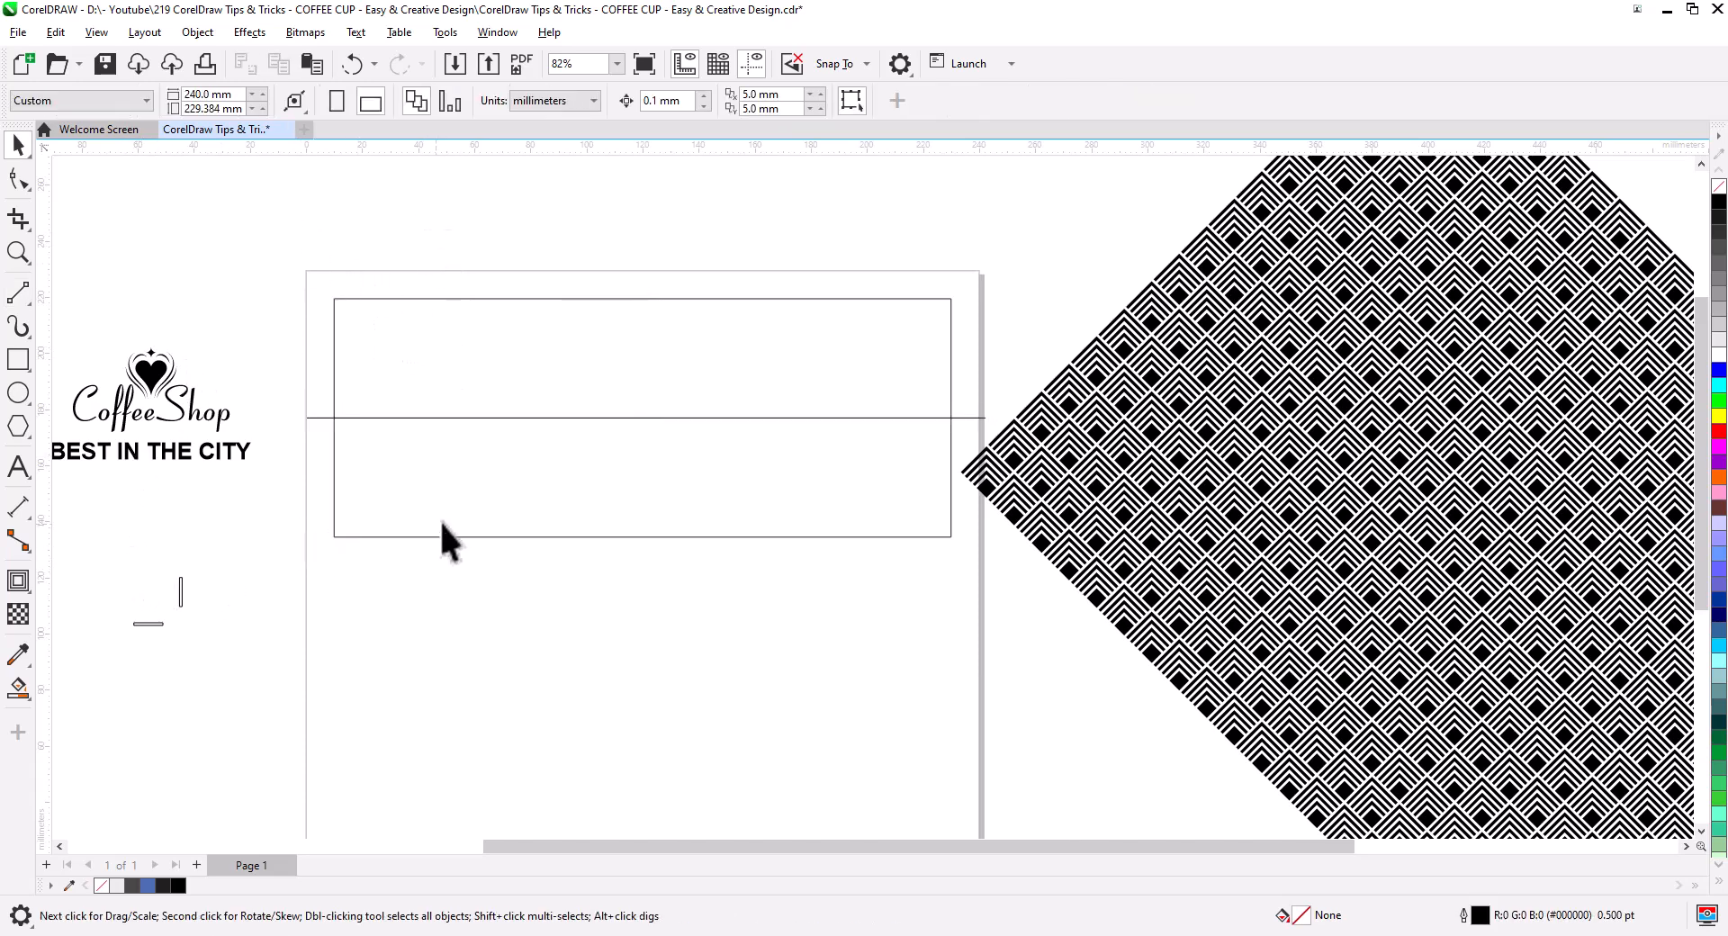
Step: Copy the horizontal line to about 6 mm below the original
scroll(469, 515, up, 1)
drag(470, 516, 432, 459)
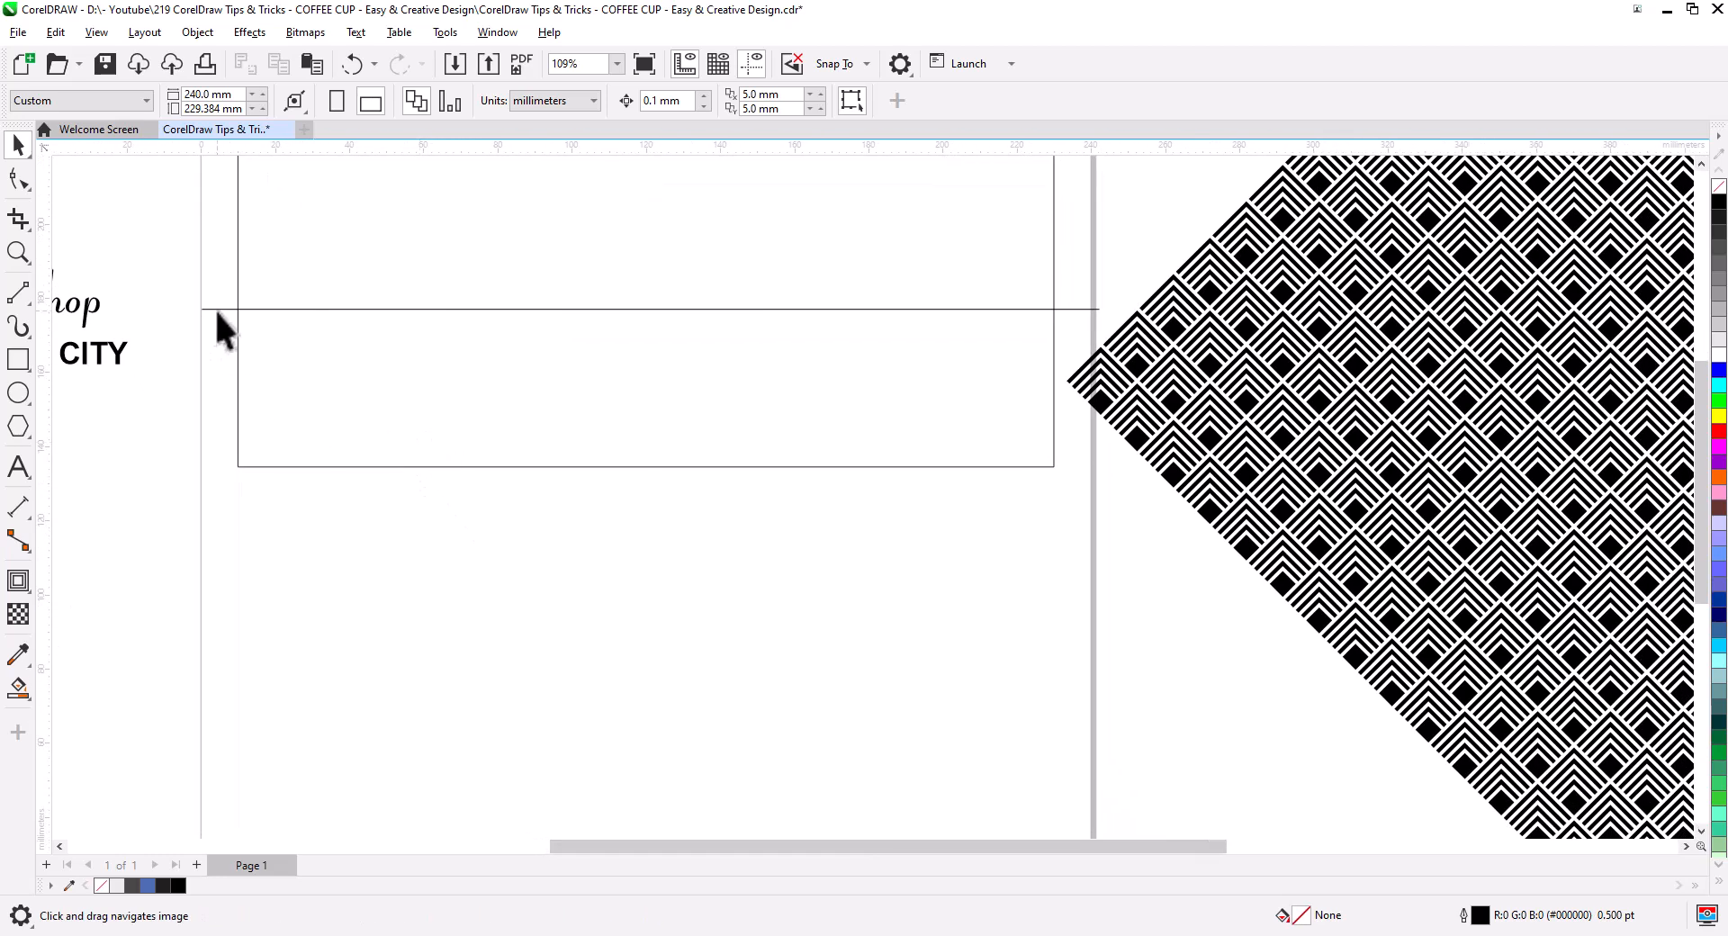
drag(221, 311, 218, 335)
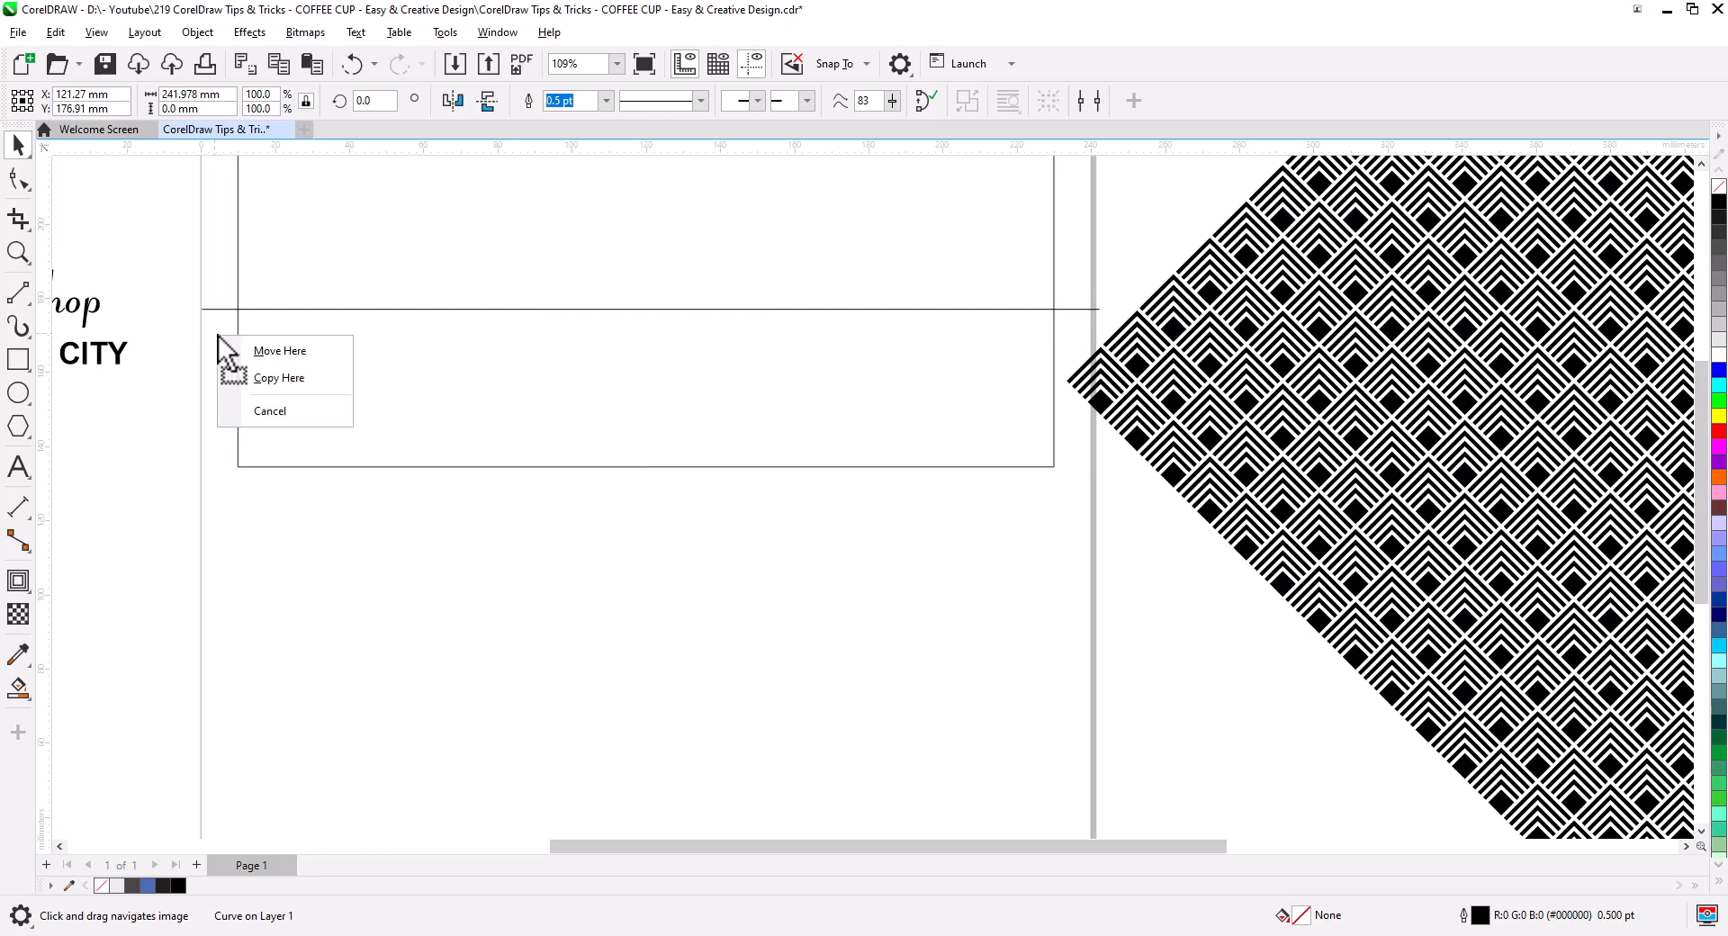
click(266, 383)
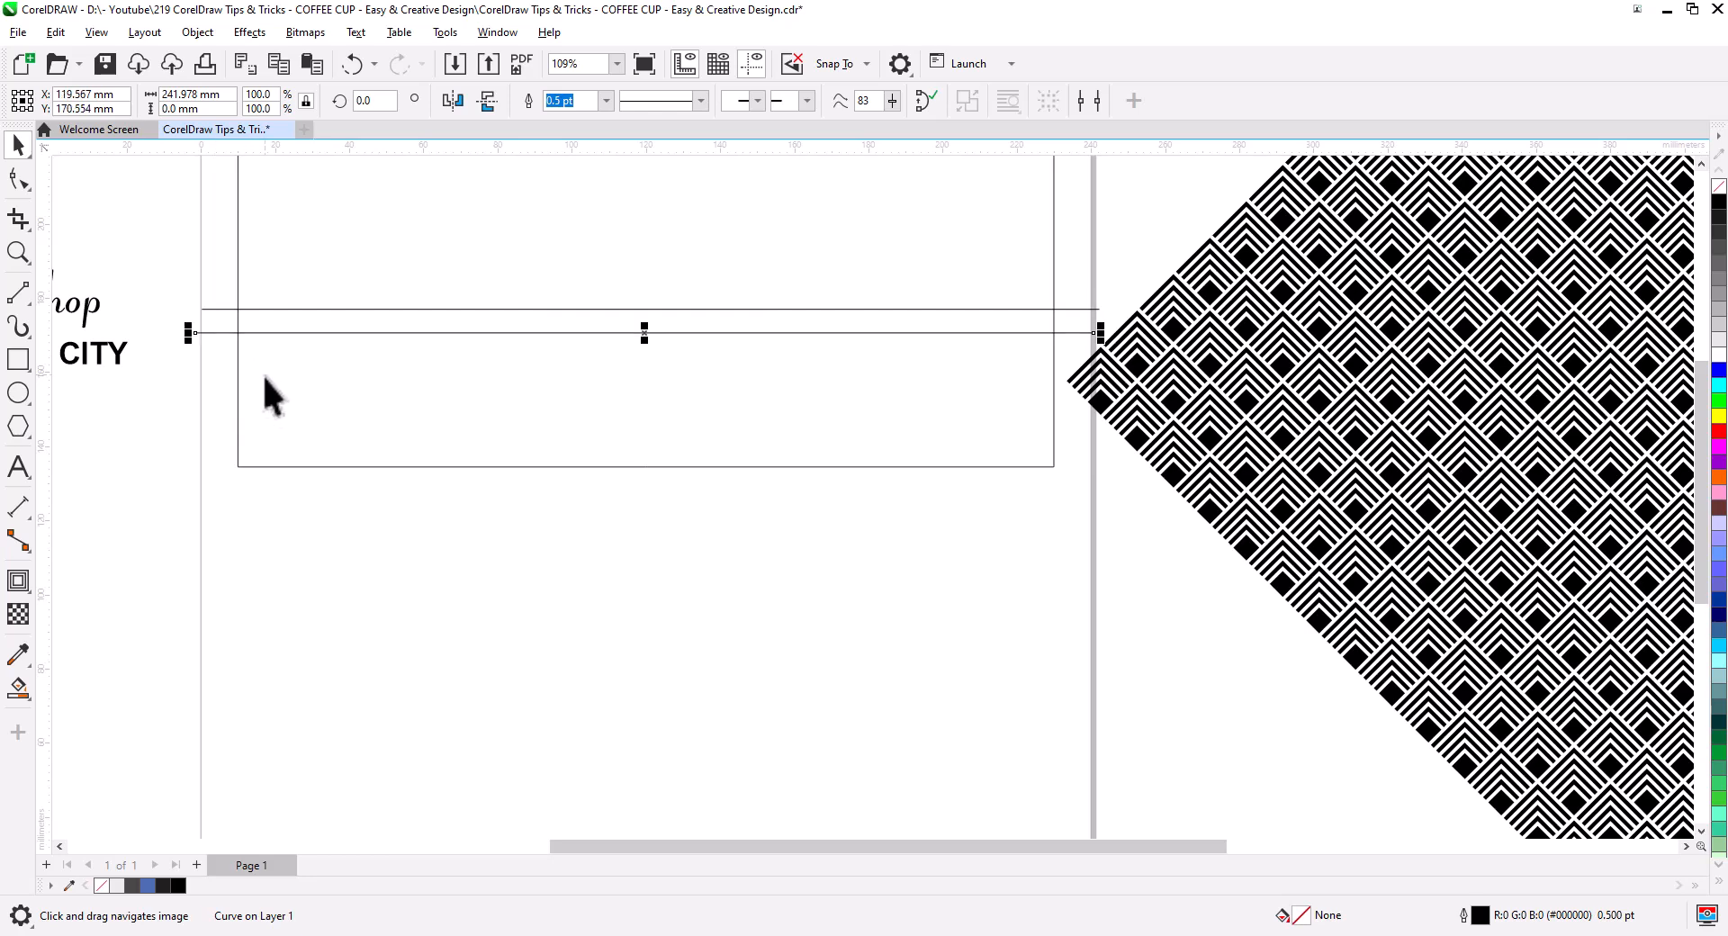
Step: Select both horizontal lines and move them together slightly upwards within the rectangle
scroll(270, 396, down, 1)
scroll(285, 413, up, 1)
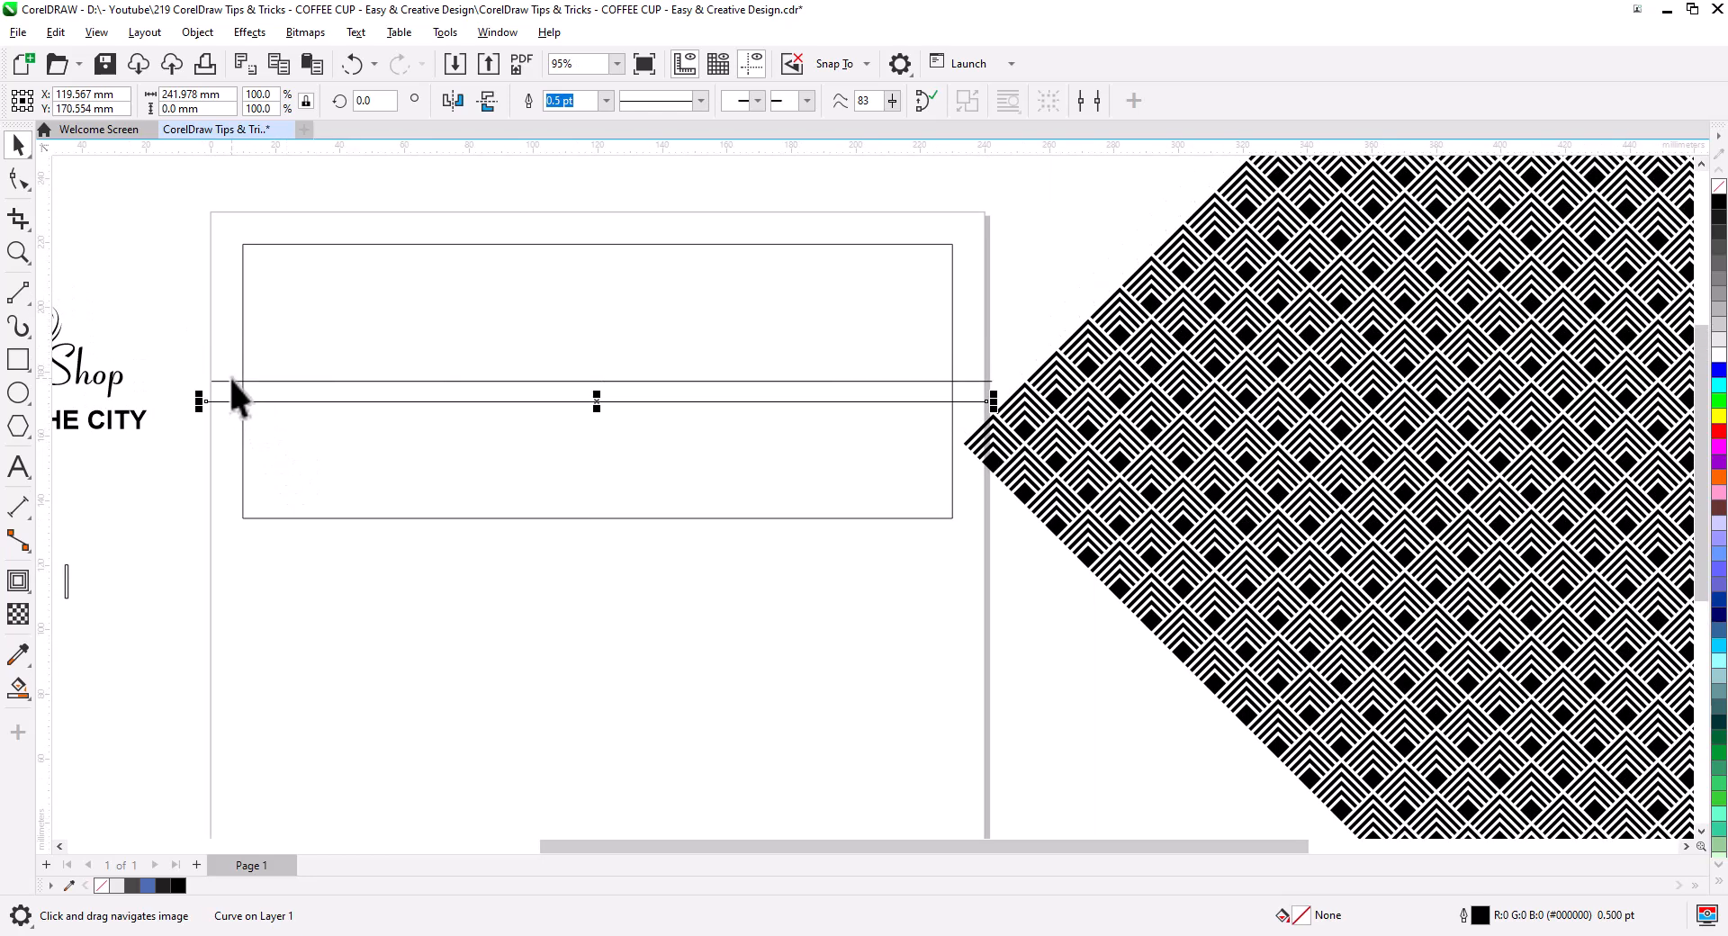
shift+click(231, 382)
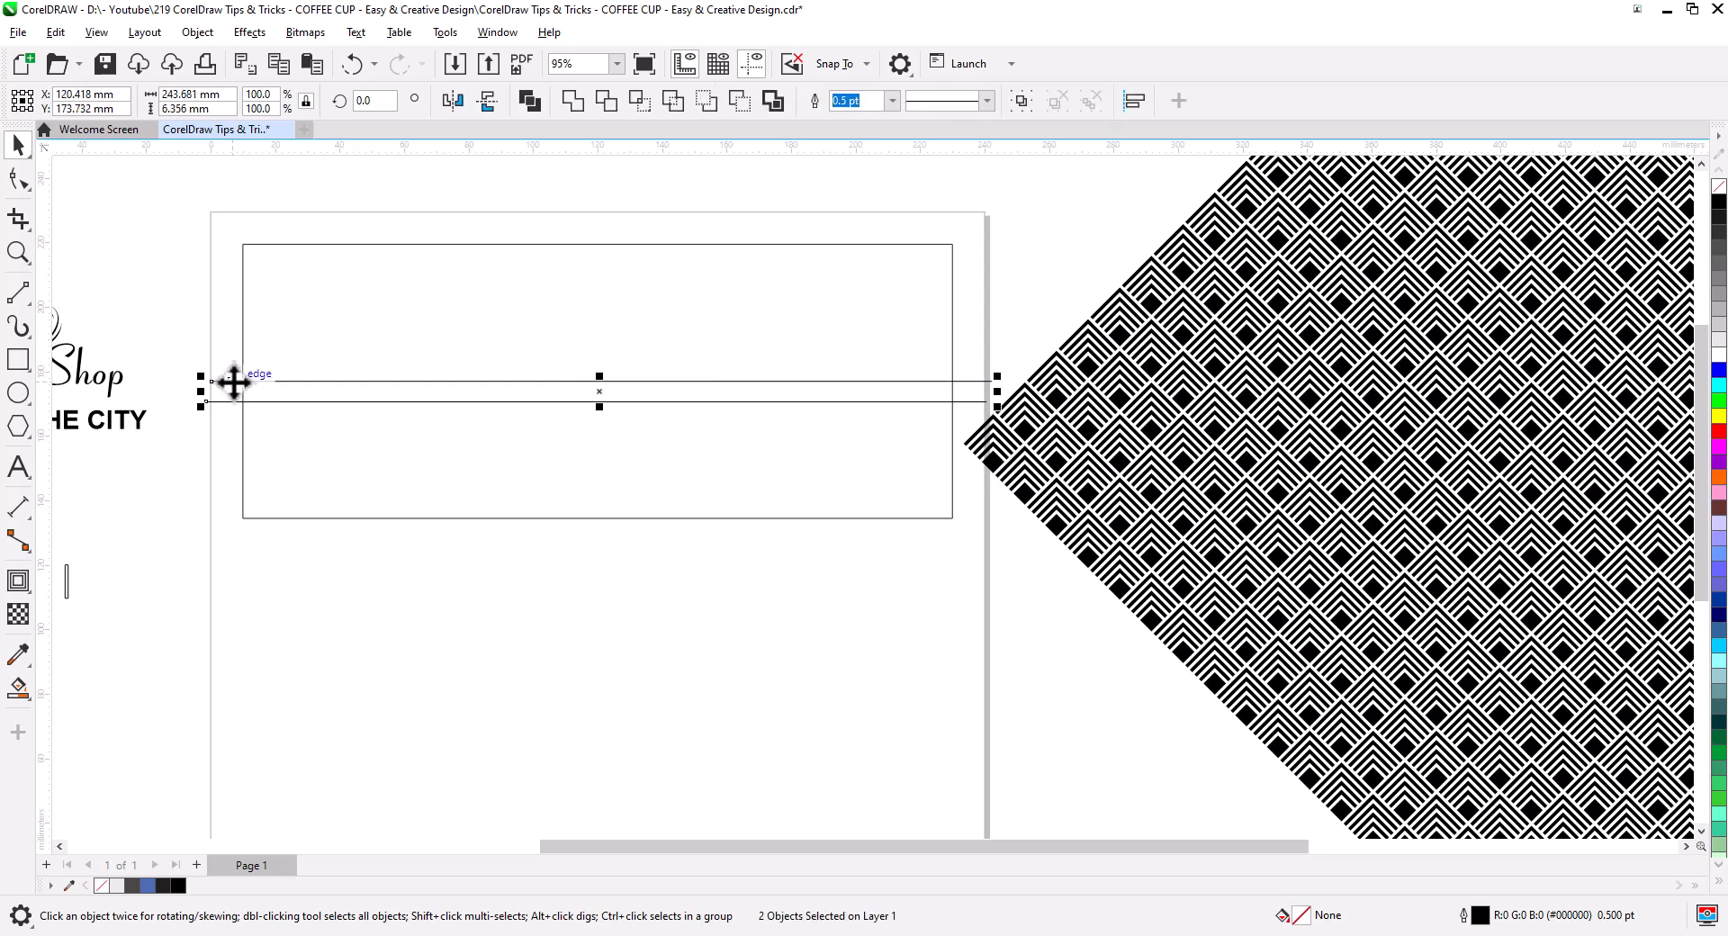
drag(232, 382, 234, 364)
click(137, 537)
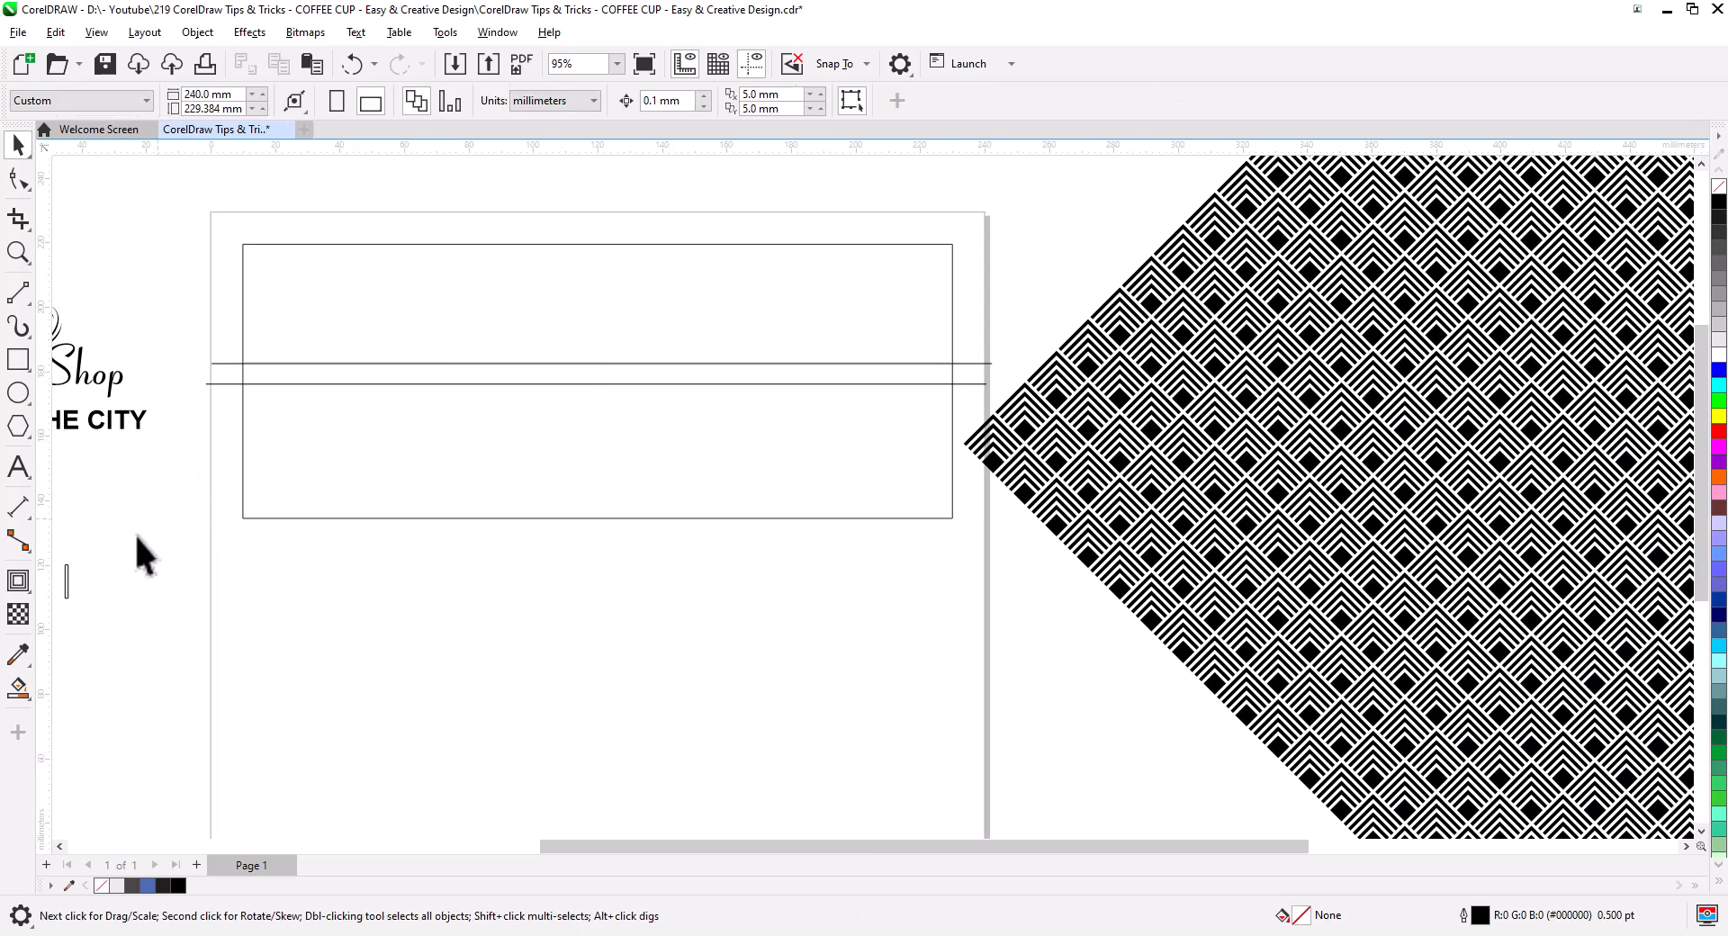
Step: Smart-fill the rectangle's area below the lower horizontal line and move the new blue shape beneath the rectangle
click(16, 690)
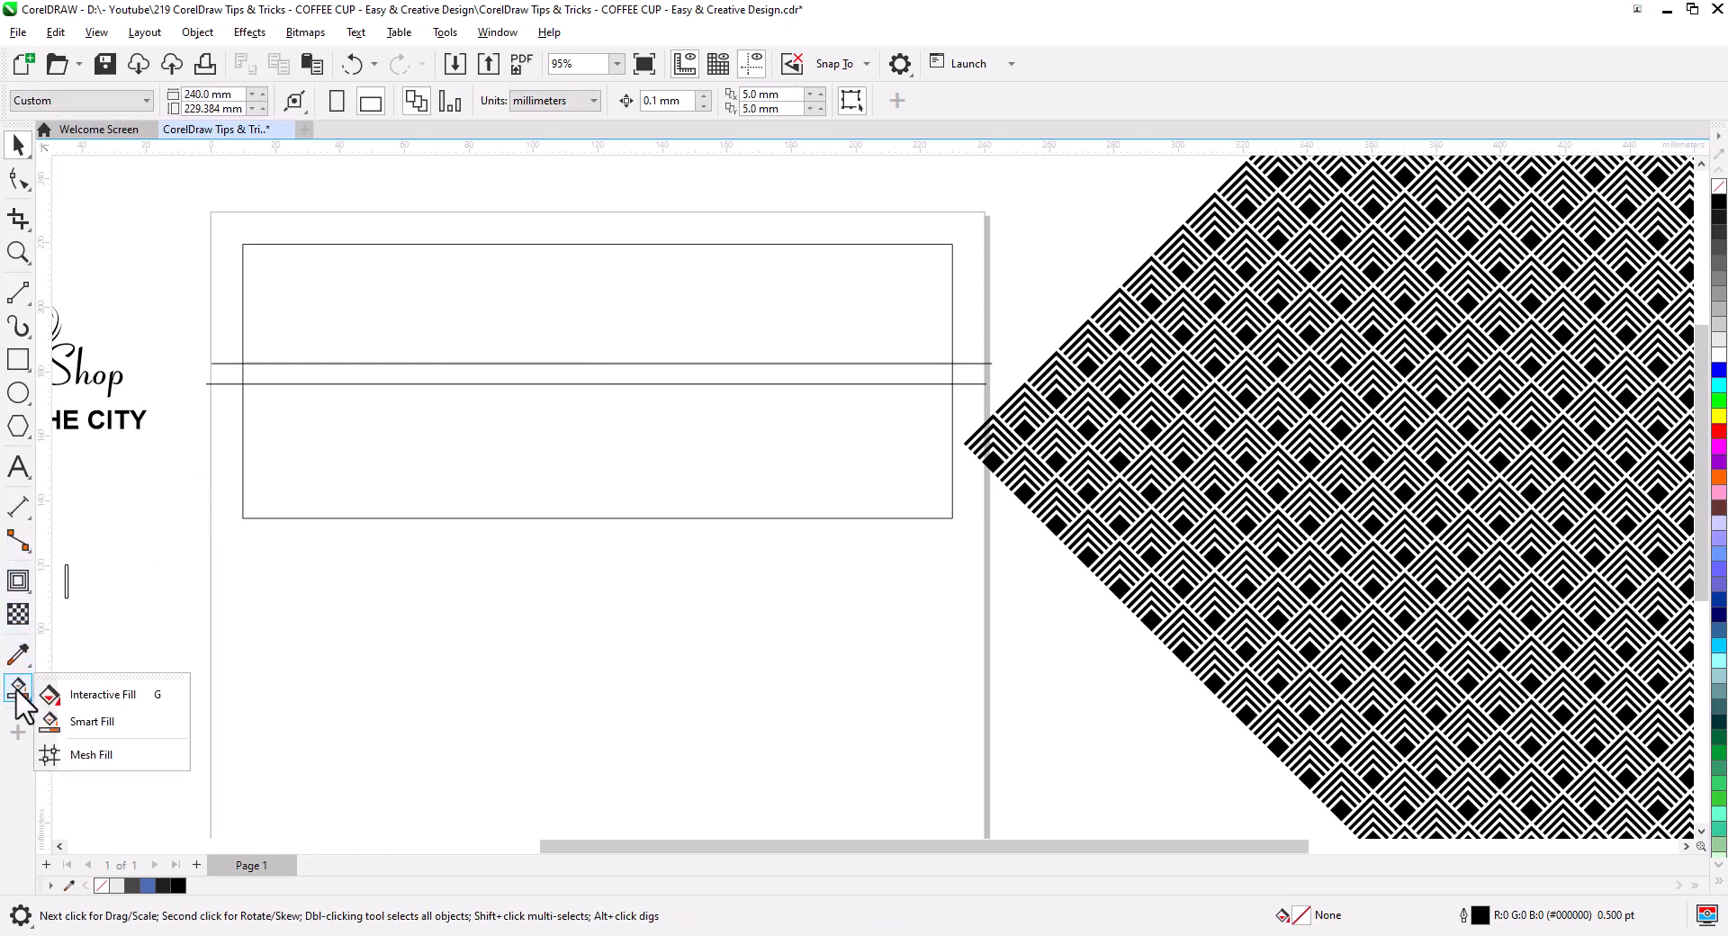
click(86, 720)
click(490, 397)
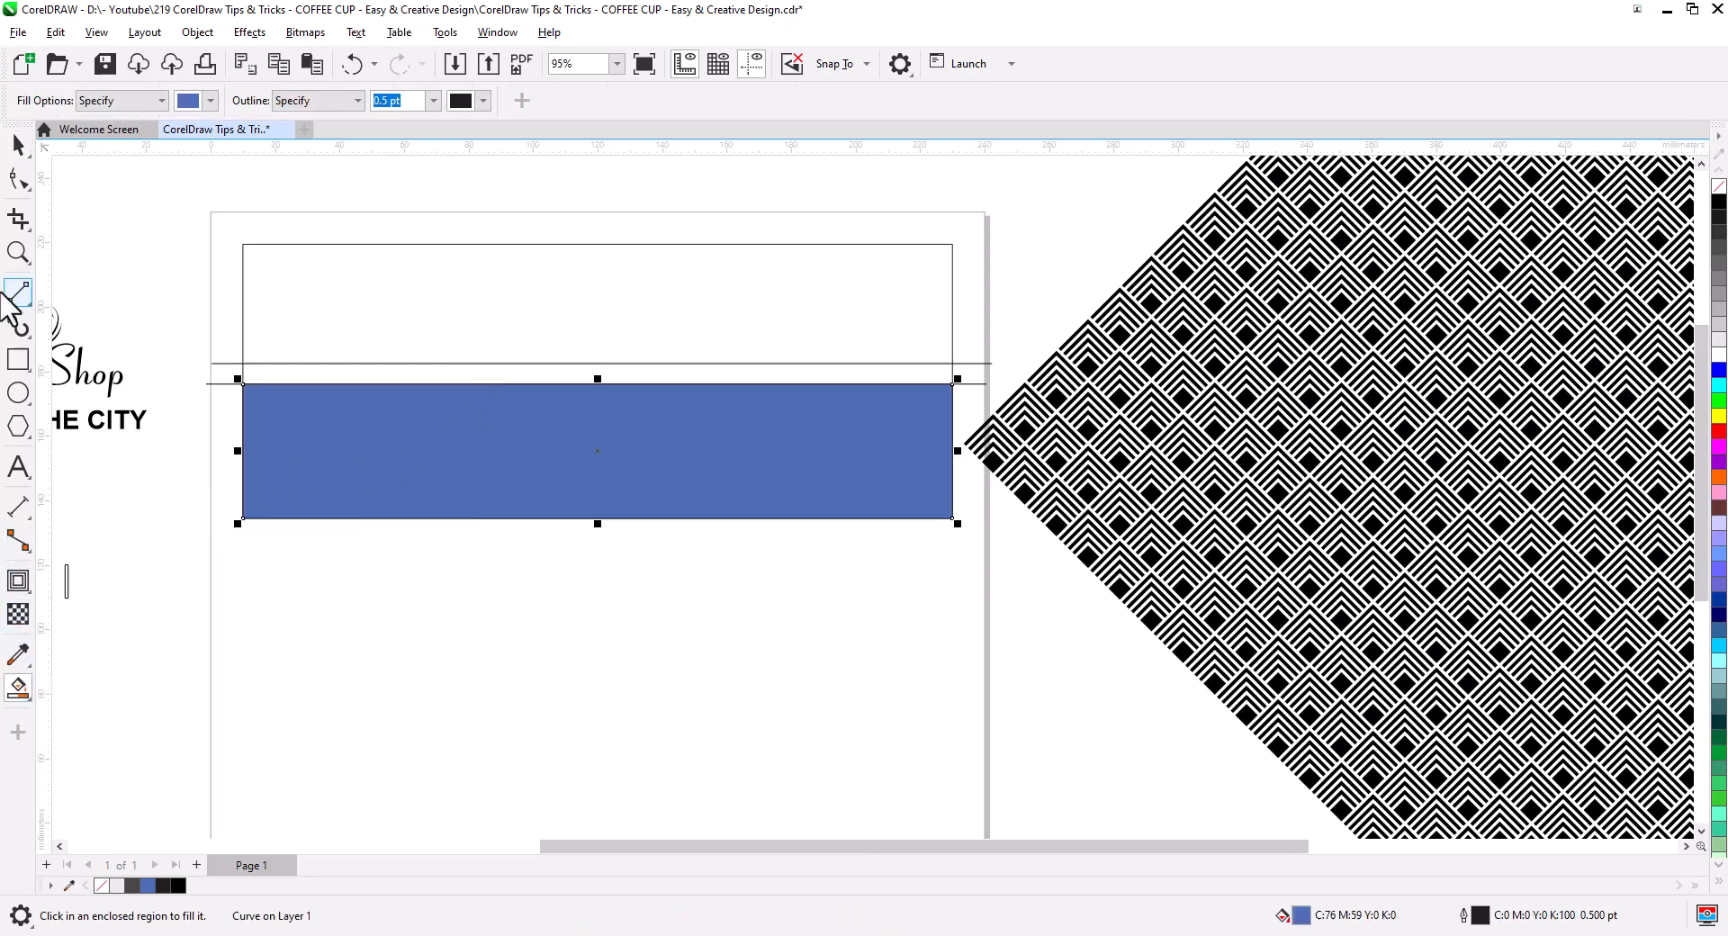
click(18, 147)
drag(362, 432, 369, 666)
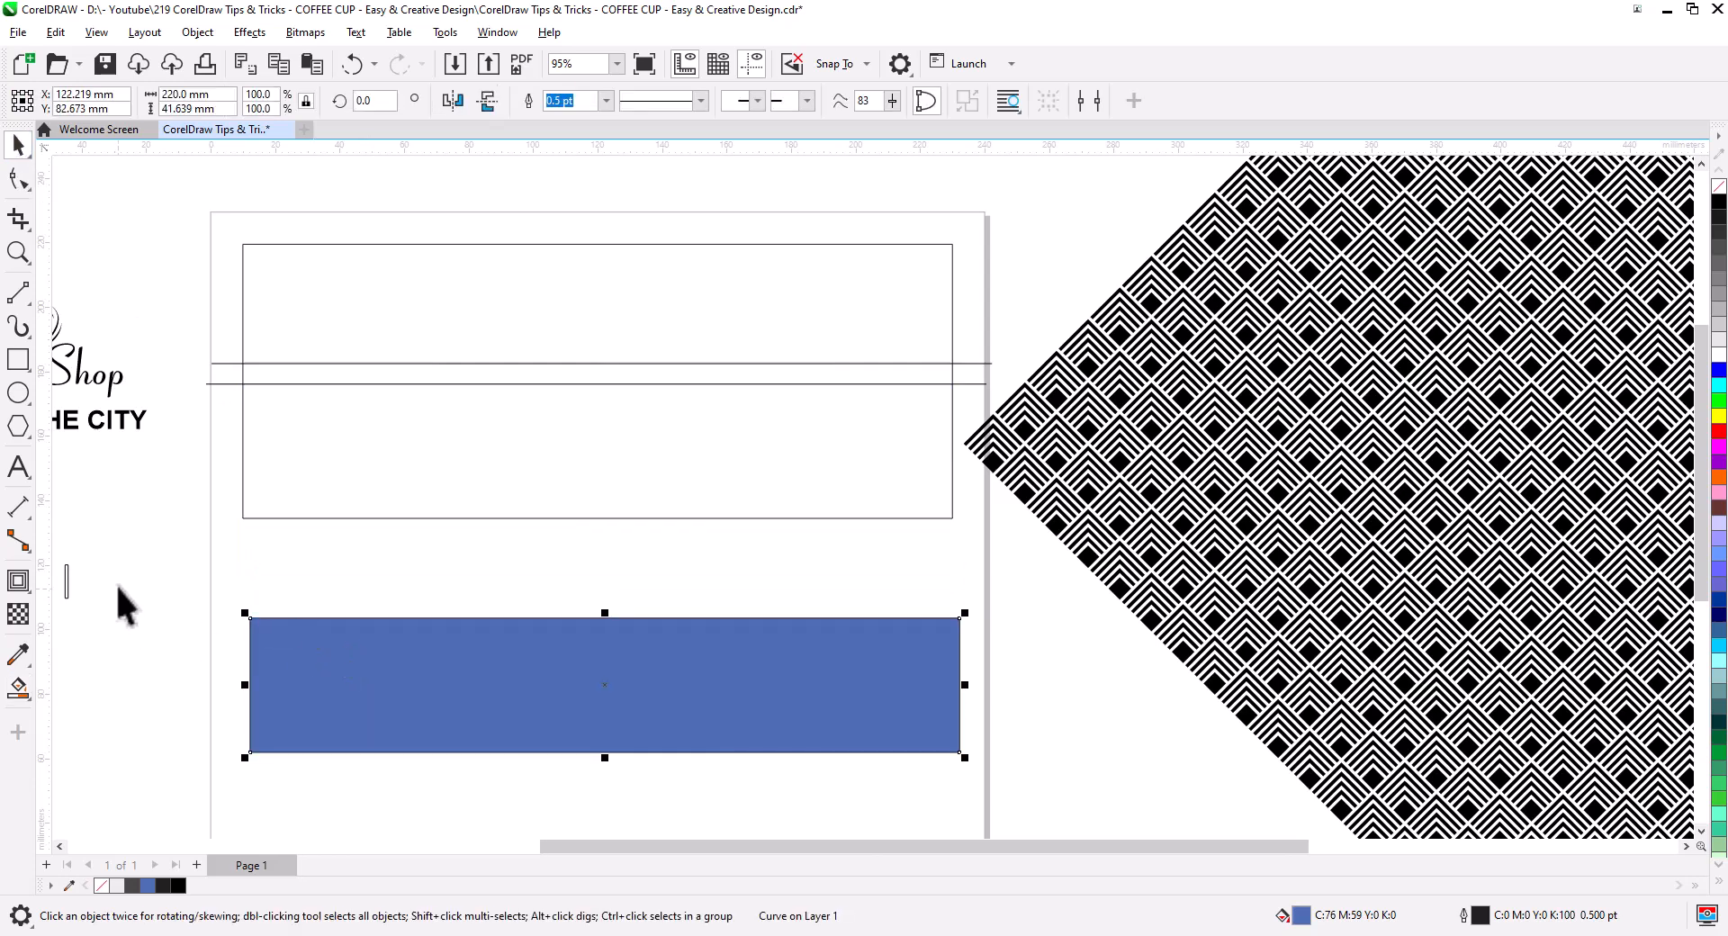
Step: Delete the lower horizontal line and smart-fill the rectangle's area below the remaining line
click(218, 383)
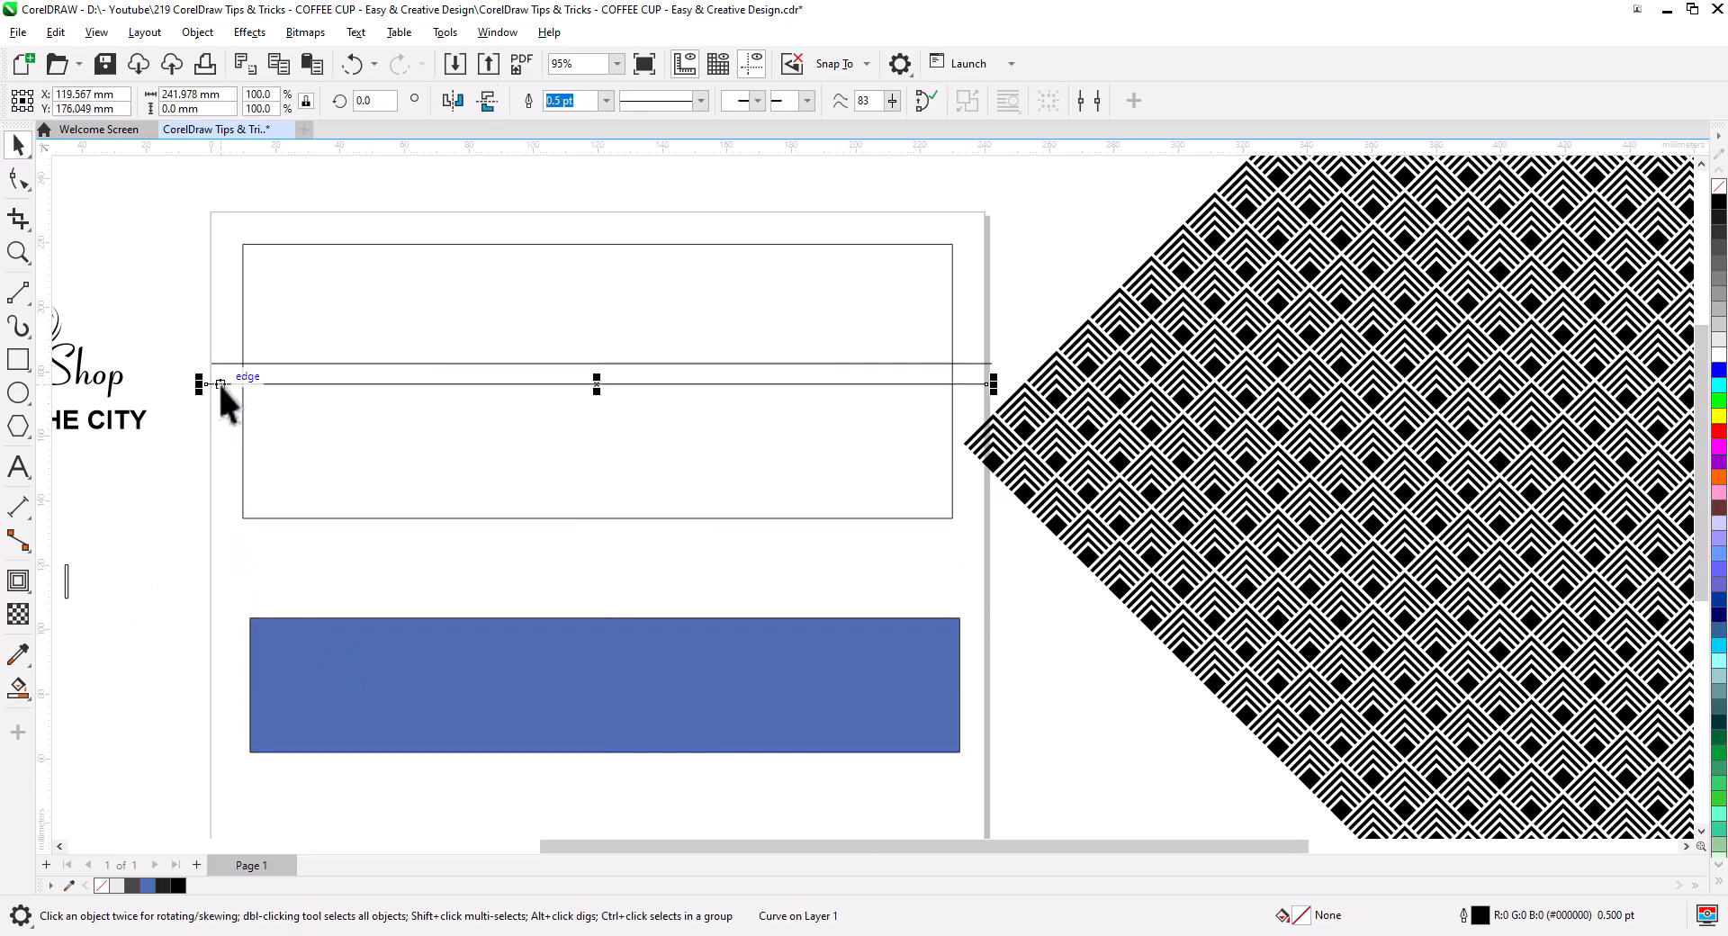
key(Delete)
click(18, 688)
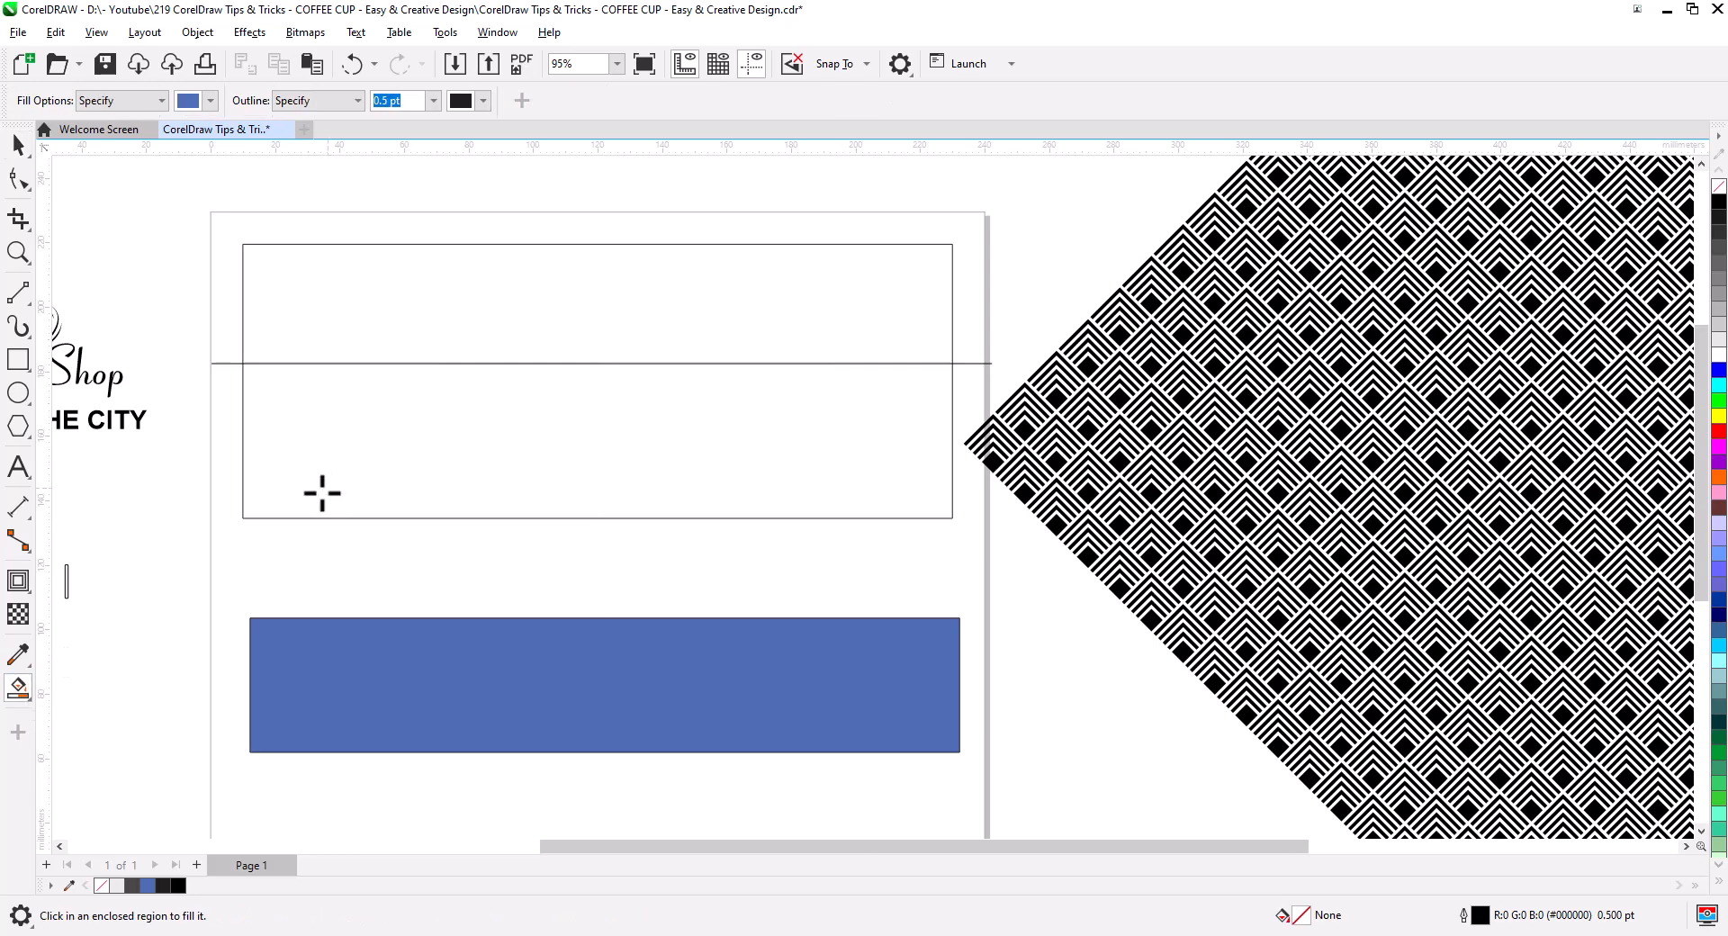
click(321, 494)
Step: Delete the remaining horizontal line and give the rectangle's lower band a dark grey fill (#494846) without an outline
click(18, 142)
click(218, 361)
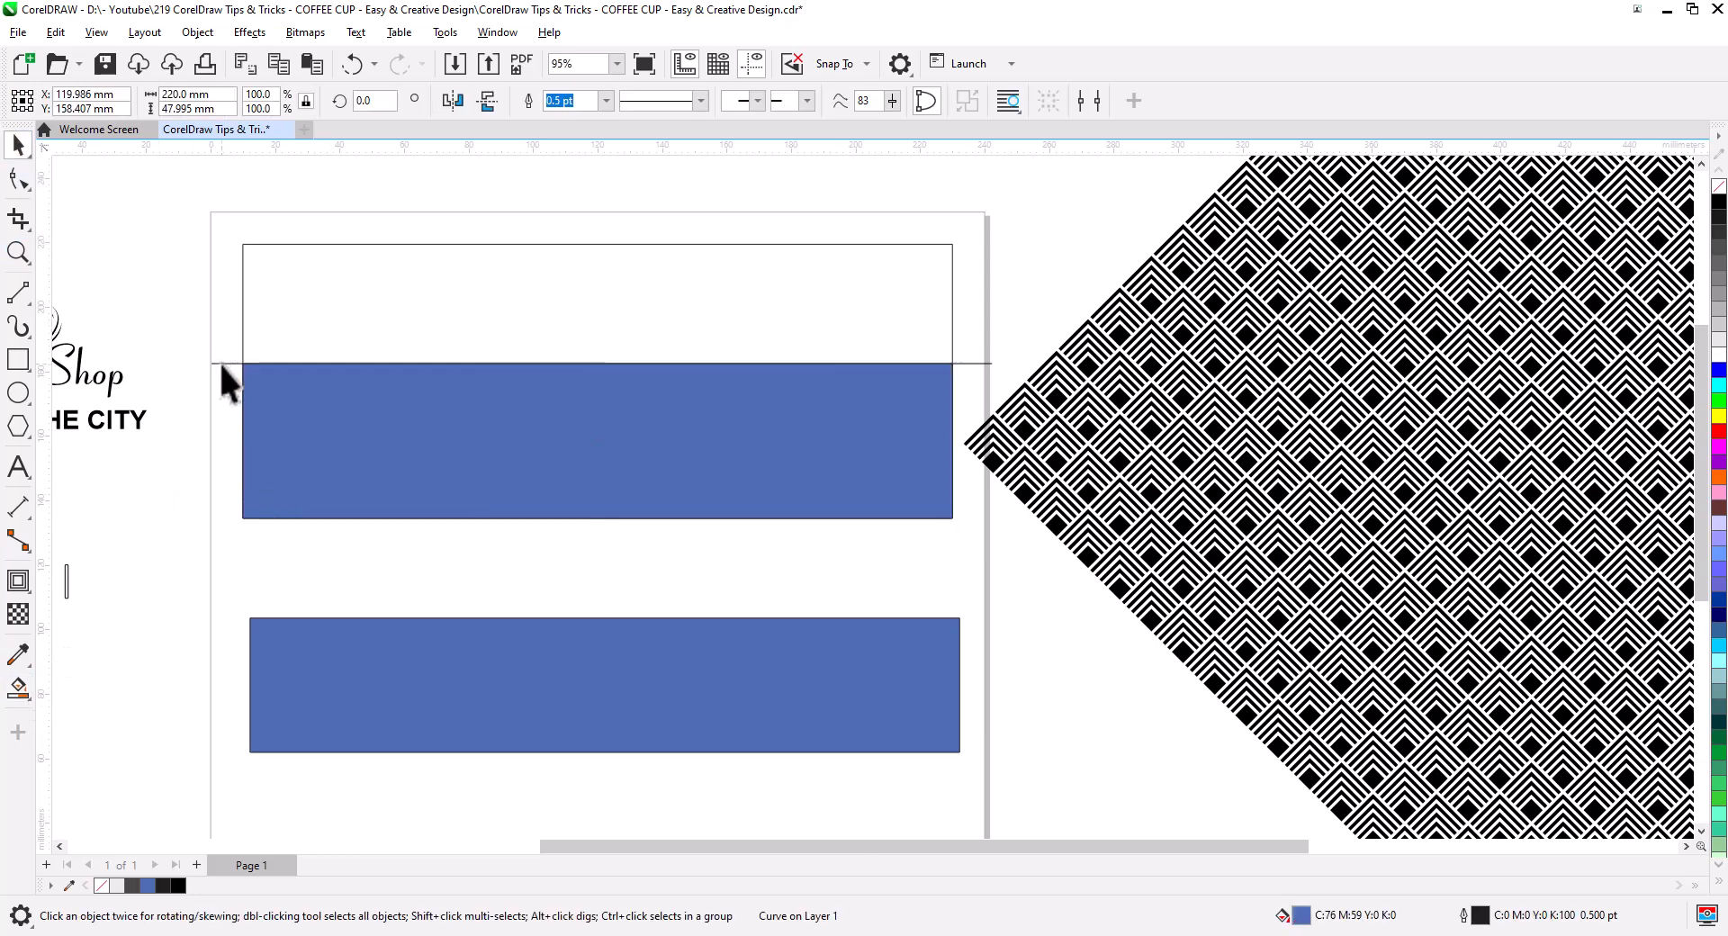
key(Delete)
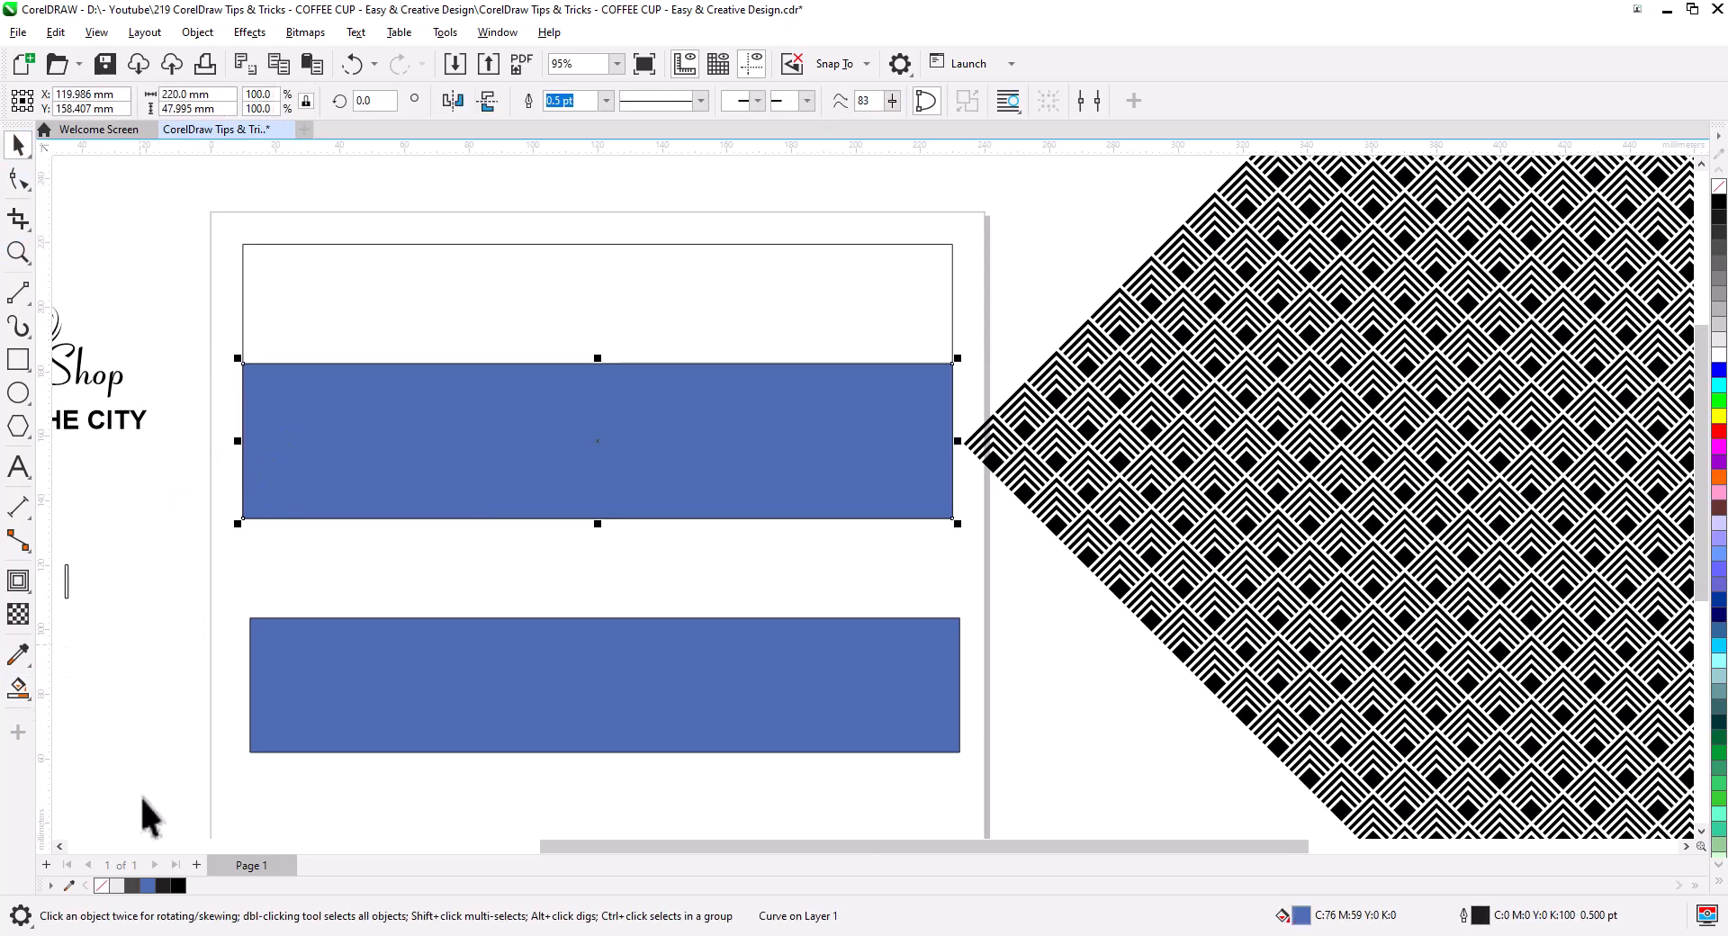
click(131, 885)
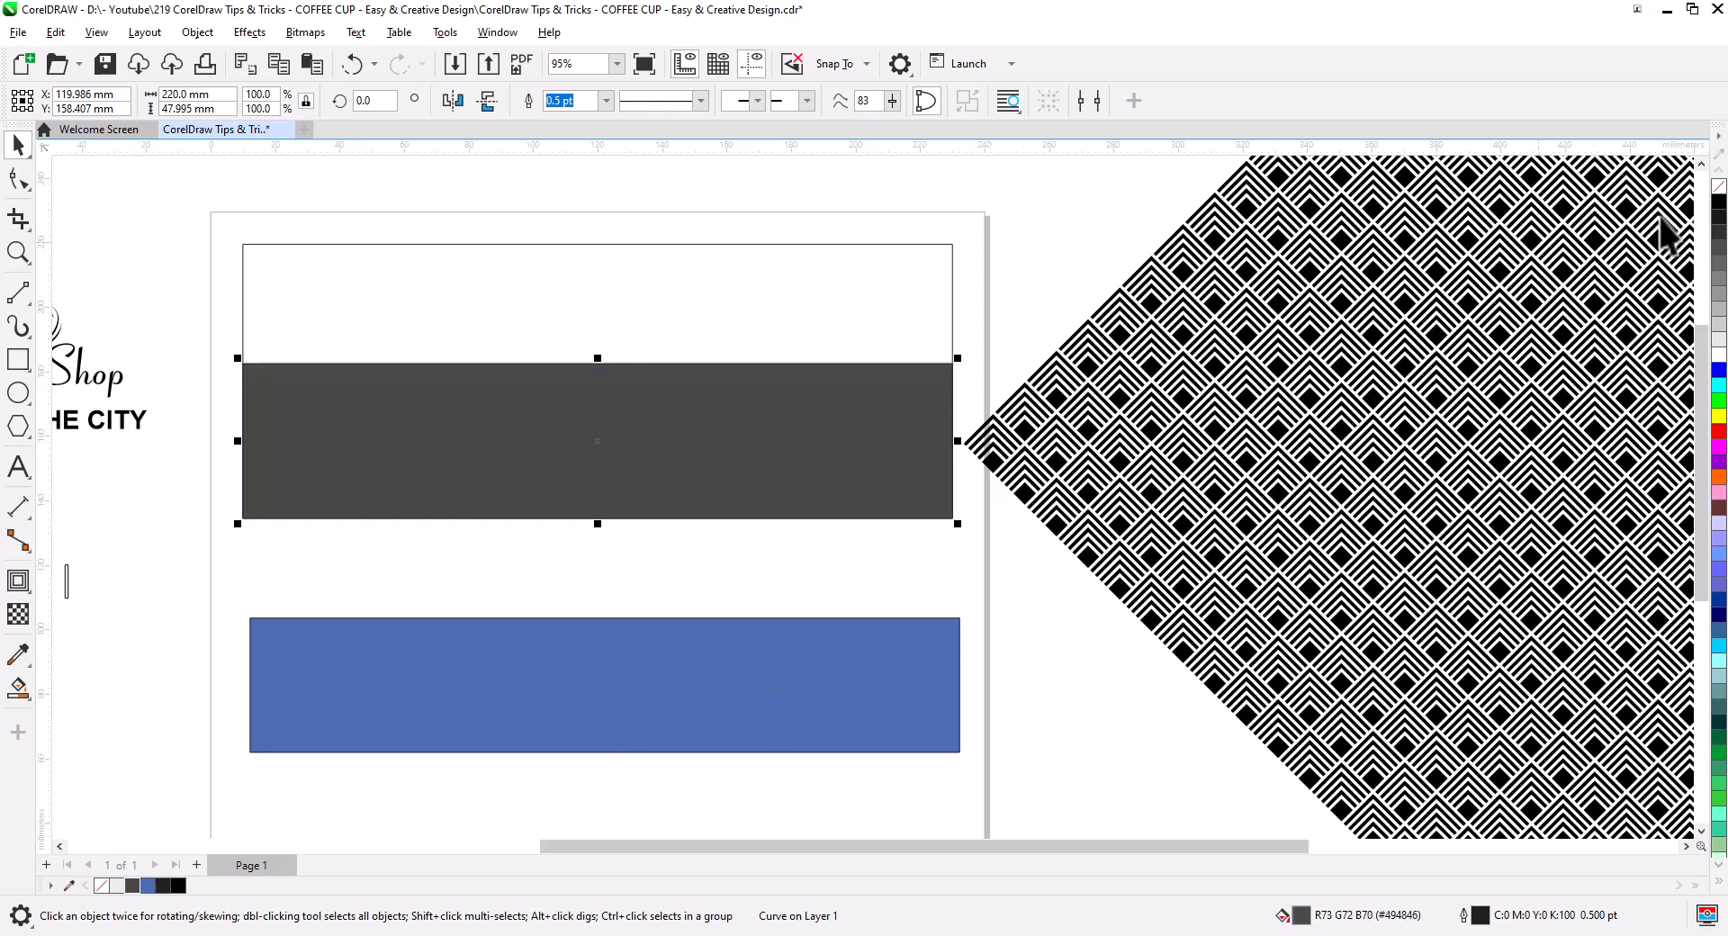
click(949, 585)
Step: Remove the fill from the separate blue rectangle and move it onto the striped geometric pattern
click(837, 675)
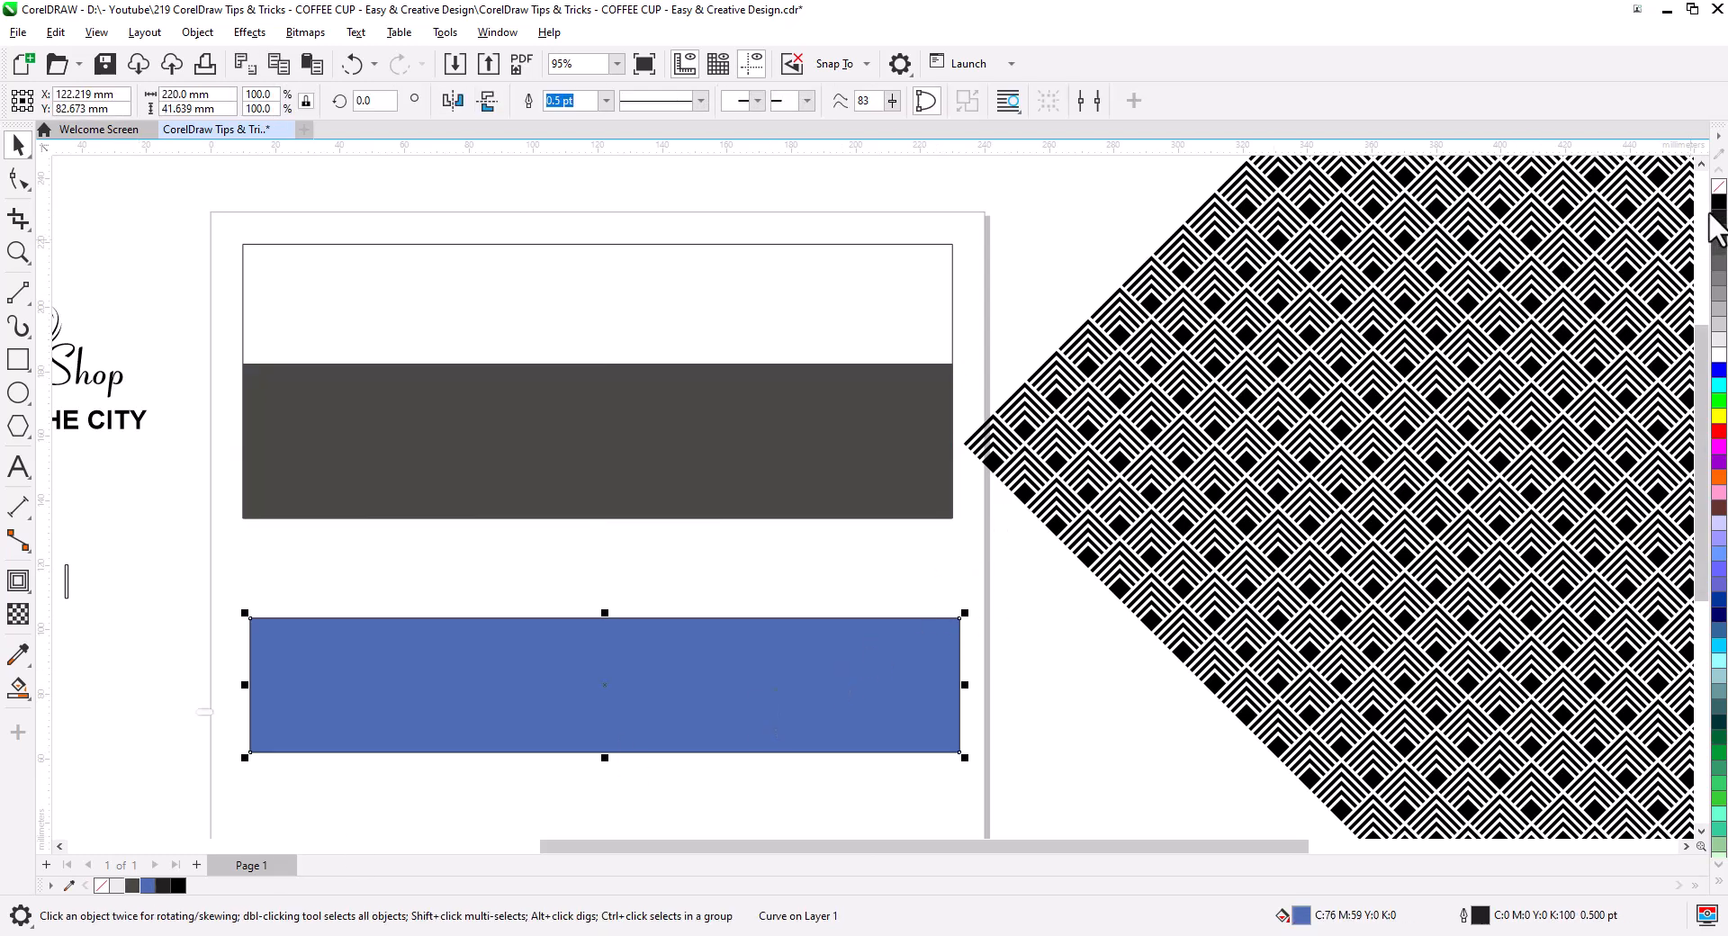
click(1718, 187)
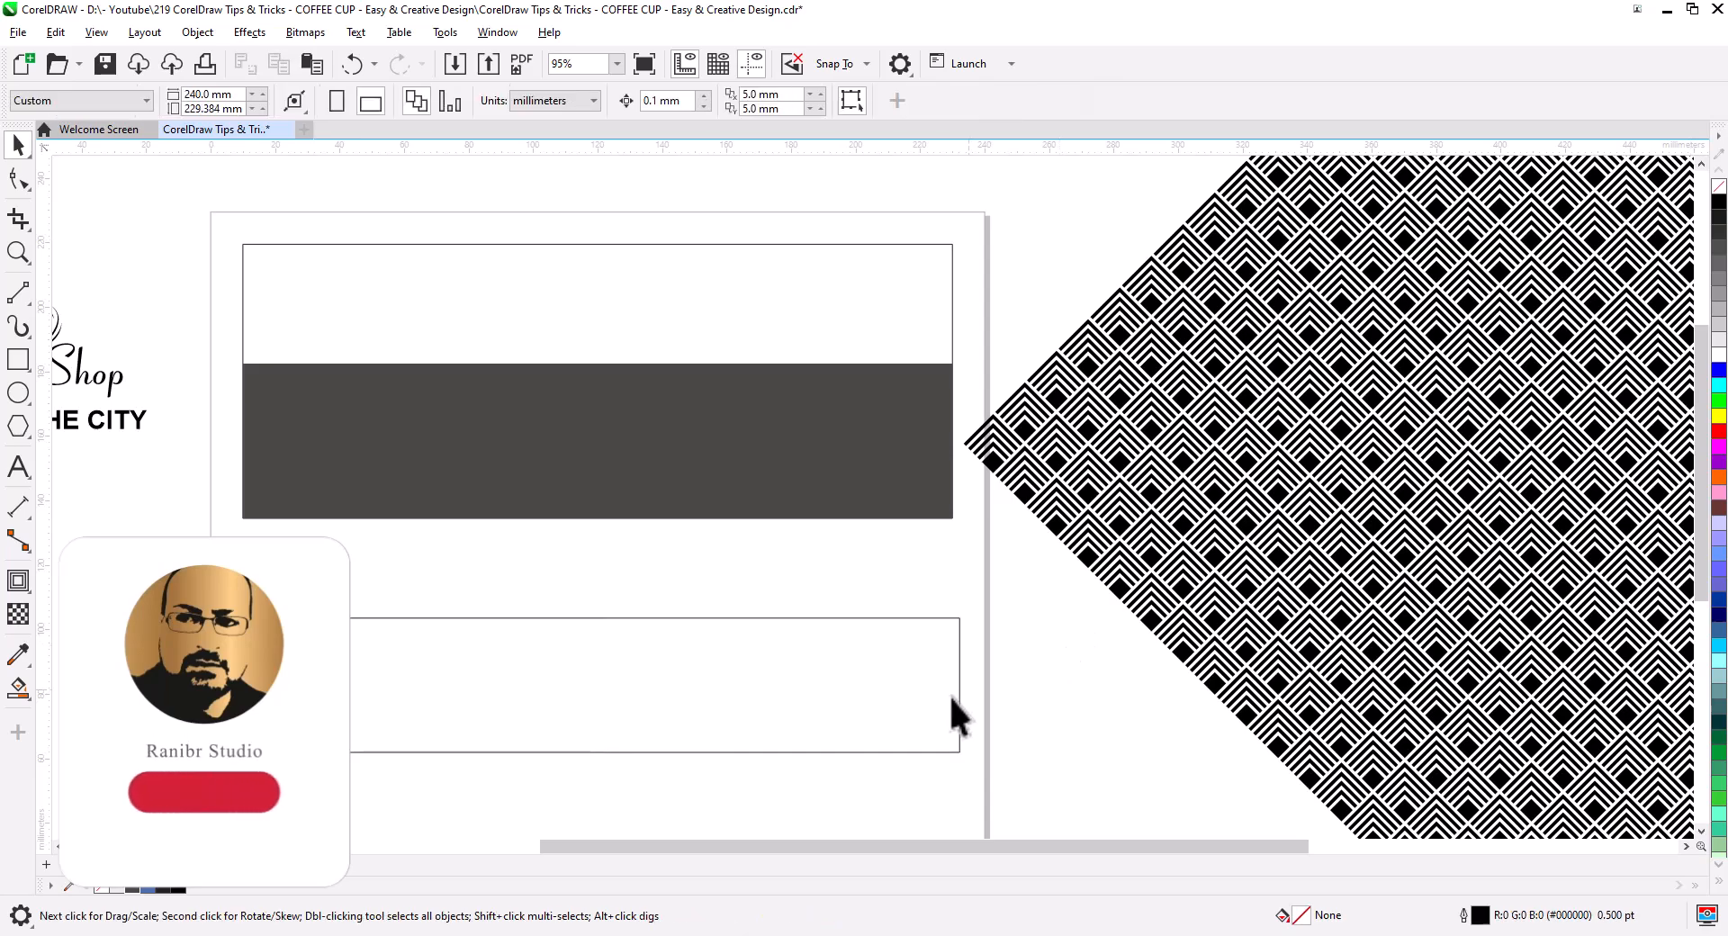
drag(952, 713, 1674, 446)
scroll(1448, 549, down, 2)
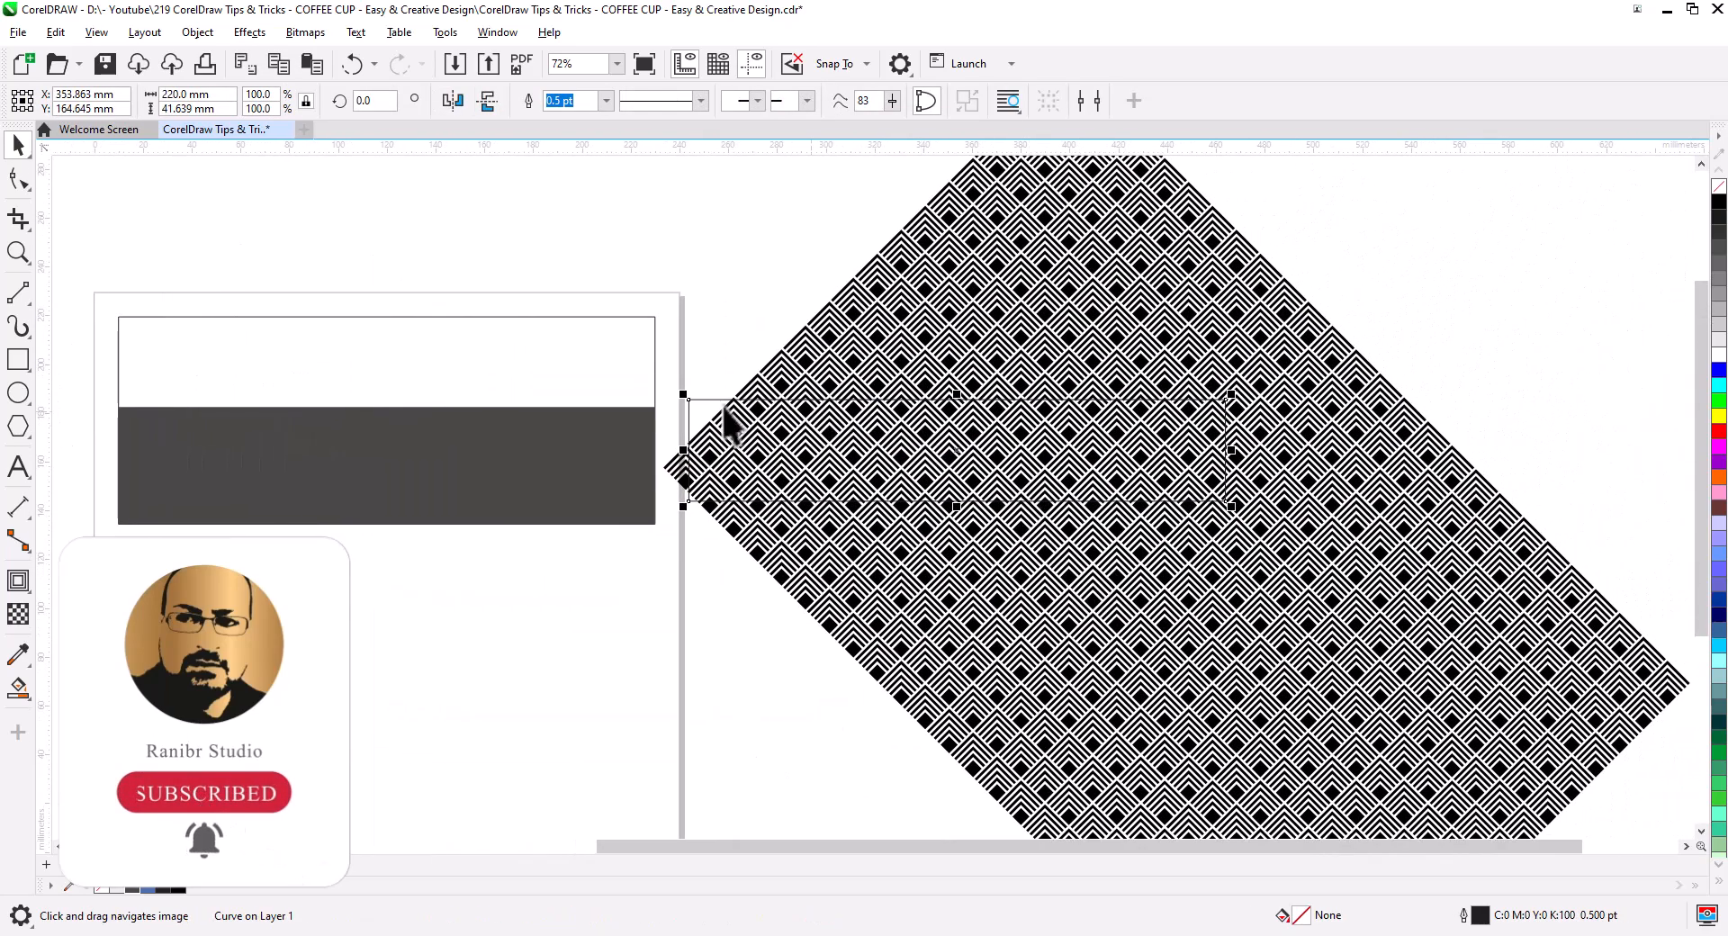
drag(707, 405, 804, 422)
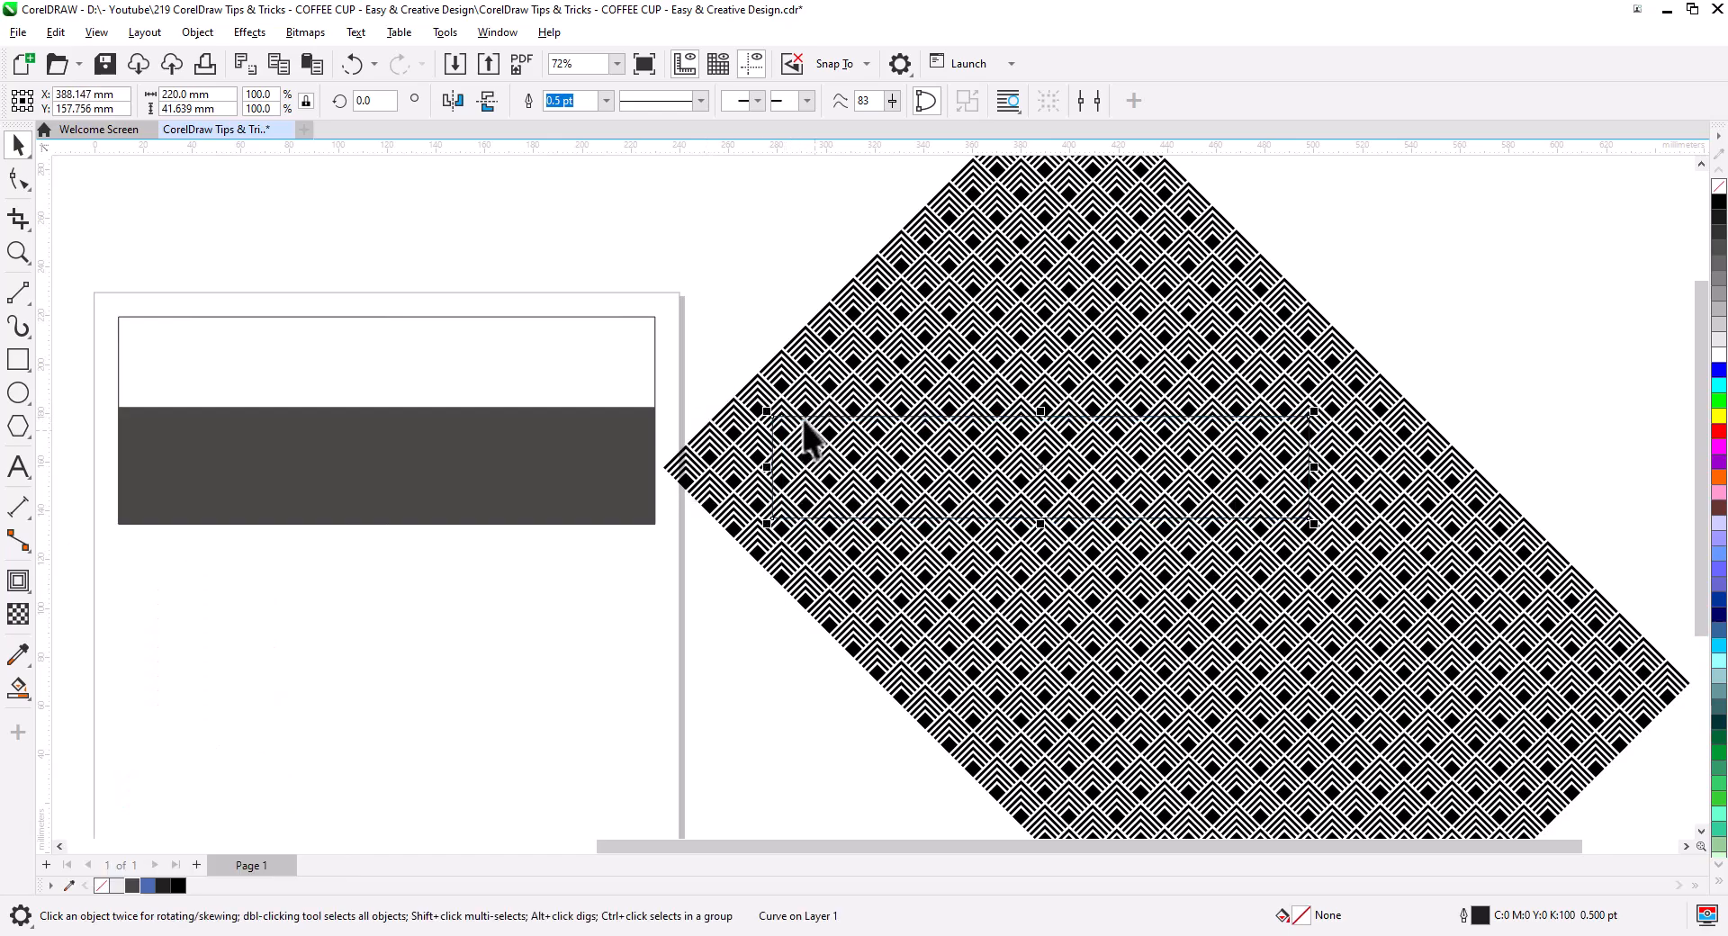
Step: Reposition the unfilled rectangle so its upper-left corner sits on the peak of a pattern tile
scroll(821, 439, up, 6)
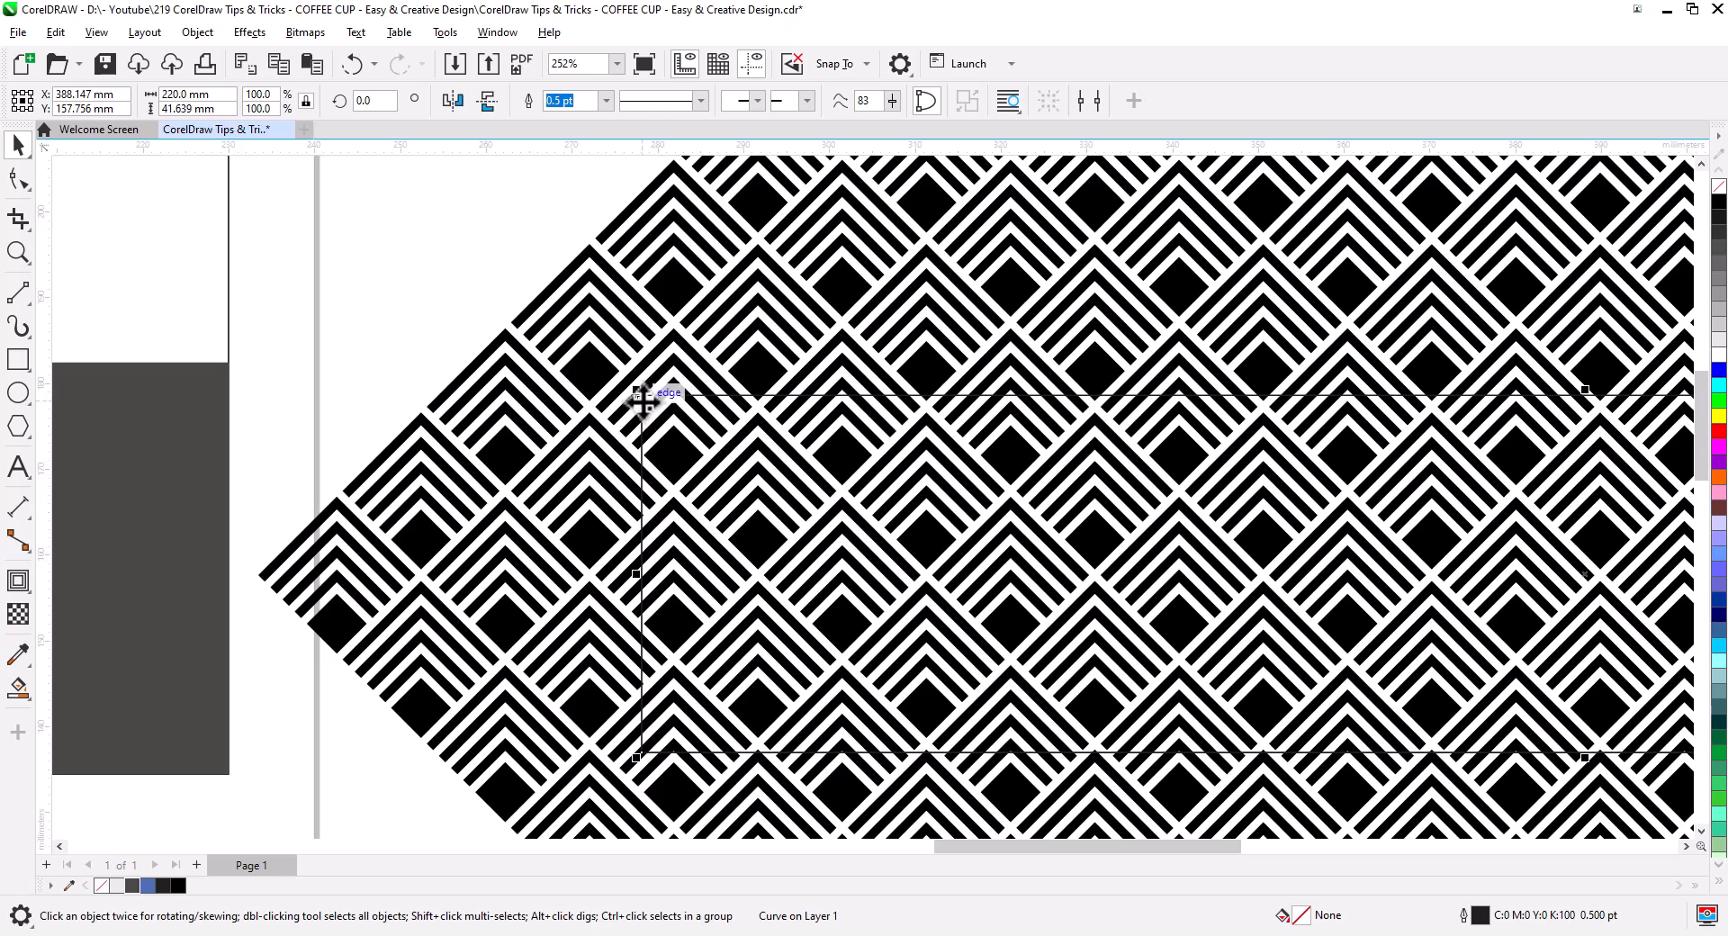
drag(639, 396, 674, 329)
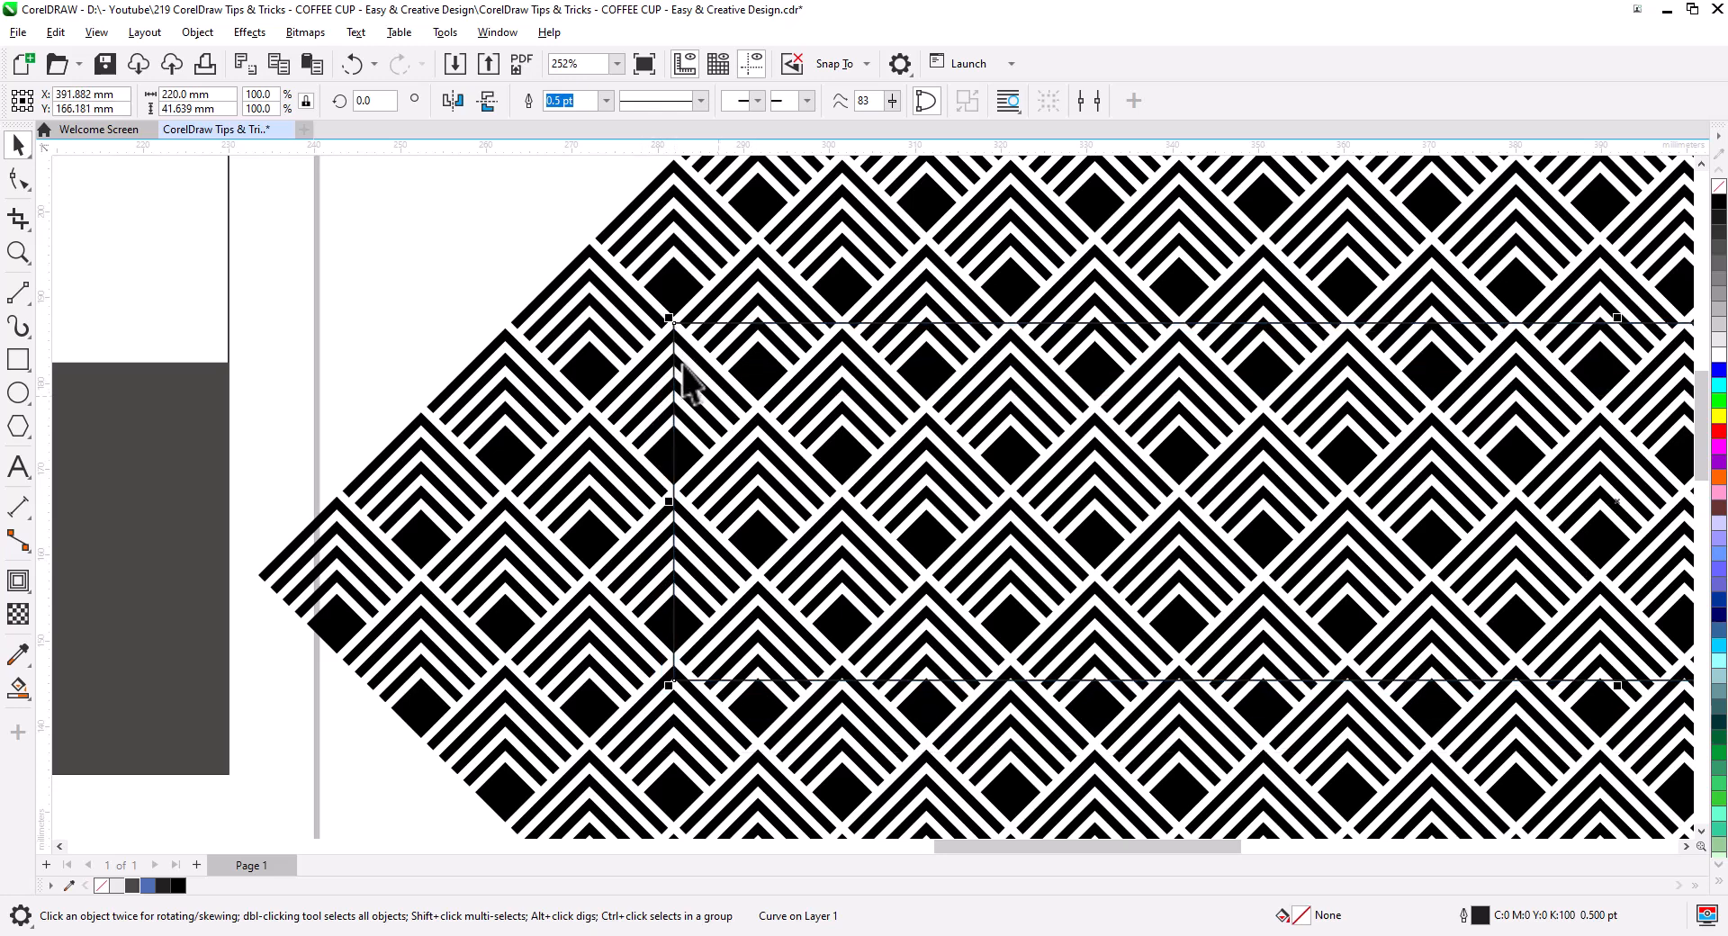
scroll(686, 382, up, 4)
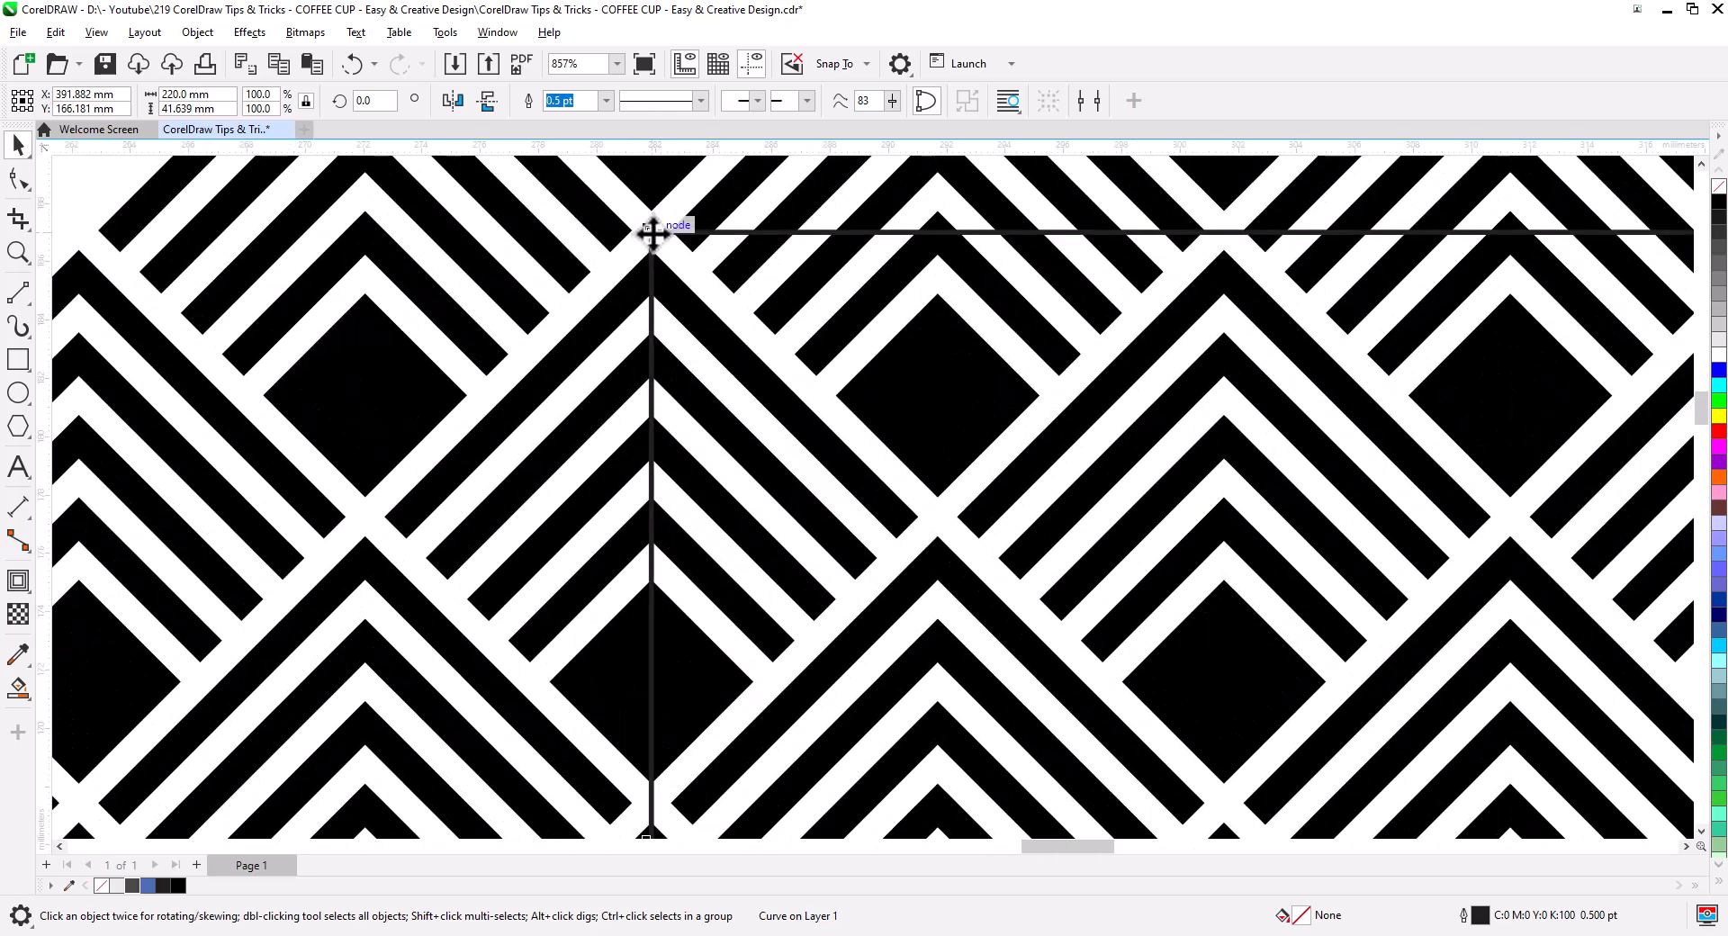
drag(653, 232, 654, 255)
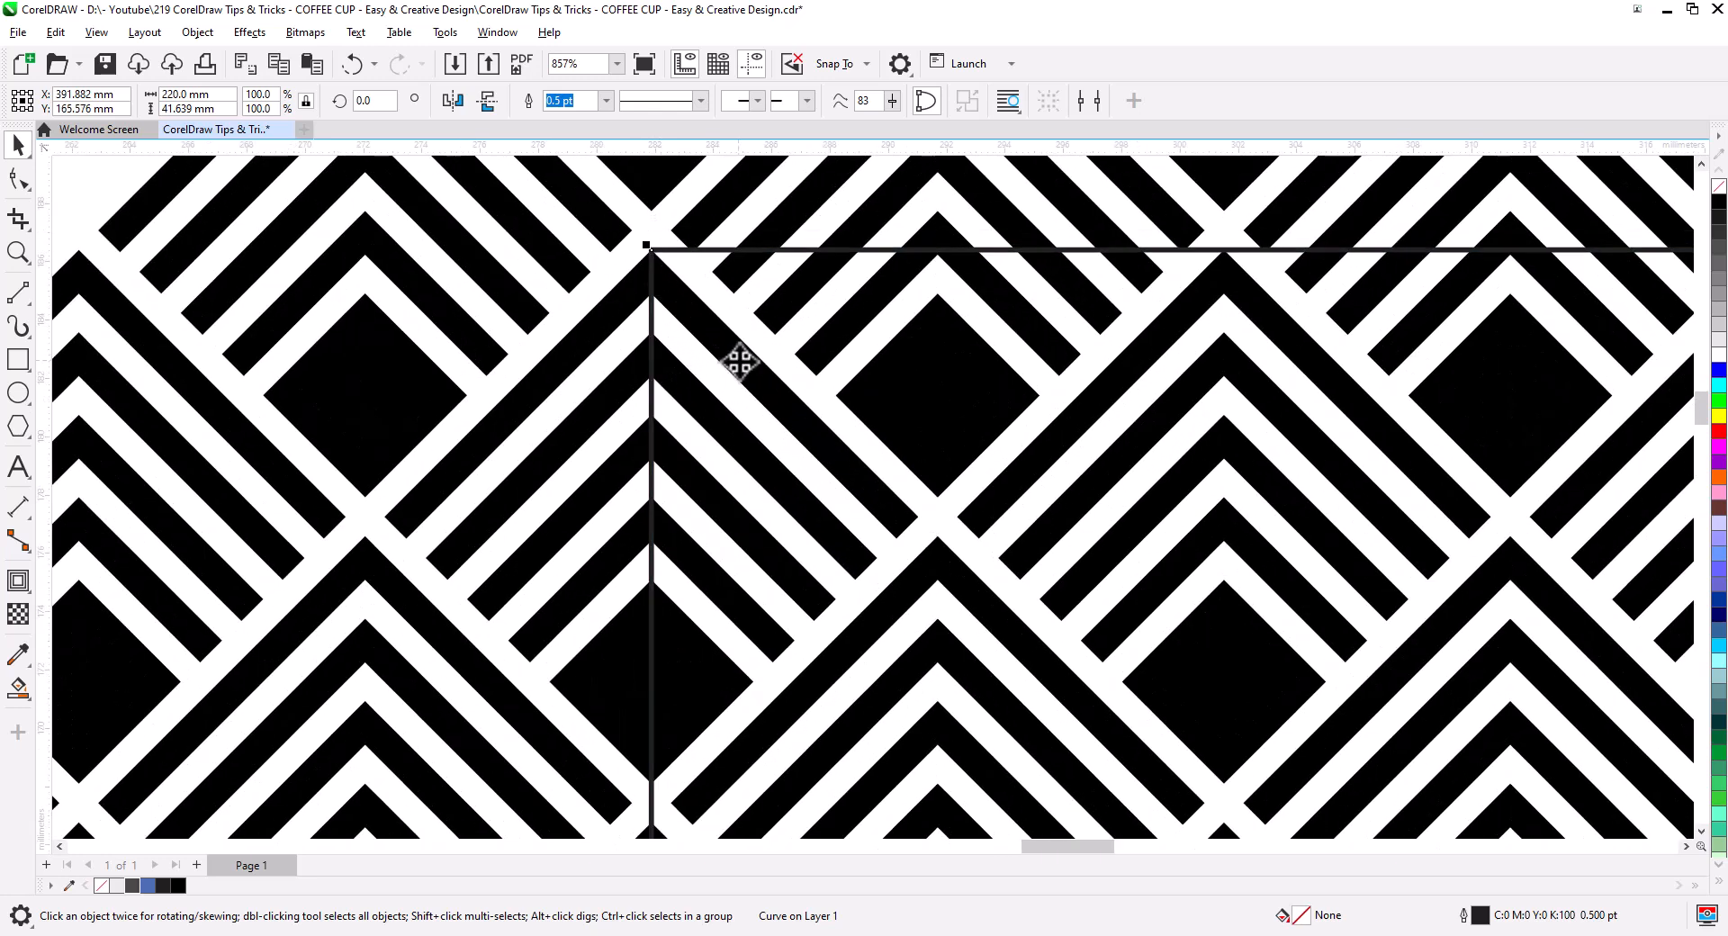
Step: Scale the unfilled rectangle proportionally from its lower-right corner to about 216 mm wide, fitting it to the pattern tiles
scroll(895, 374, down, 6)
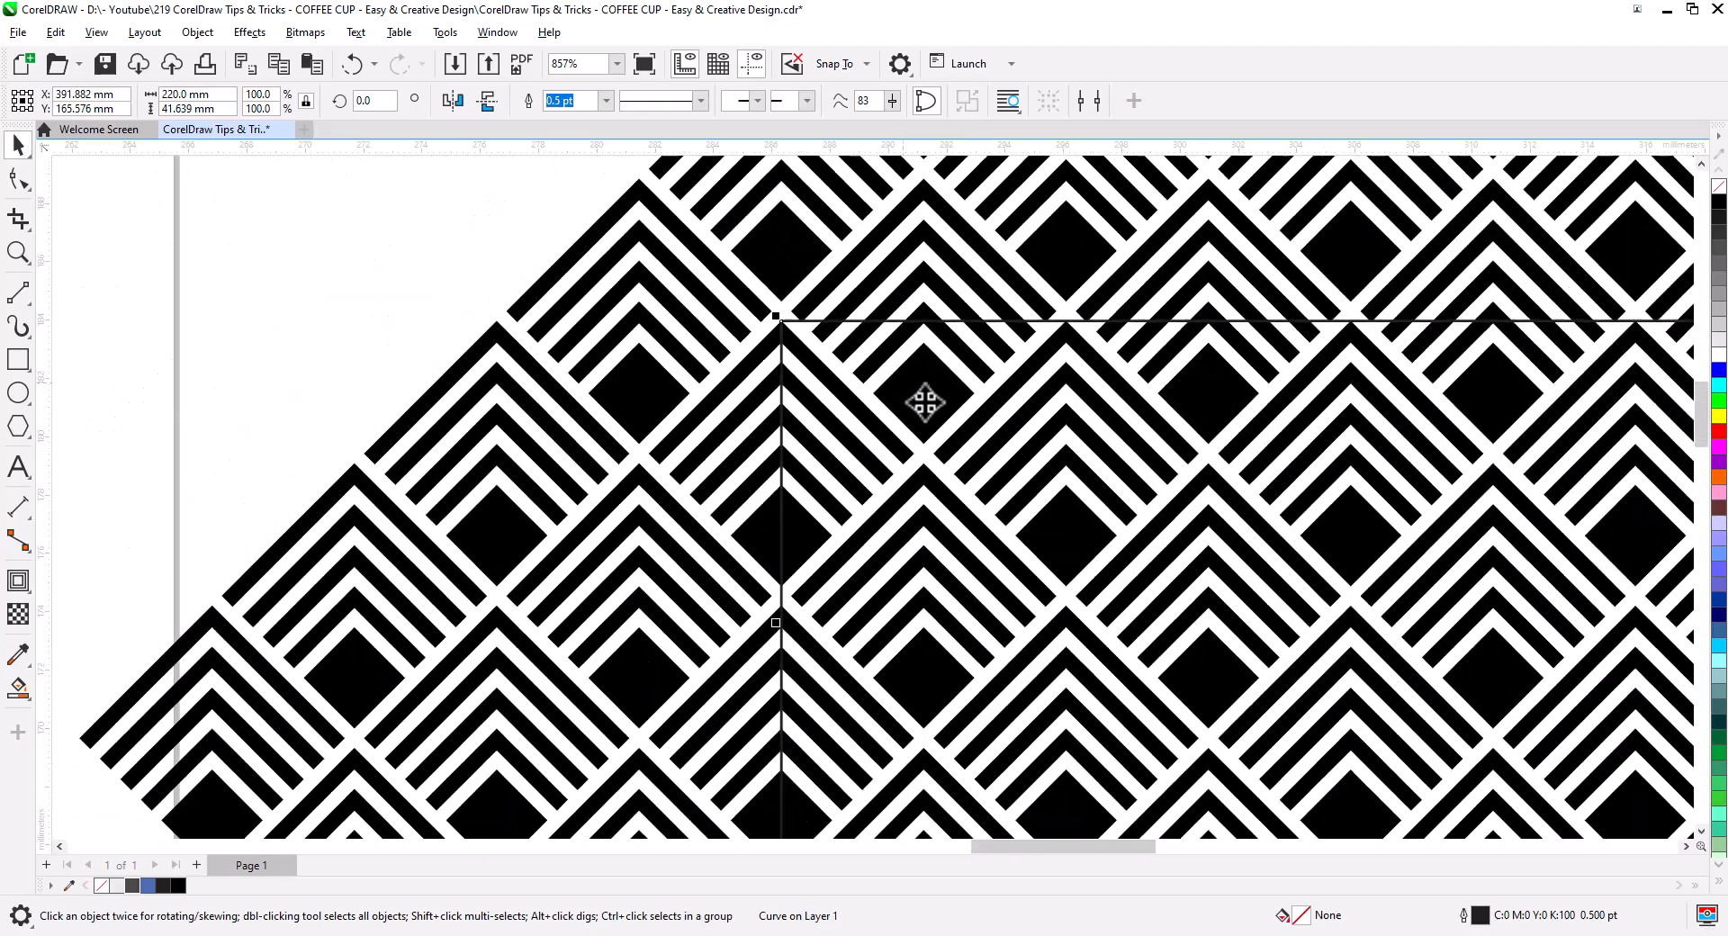
drag(687, 470, 1092, 515)
drag(1591, 475, 1141, 477)
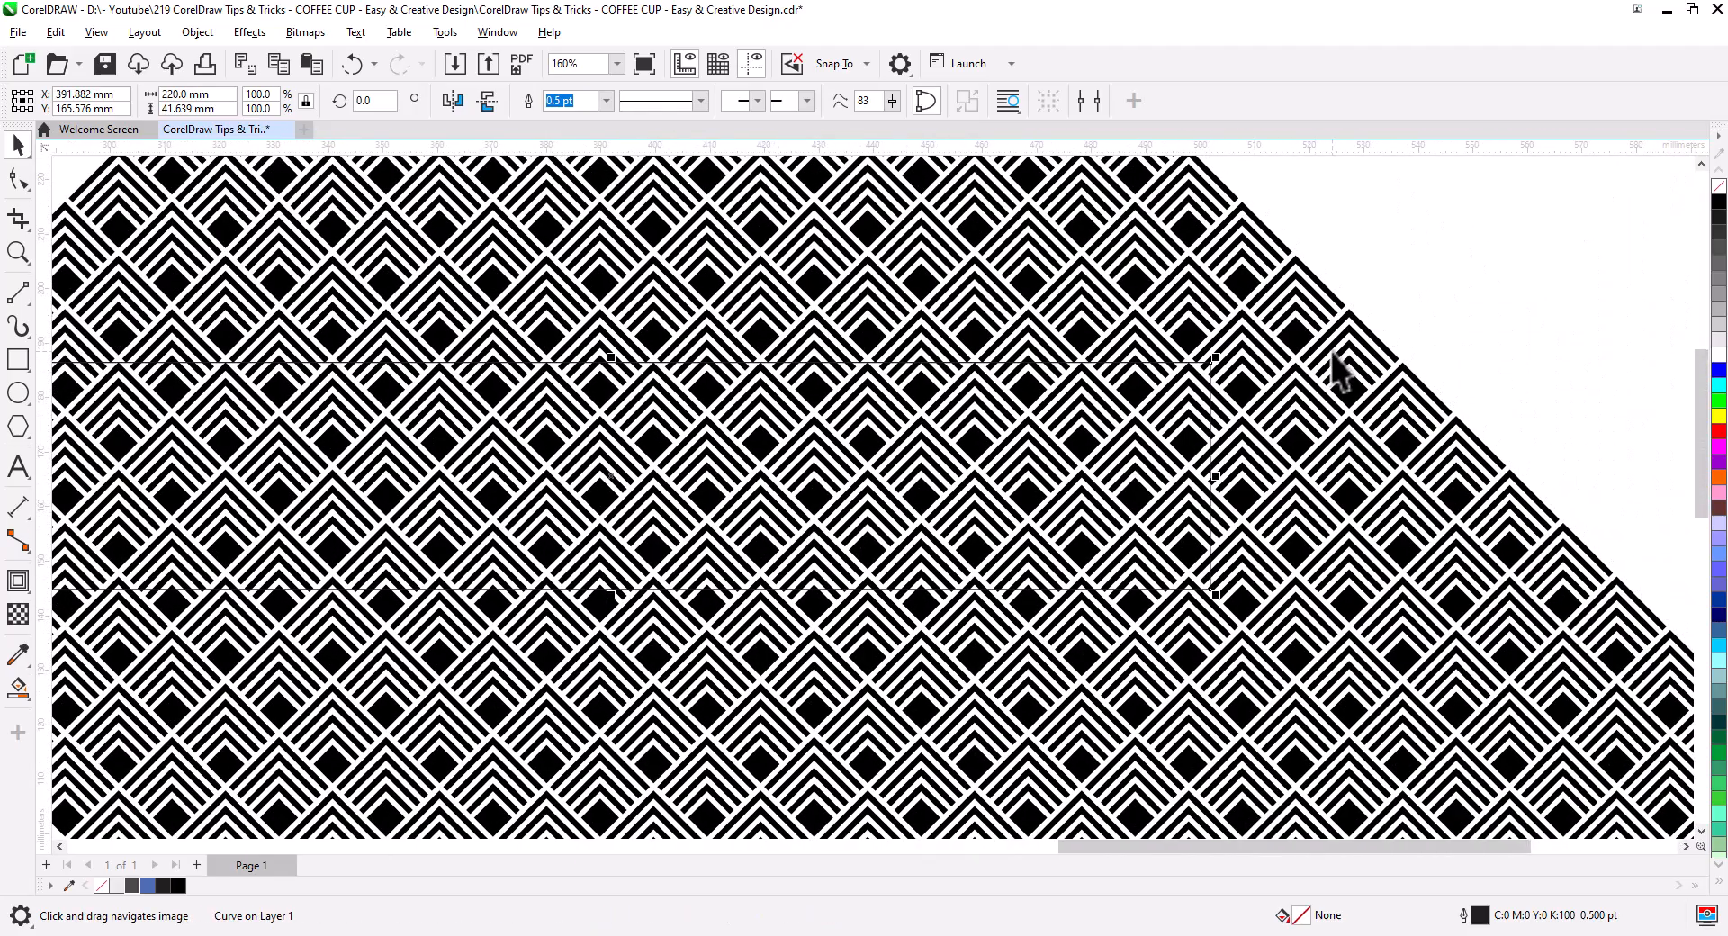
click(1314, 410)
scroll(1330, 423, down, 3)
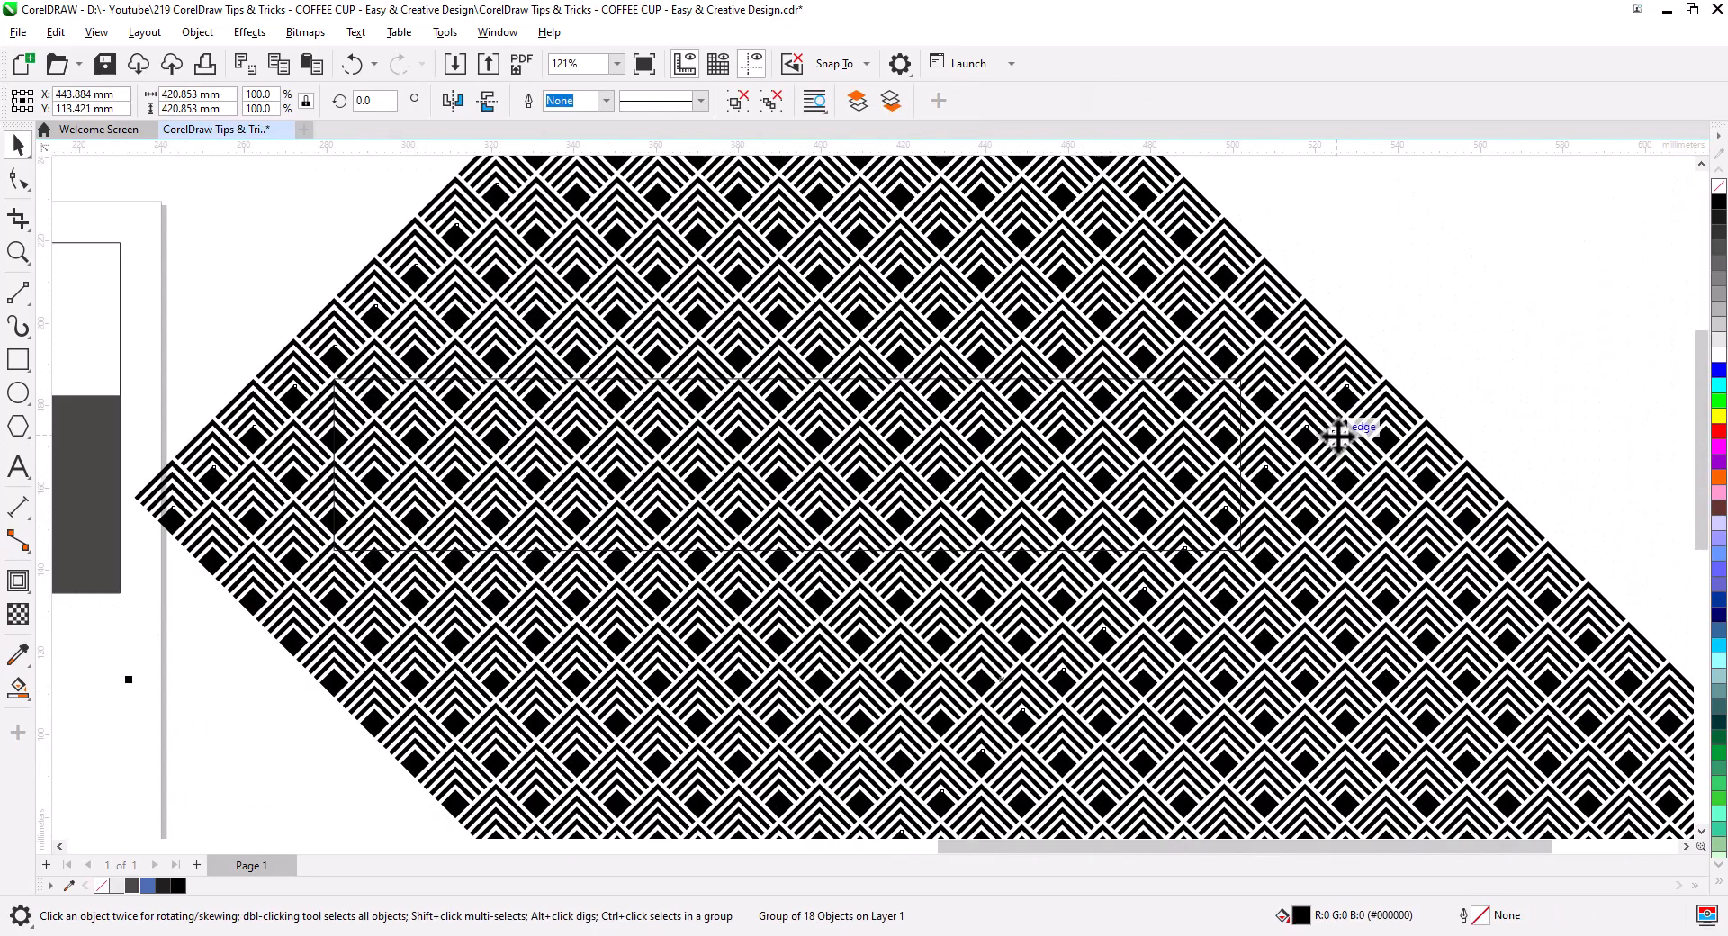
scroll(1342, 436, up, 4)
key(Escape)
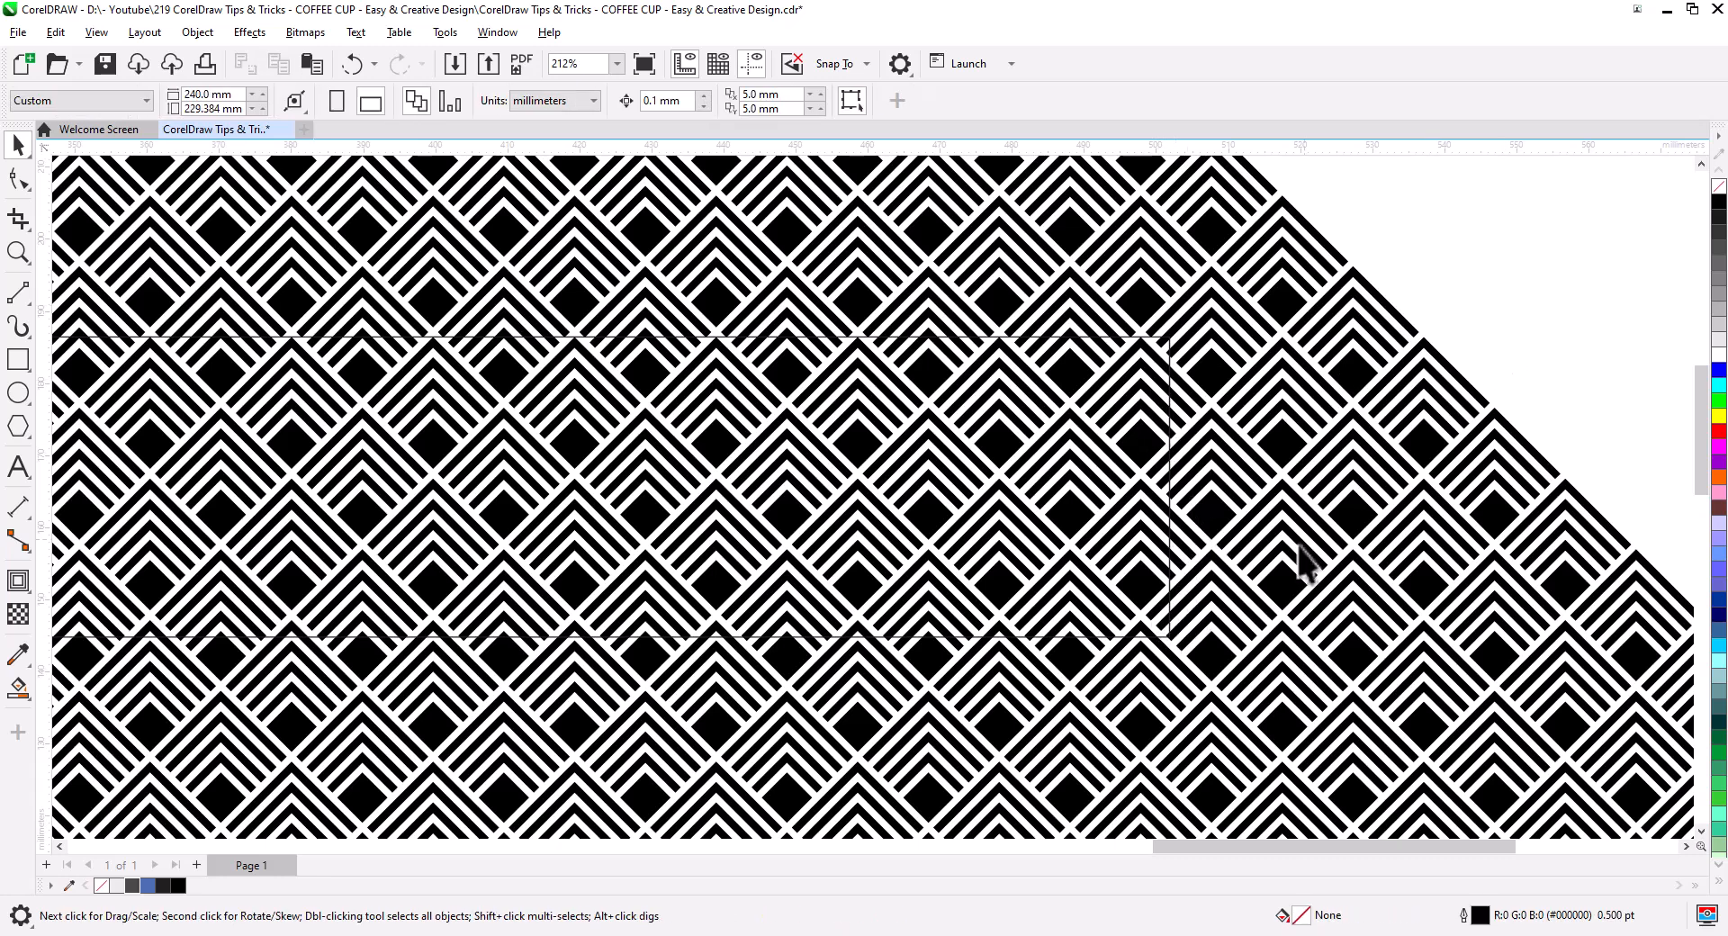
click(1169, 630)
drag(1174, 642, 1145, 635)
Step: Give the unfilled rectangle a red outline 1.0 pt wide
scroll(1144, 385, up, 2)
scroll(1145, 385, up, 3)
scroll(882, 464, down, 5)
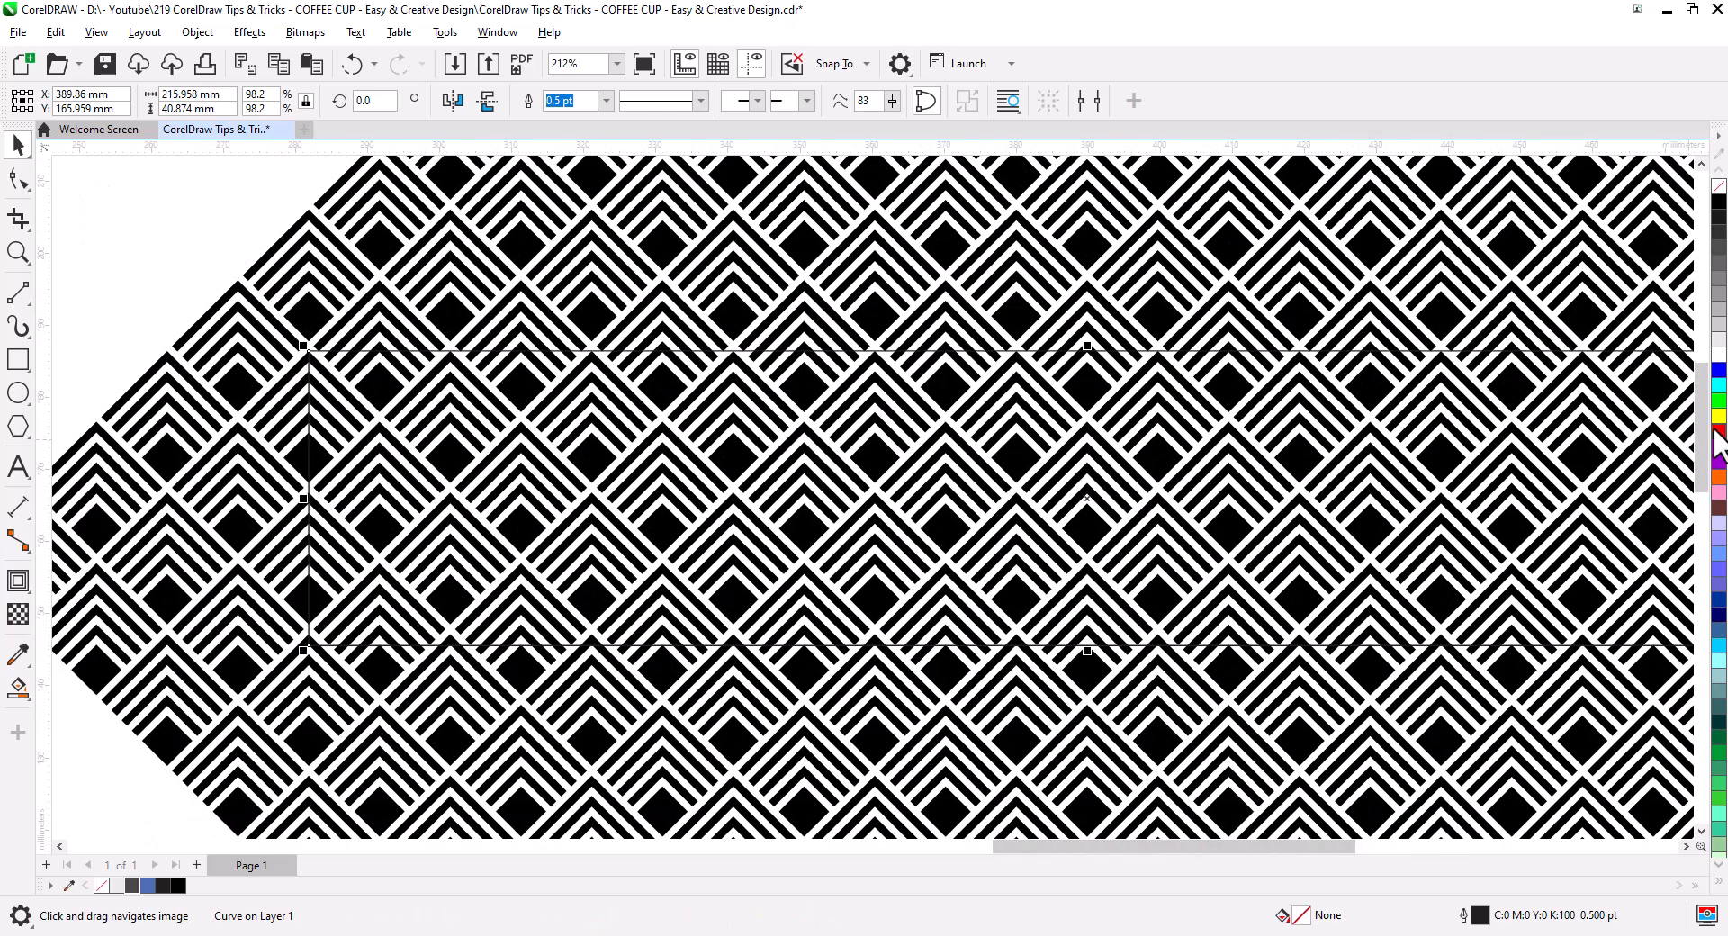
right_click(1716, 431)
click(607, 100)
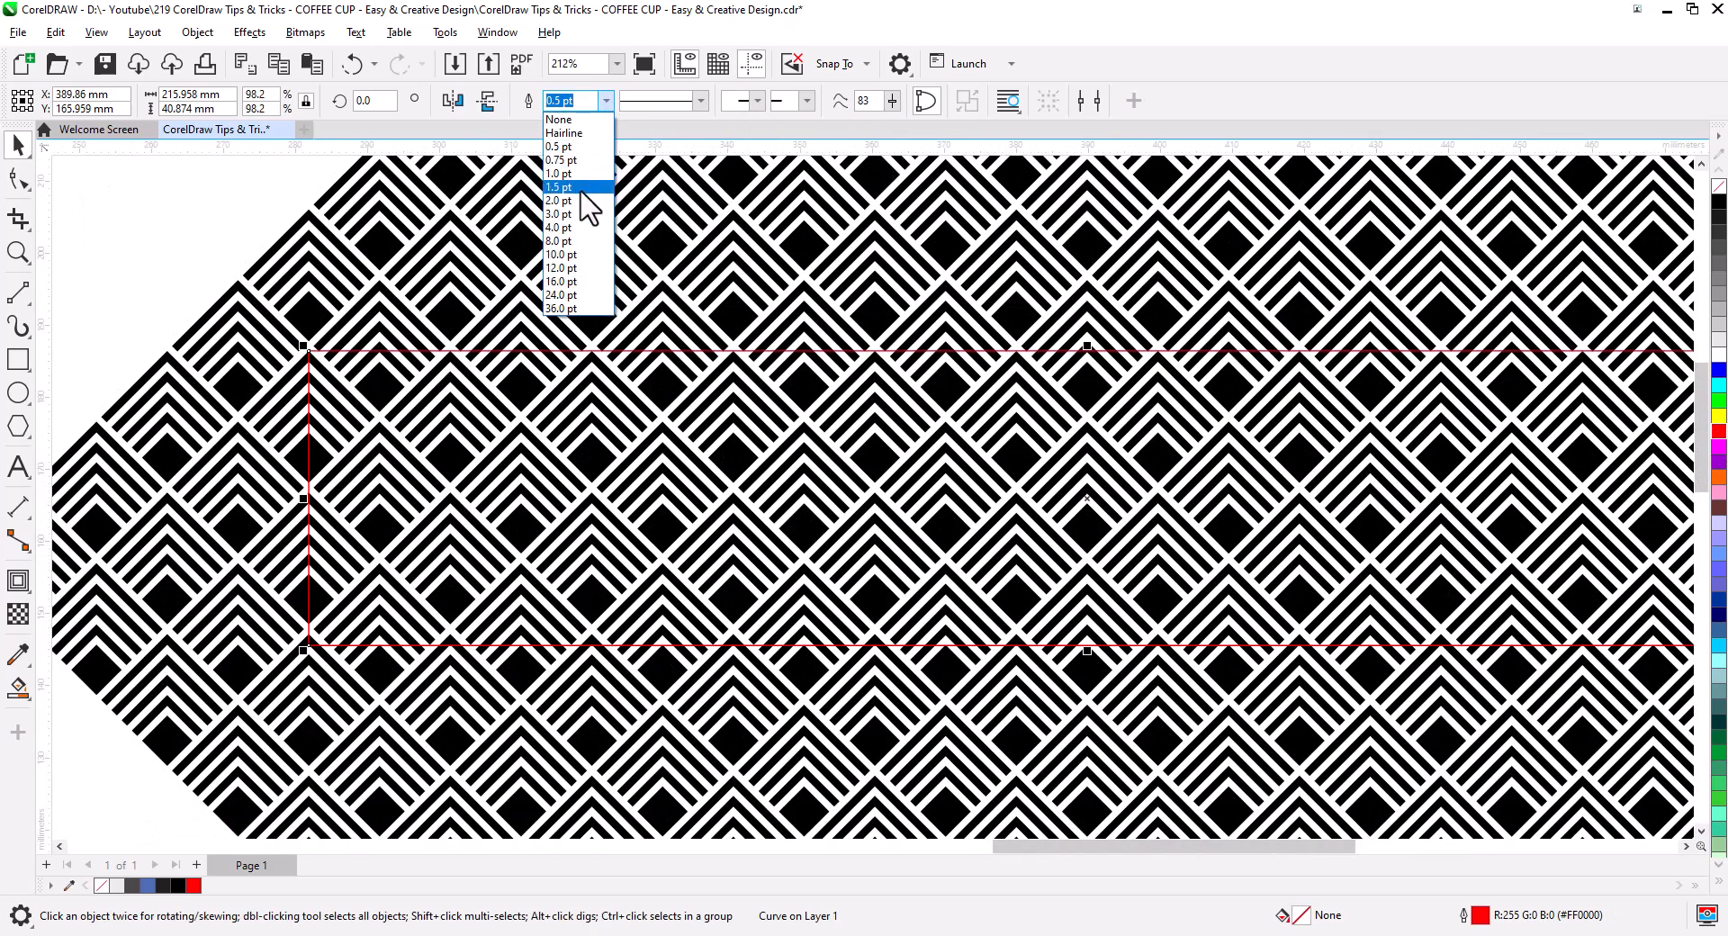
click(581, 211)
Step: PowerClip the striped pattern group inside the red-outlined rectangle
scroll(306, 353, up, 2)
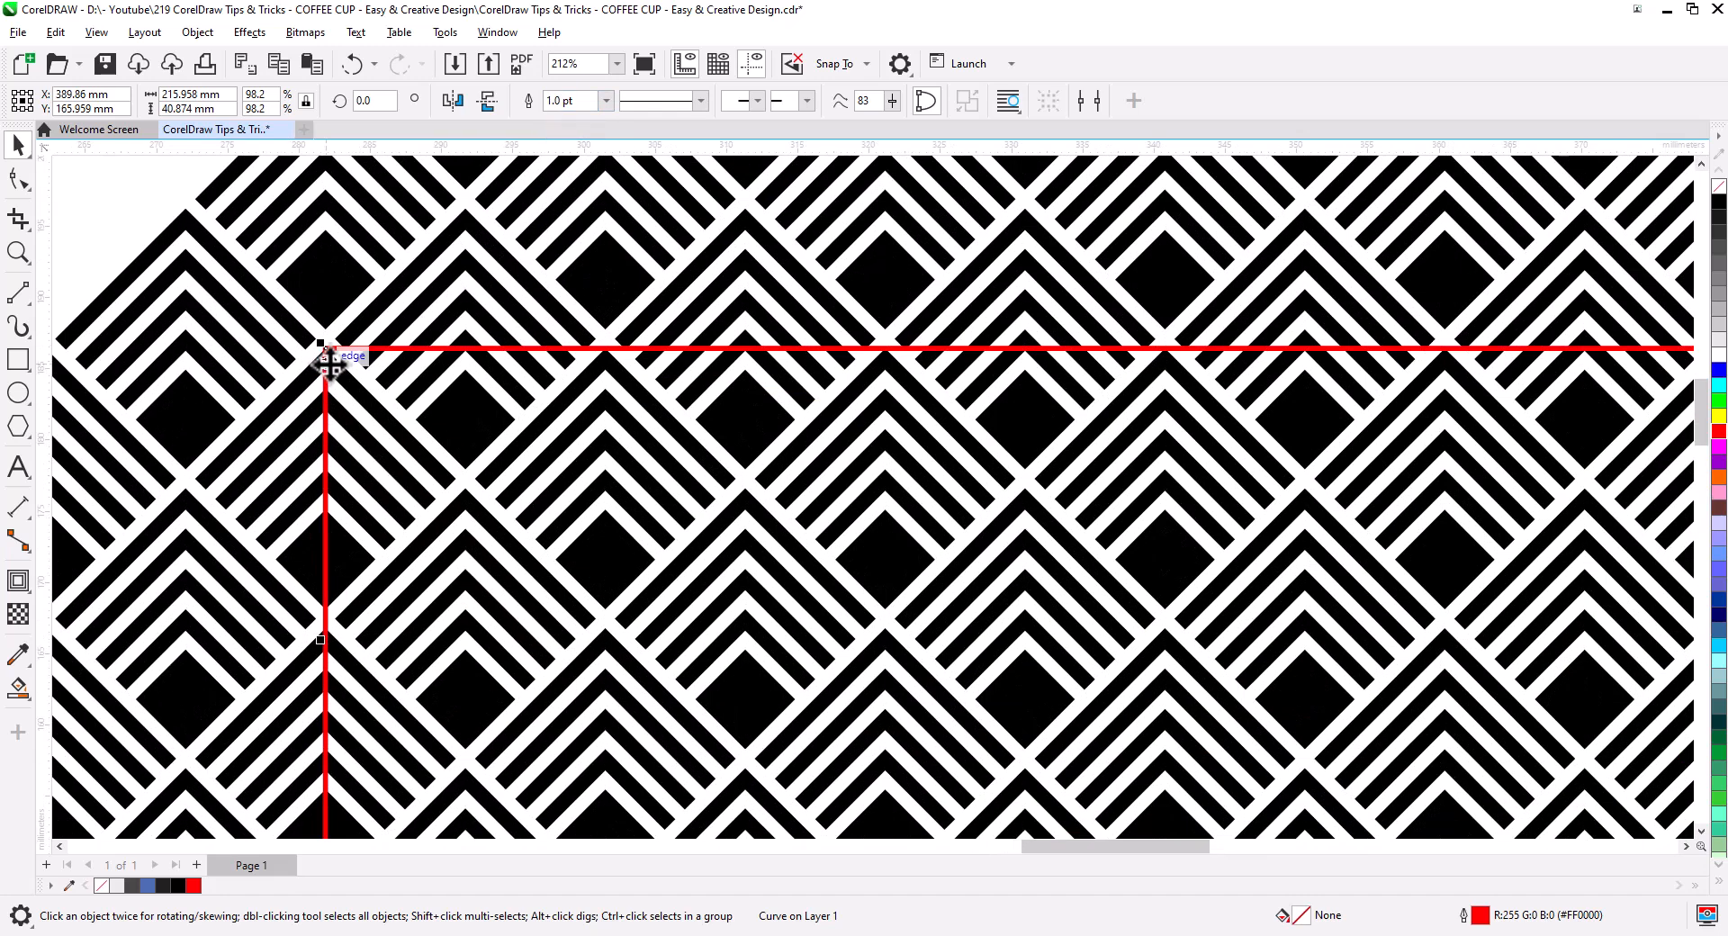
click(256, 340)
right_click(256, 341)
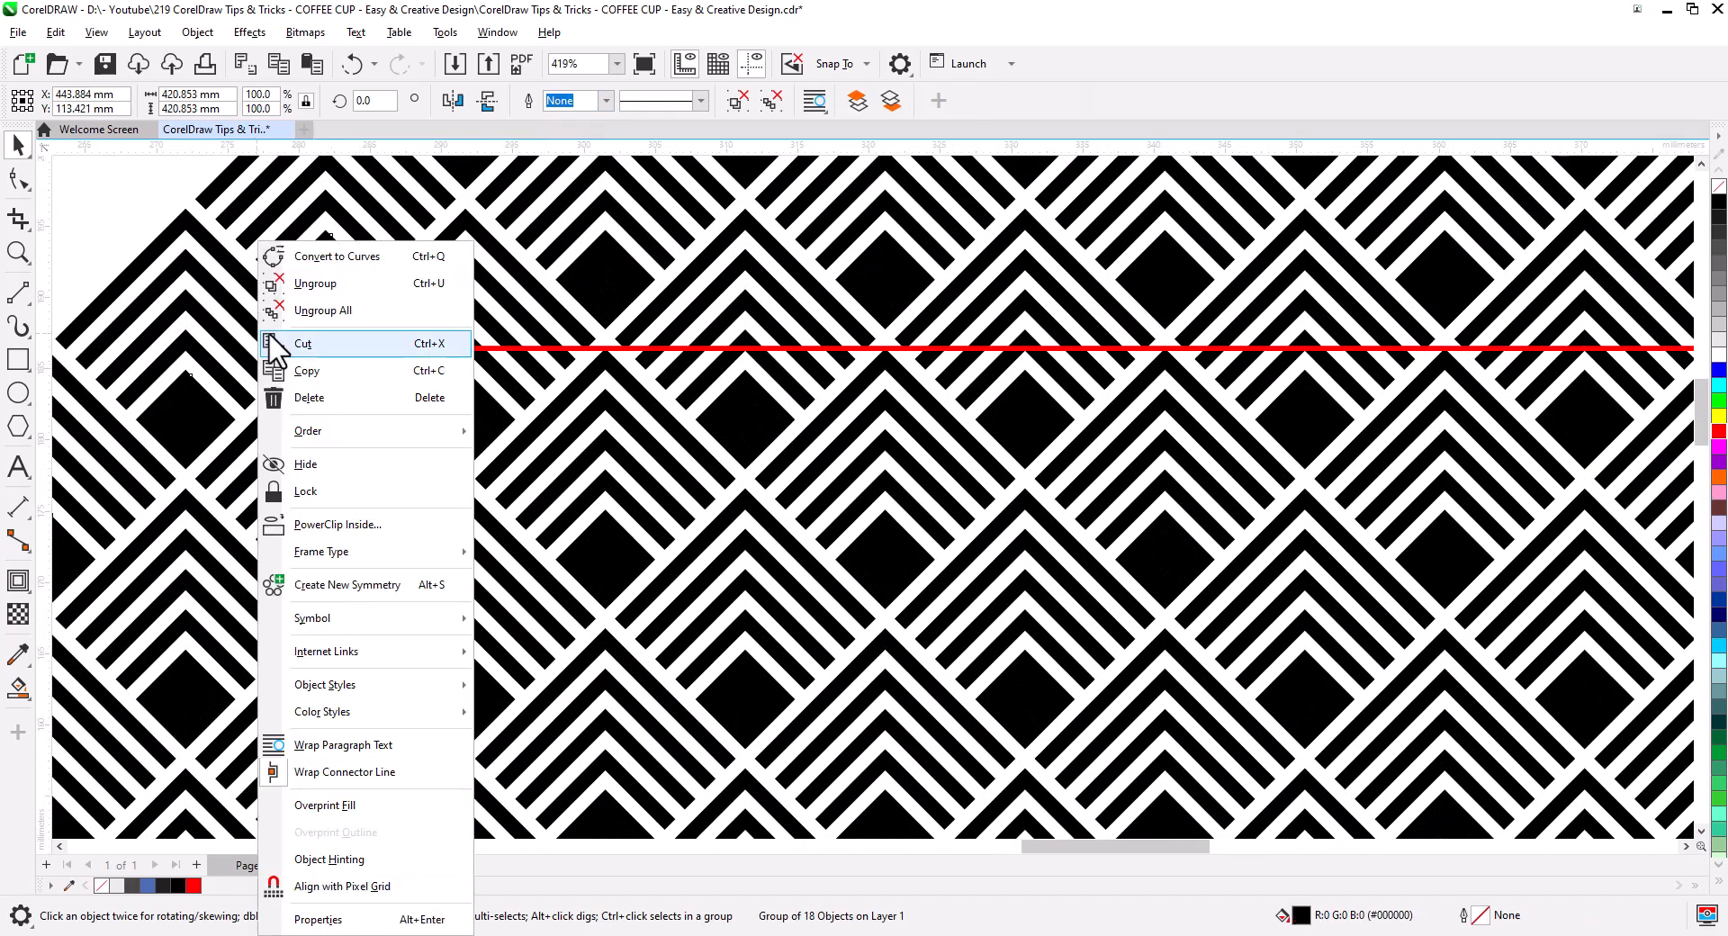
click(340, 529)
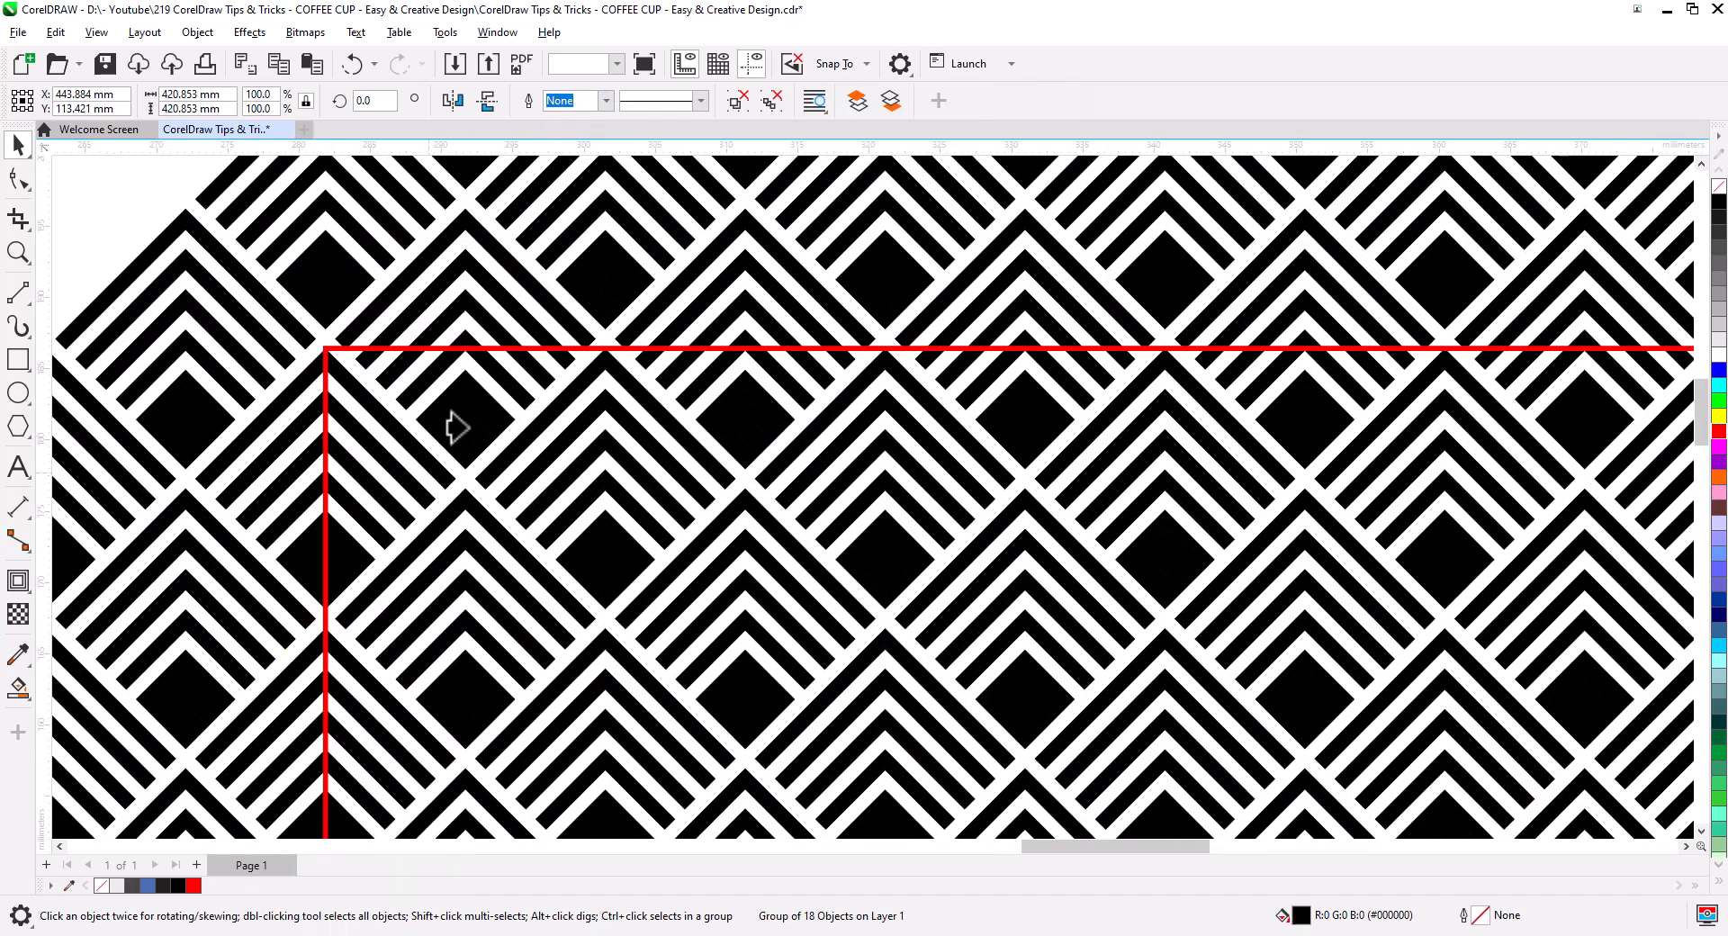
click(456, 346)
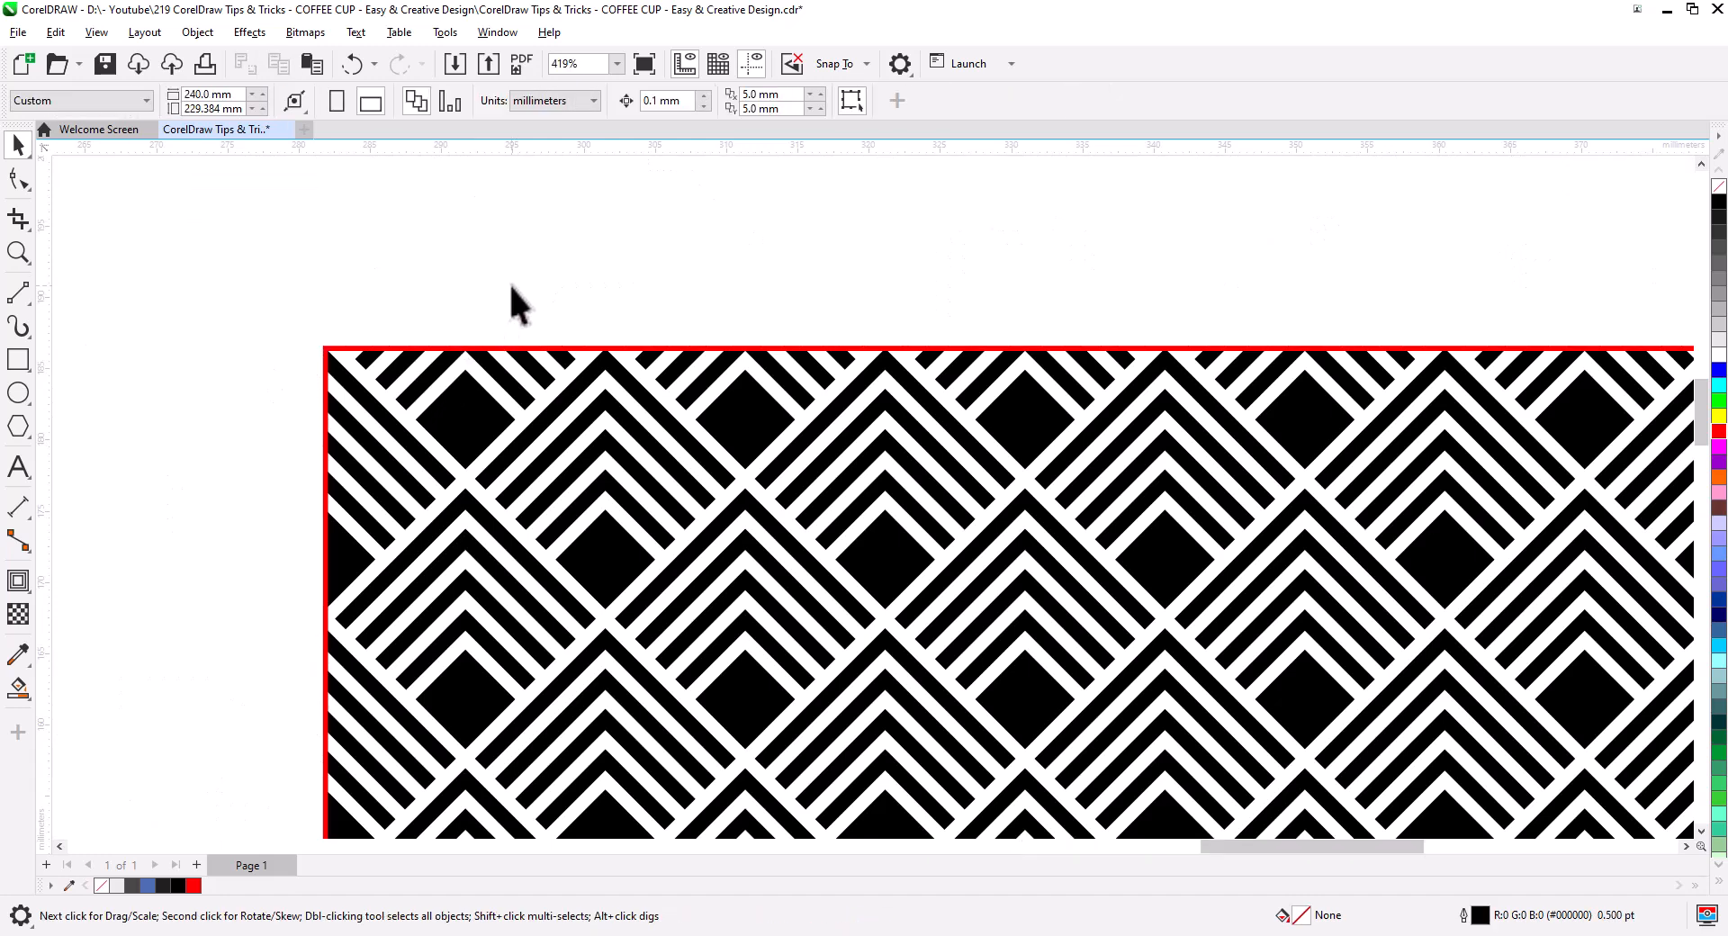
Step: Move the clipped pattern rectangle to just below the right half of the dark grey band
scroll(518, 297, down, 3)
scroll(627, 407, down, 1)
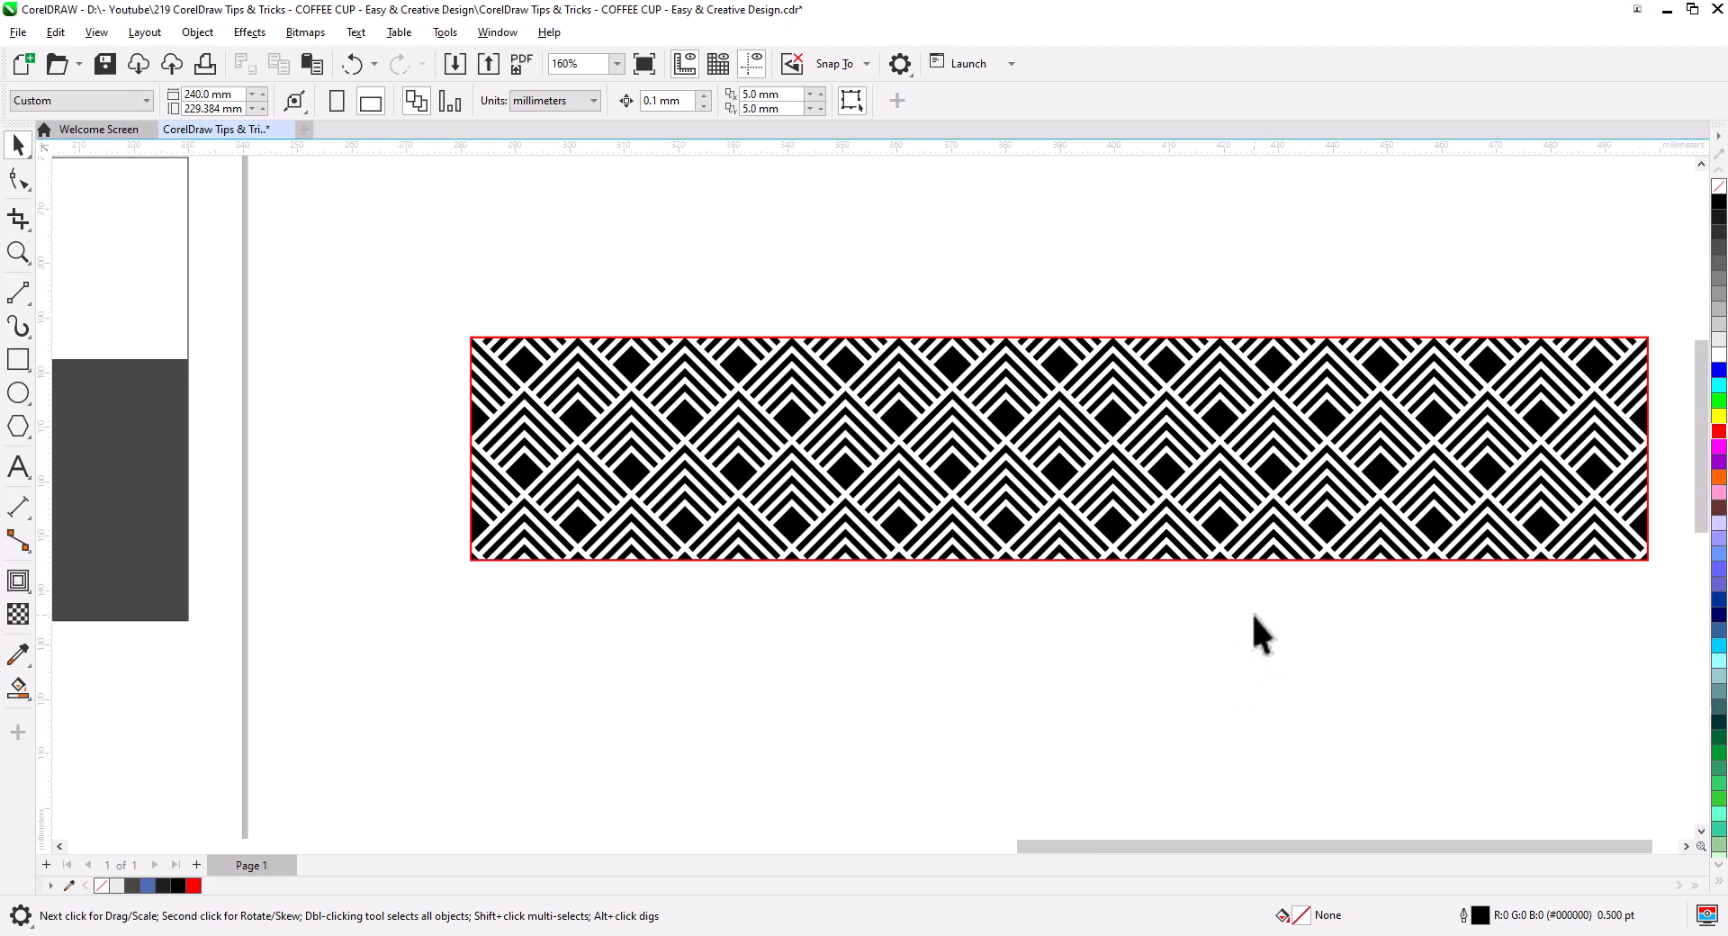
scroll(1259, 625, down, 1)
drag(1284, 636, 1355, 601)
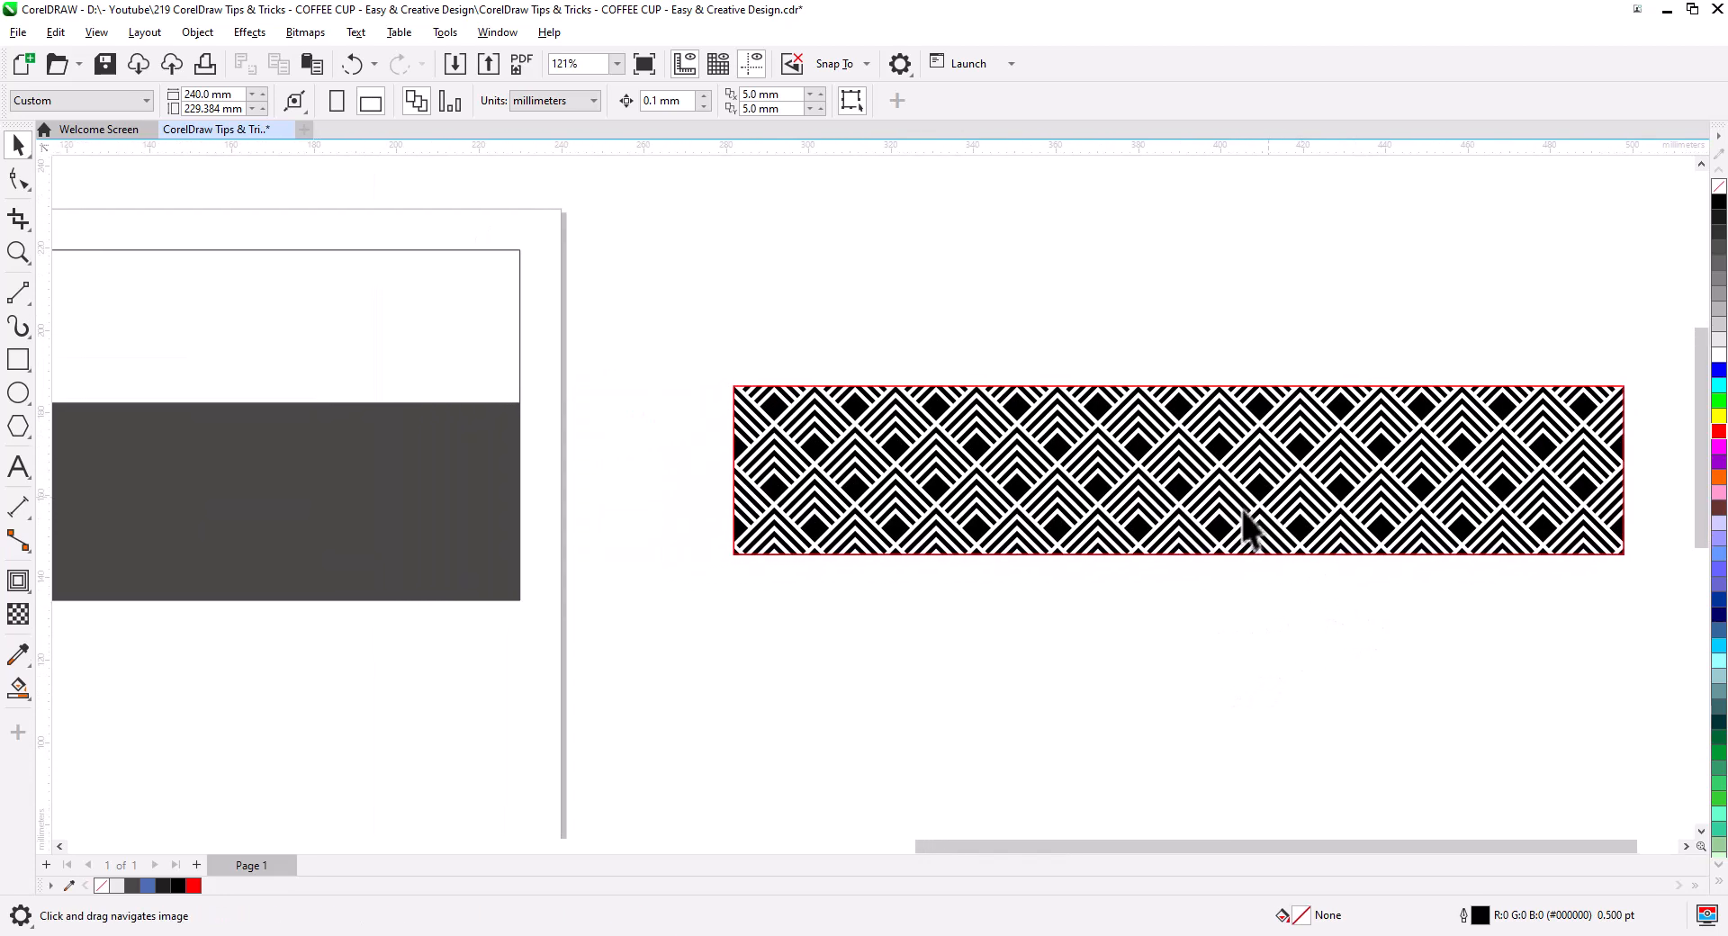
drag(1268, 495, 780, 723)
drag(702, 740, 1188, 592)
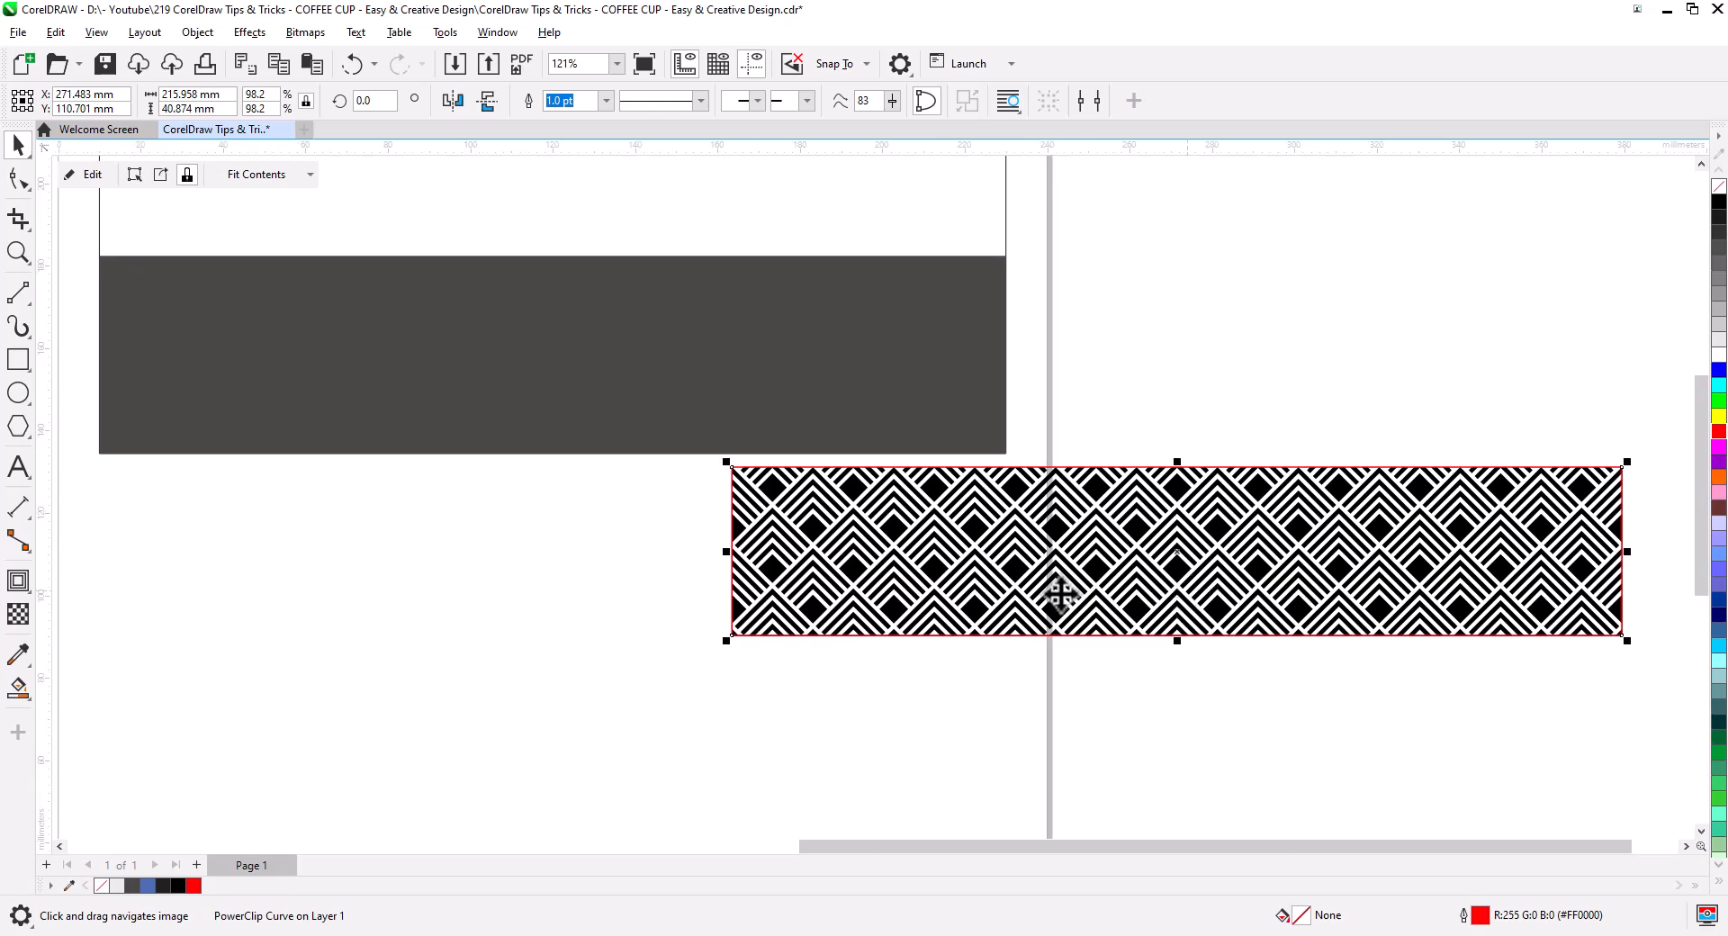
drag(1060, 594, 1195, 598)
Step: Align the clipped pattern with the dark grey band's horizontal centre and bottom edge
shift+click(1125, 450)
key(c)
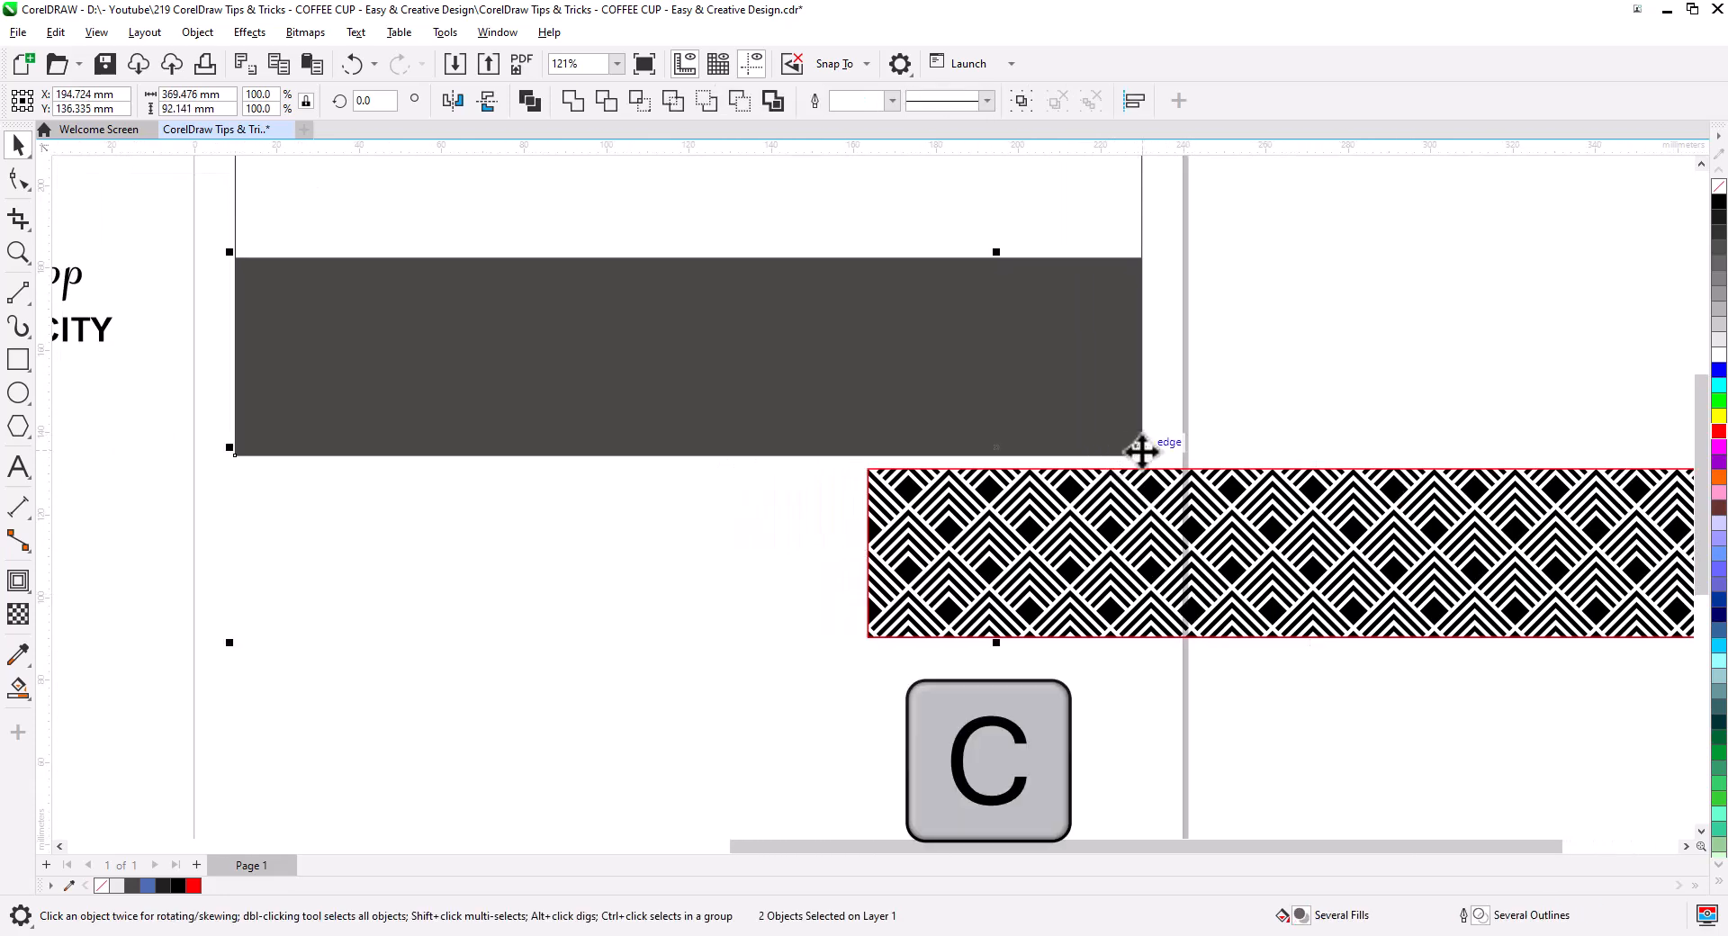
key(b)
click(1066, 466)
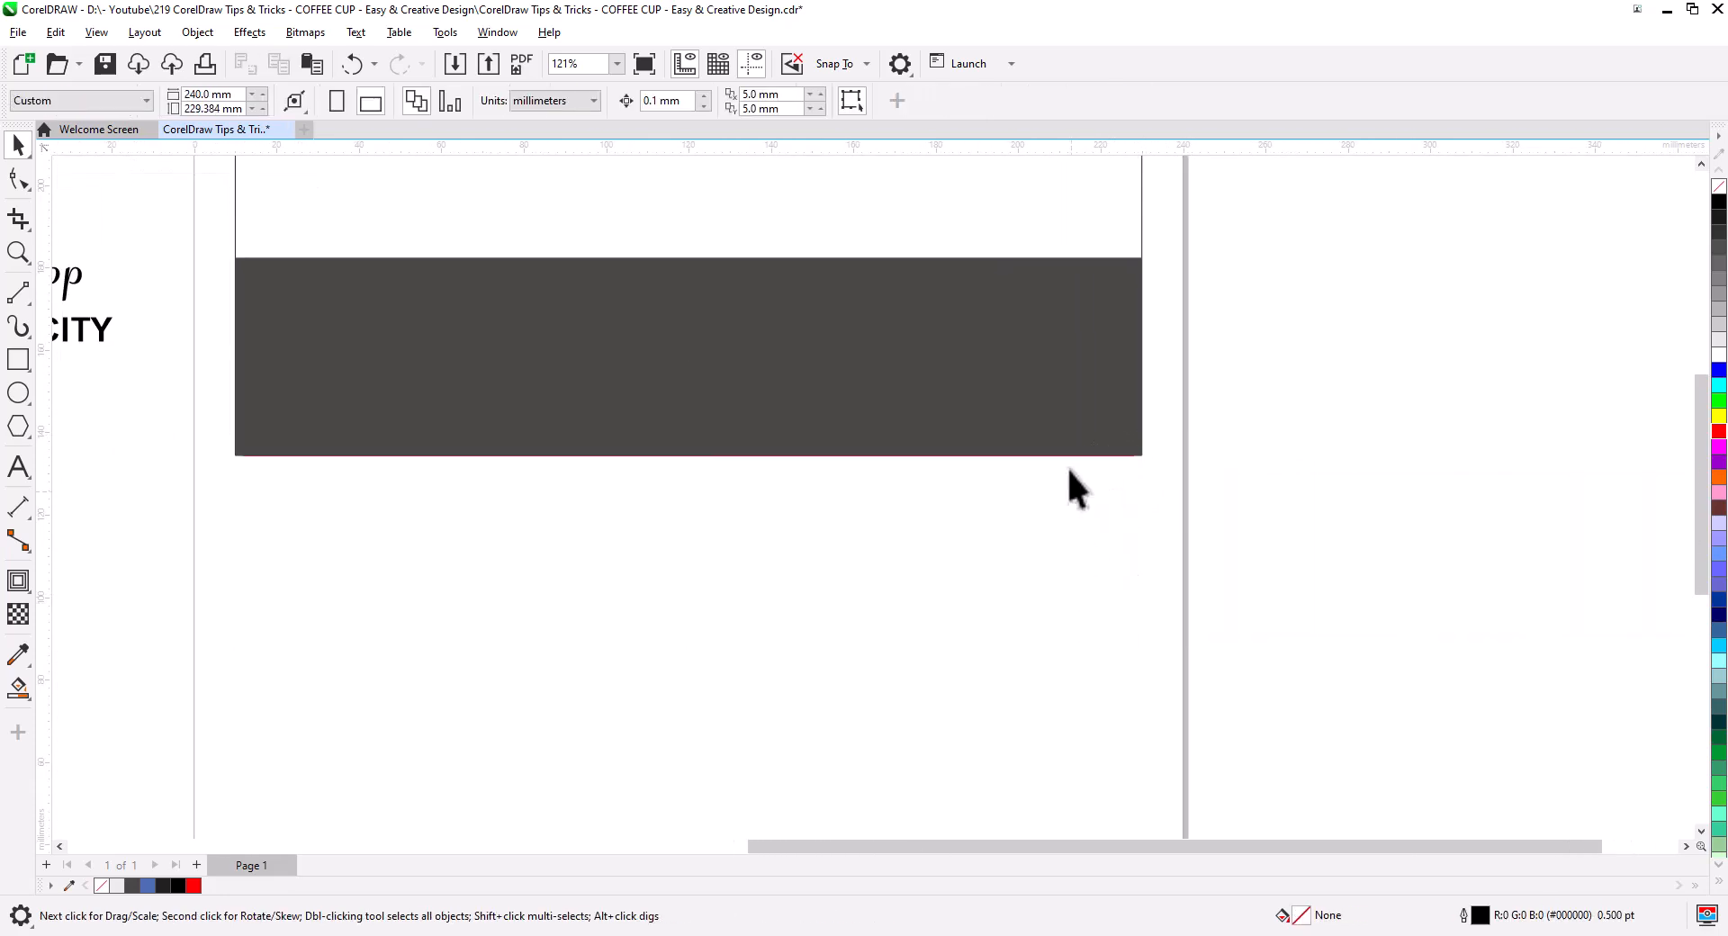
Step: Send the dark grey band to the back of the page, behind the clipped pattern
click(1064, 320)
right_click(1064, 320)
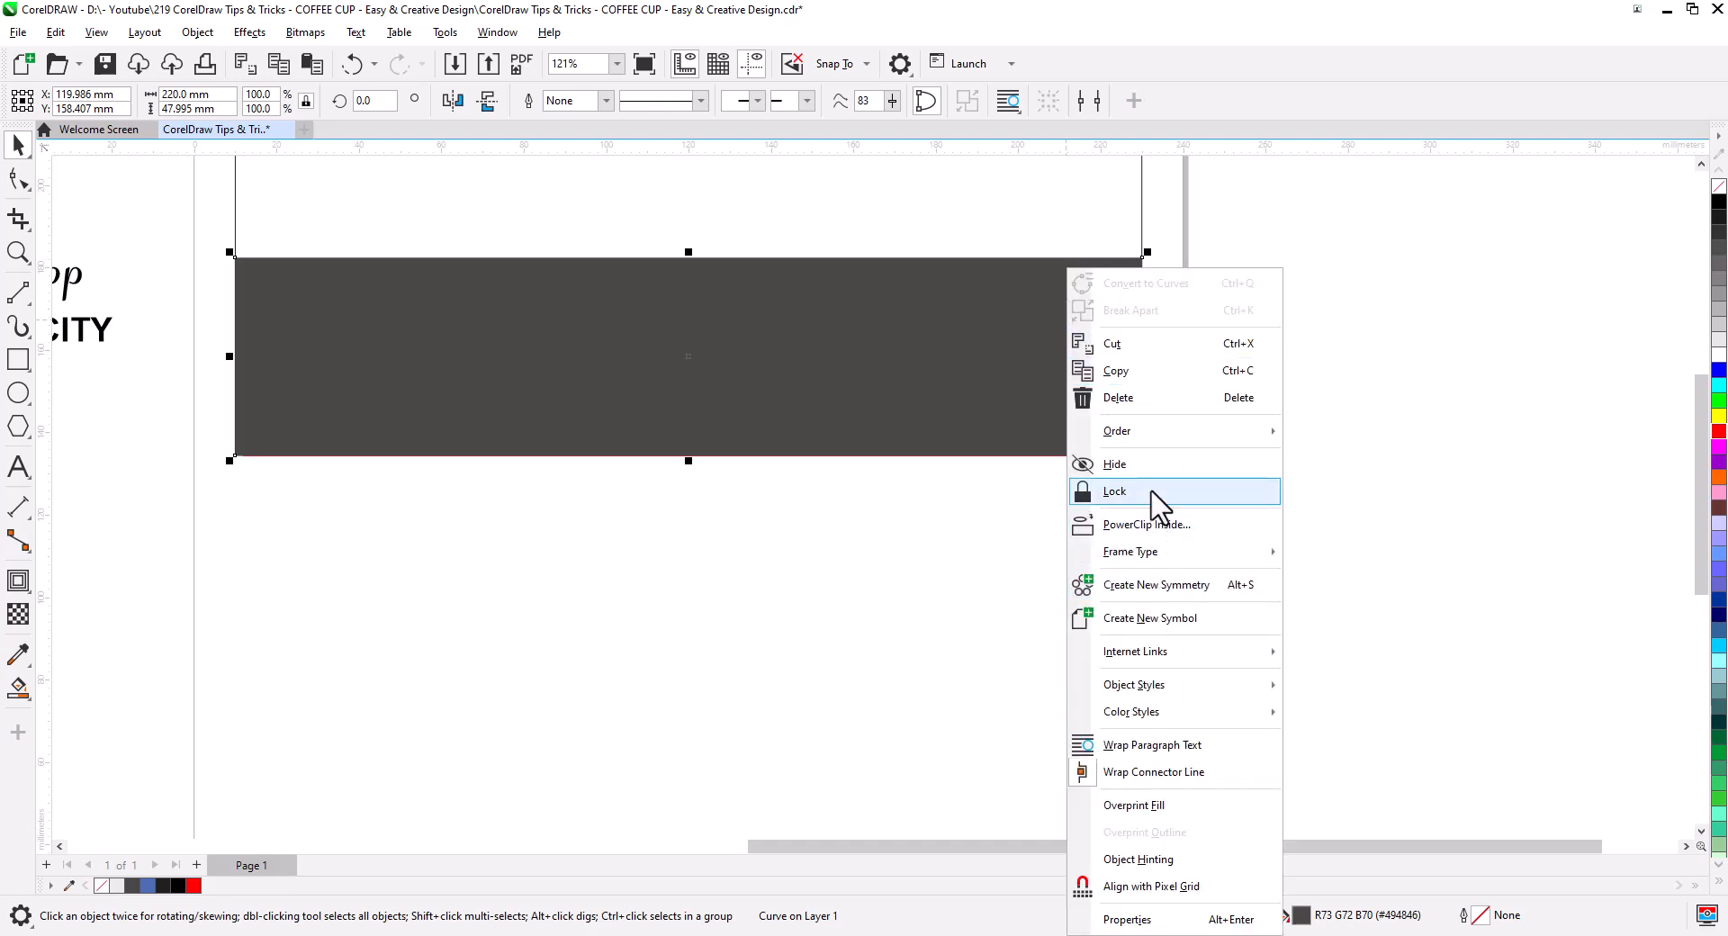
mouse_move(1167, 447)
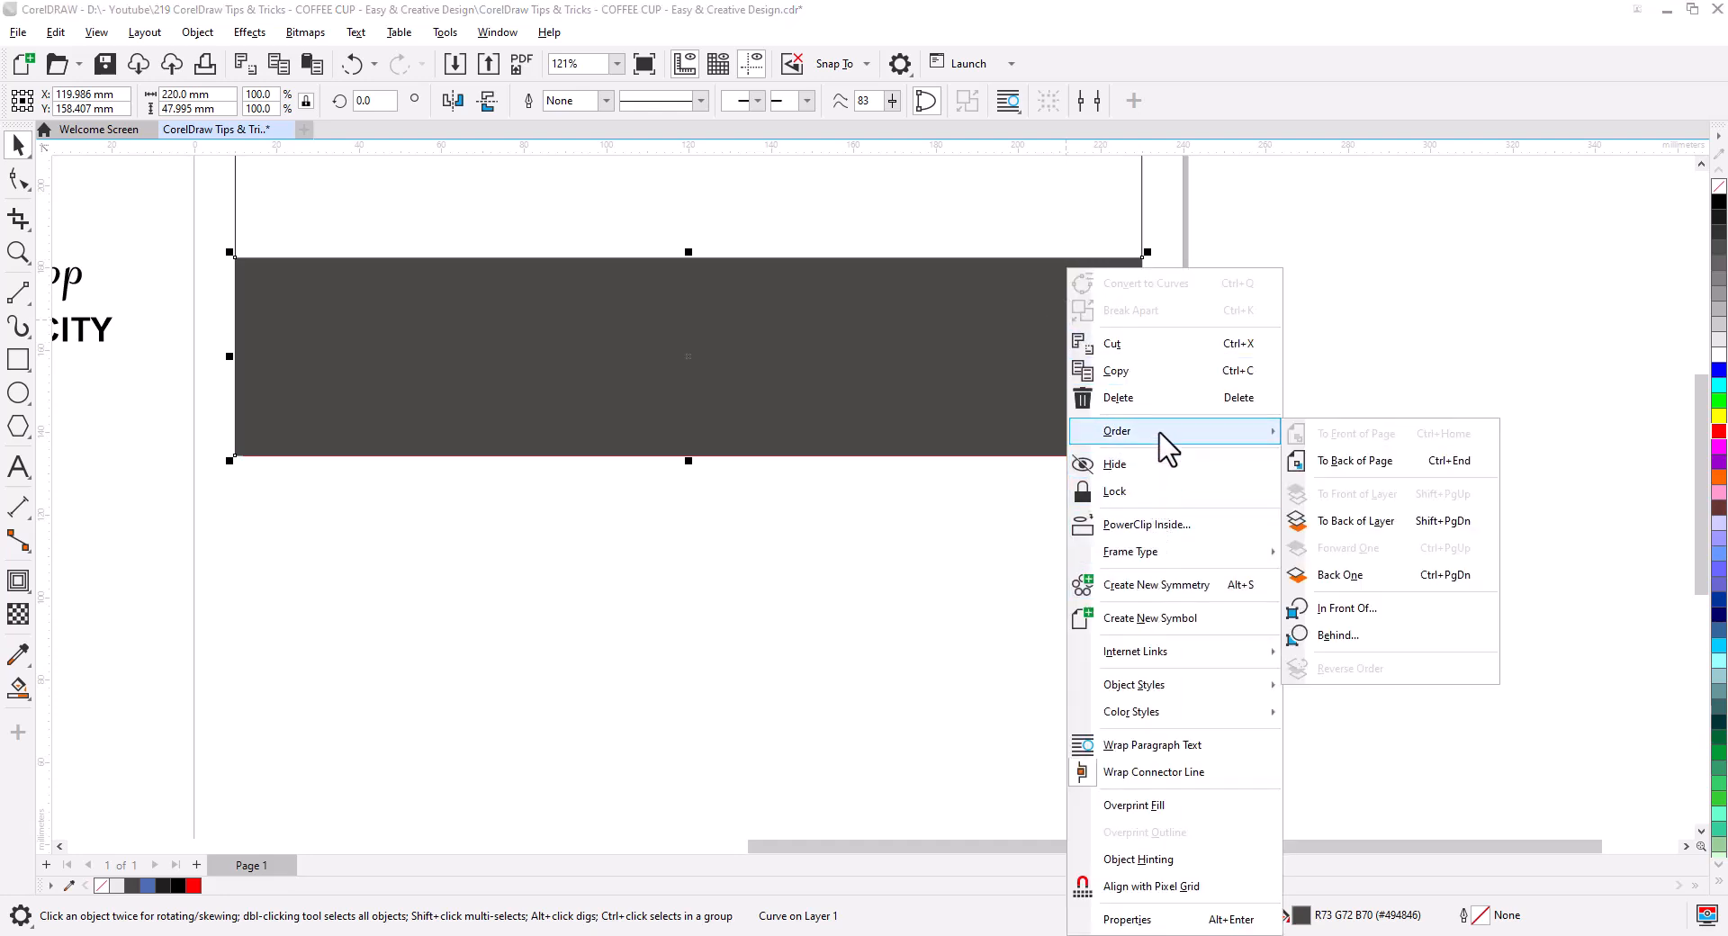
click(1392, 472)
click(1128, 546)
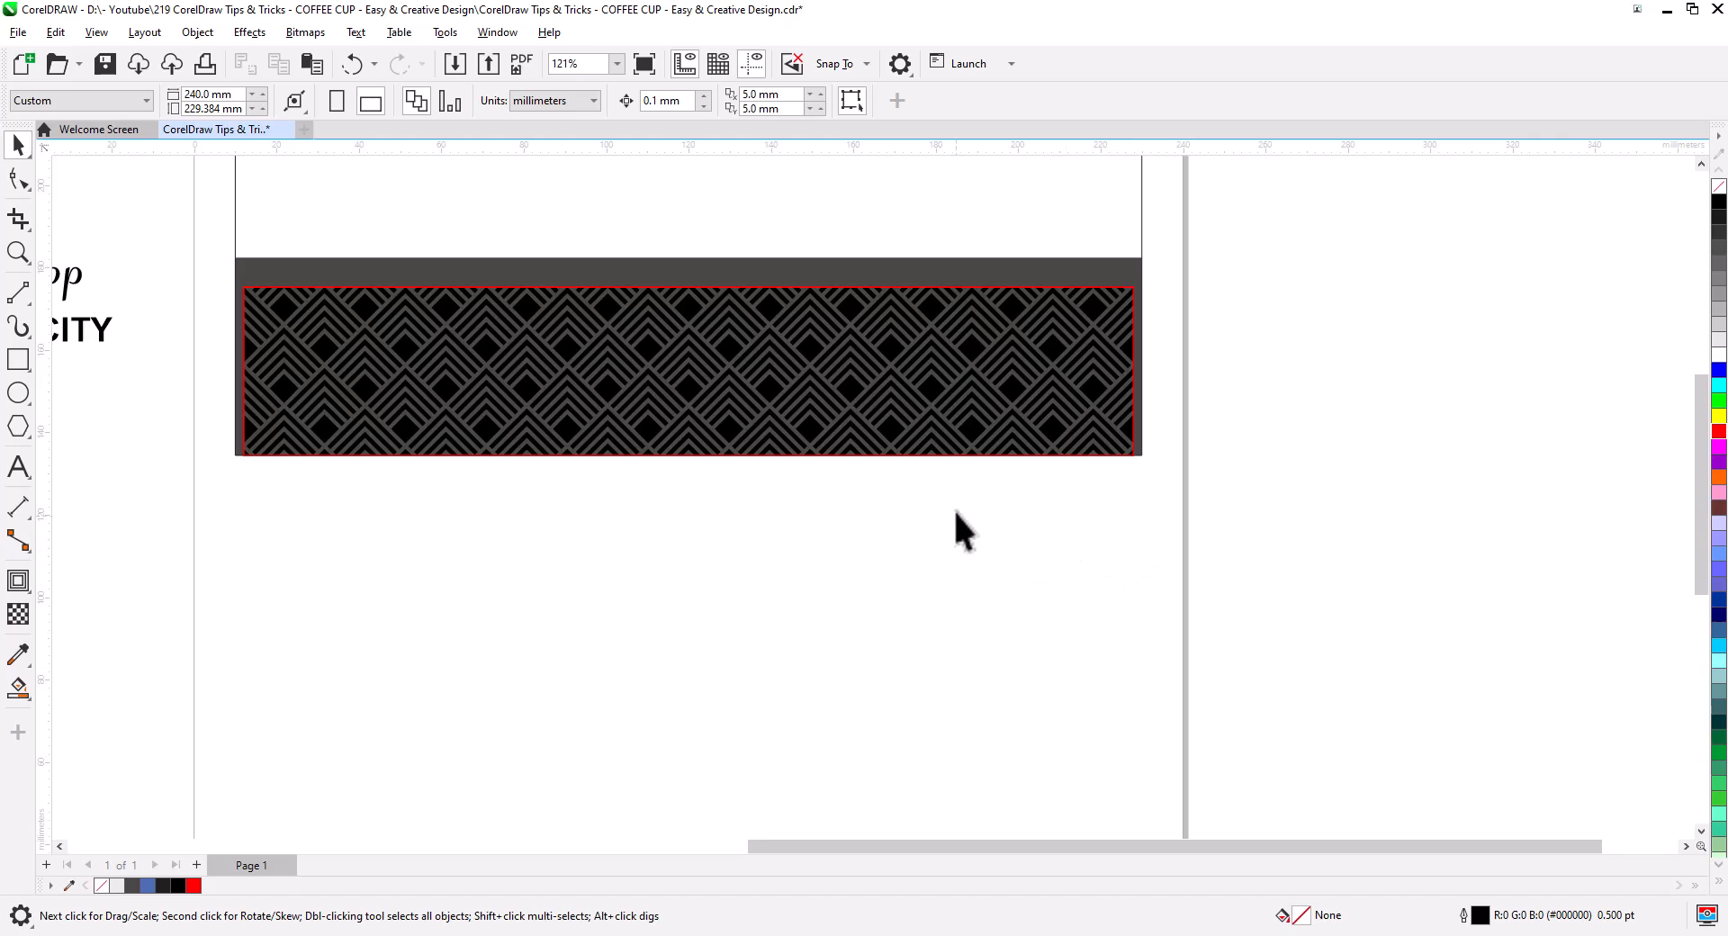
Step: Set the clipped pattern's width to 220 mm with proportions kept, copying the width of the outer page rectangle
drag(941, 342, 972, 538)
click(636, 327)
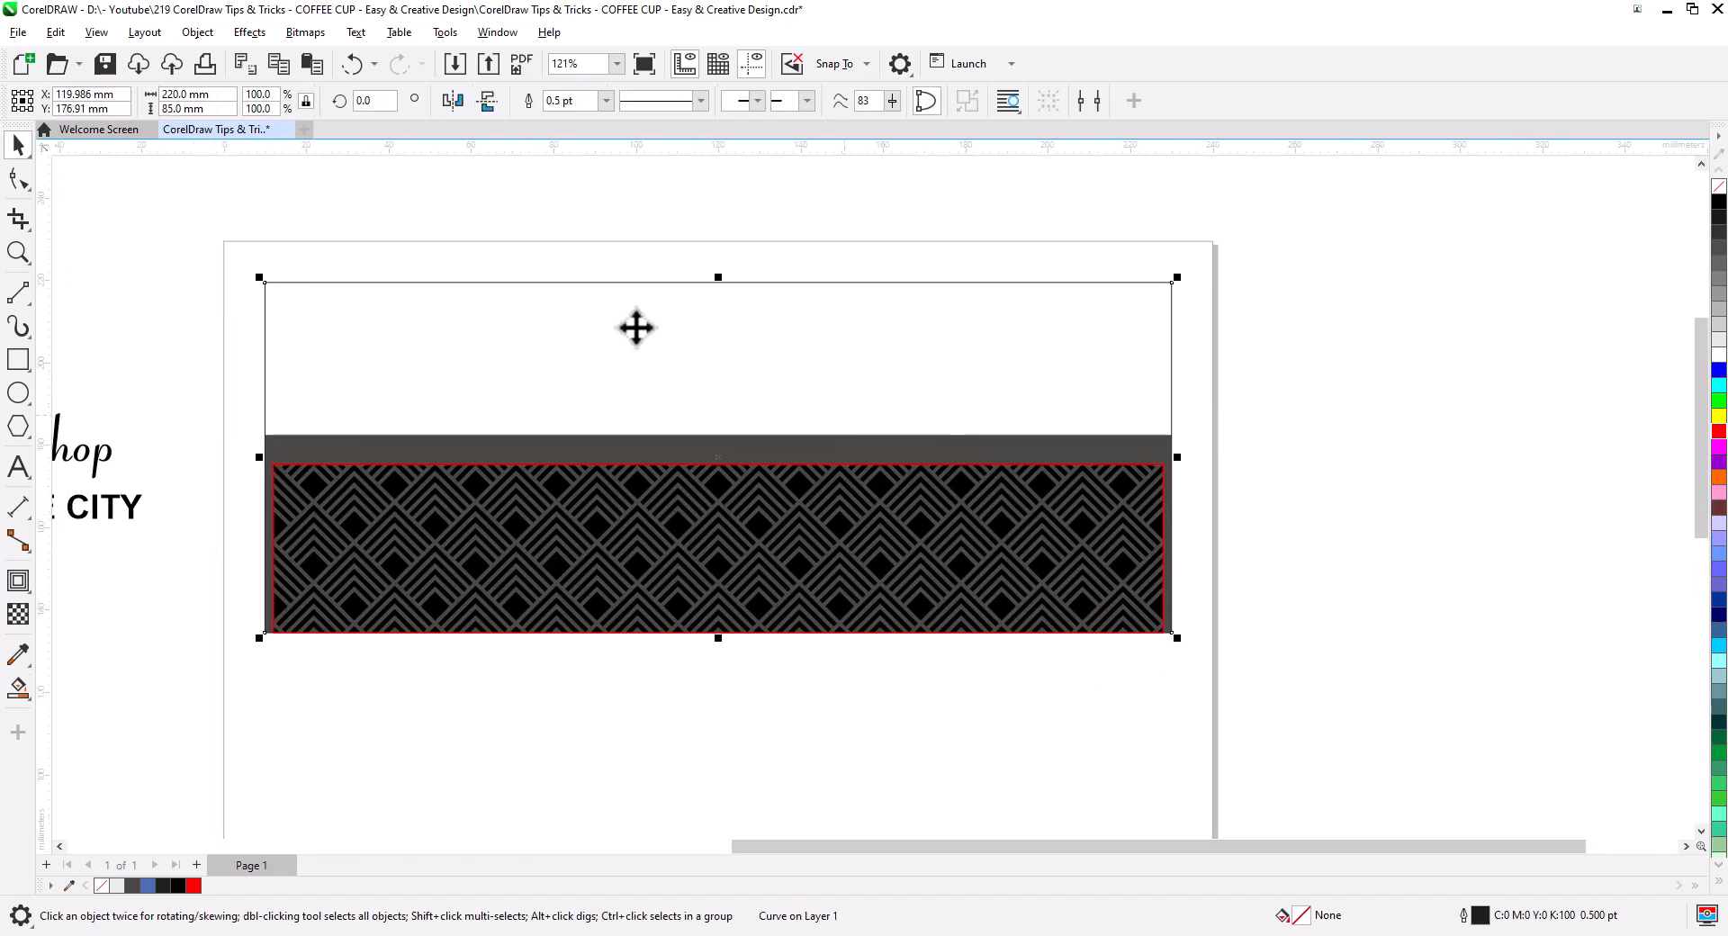
right_click(171, 94)
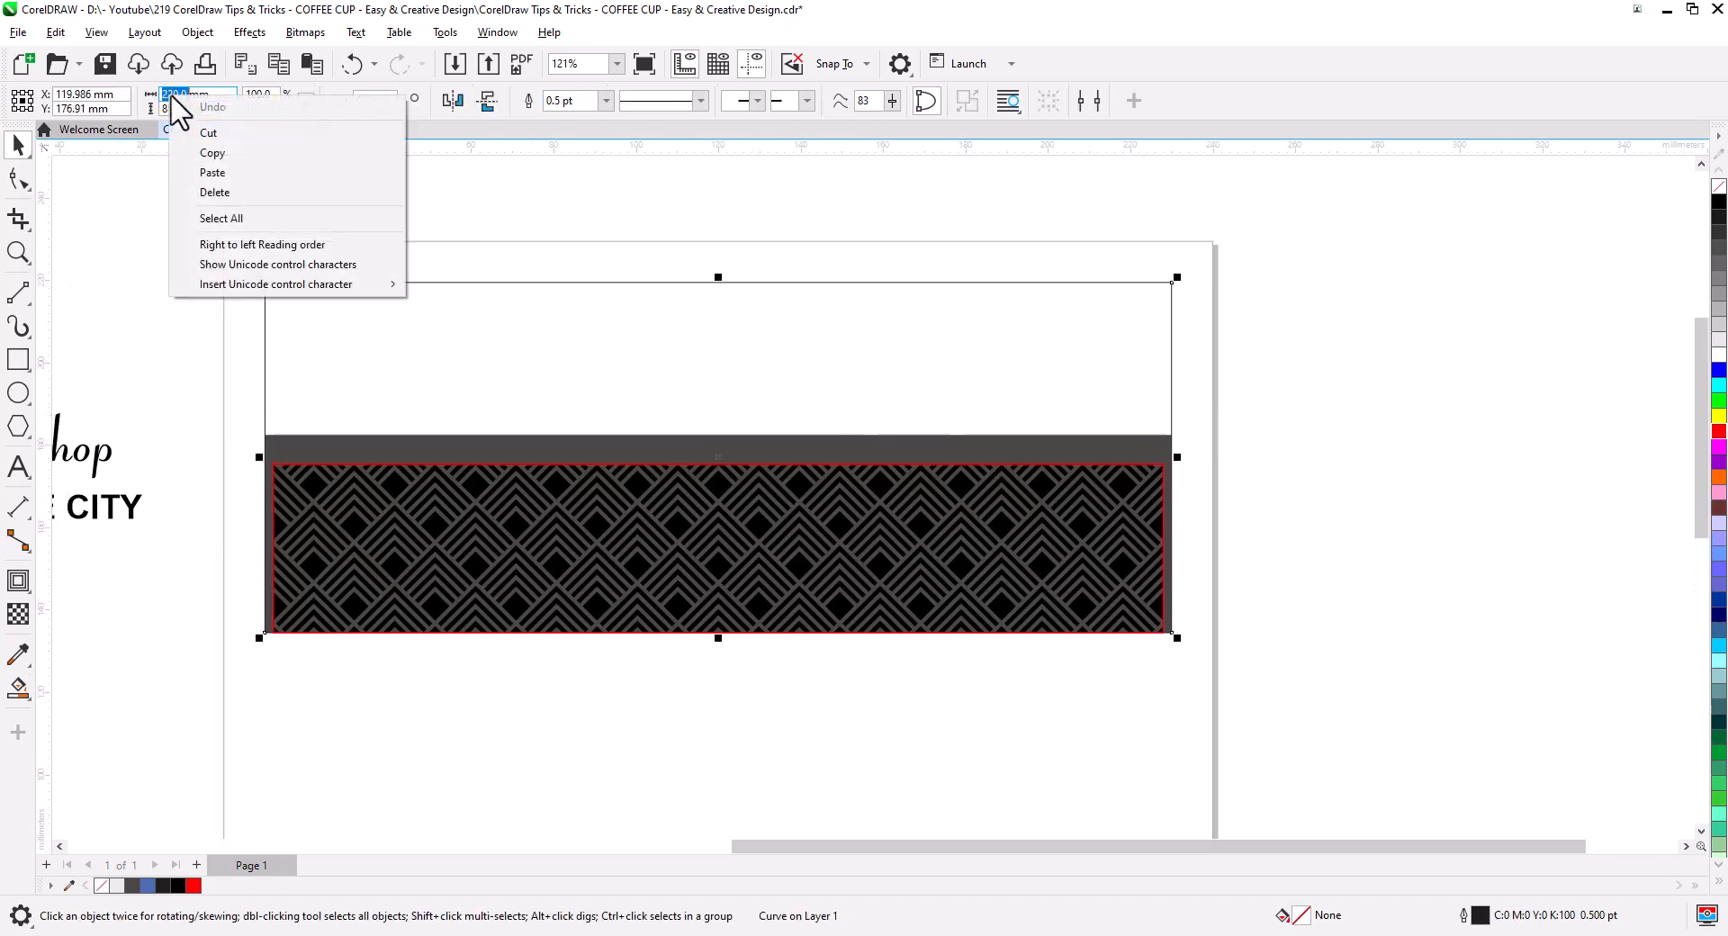
click(230, 164)
click(366, 498)
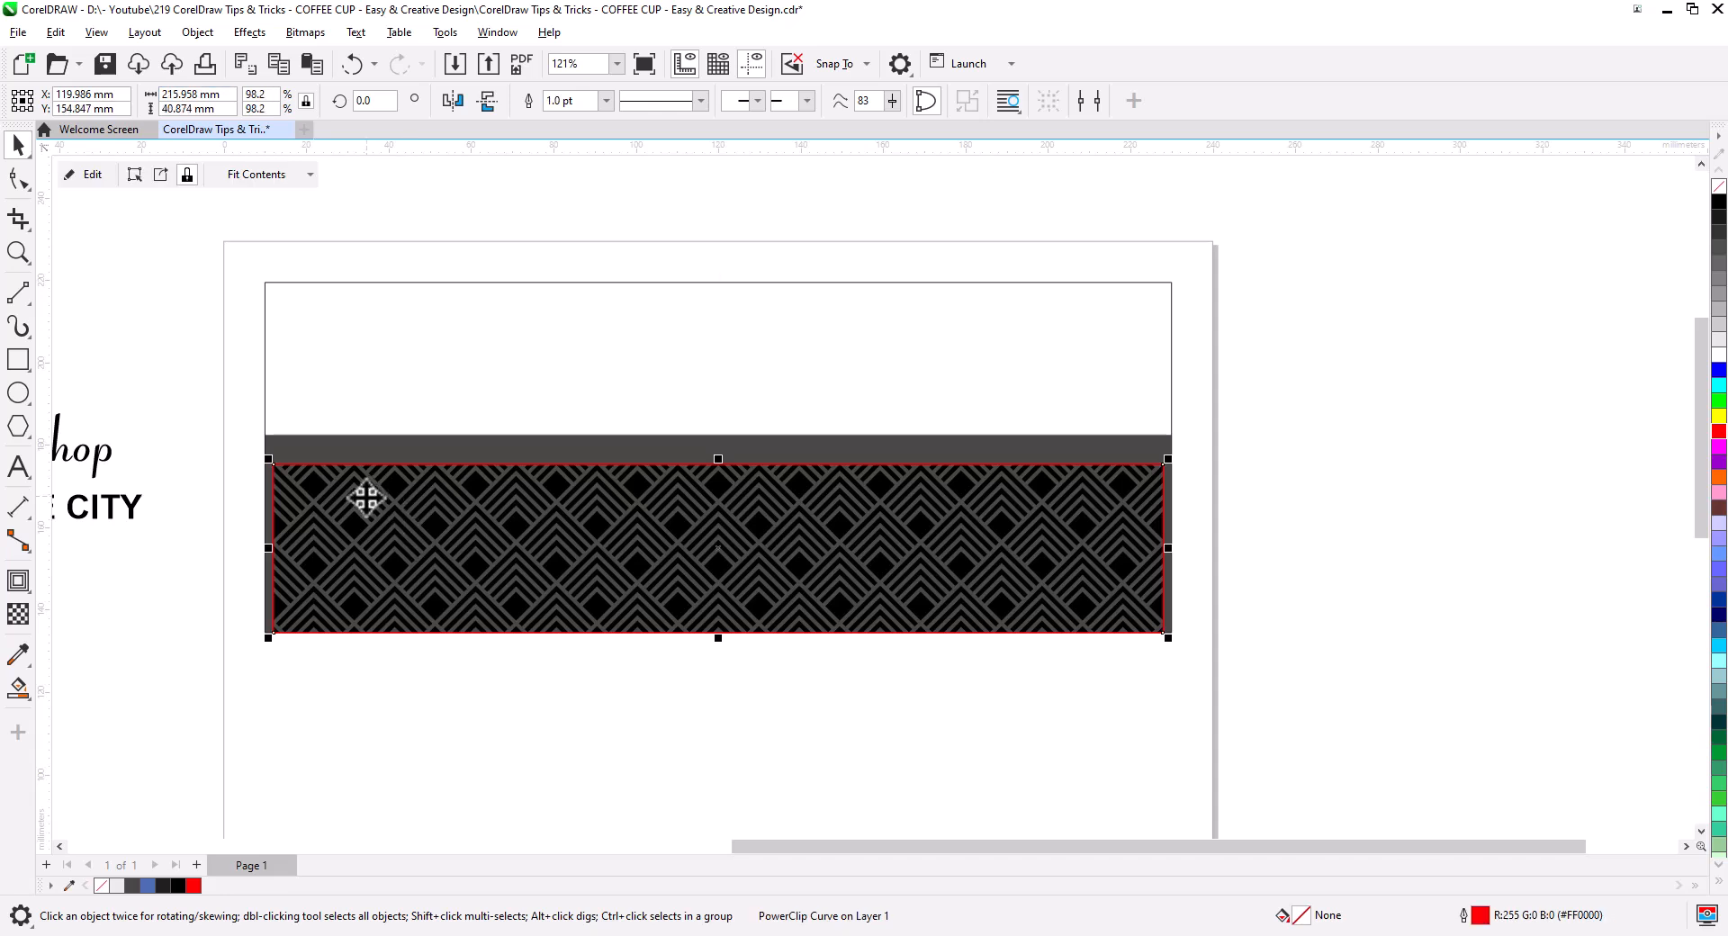
right_click(192, 94)
click(252, 171)
key(Return)
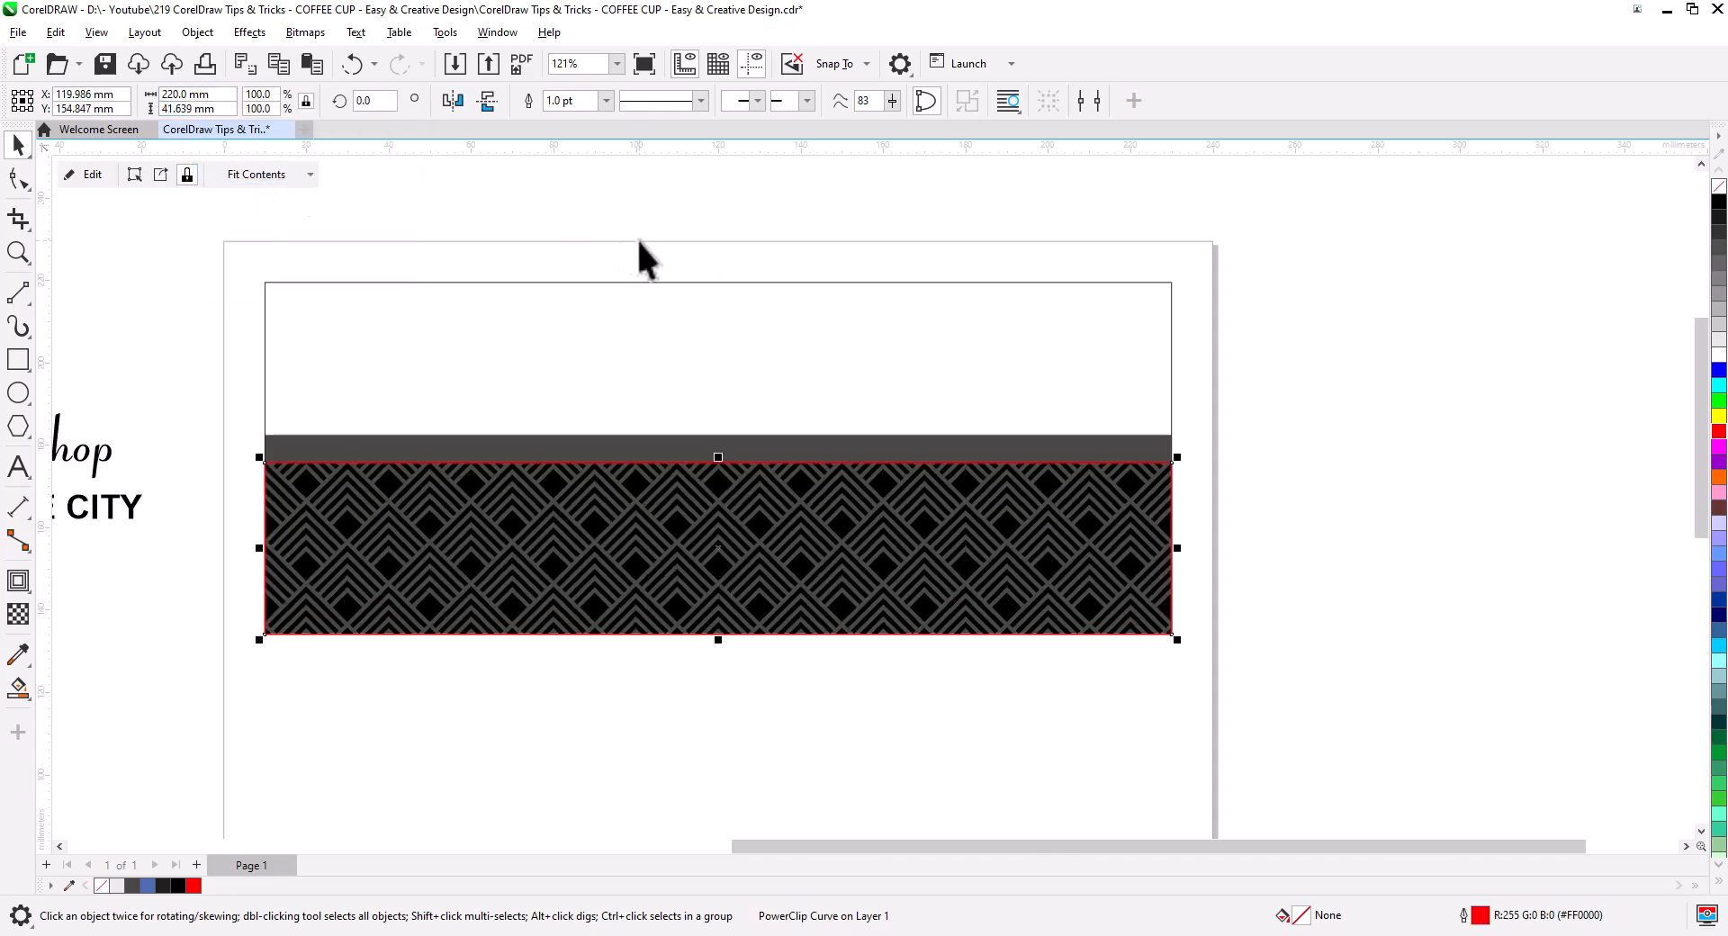
Step: Align the clipped pattern's bottom edge with the bottom of the outer rectangle
shift+click(735, 382)
key(b)
click(1288, 511)
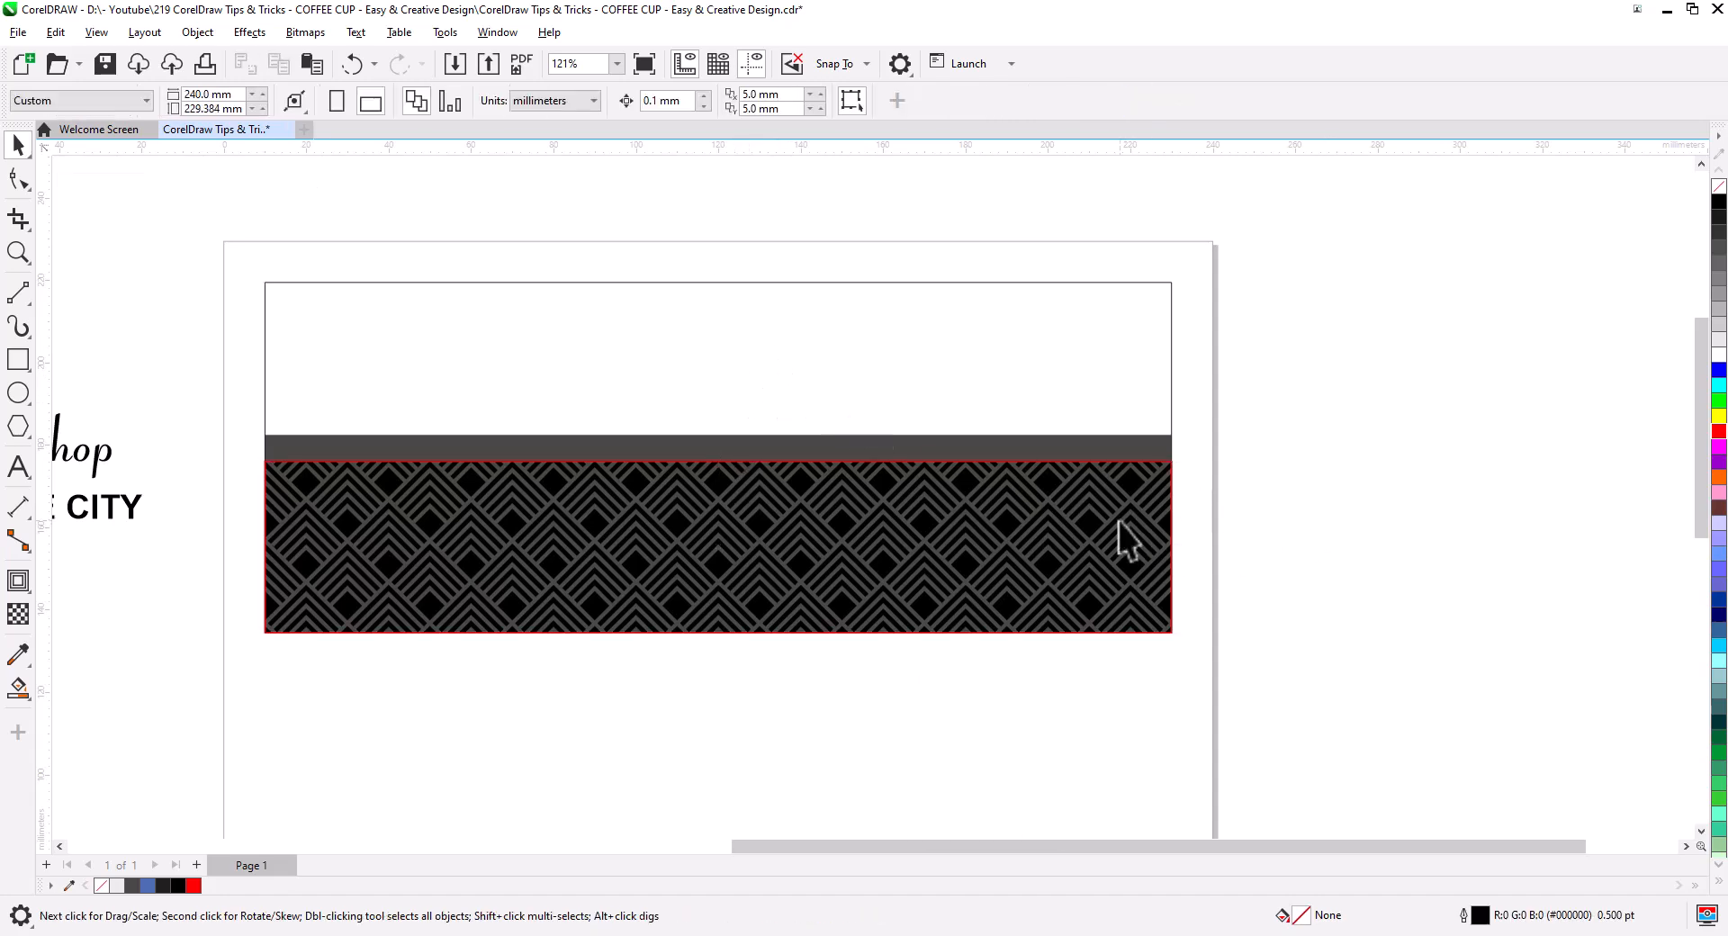
Step: Remove the red outline from the clipped pattern rectangle
click(1118, 522)
right_click(1715, 193)
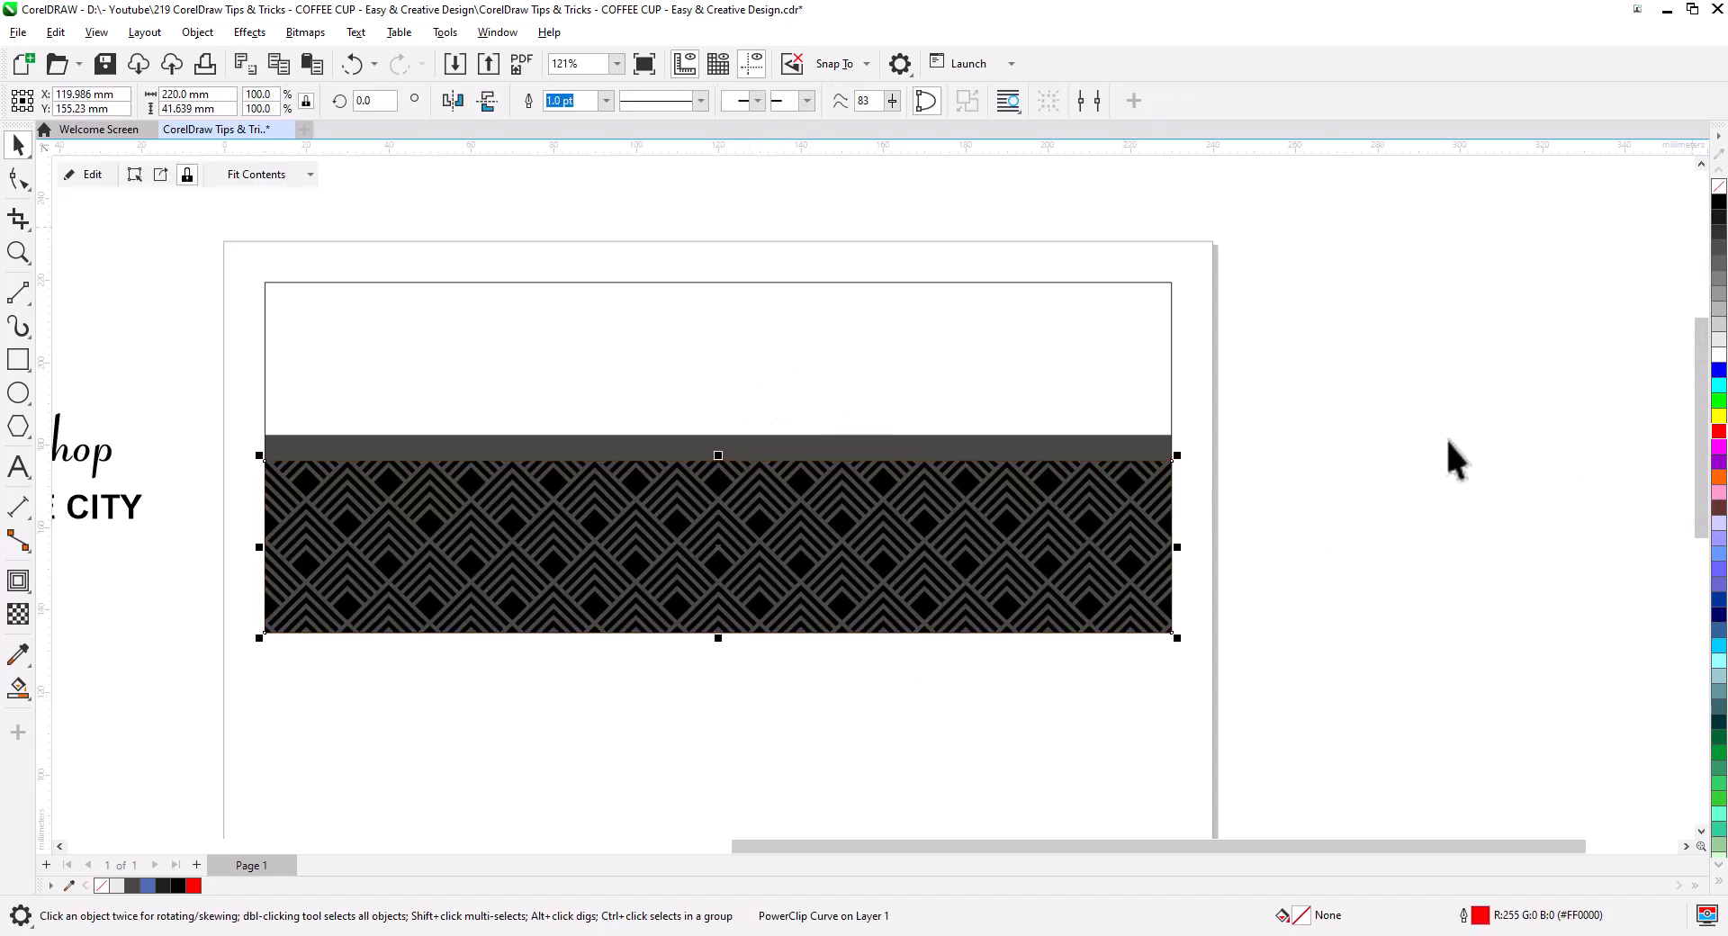
click(1446, 455)
Step: Edit the PowerClip contents, fill the striped pattern group with the document's light grey and finish editing
click(991, 579)
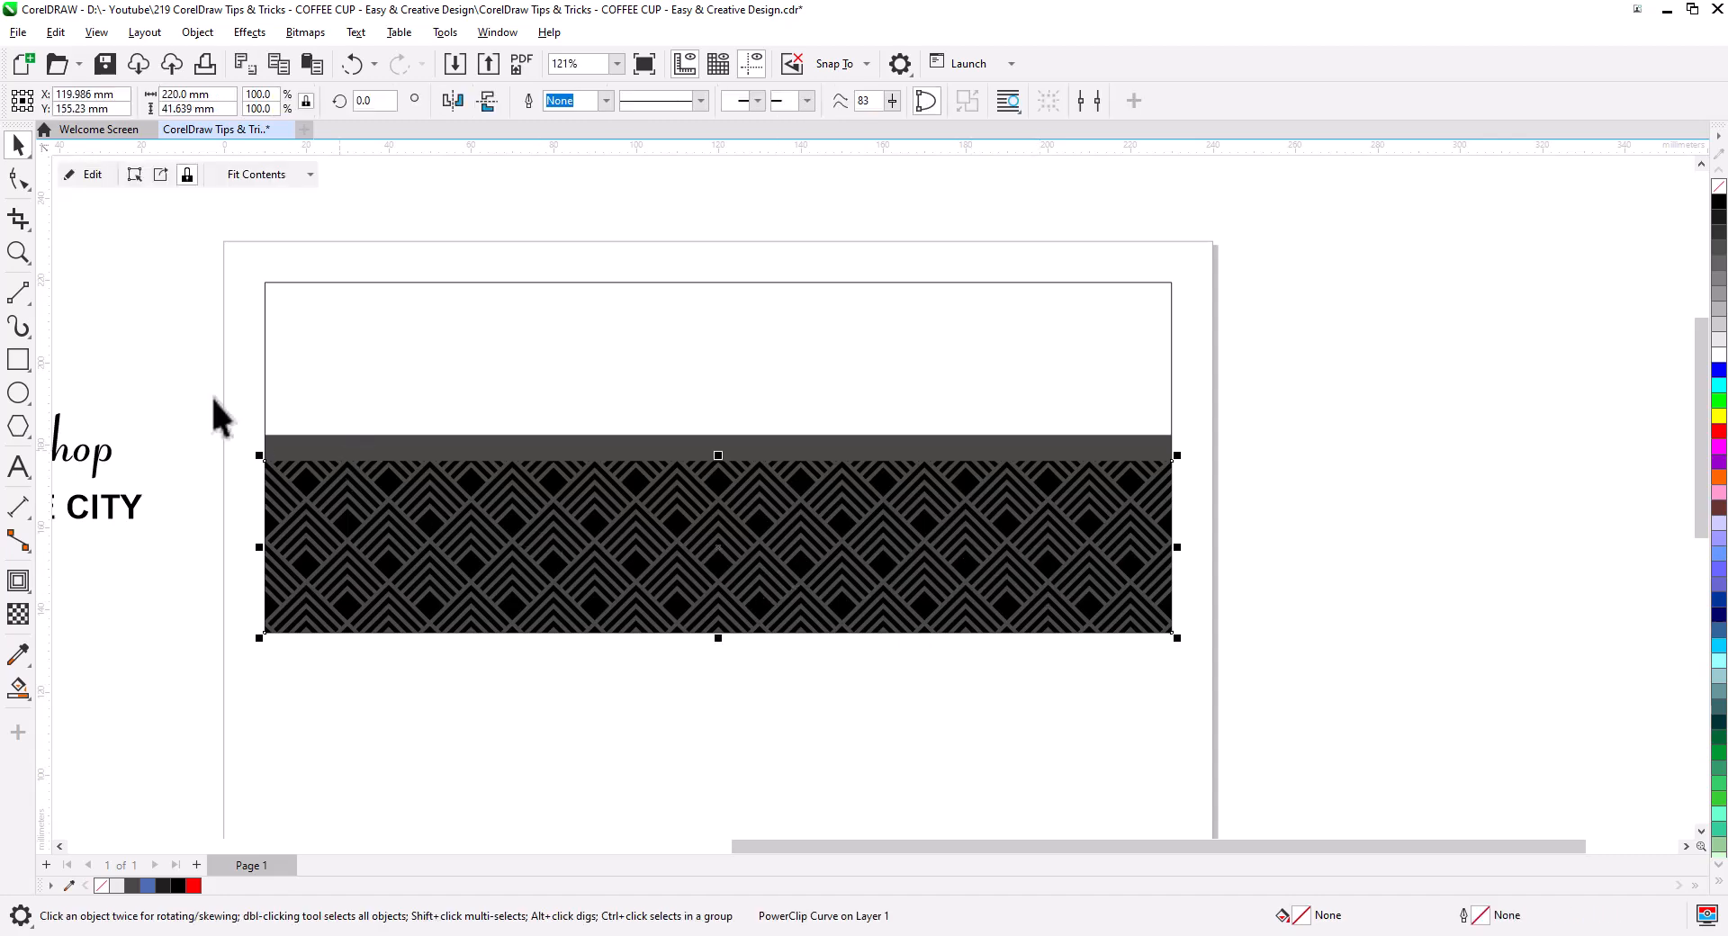
click(86, 175)
click(434, 523)
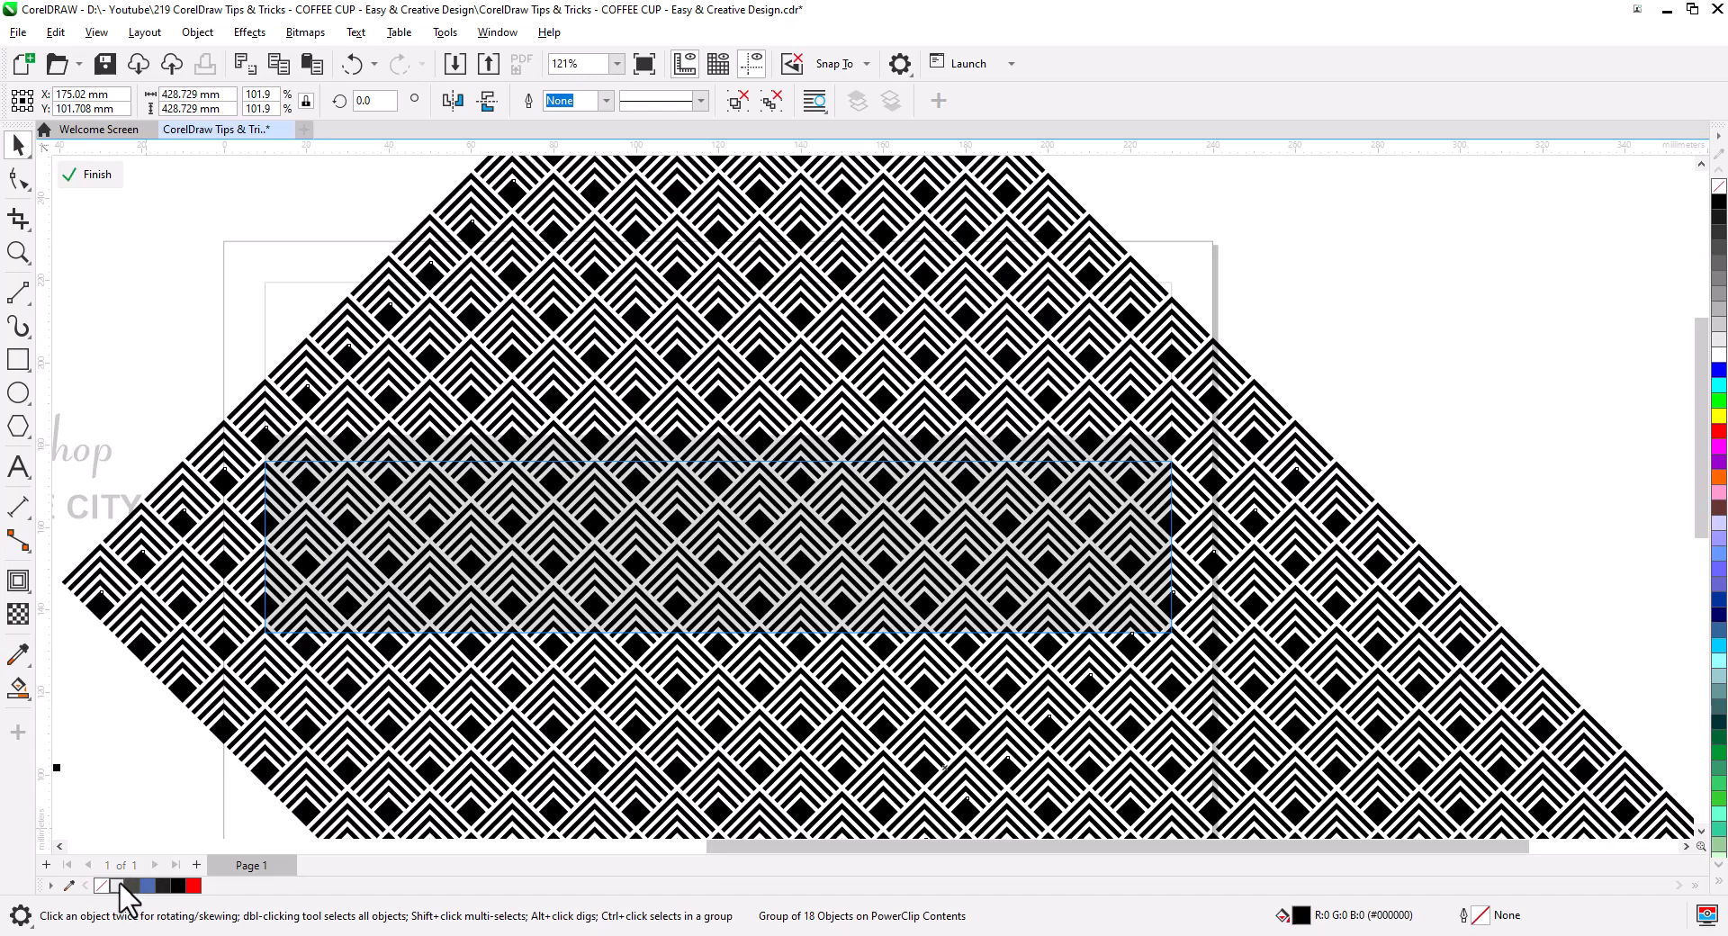
click(118, 885)
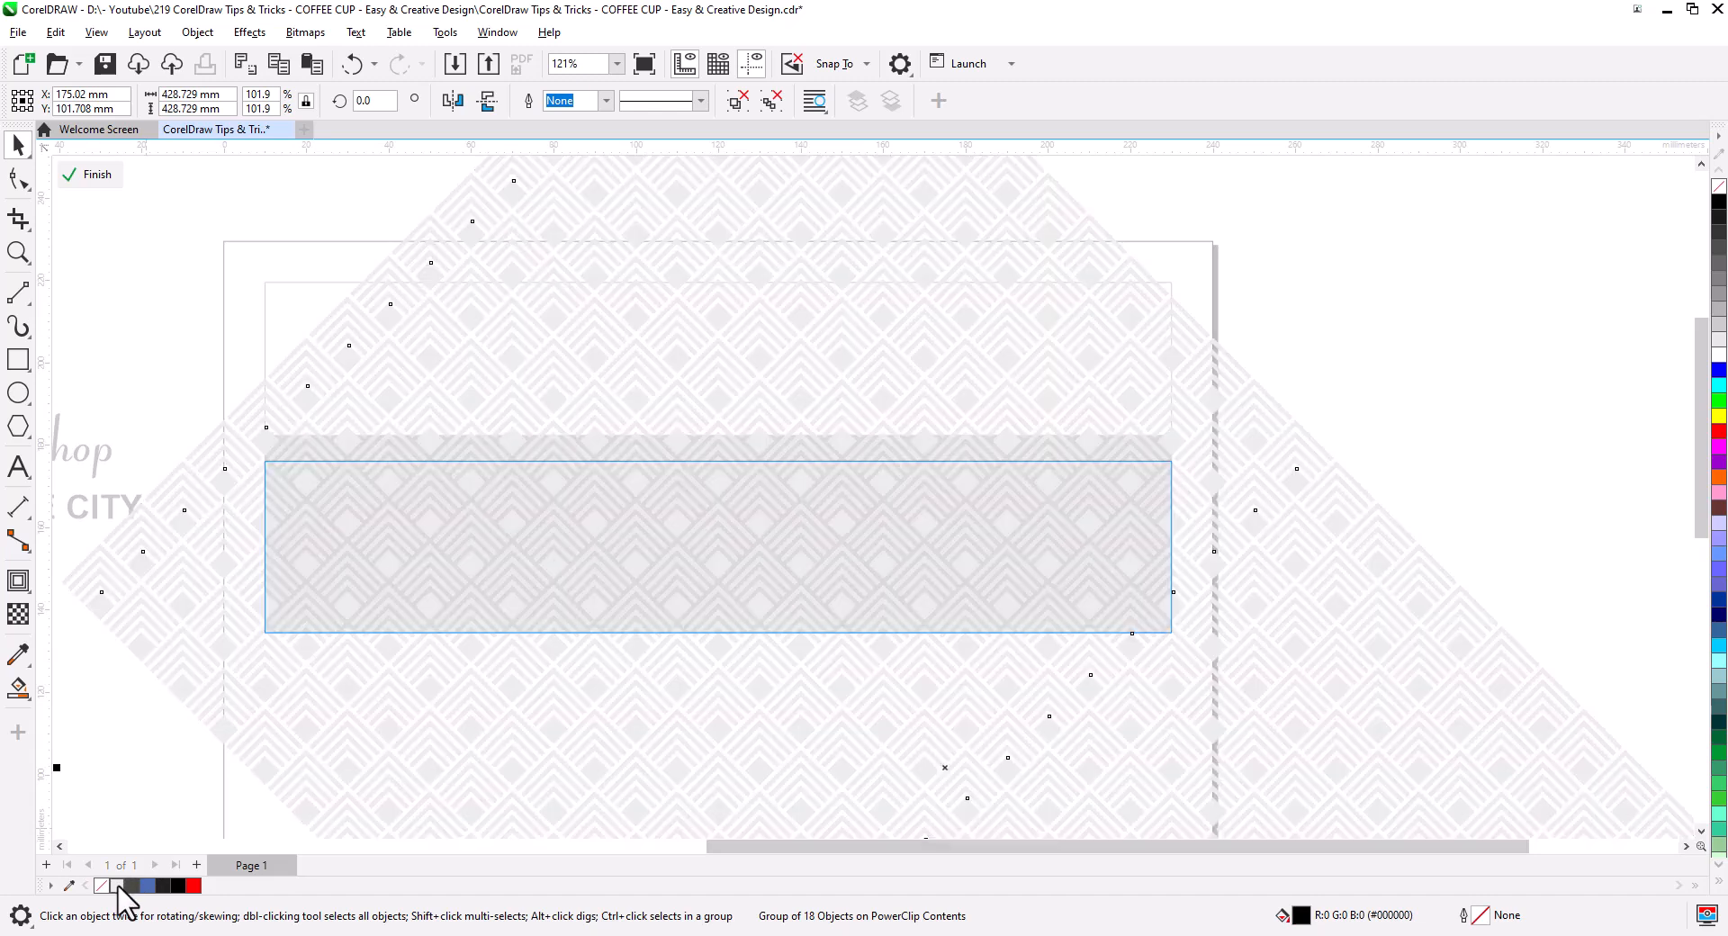
click(85, 174)
click(515, 704)
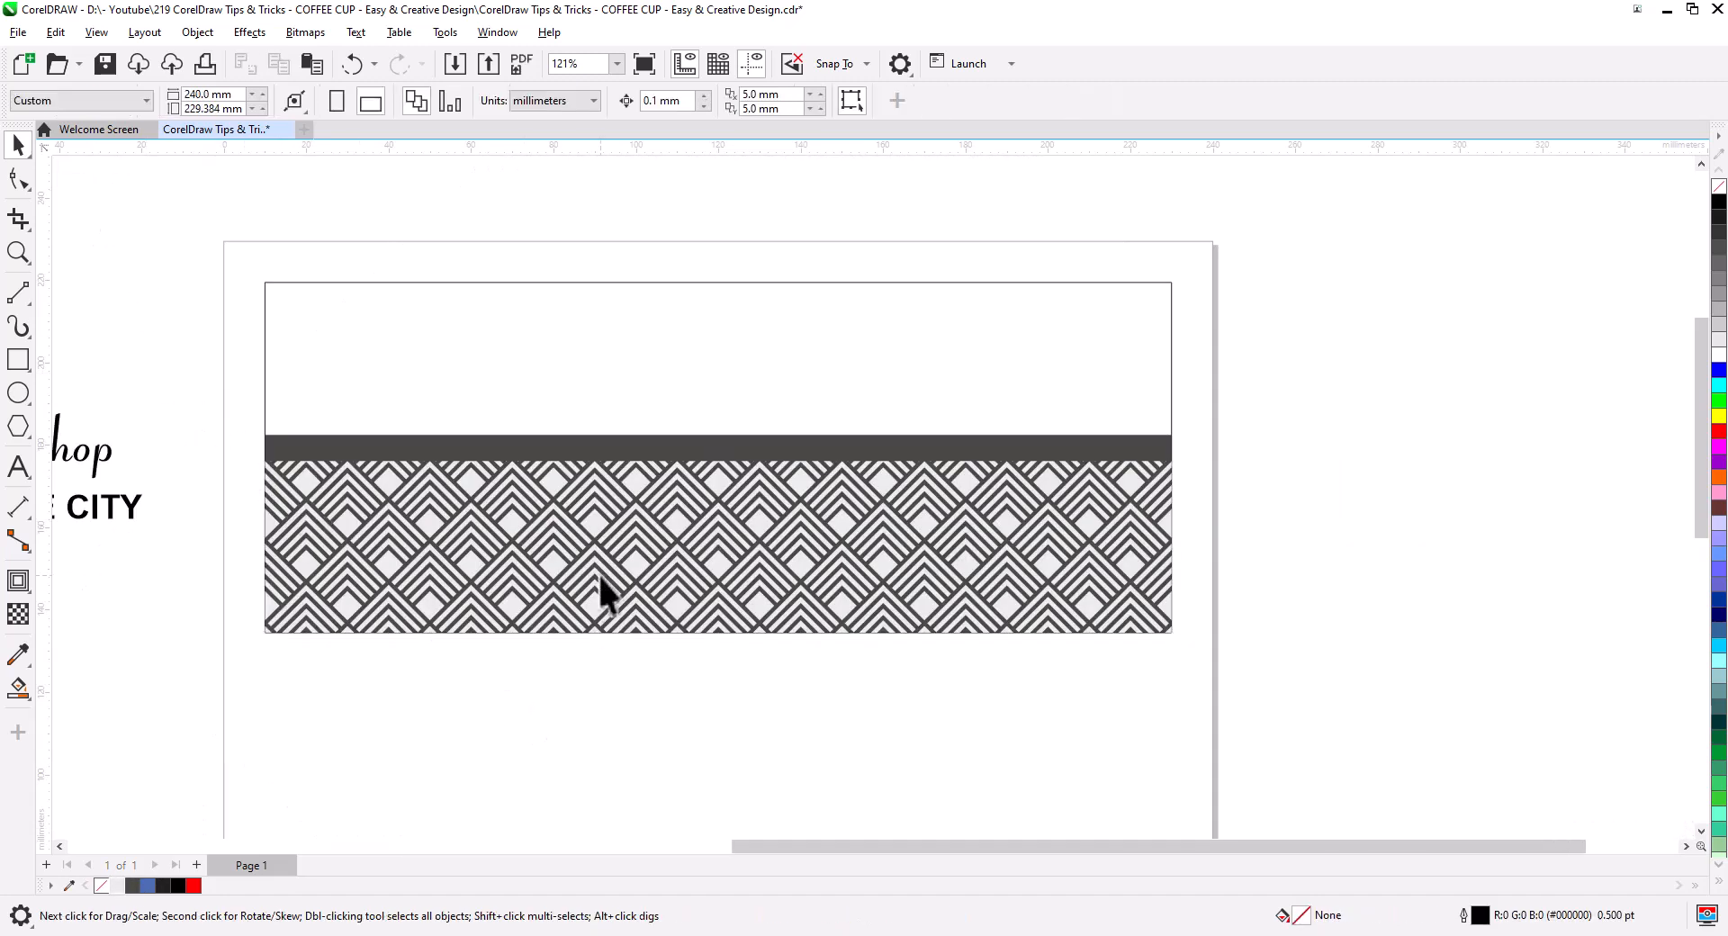
Step: Move the Coffee Shop logo and the BEST IN THE CITY text into the blank area above the dark grey band
scroll(784, 486, up, 3)
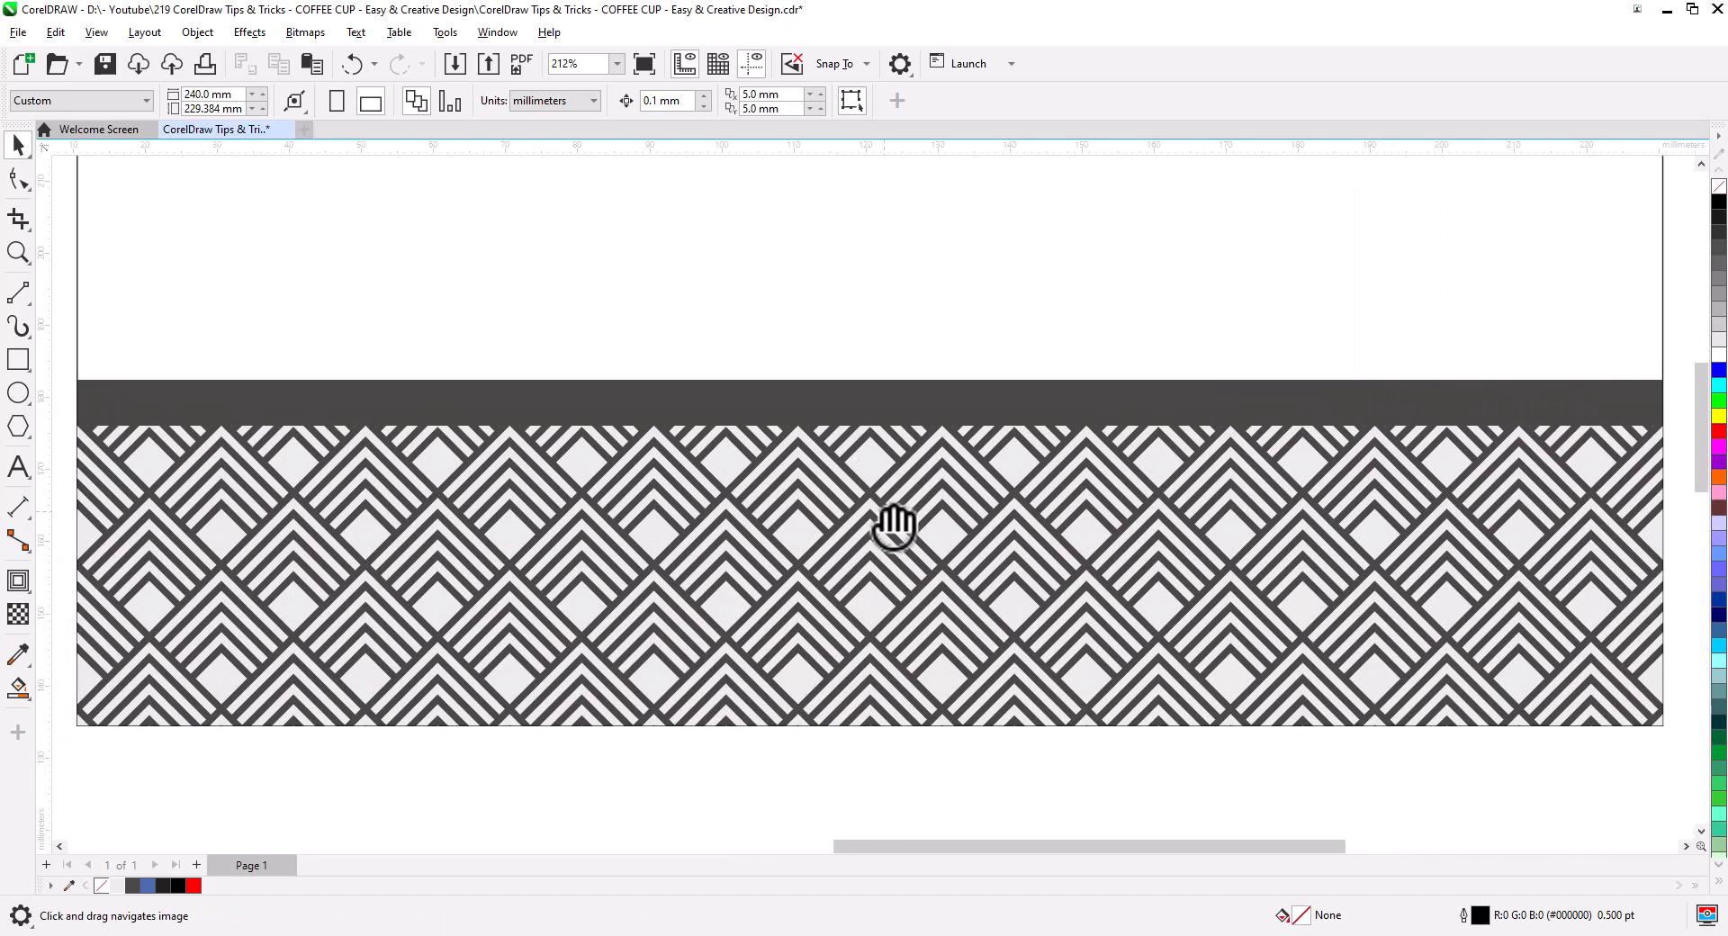
scroll(725, 521, up, 2)
drag(864, 526, 821, 506)
scroll(768, 505, down, 2)
scroll(821, 506, down, 1)
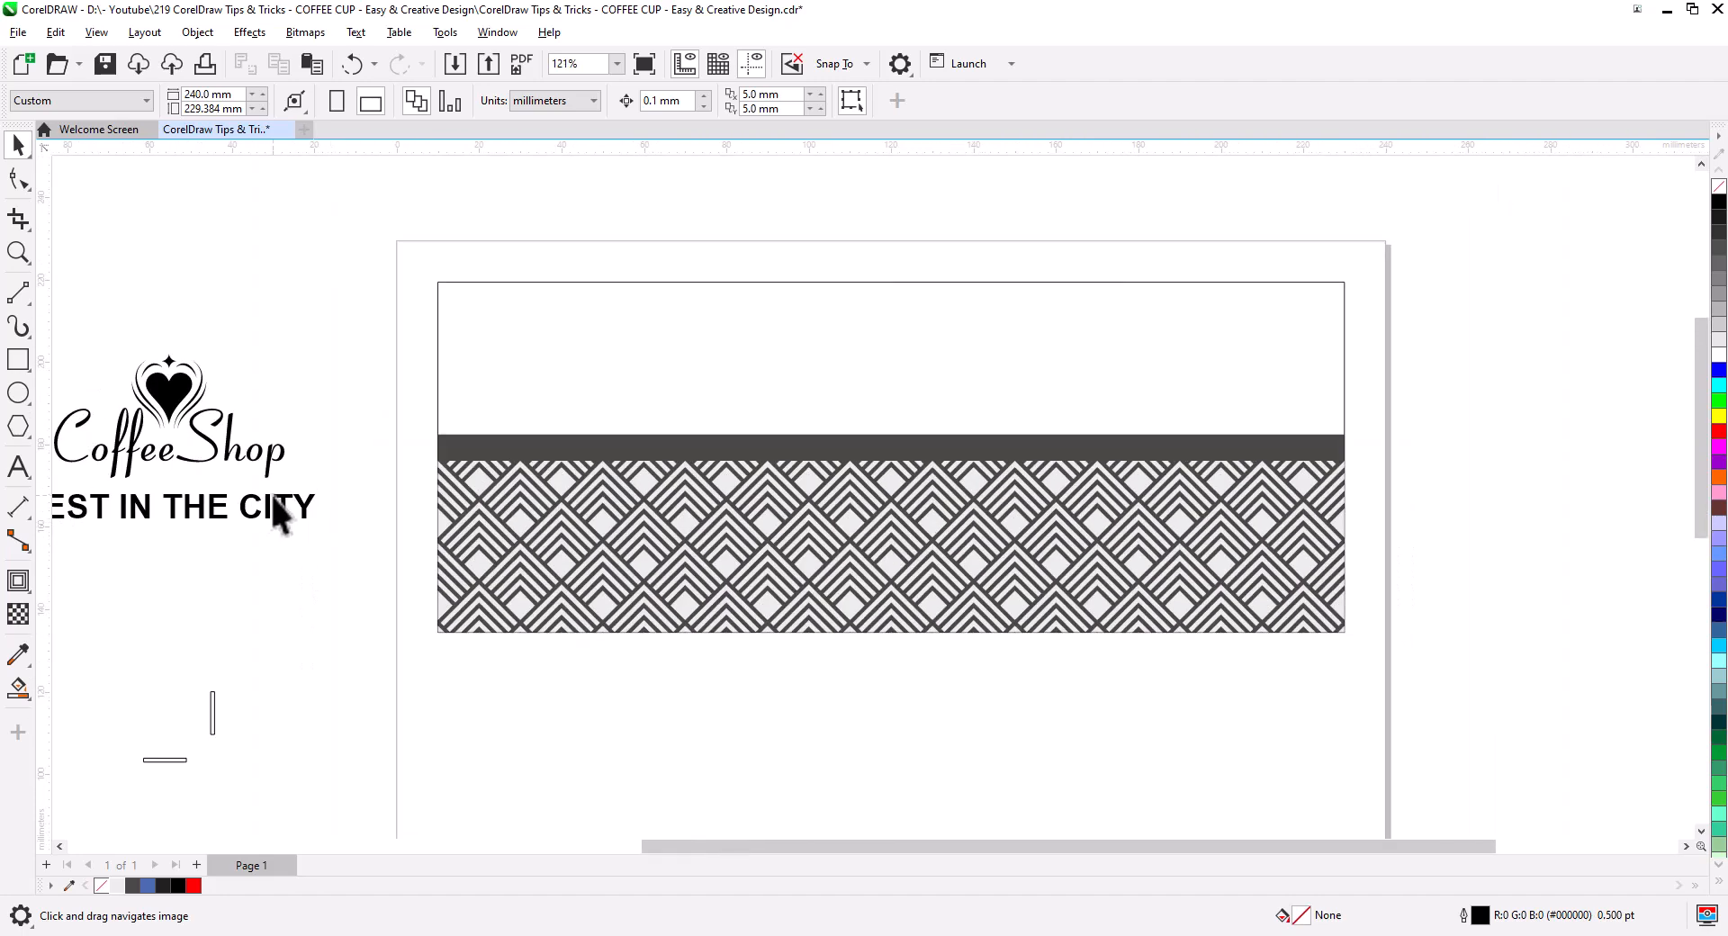
drag(272, 501, 858, 376)
drag(205, 445, 925, 397)
Step: Fill the outer rectangle with light grey #EAECEB and send it to the back of the page
scroll(925, 397, up, 2)
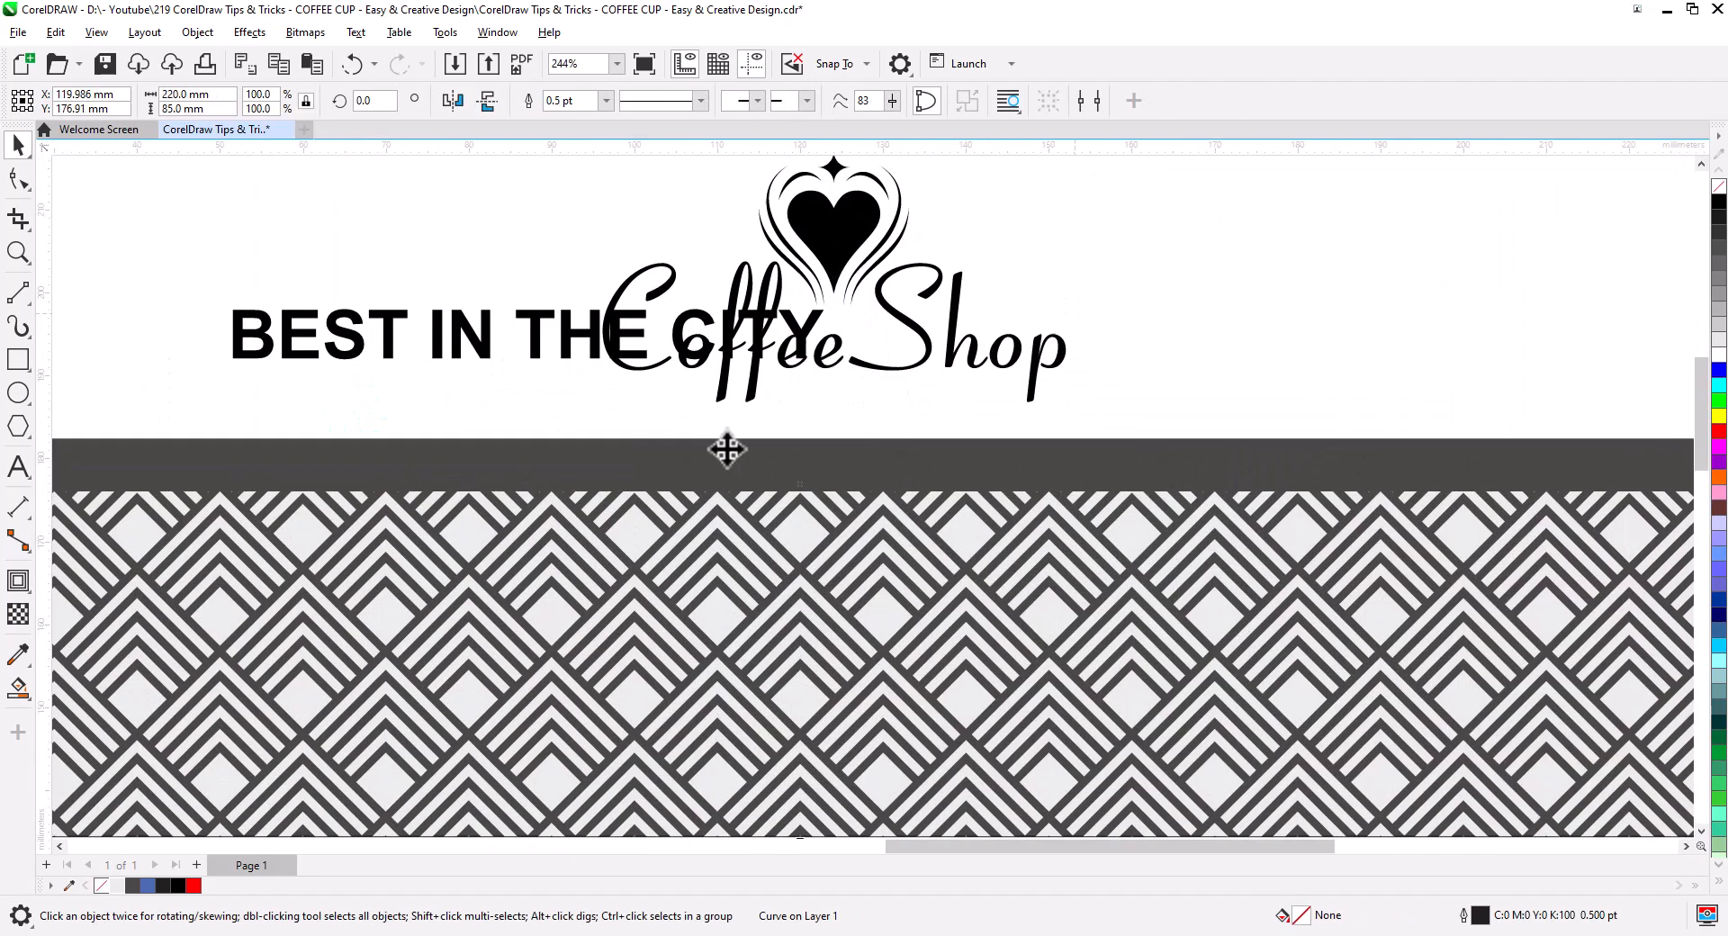
click(359, 667)
right_click(455, 288)
mouse_move(580, 418)
click(738, 444)
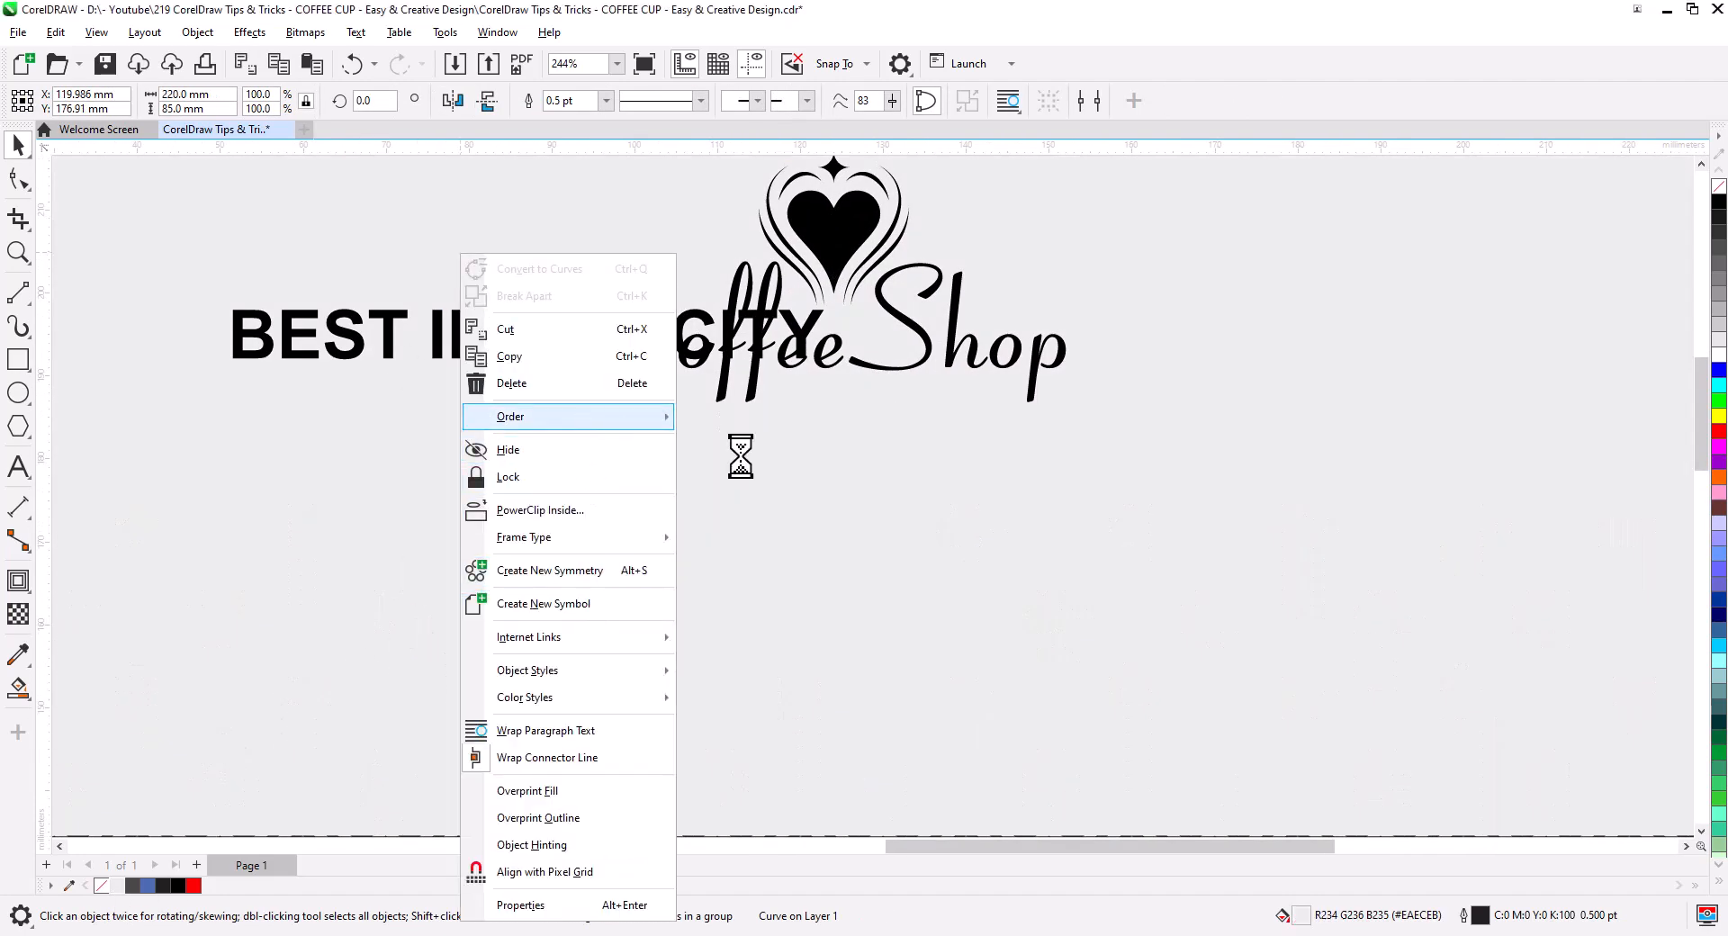
Step: Move the BEST IN THE CITY text onto the dark grey band, scale it down and extend the band upward to about 50.9 mm tall
drag(483, 350, 801, 414)
click(1122, 439)
click(1122, 439)
click(807, 466)
mouse_move(1102, 492)
mouse_down()
mouse_move(902, 475)
mouse_move(1118, 484)
mouse_up()
Step: Fill the BEST IN THE CITY text with light grey and widen its letter spacing
click(117, 886)
click(18, 182)
click(18, 146)
Step: Centre the BEST IN THE CITY text horizontally on the dark grey band
shift+click(1089, 474)
key(c)
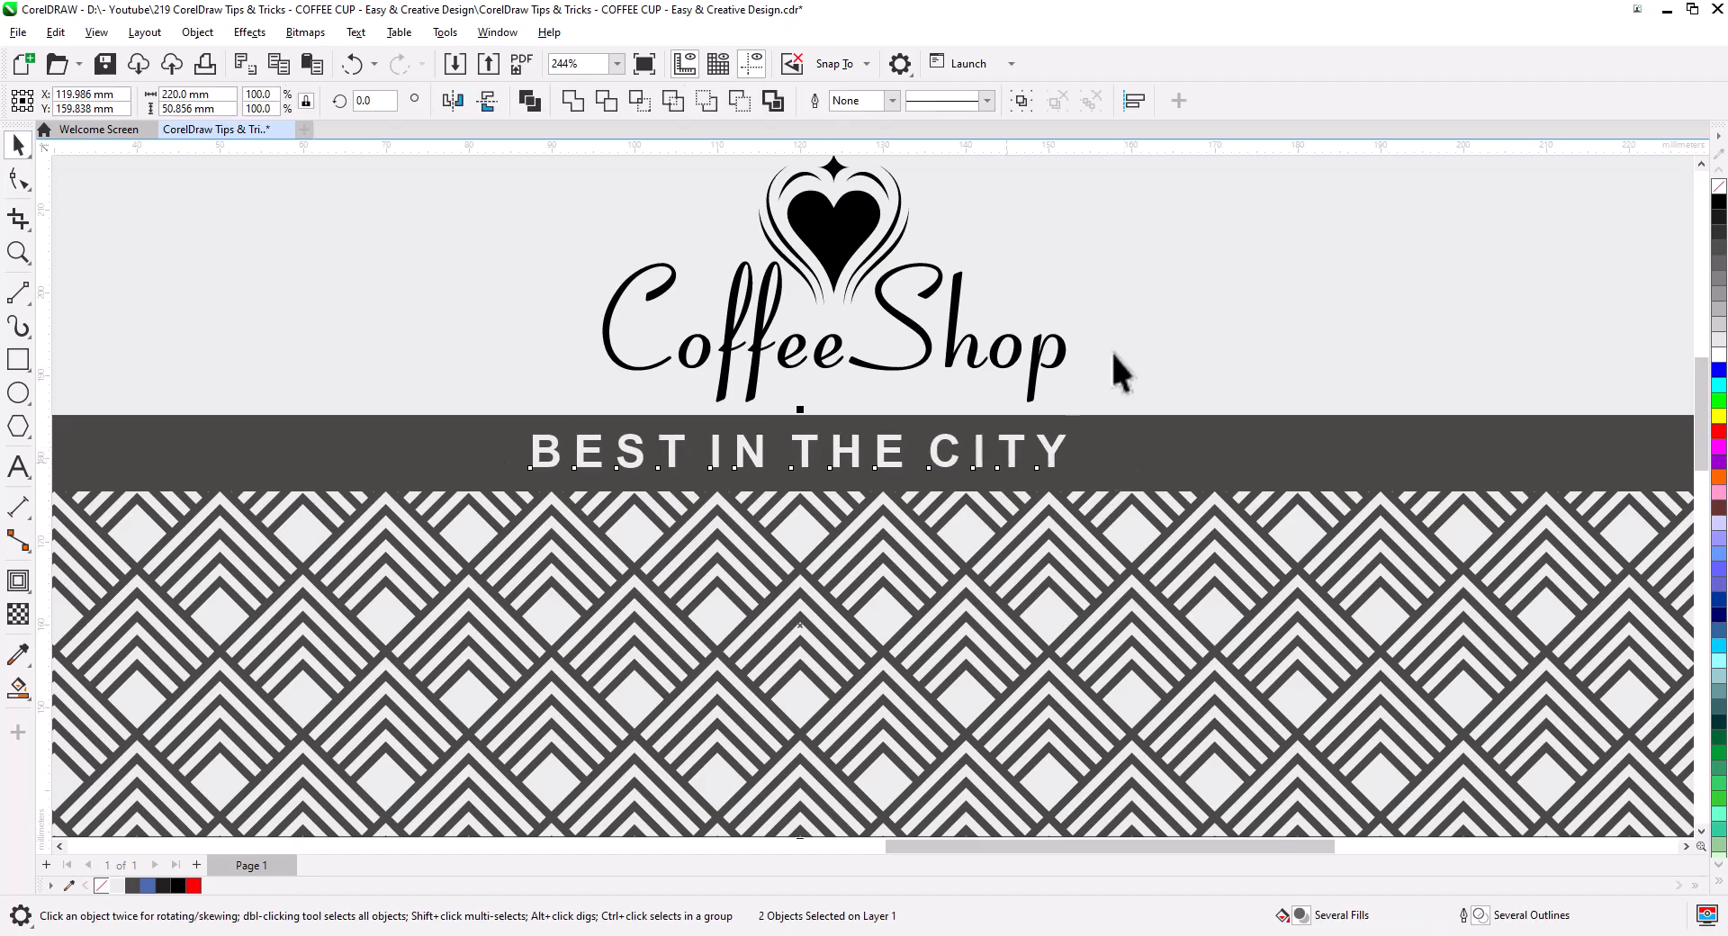
Step: Scale the Coffee Shop logo down proportionally and fill it with the band's dark grey
click(932, 385)
scroll(932, 385, down, 1)
click(927, 432)
drag(989, 471, 906, 440)
click(133, 885)
Step: Centre the Coffee Shop logo horizontally on the light grey rectangle
shift+click(896, 340)
key(c)
key(Escape)
click(900, 412)
key(Escape)
Step: Remove the outline from the light grey rectangle
click(1044, 321)
right_click(1718, 186)
key(Escape)
Step: Darken the uniform fill of the band behind the pattern to near-black #2B2A28
drag(930, 540, 983, 499)
click(1068, 621)
key(shift+F11)
drag(915, 224, 1445, 502)
click(1162, 589)
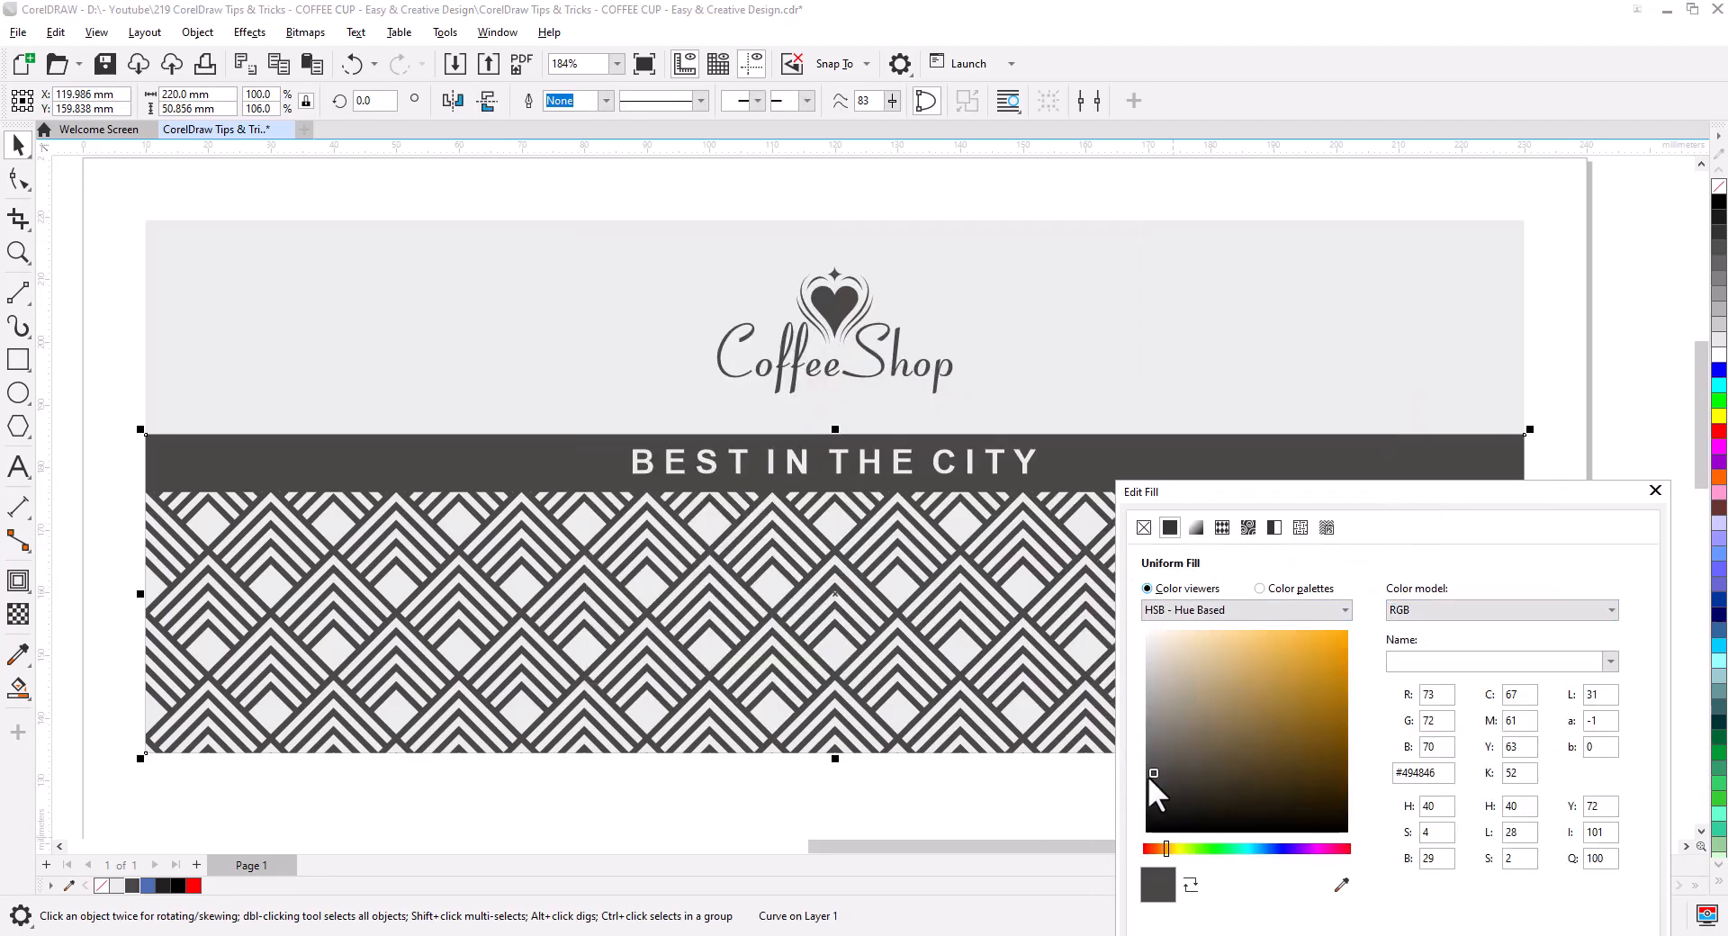
drag(1149, 778, 1154, 814)
key(Return)
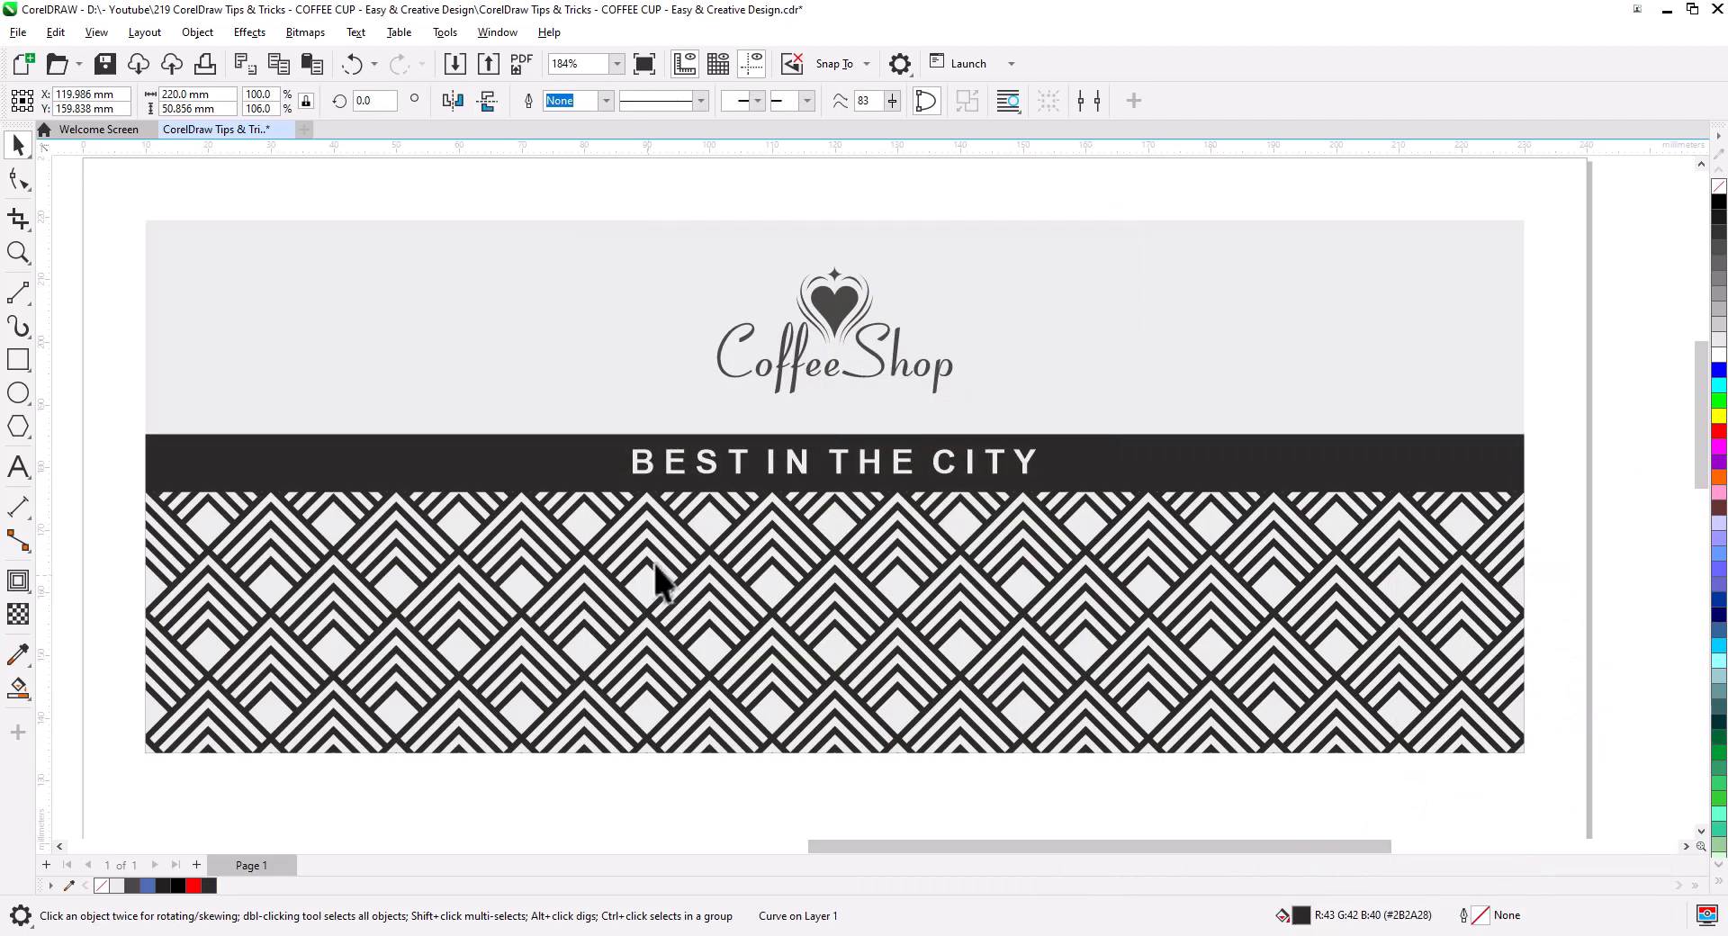
Step: Move the fan-shaped cup template outline onto the page, below the flat artwork
key(Escape)
scroll(776, 241, down, 2)
drag(874, 404, 875, 440)
scroll(810, 580, down, 4)
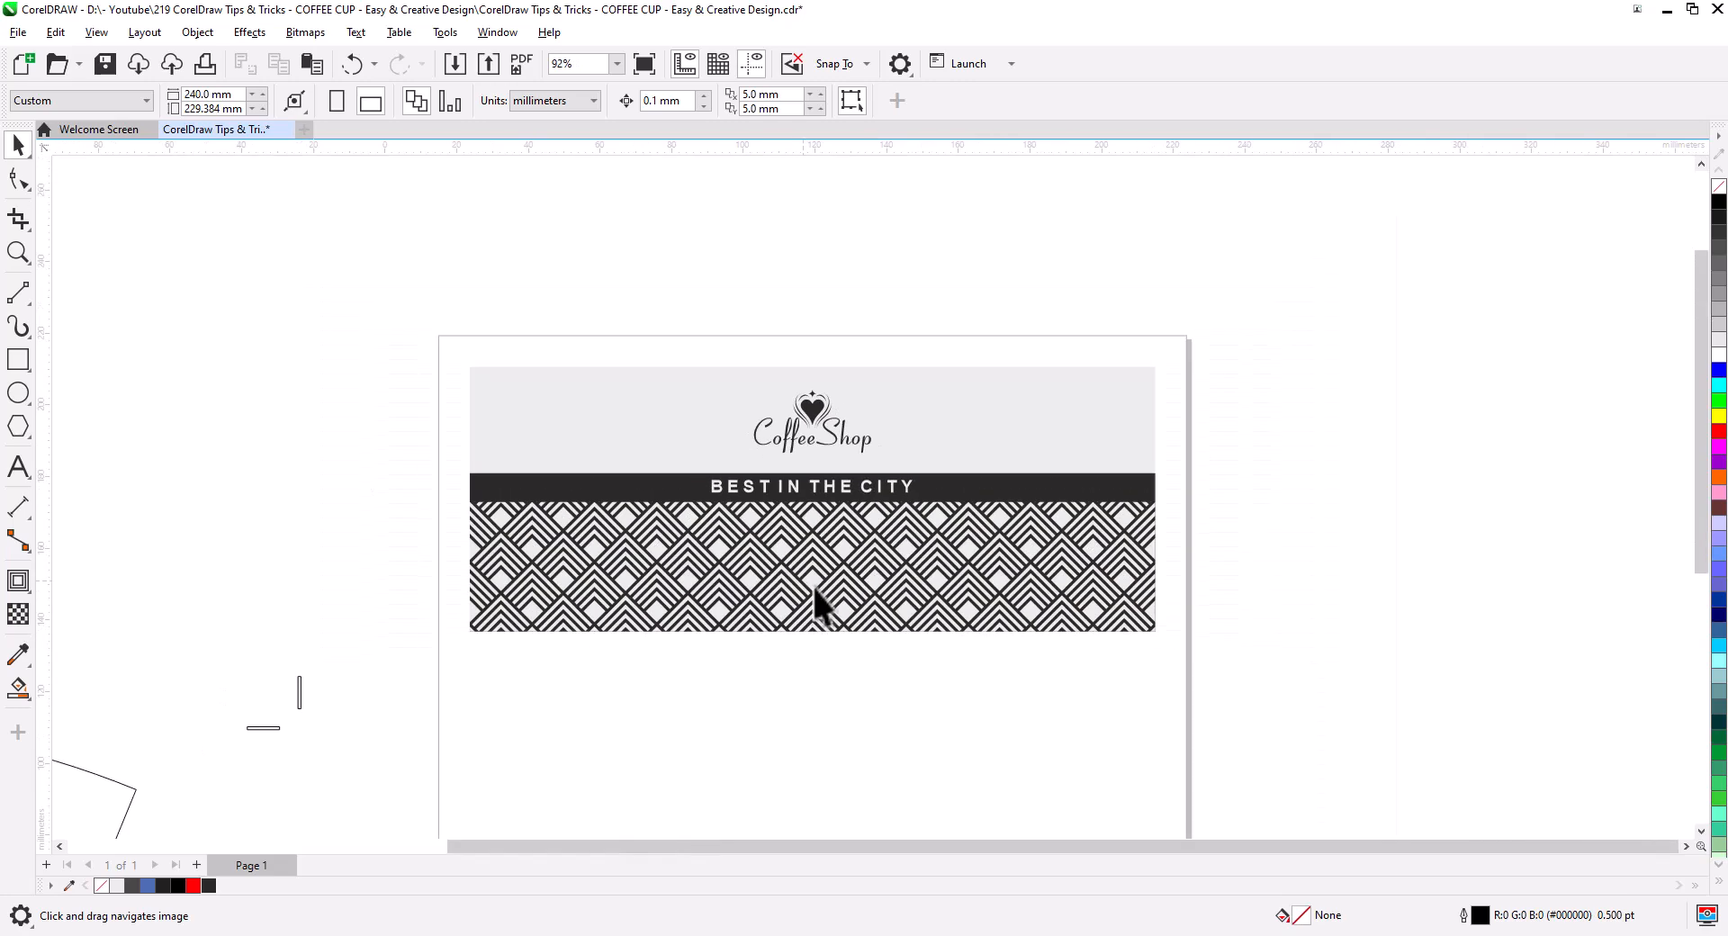
drag(813, 590, 878, 382)
drag(249, 579, 1130, 560)
drag(1162, 492, 1149, 570)
click(1159, 416)
key(ctrl+u)
Step: Scale the BEST IN THE CITY text down slightly about its centre on the dark band
scroll(937, 361, up, 2)
click(940, 371)
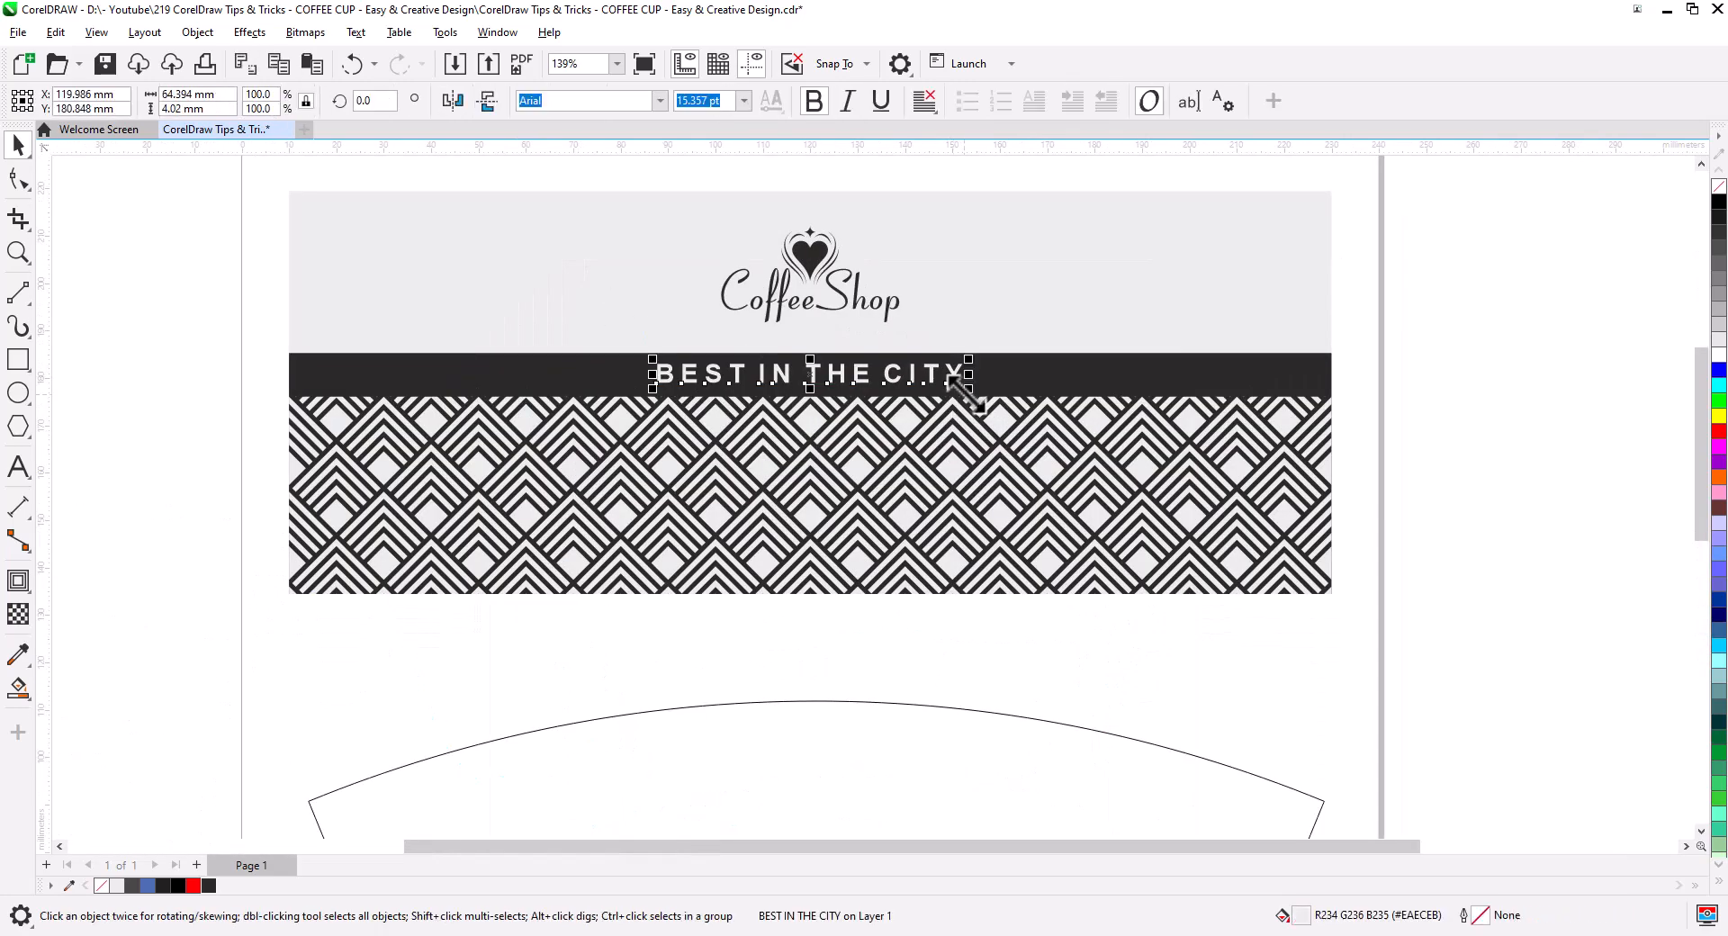
drag(971, 394, 947, 395)
click(1426, 626)
Step: Duplicate the complete flat artwork straight down so the copy lies over the fan-shaped cup outline
scroll(1426, 626, down, 1)
drag(1426, 627, 540, 216)
drag(1098, 324, 1099, 615)
drag(1098, 615, 1041, 481)
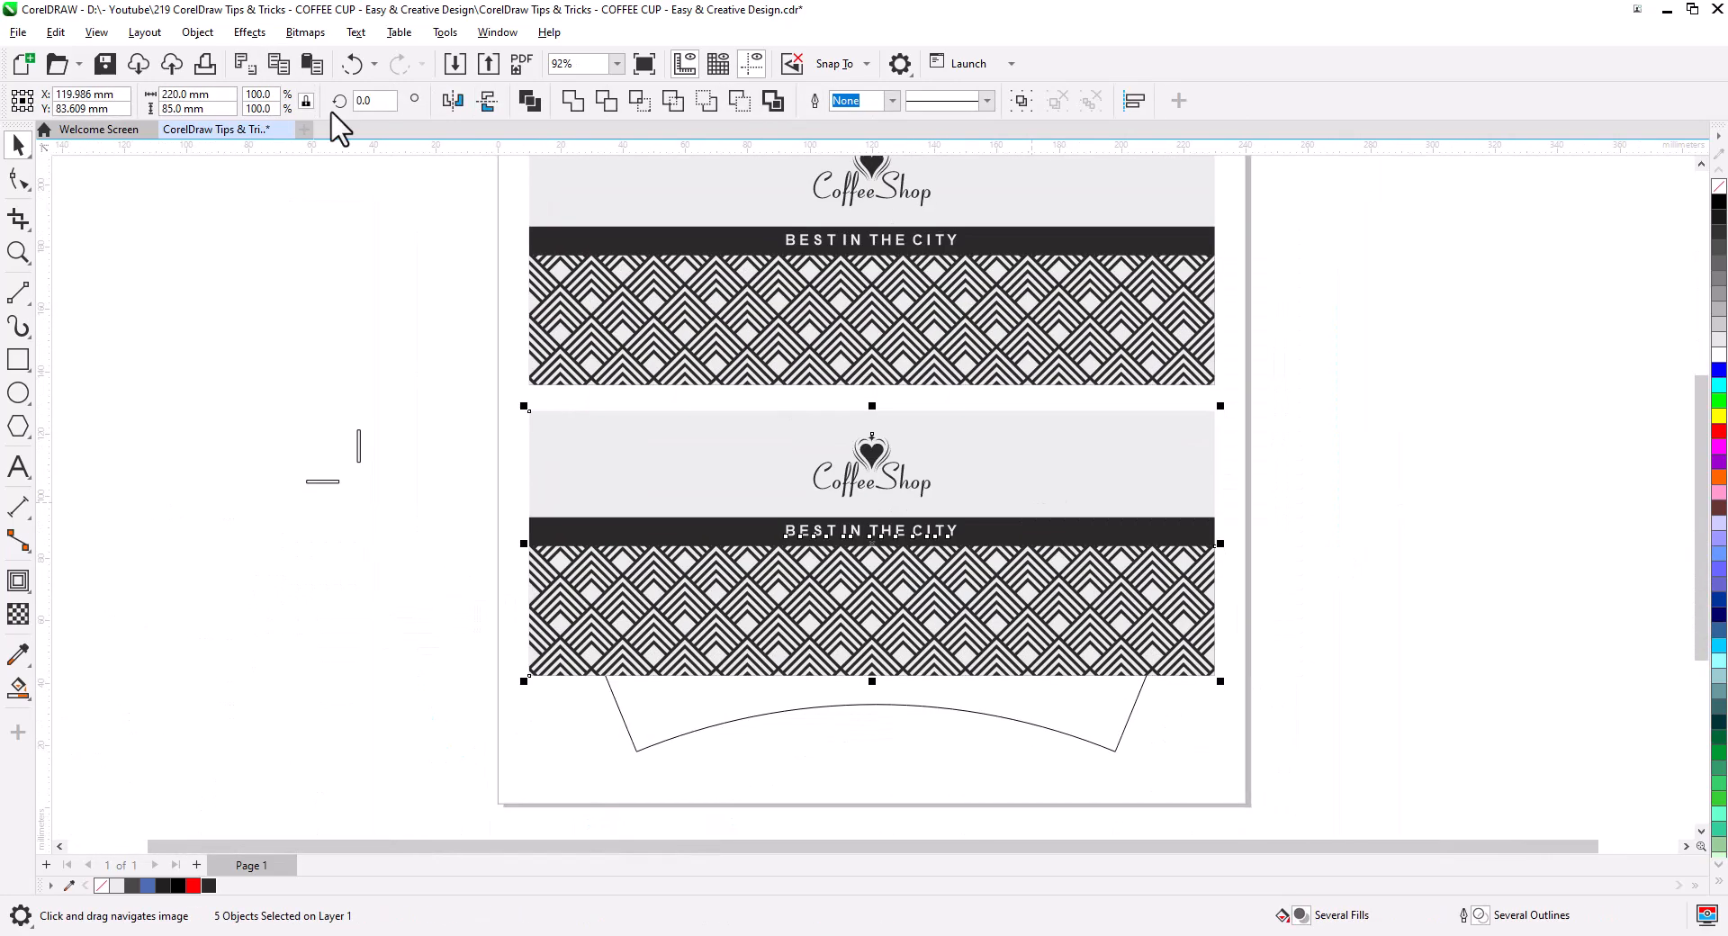
Step: Convert the artwork copy to a 300 dpi RGB Color (24-bit) bitmap with a transparent background
click(306, 33)
click(344, 64)
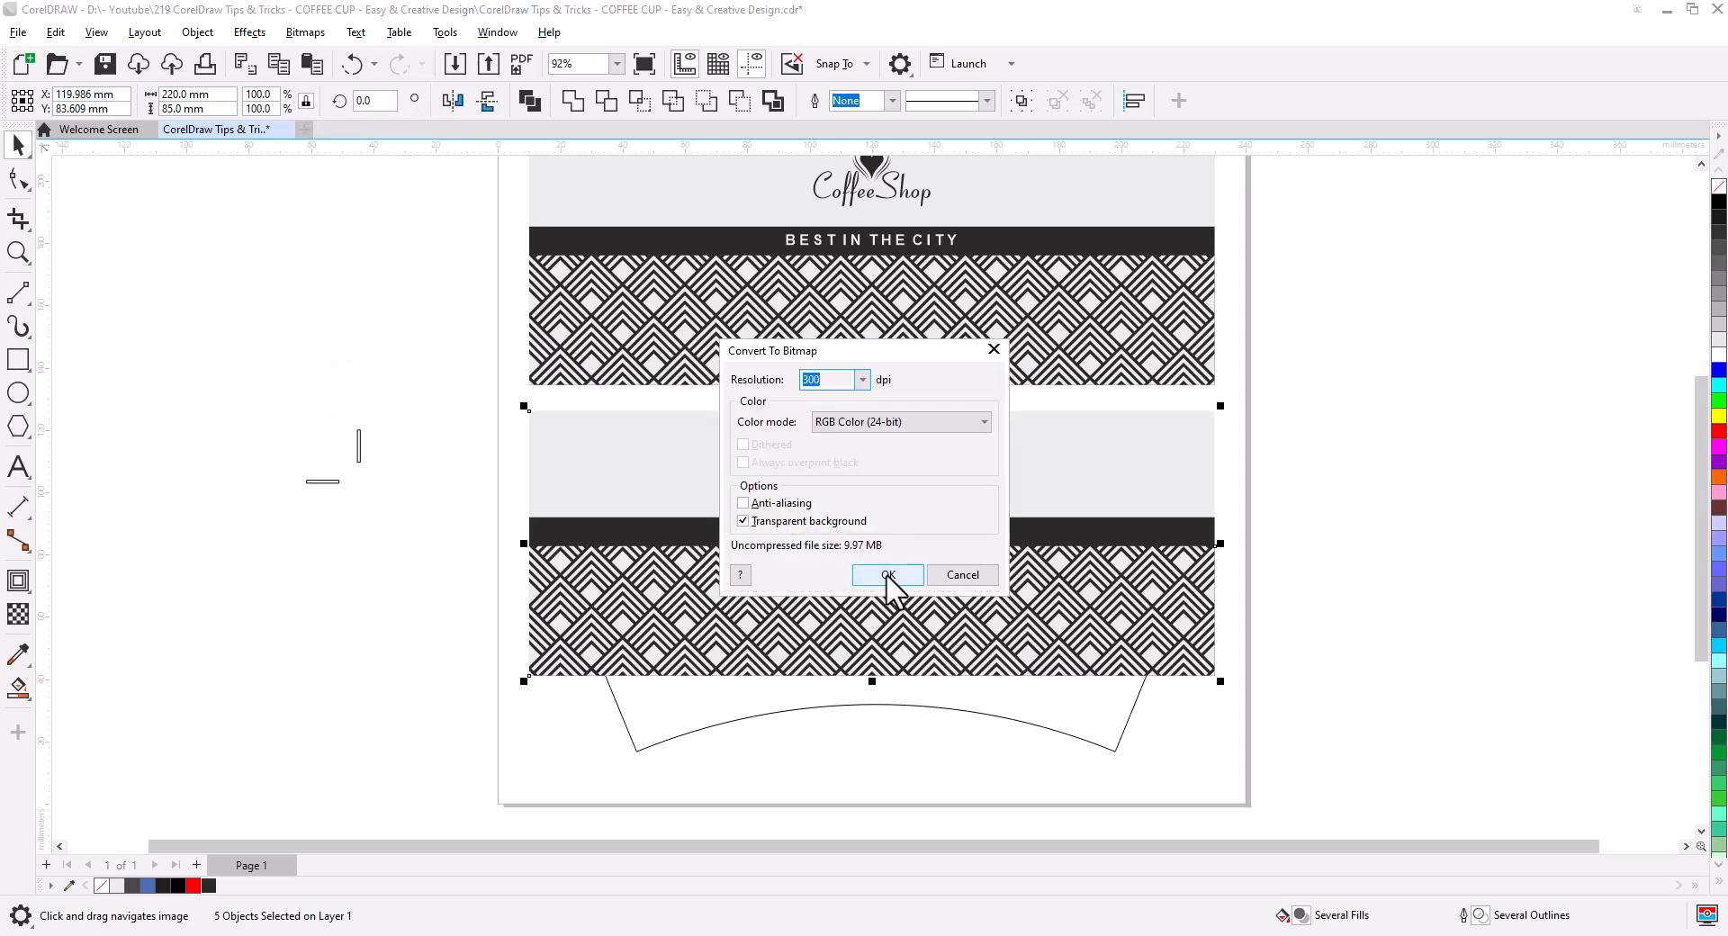
click(888, 576)
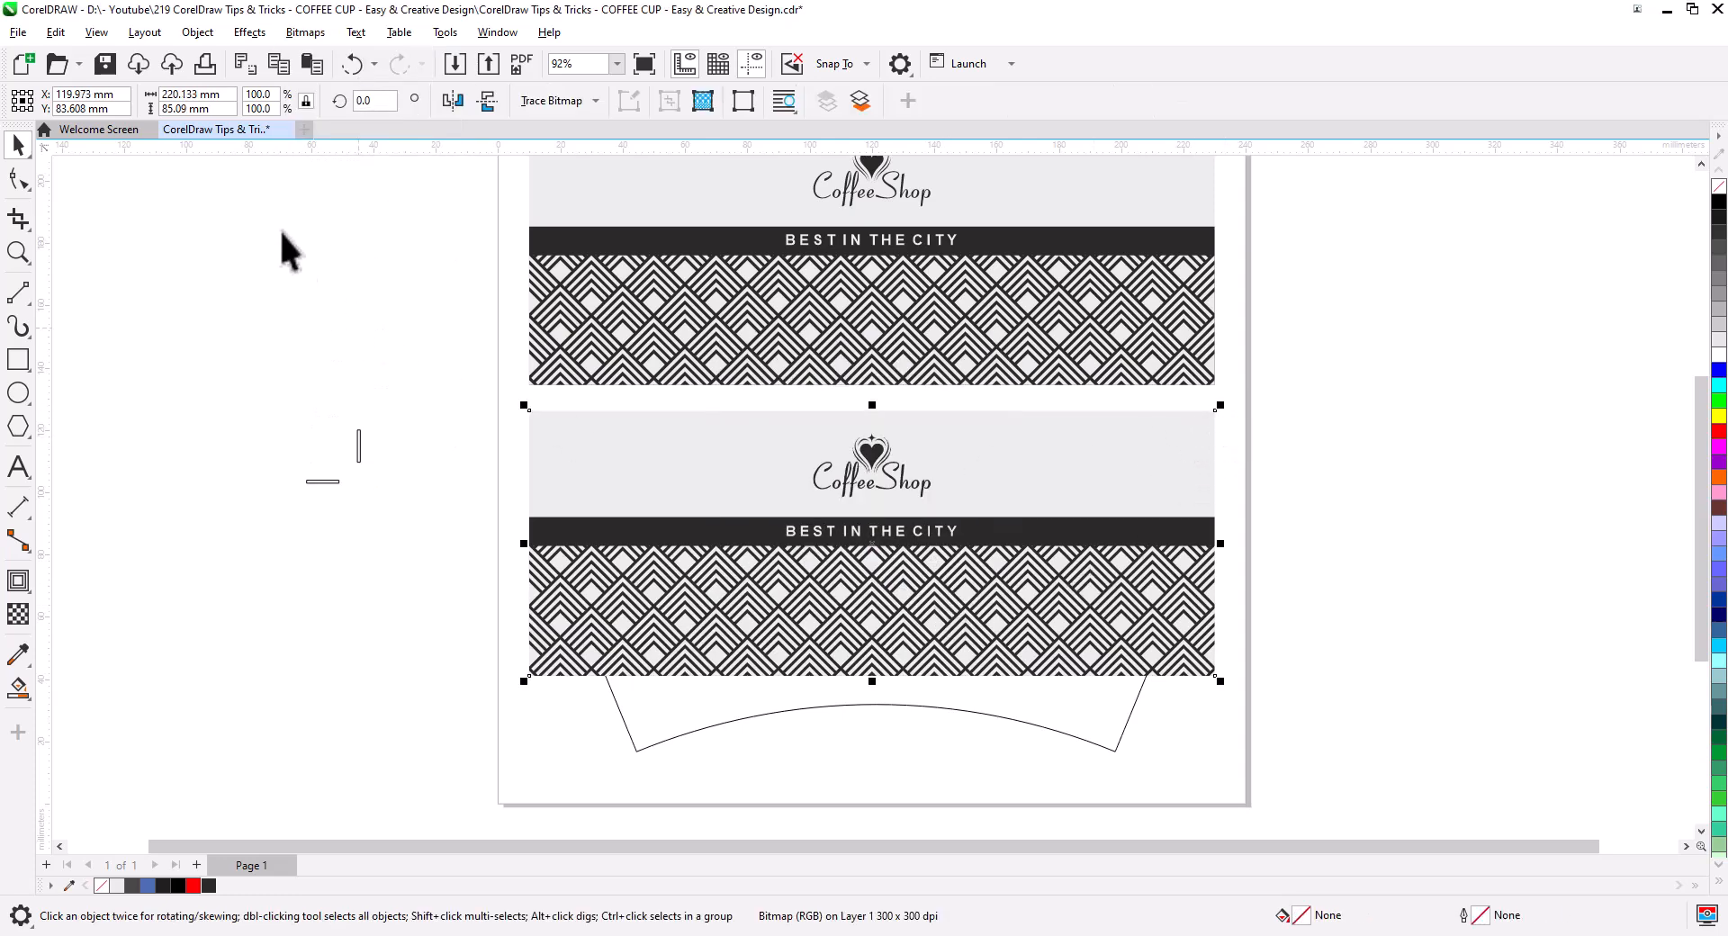
Step: Apply an Envelope to the bitmap copy, reducing it to four corner nodes with straight edges
click(18, 581)
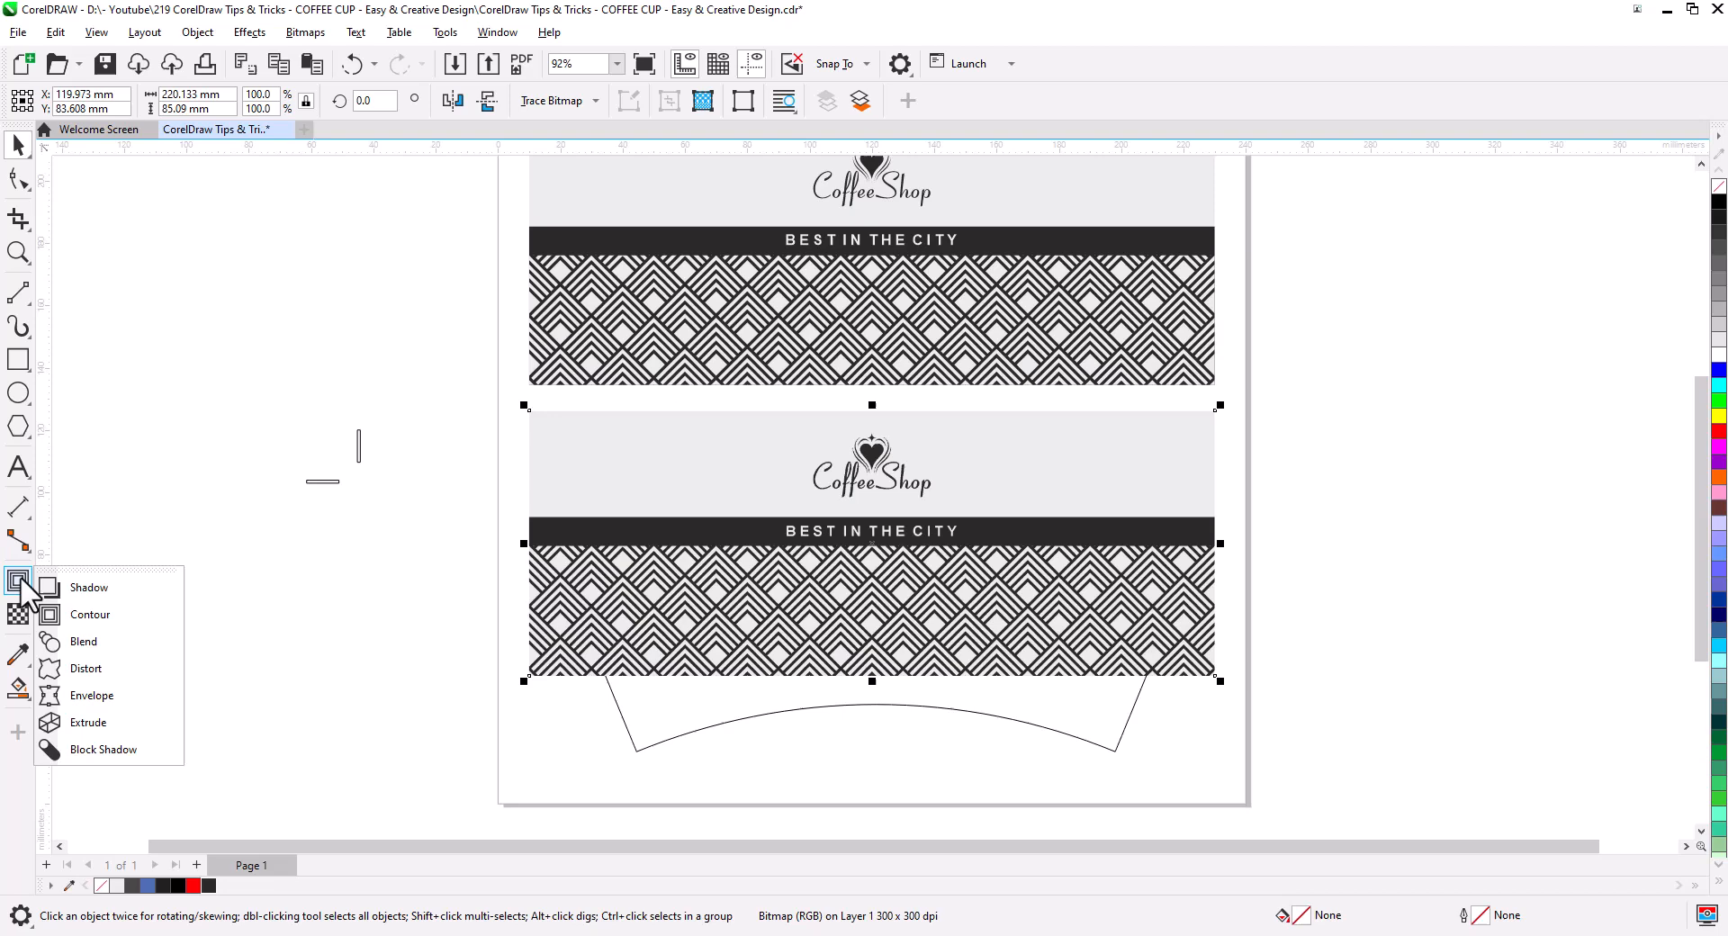
click(92, 695)
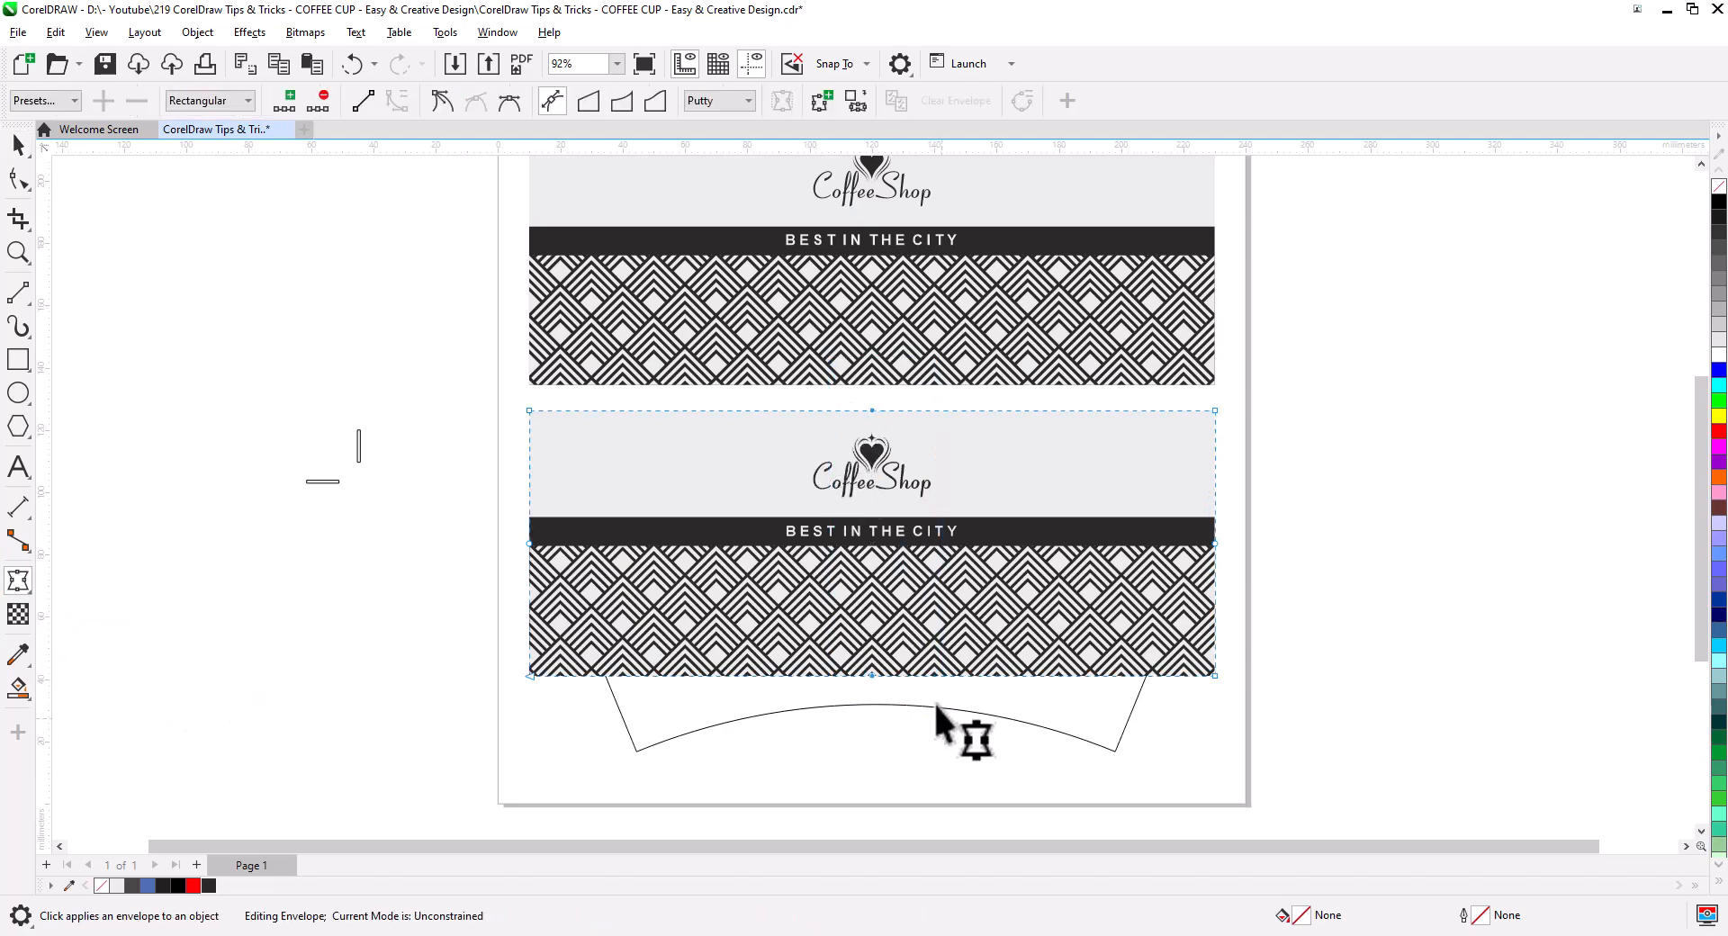
drag(494, 502, 1201, 599)
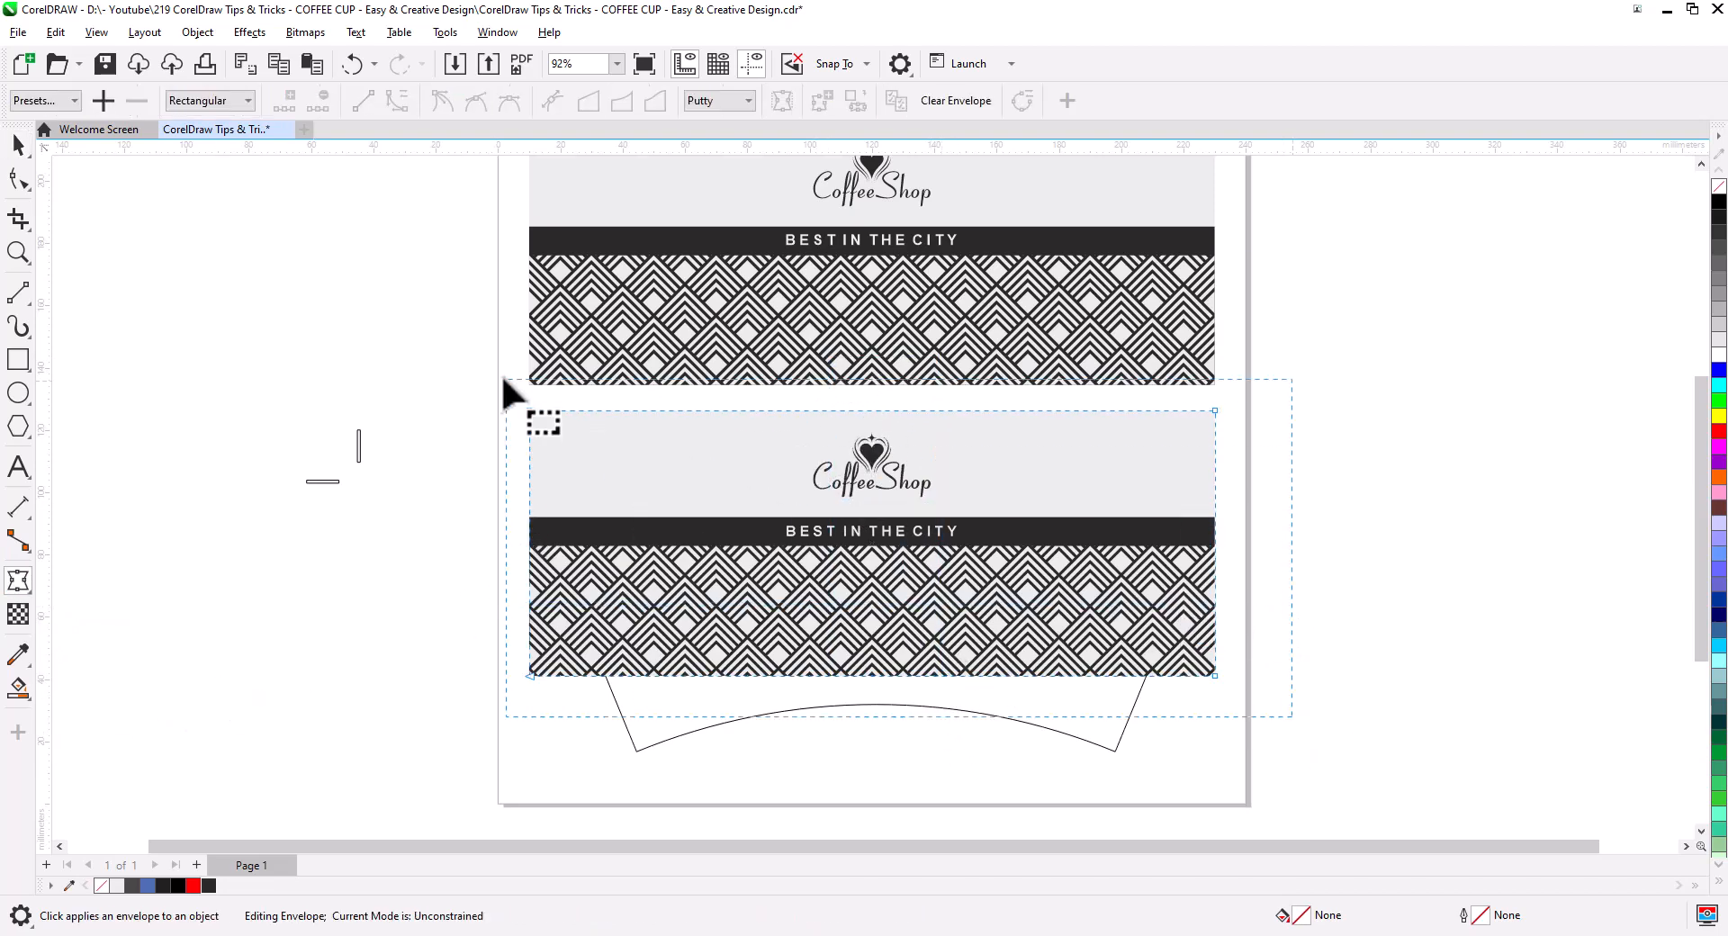
Step: Move the envelope's four corner nodes onto the matching corners of the fan-shaped cup outline
drag(530, 675, 622, 752)
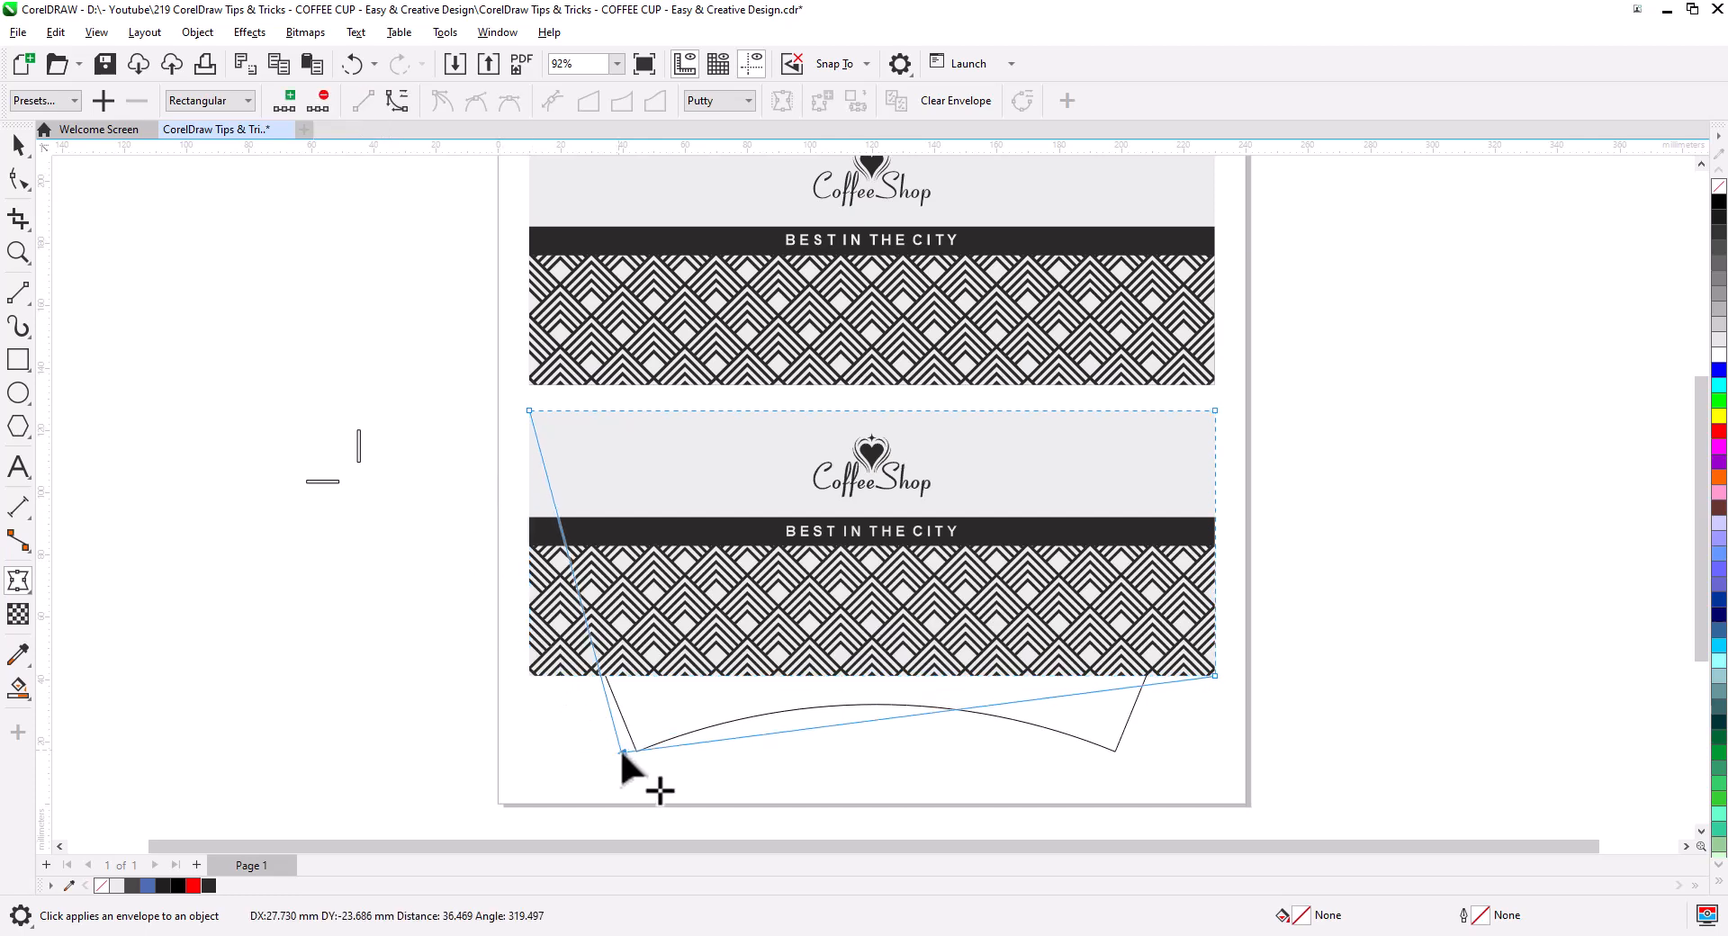
drag(1214, 677, 1116, 749)
drag(1215, 411, 1208, 520)
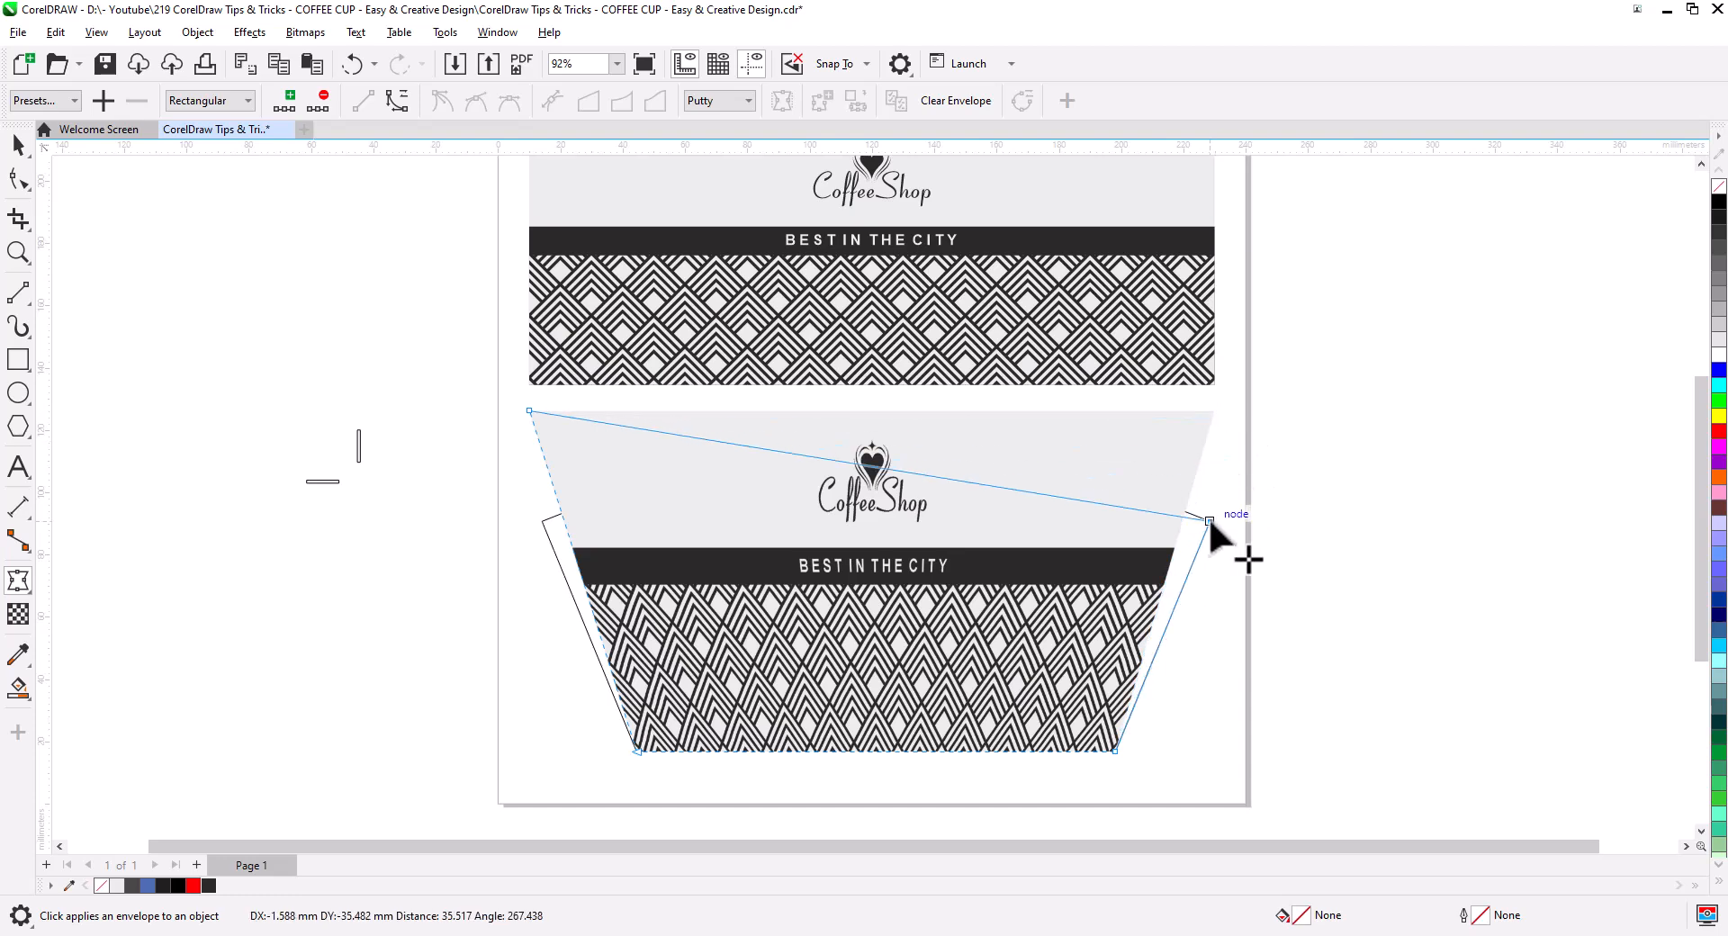
drag(529, 411, 541, 520)
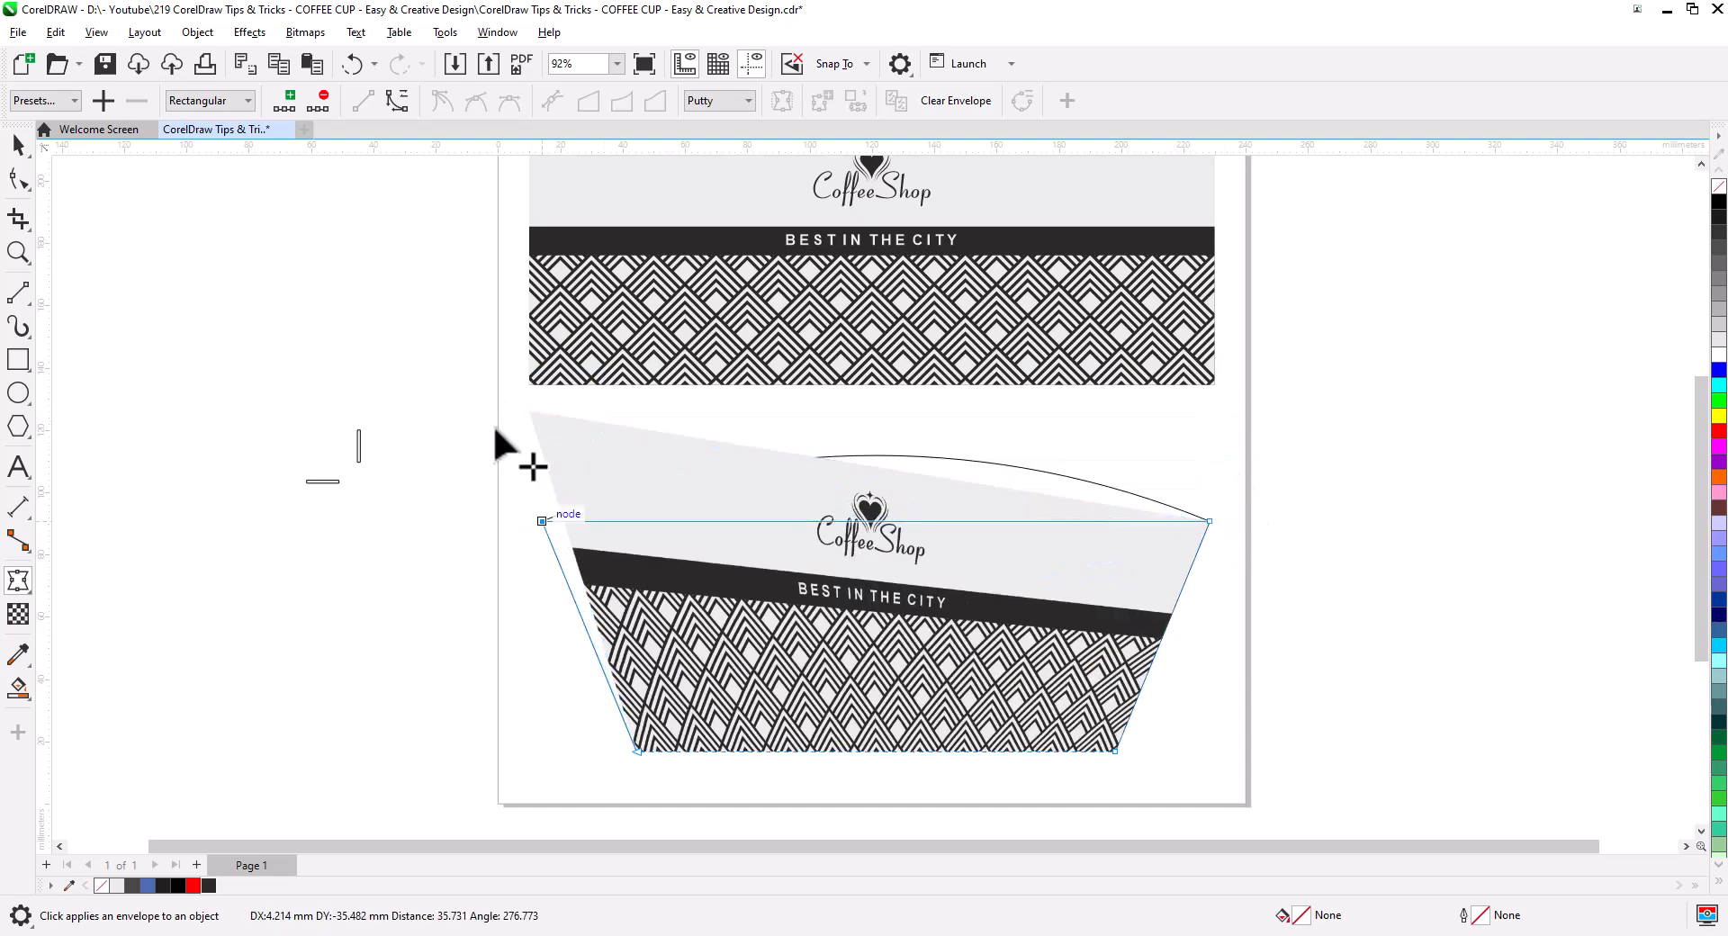
Step: Convert the envelope's edges to curves and bend the upper and lower edges to match the cup outline's arcs
drag(1272, 780, 1274, 783)
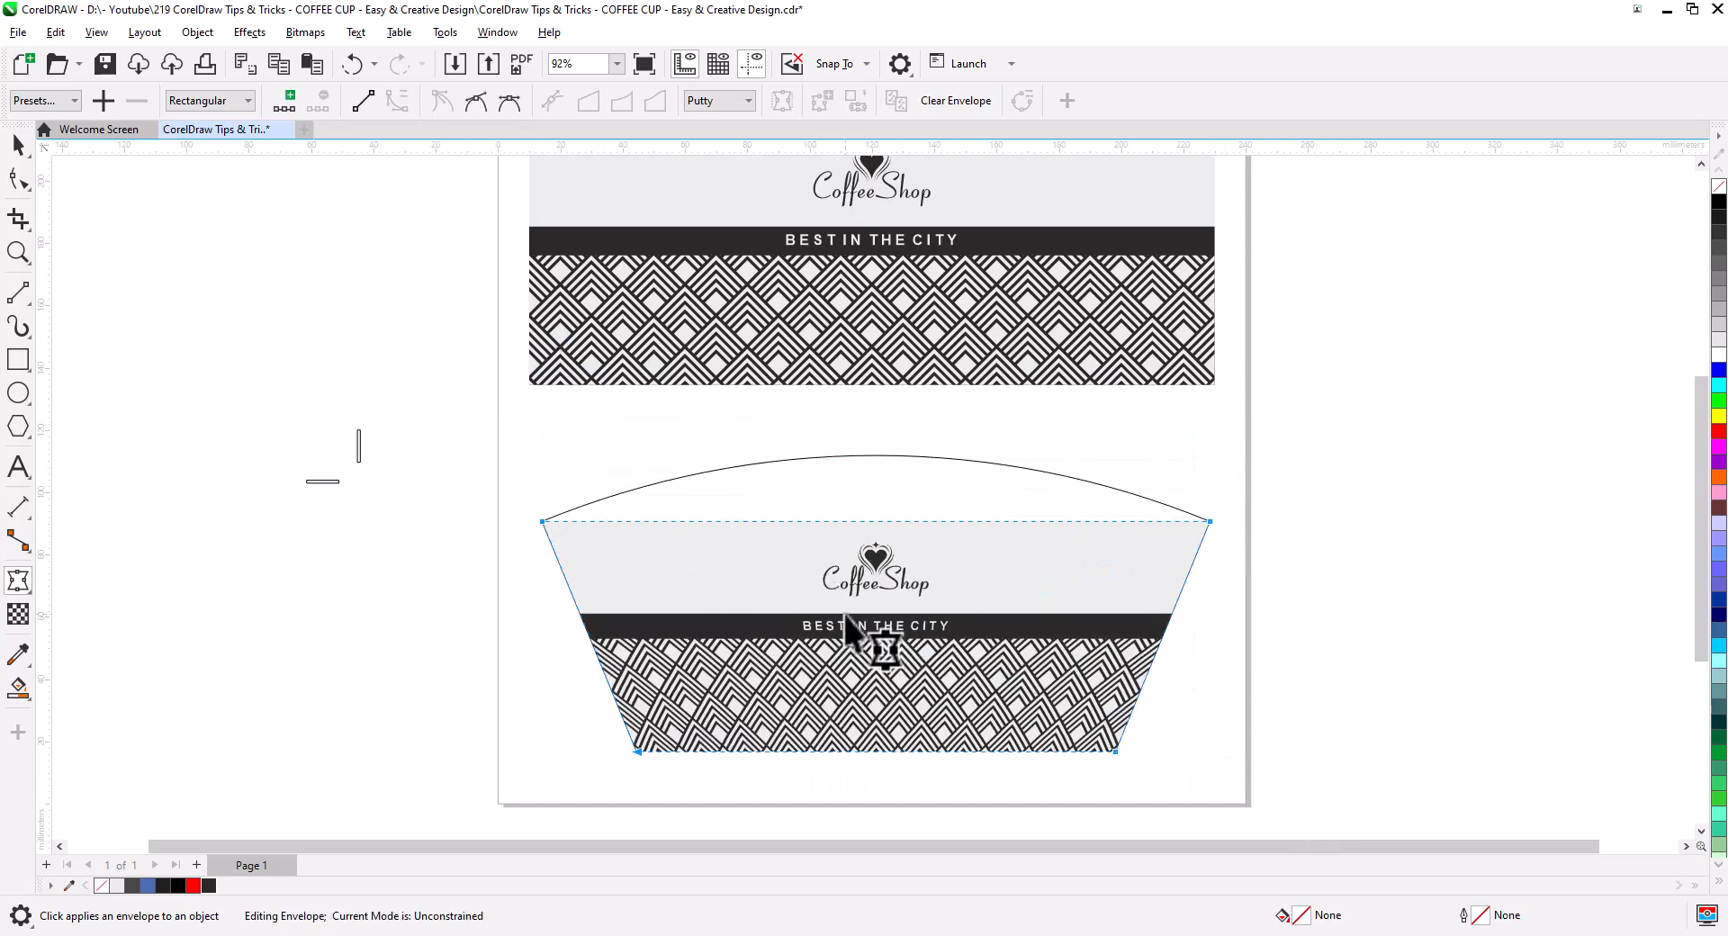
drag(882, 519, 873, 452)
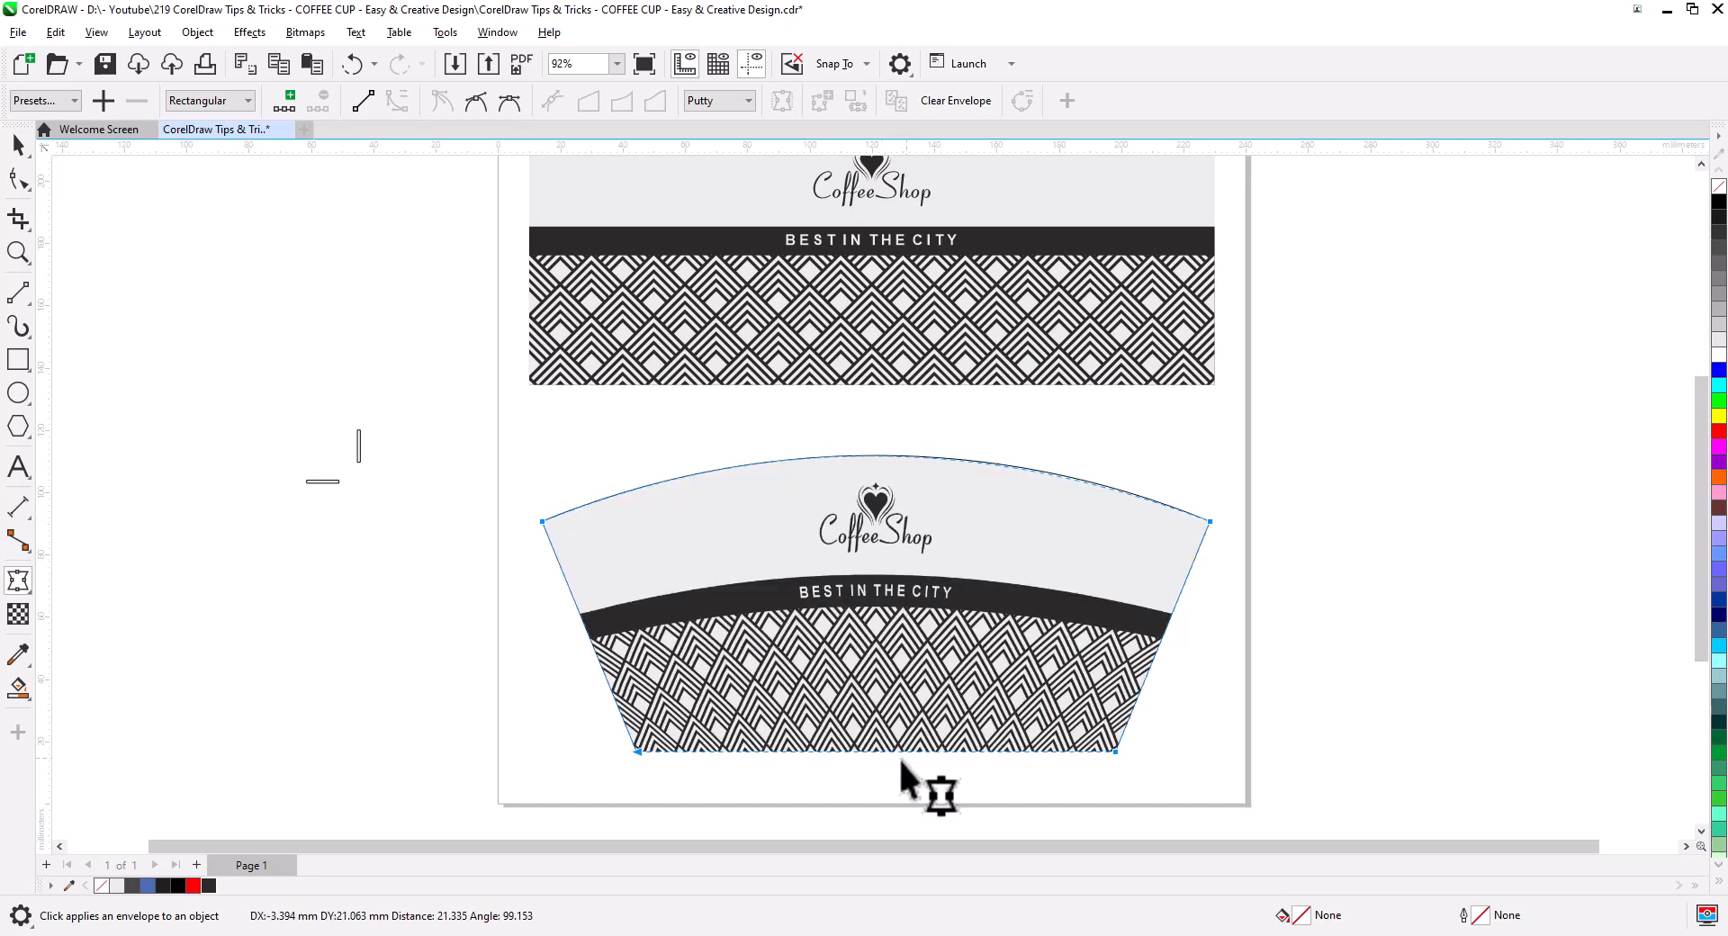
drag(874, 747, 878, 705)
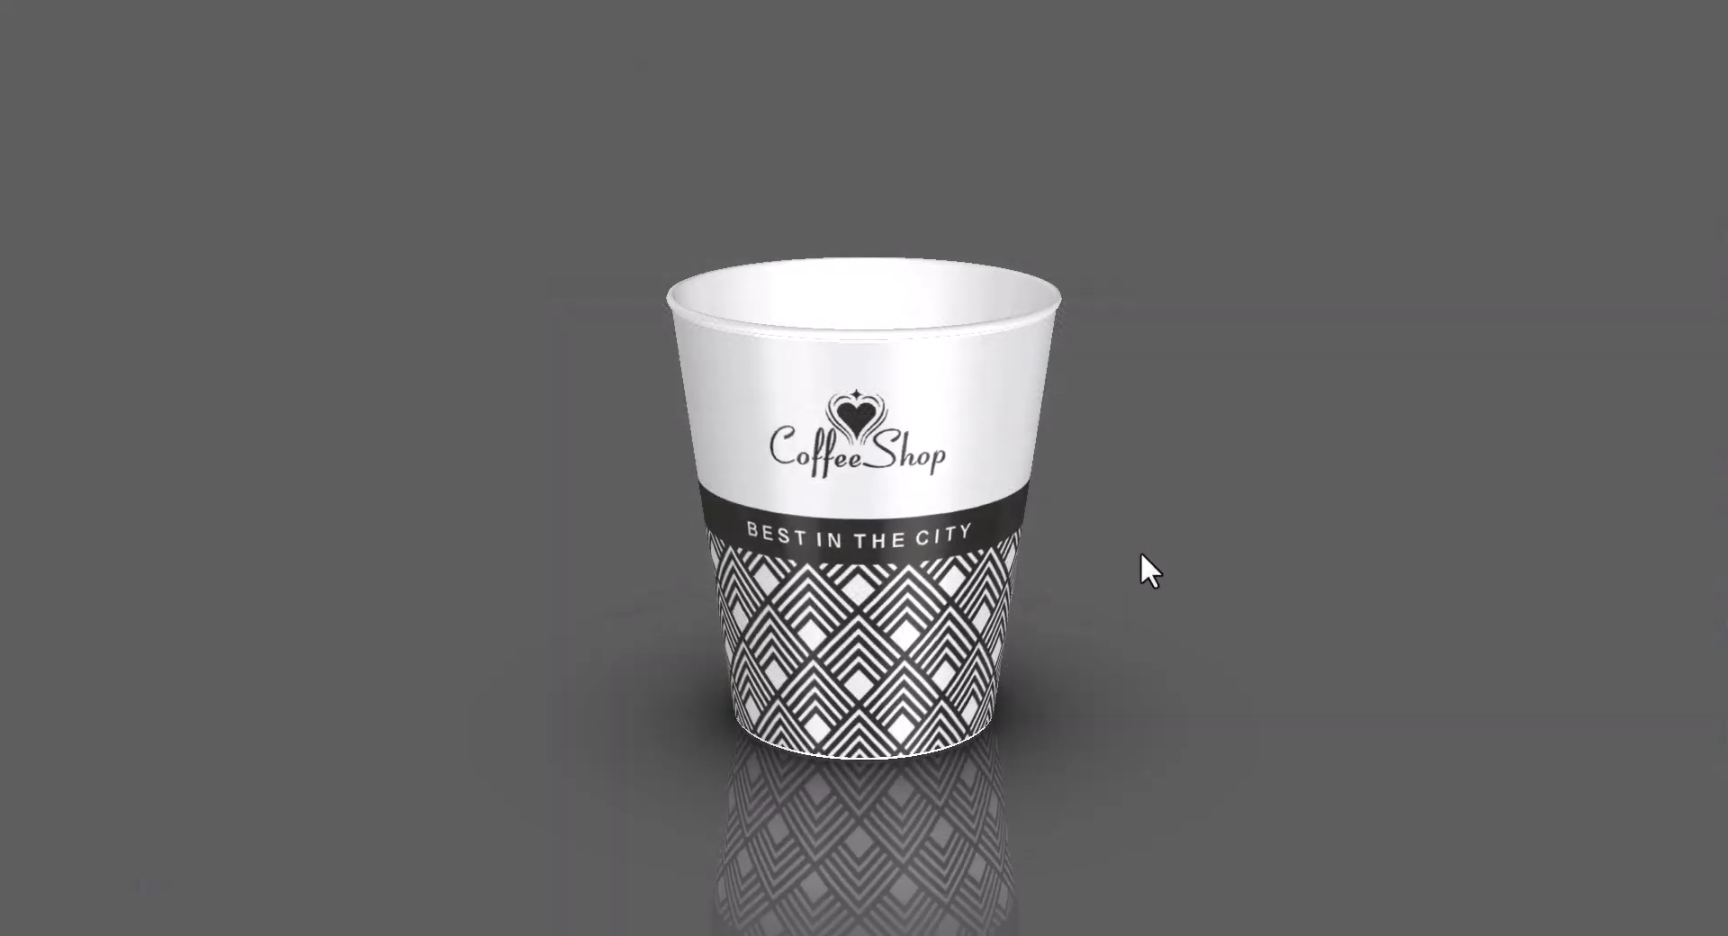
Step: Rotate the 3D coffee cup mockup to examine the wrapped artwork from all sides
drag(1184, 550, 1323, 549)
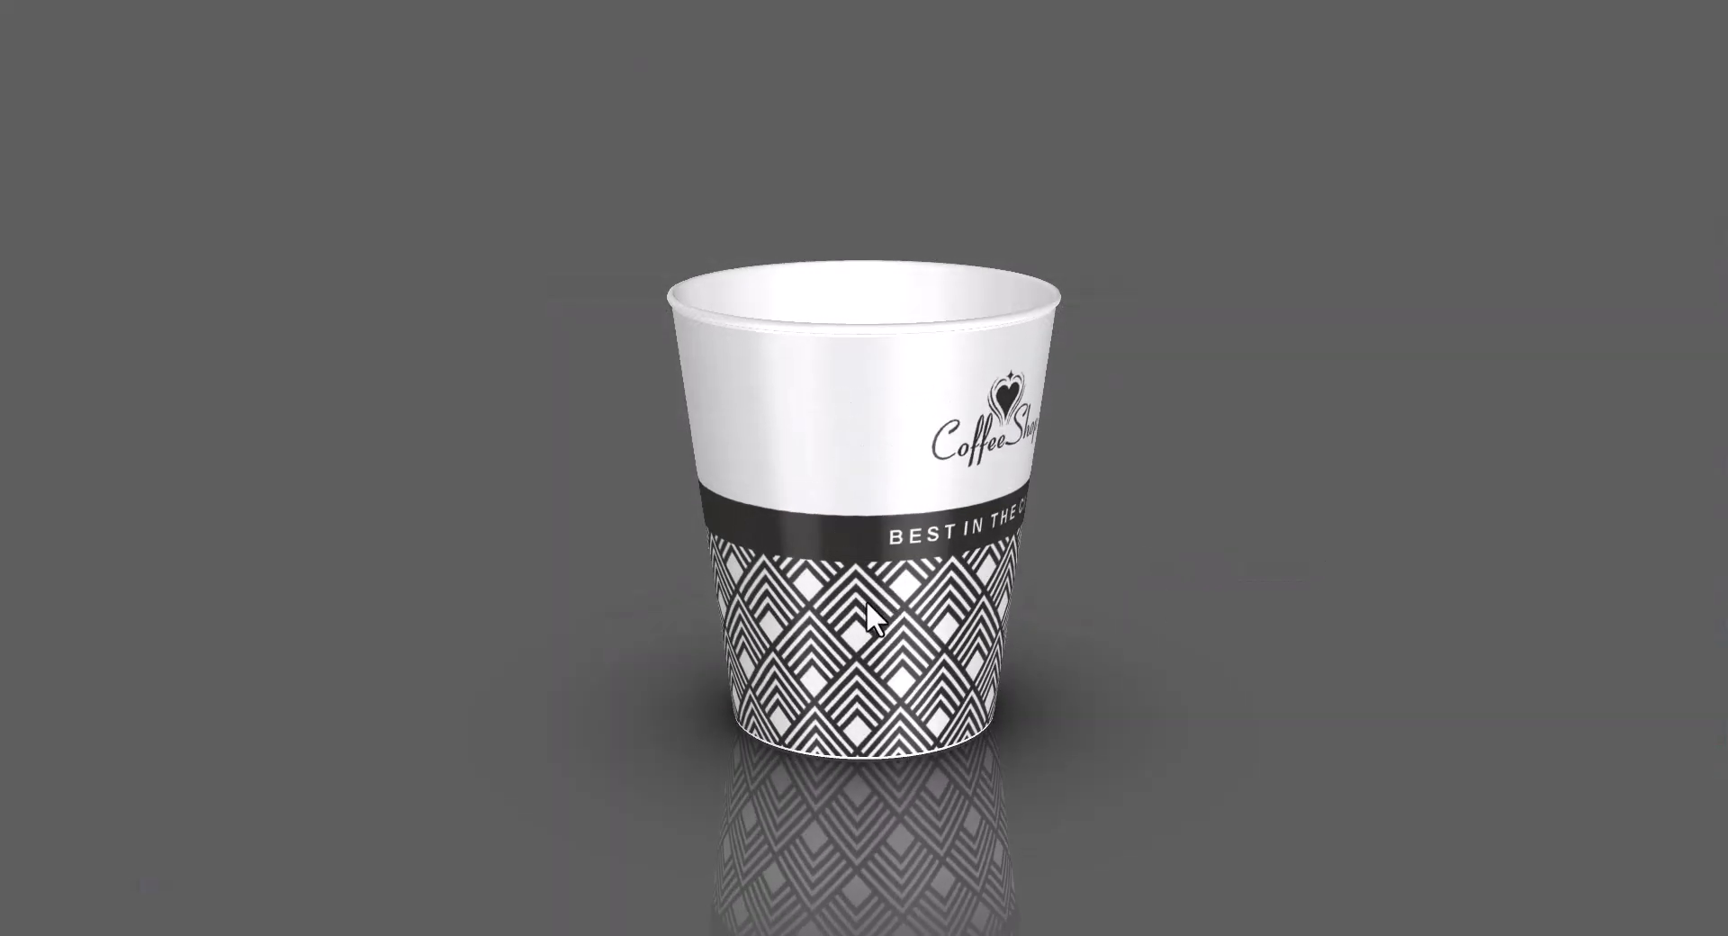
drag(865, 599, 1037, 599)
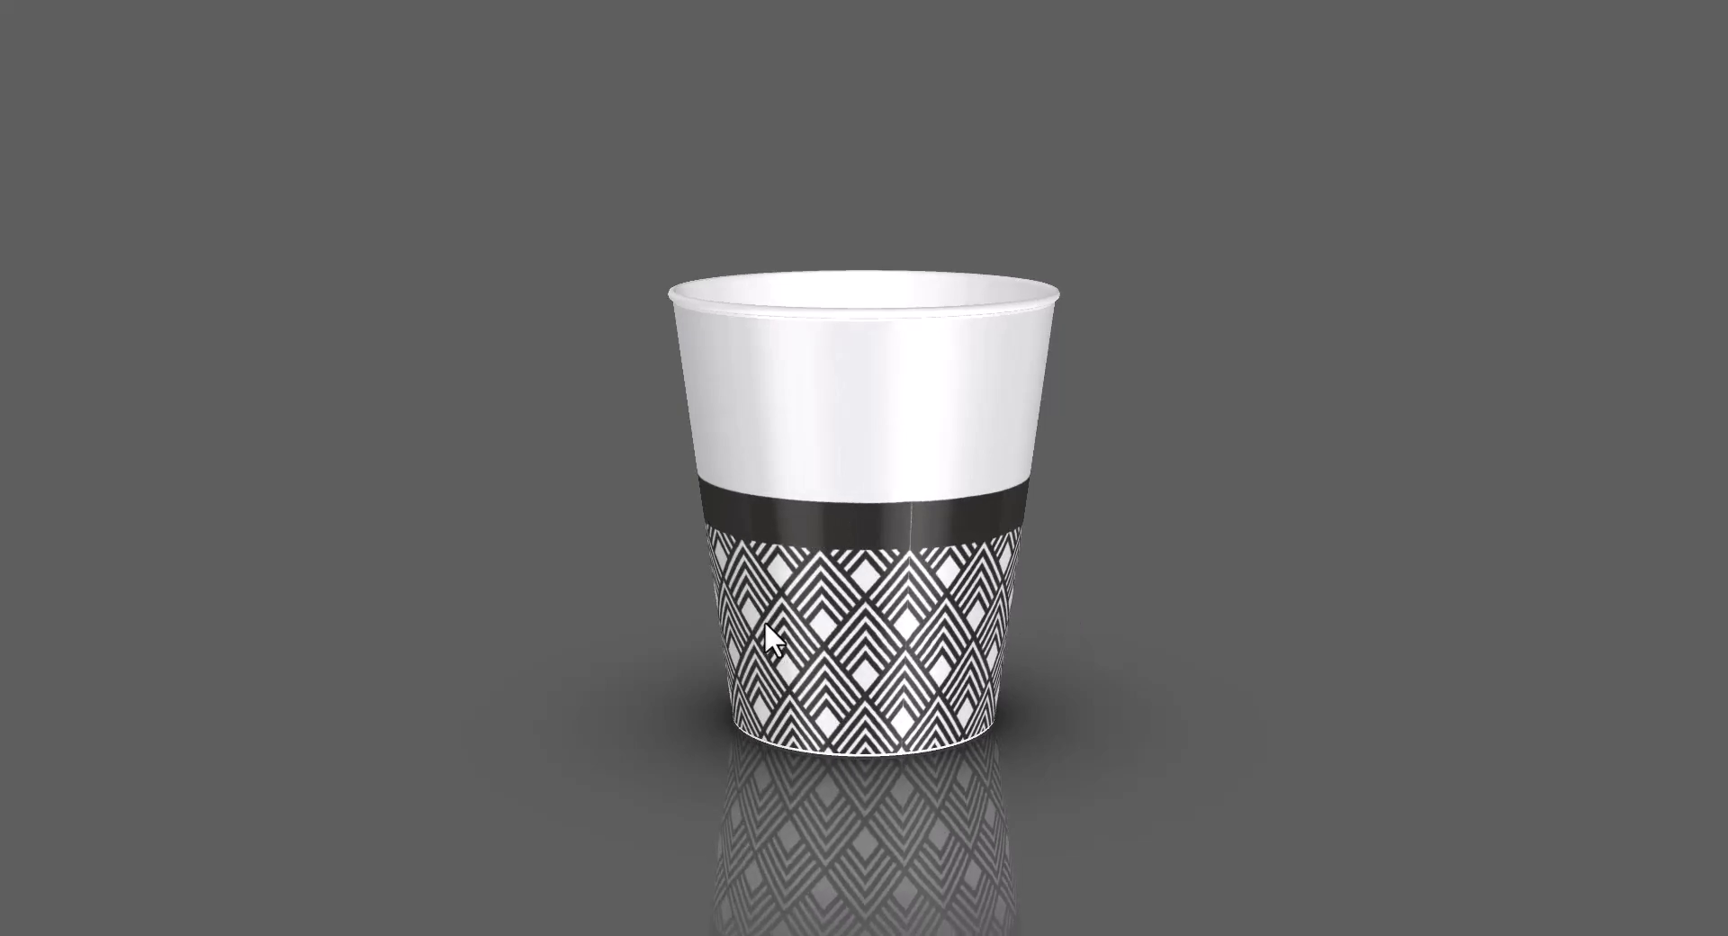
drag(765, 624, 997, 613)
drag(849, 558, 1076, 569)
drag(977, 527, 1071, 461)
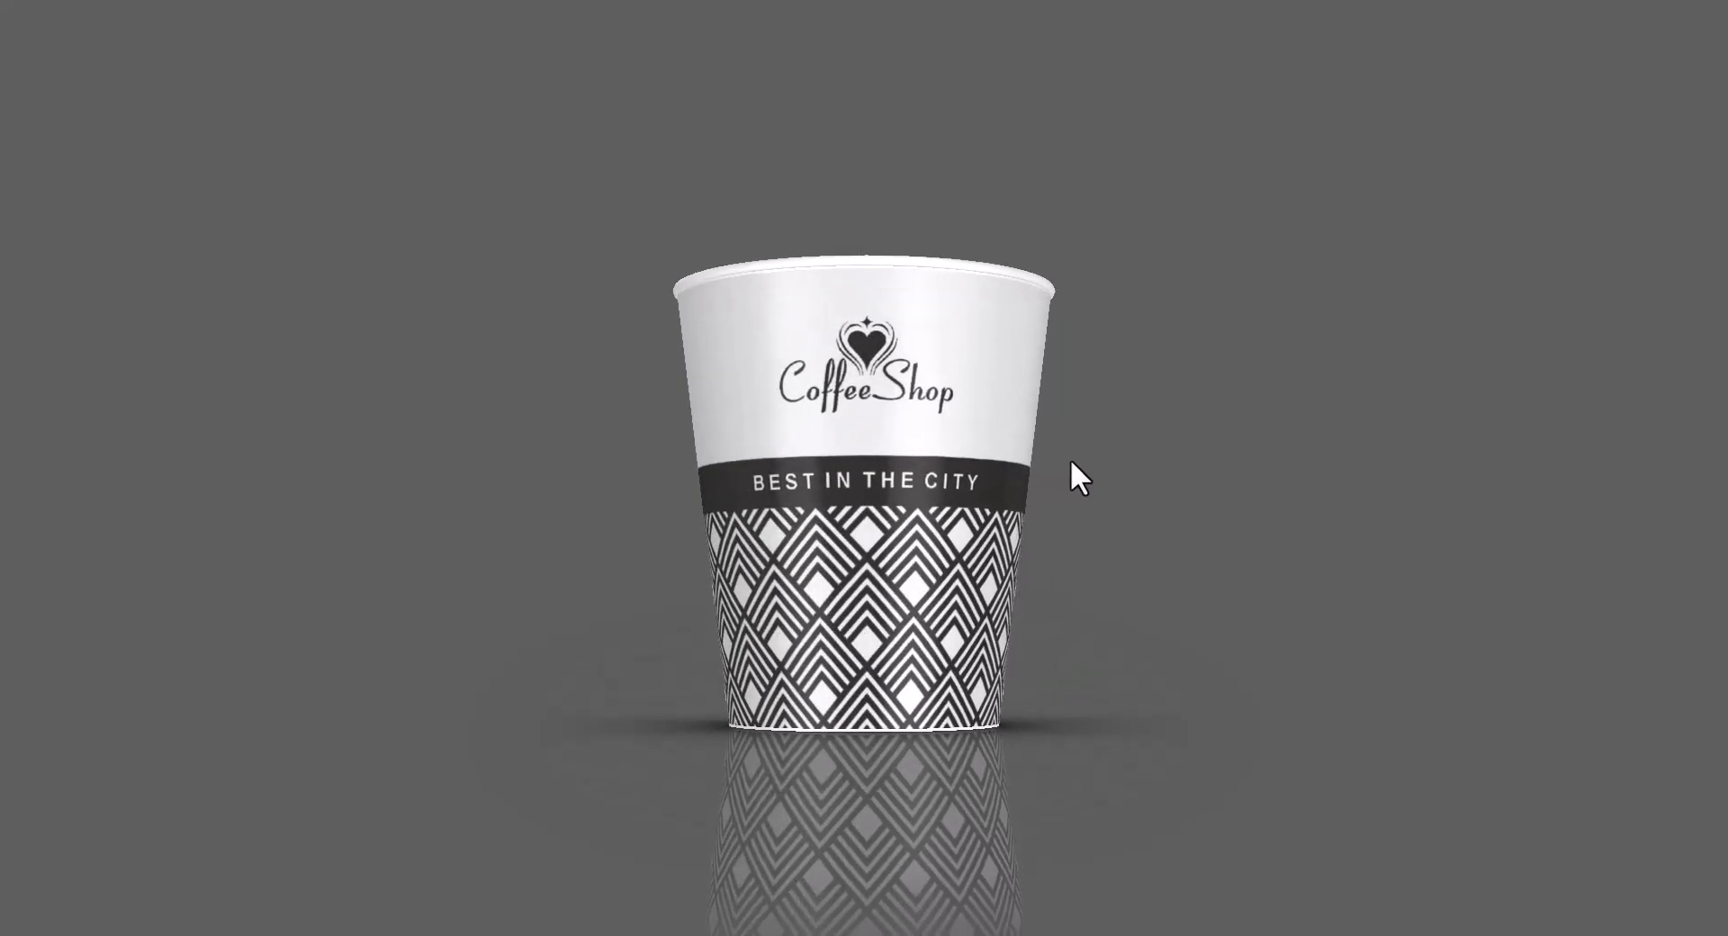